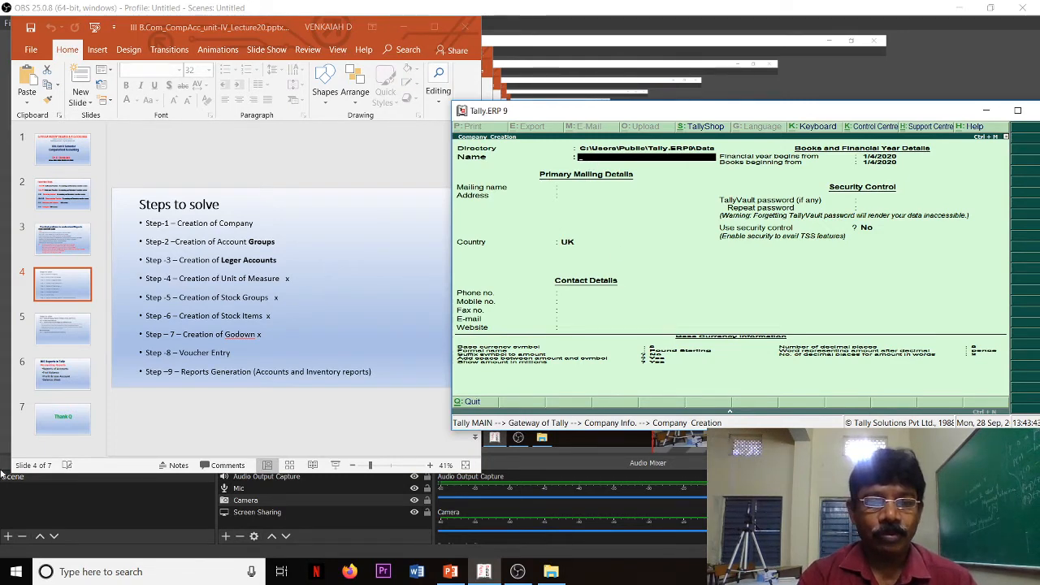
# Step: Consult the detailed solution steps slide, enter CHIKKI BROS as the company name and mailing name in Tally, and leave the address blank
pyautogui.click(55, 331)
pyautogui.click(54, 331)
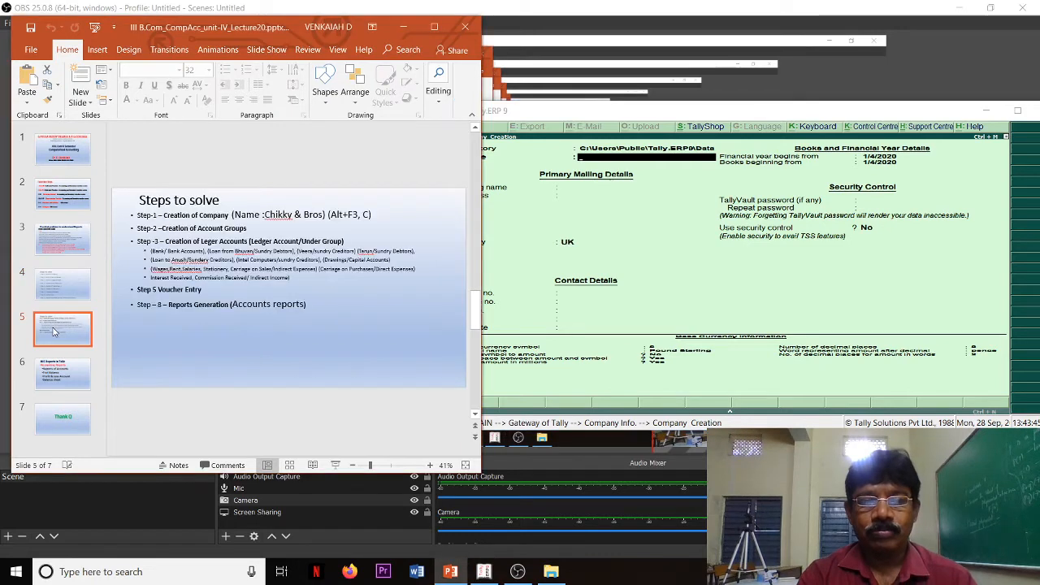
pyautogui.click(622, 165)
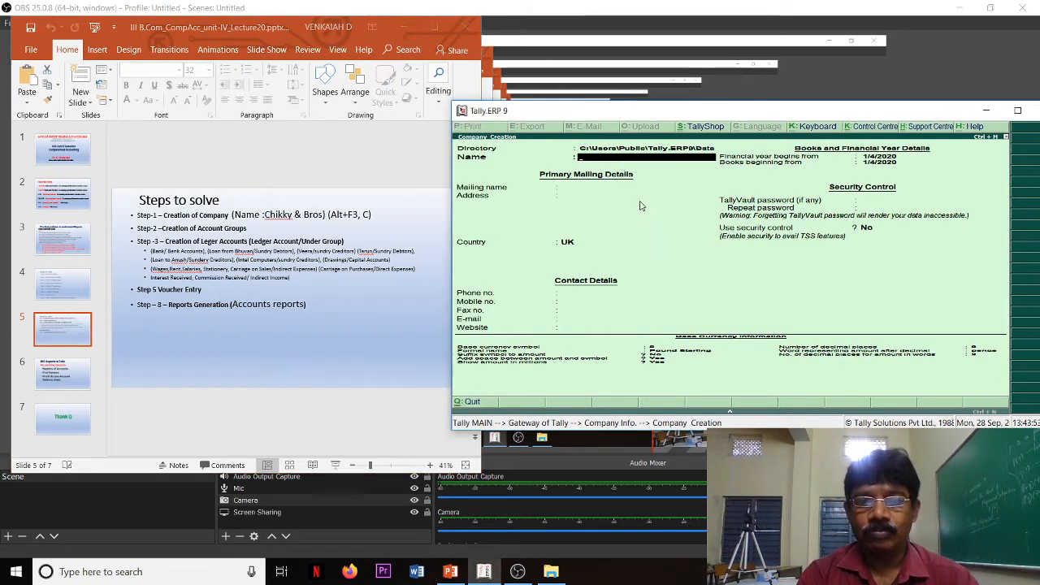
pyautogui.write('CH')
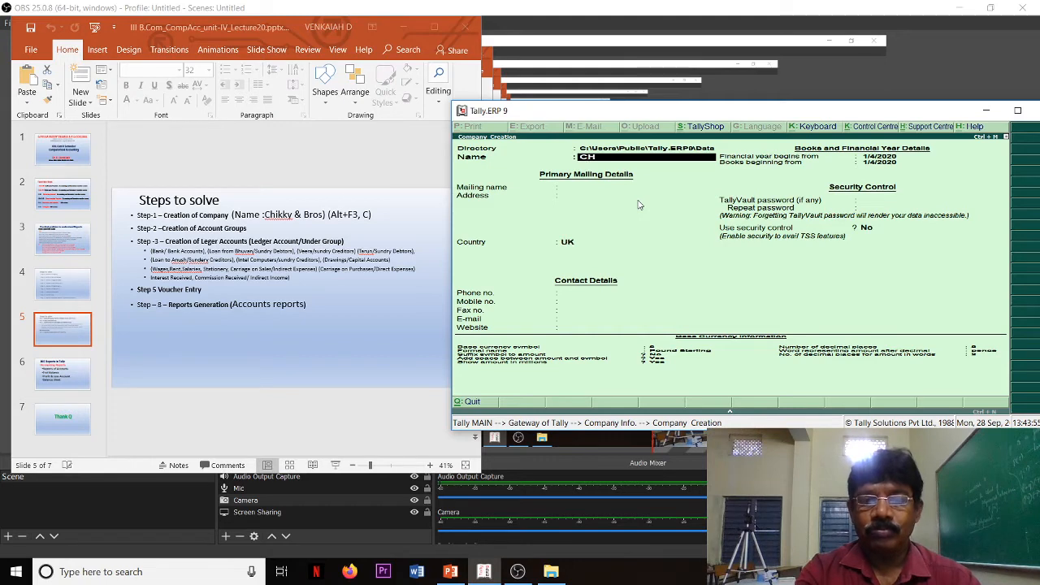
pyautogui.write('IKKI')
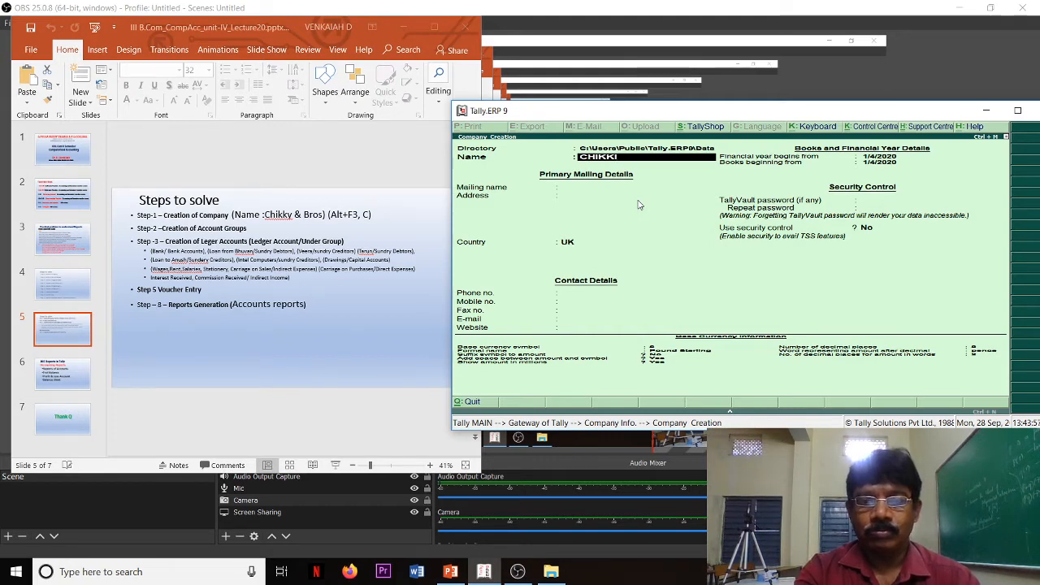
pyautogui.write(' BROS')
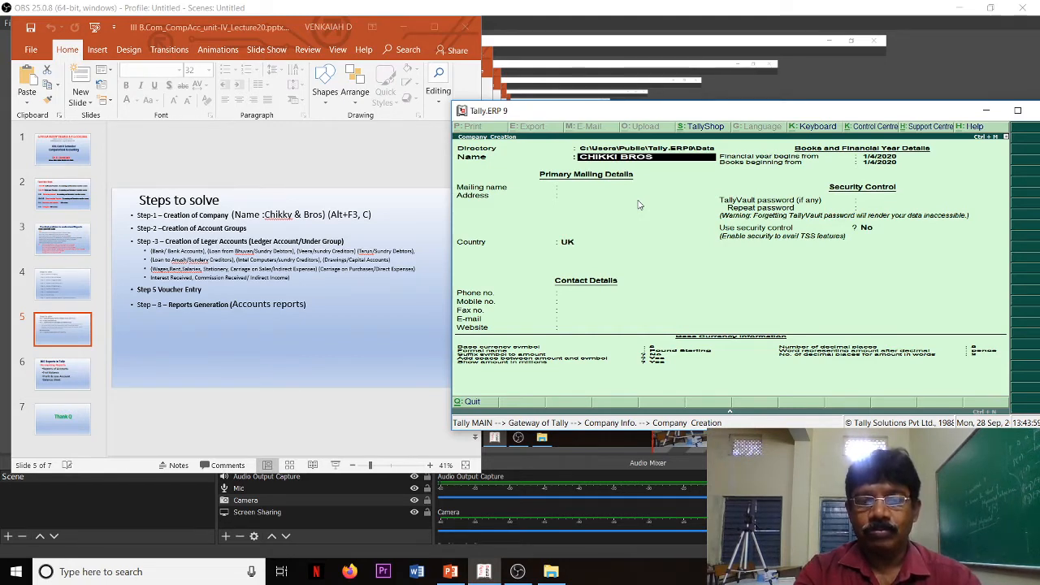
pyautogui.press('Return')
pyautogui.press('Return')
pyautogui.press('Return')
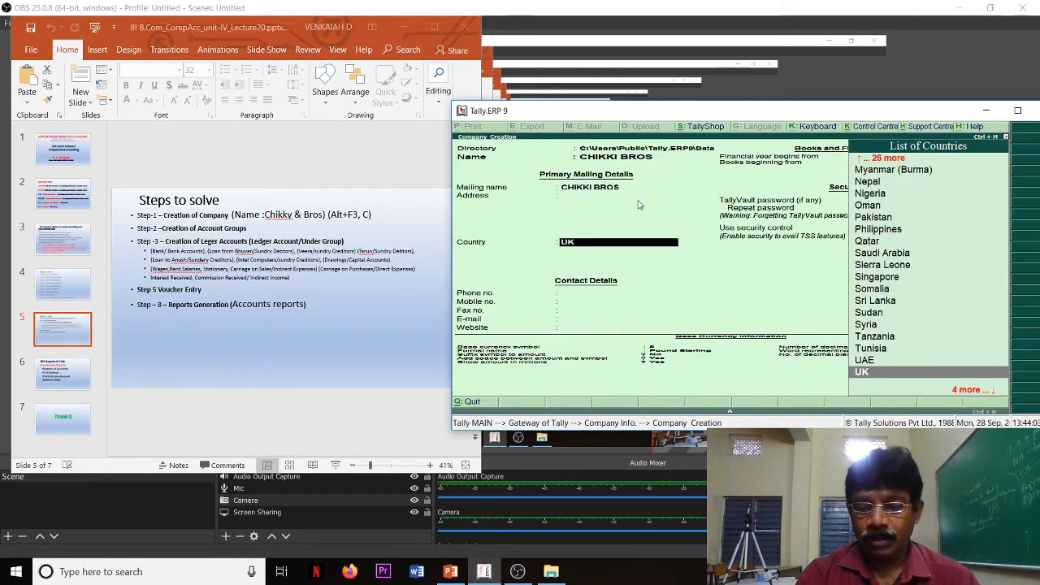
# Step: Set the company's country to India and its state to Telangana
pyautogui.write('I')
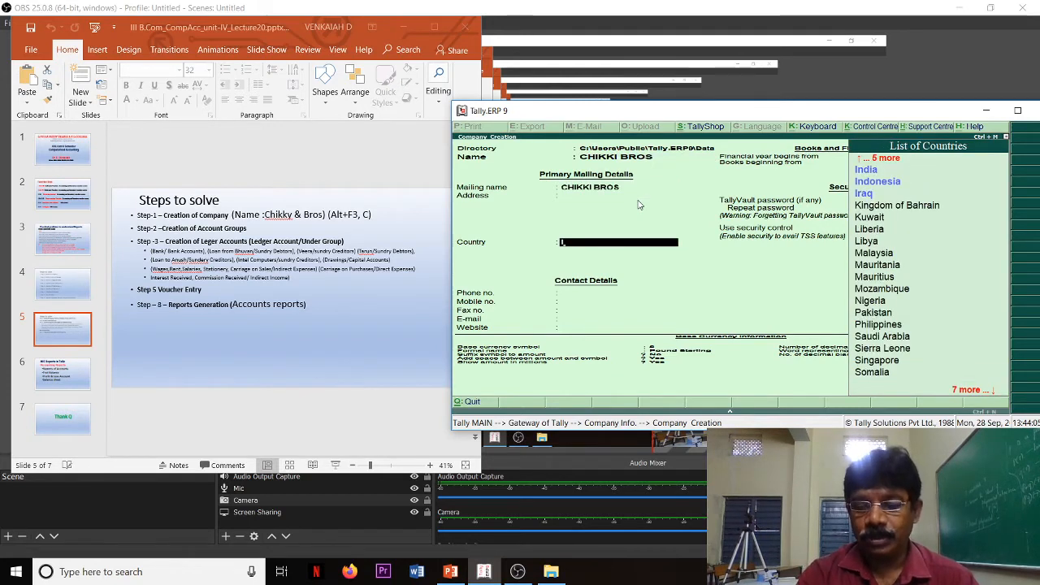
pyautogui.press('Return')
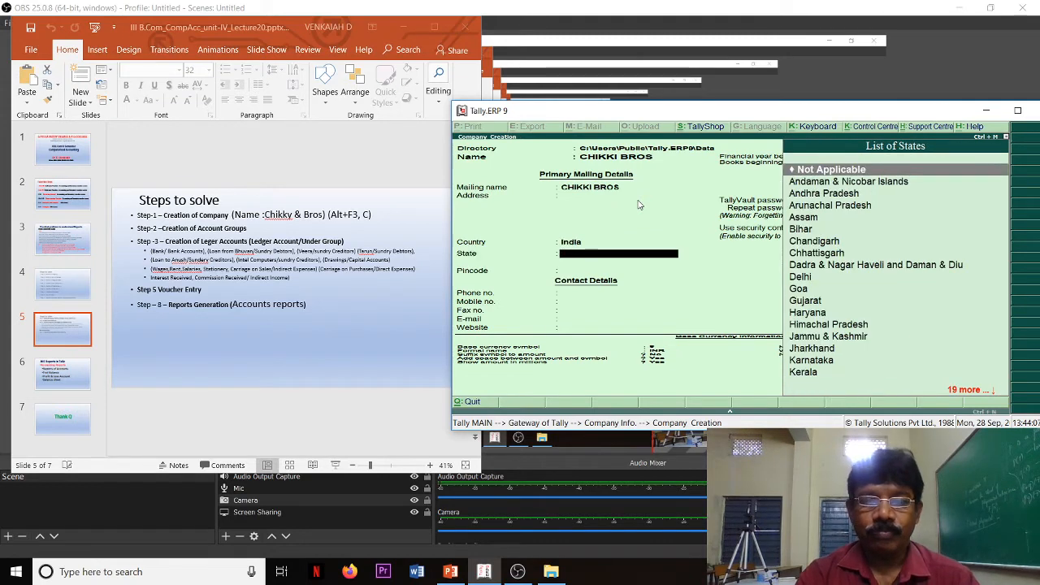
pyautogui.write('T')
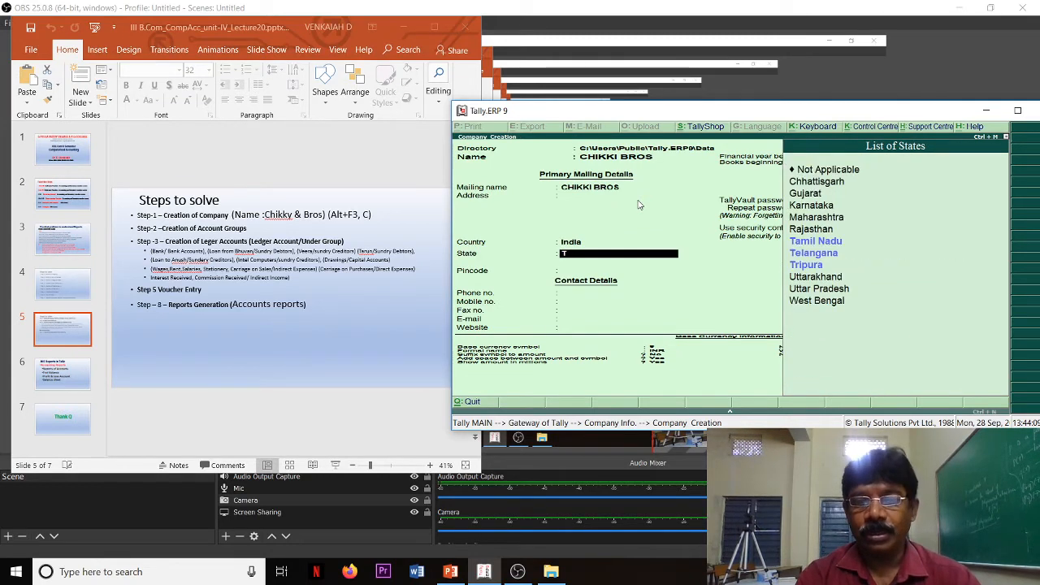
pyautogui.press('Down')
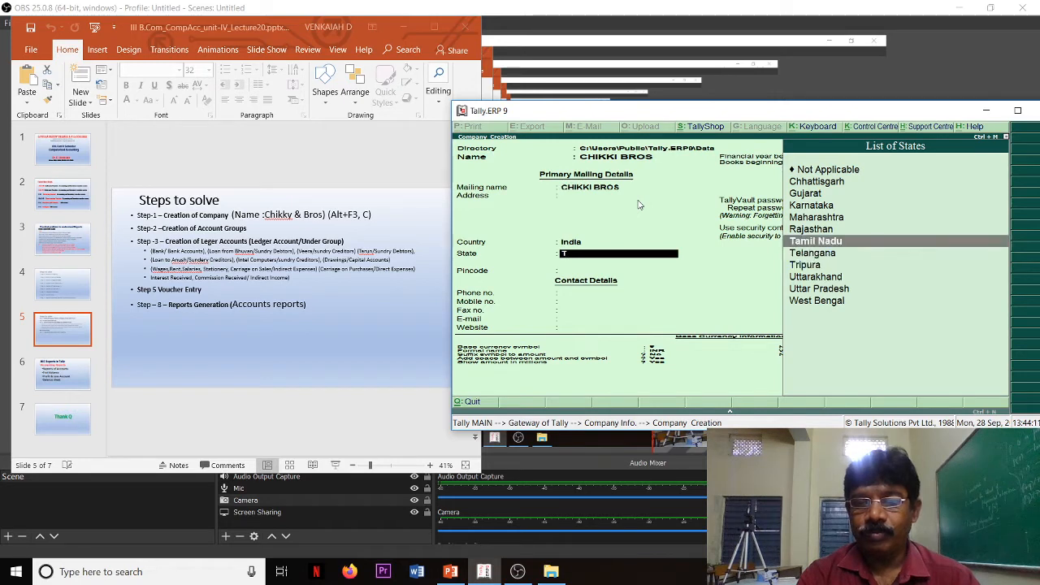
pyautogui.press('Down')
pyautogui.press('Return')
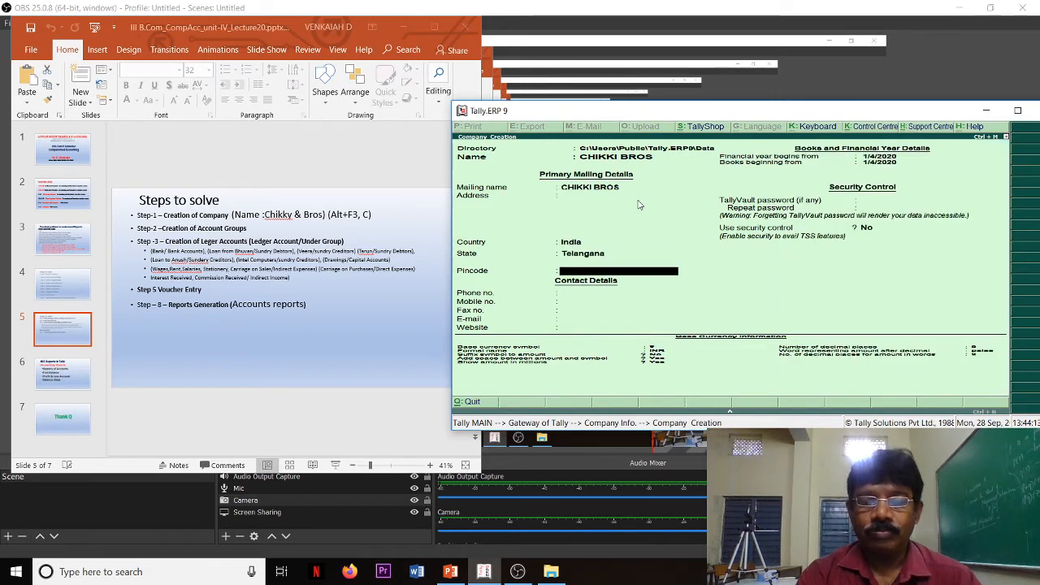
# Step: Leave the pincode, contact details and TallyVault password blank, keeping the 1/4/2020 financial year and books dates and security control at No
pyautogui.press('Return')
pyautogui.press('Return')
pyautogui.press('Return')
pyautogui.press('Return')
pyautogui.press('Return')
pyautogui.press('Return')
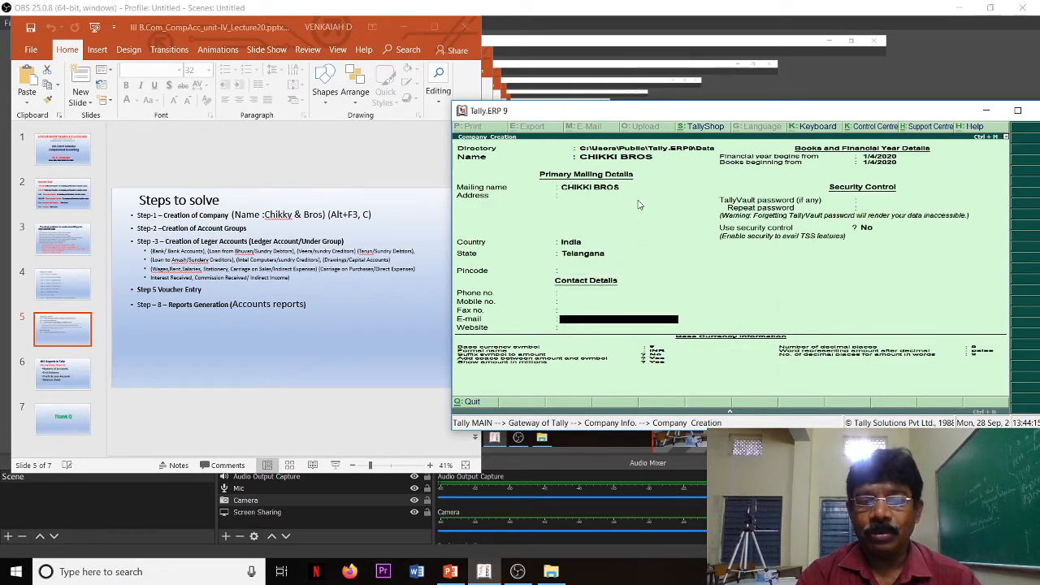
pyautogui.press('Return')
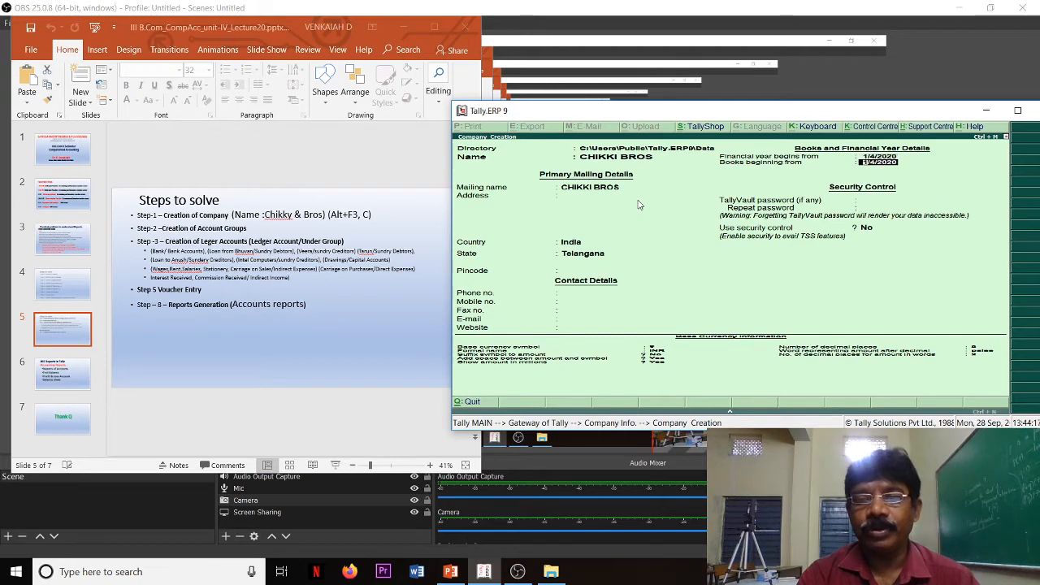
pyautogui.press('Return')
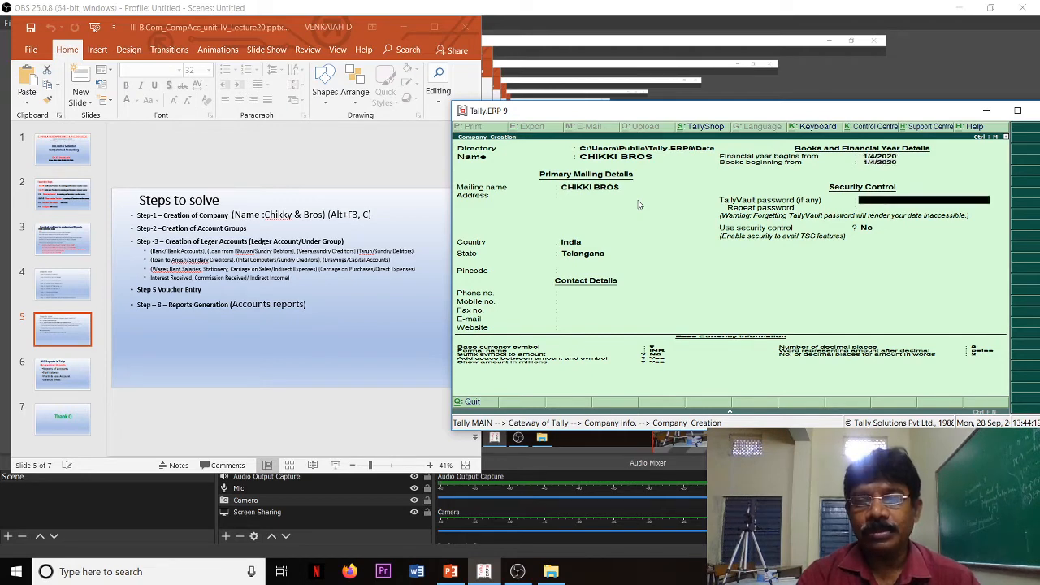
pyautogui.press('Return')
pyautogui.press('Return')
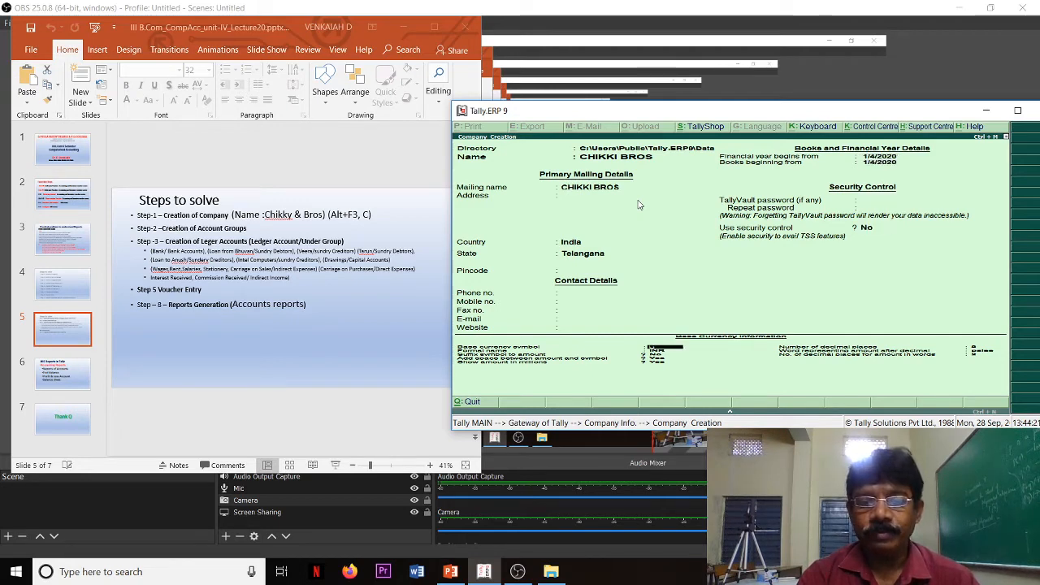
# Step: Keep the default base currency settings and accept the creation of the company
pyautogui.press('Return')
pyautogui.press('Return')
pyautogui.press('Return')
pyautogui.press('Return')
pyautogui.press('Return')
pyautogui.press('Return')
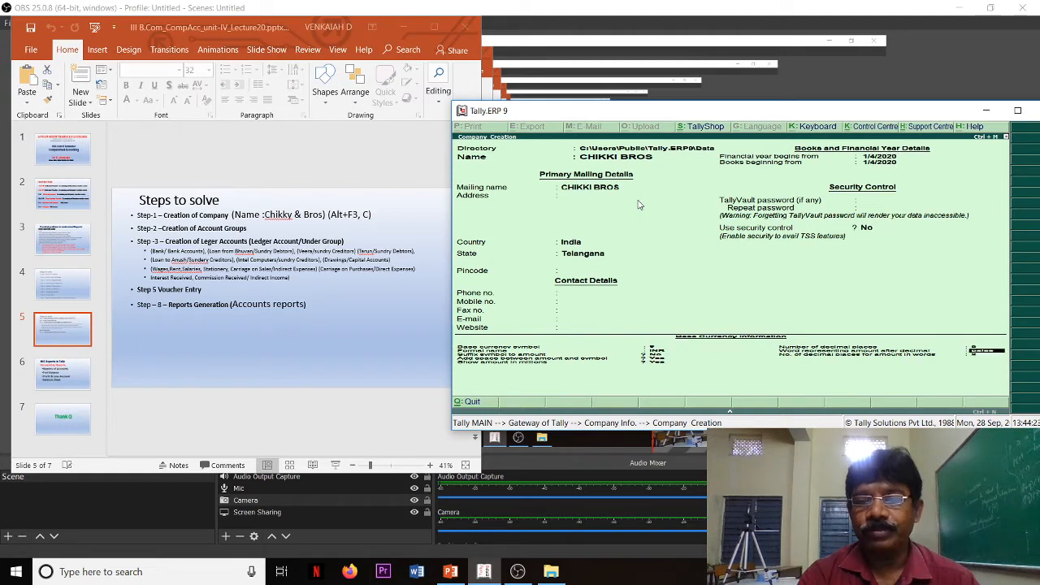
pyautogui.press('Return')
pyautogui.press('Return')
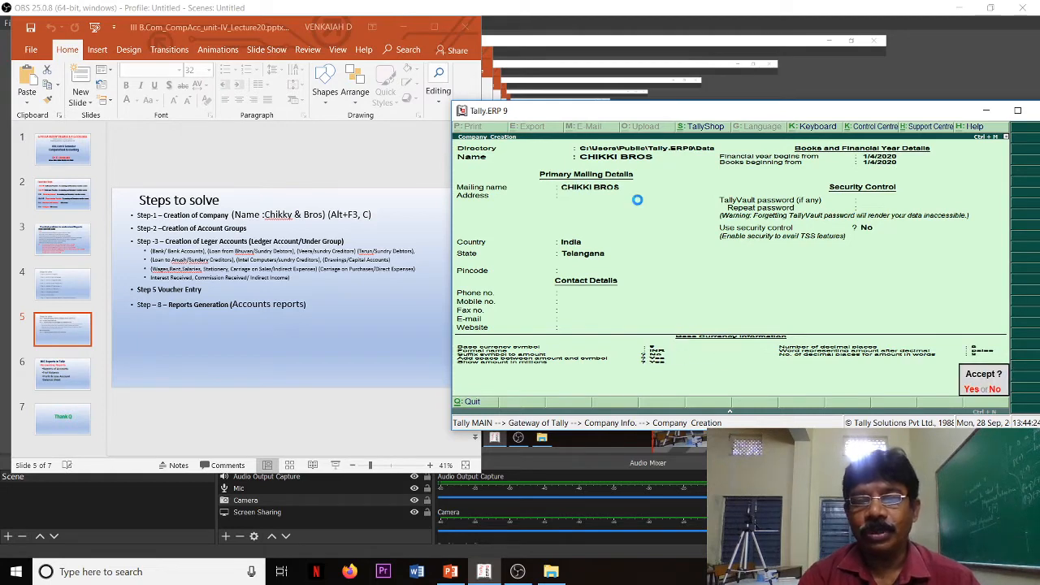
pyautogui.press('Return')
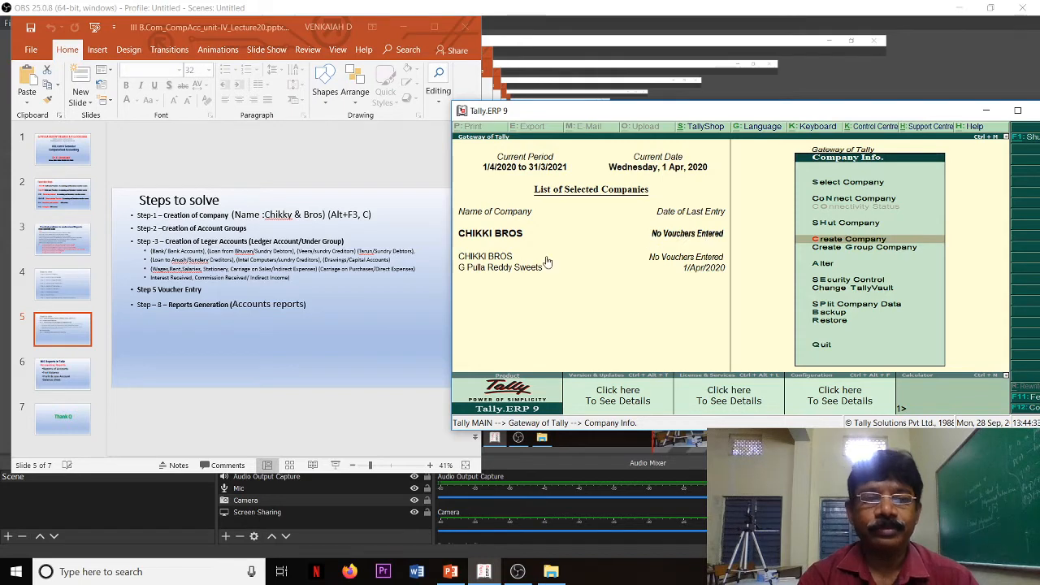
# Step: Switch to the presentation and review the solution steps for account groups and ledger accounts
pyautogui.click(49, 291)
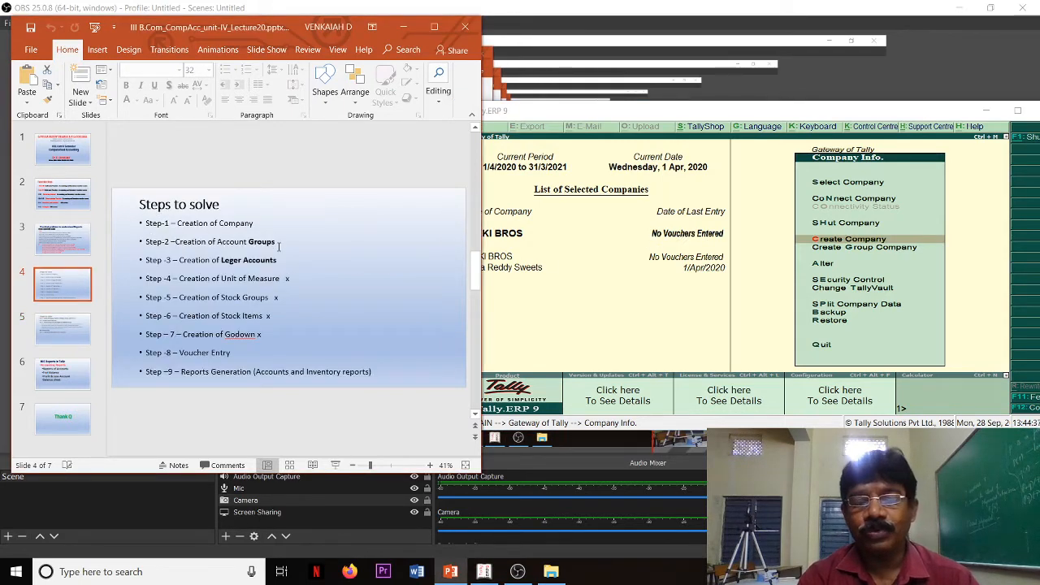
pyautogui.click(53, 326)
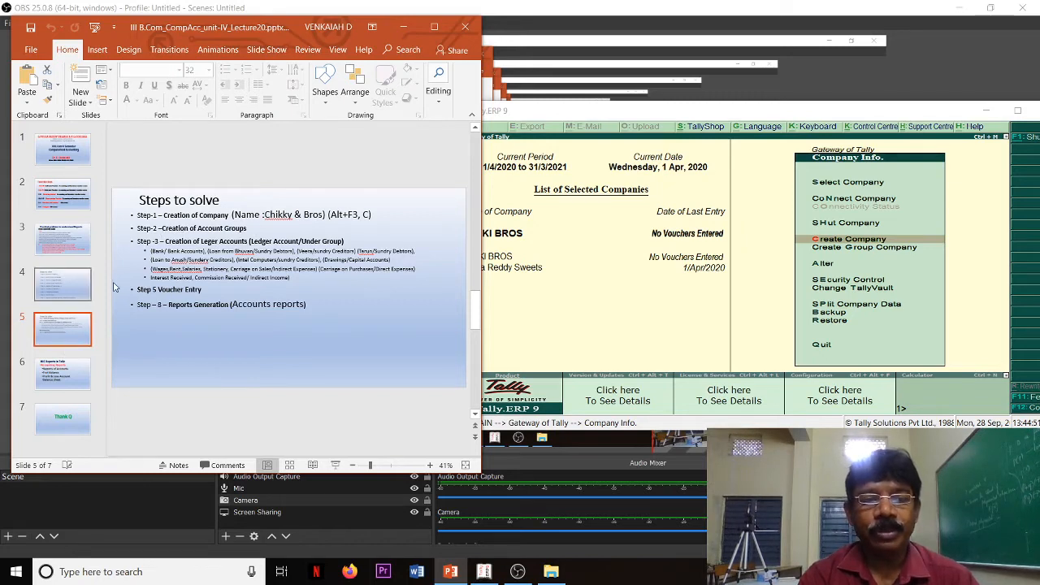
pyautogui.click(191, 259)
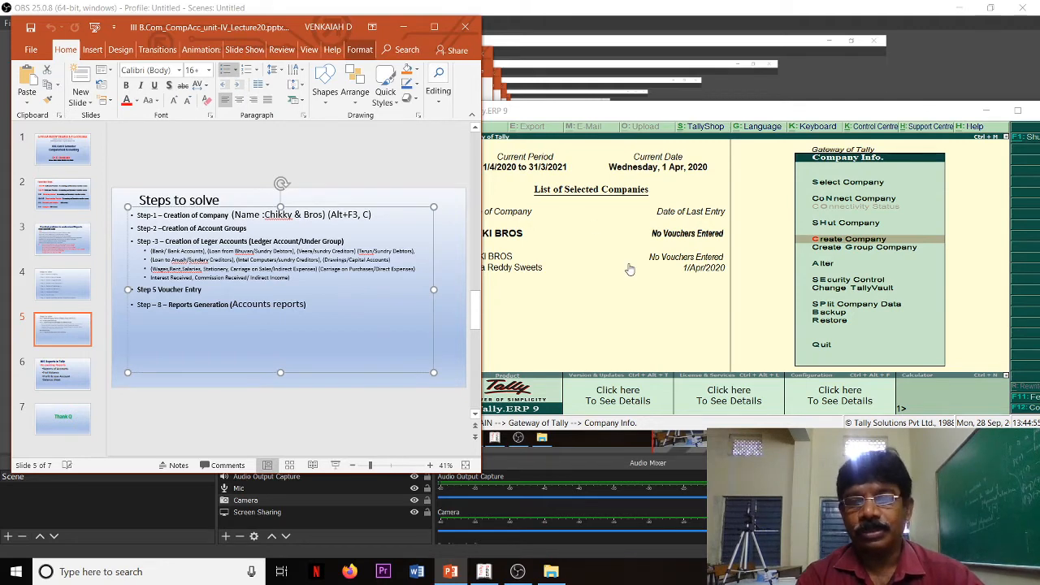
# Step: Return to Tally and open multiple ledger creation from the accounts masters, with All Items as the parent group
pyautogui.click(647, 298)
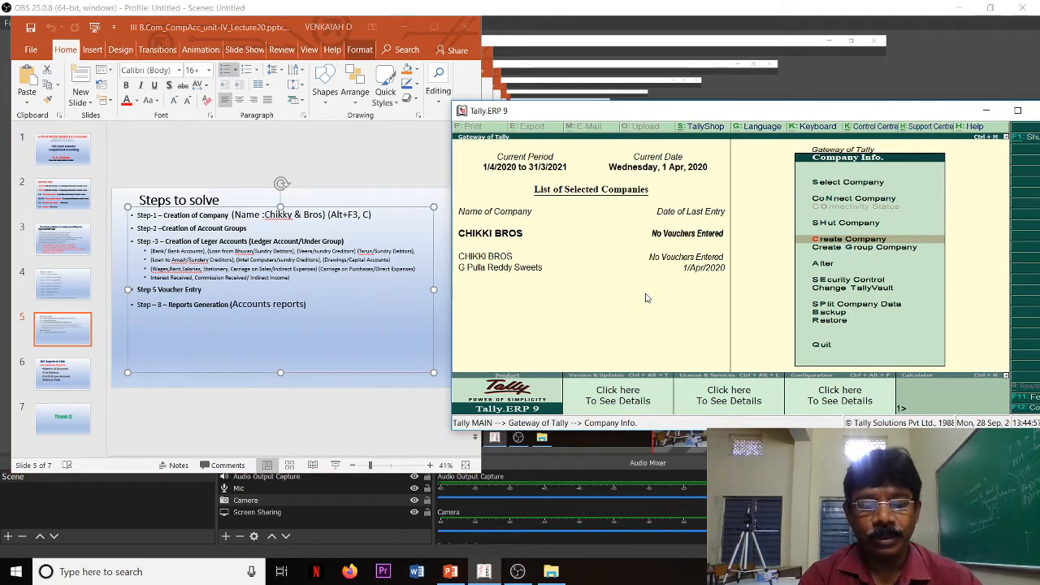
pyautogui.press('Escape')
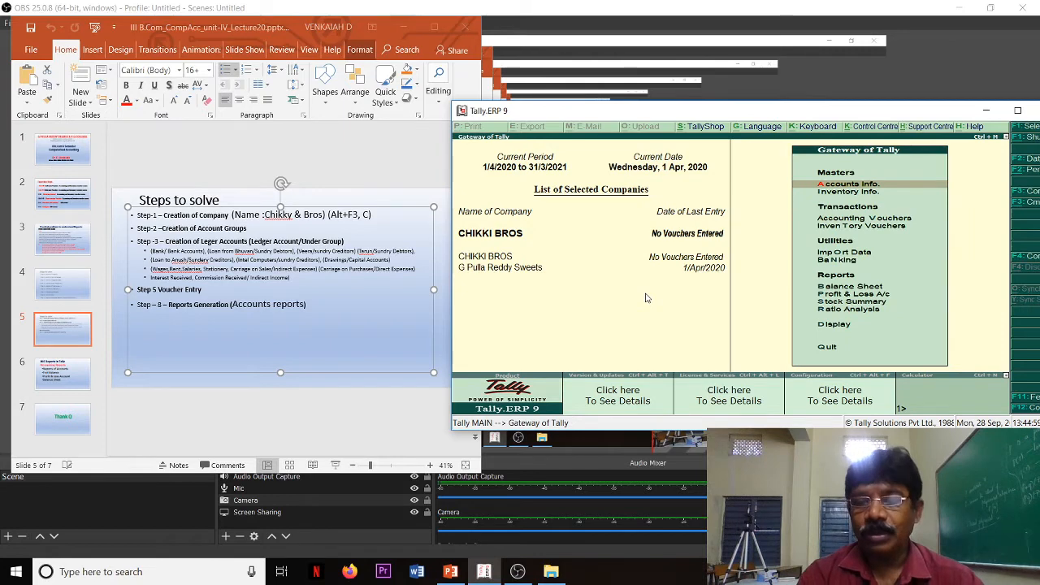
pyautogui.press('Return')
pyautogui.press('Down')
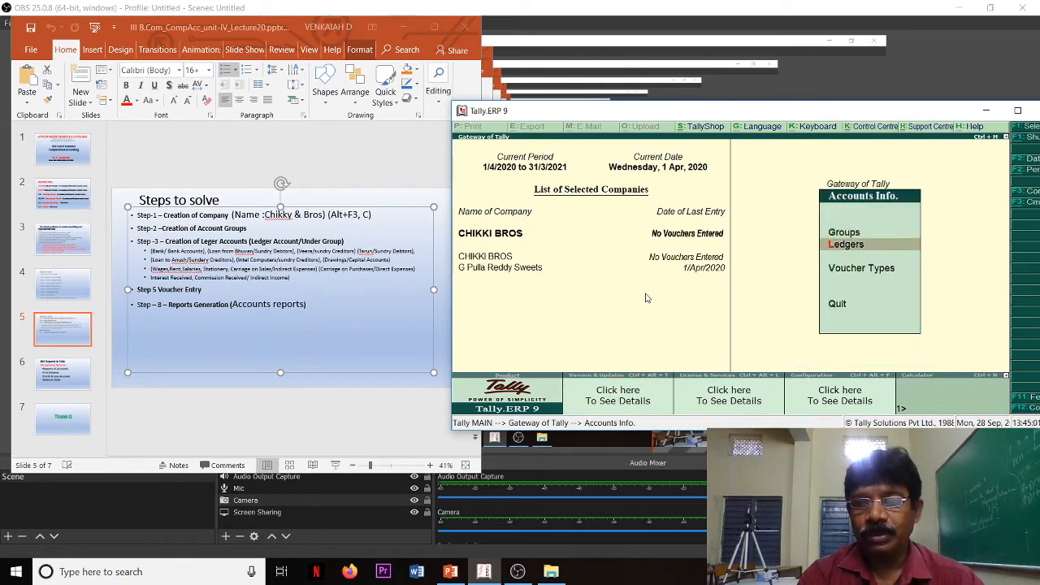
pyautogui.press('Return')
pyautogui.press('Down')
pyautogui.press('Down')
pyautogui.press('Down')
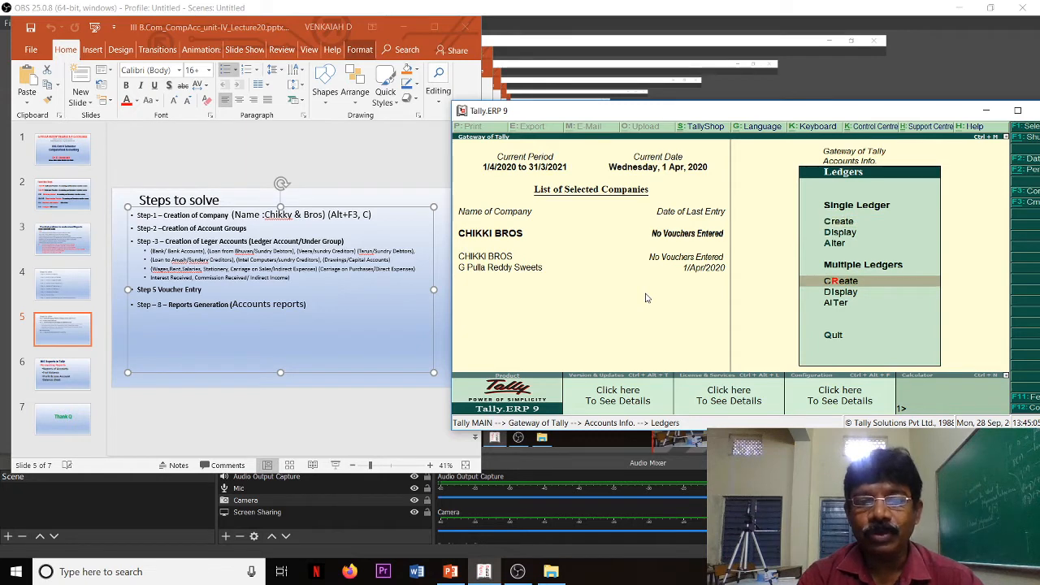
pyautogui.press('Return')
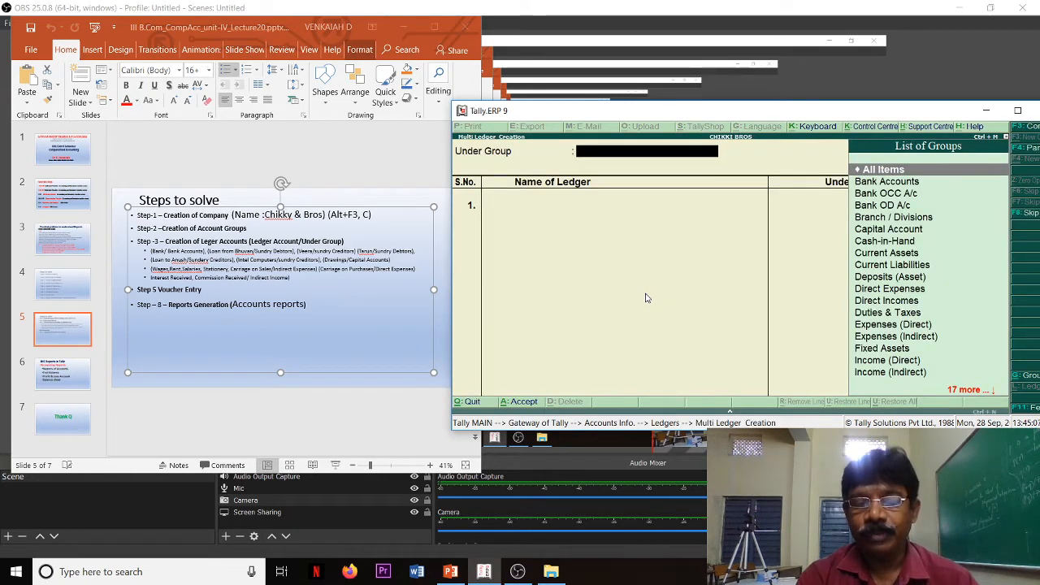
pyautogui.press('Return')
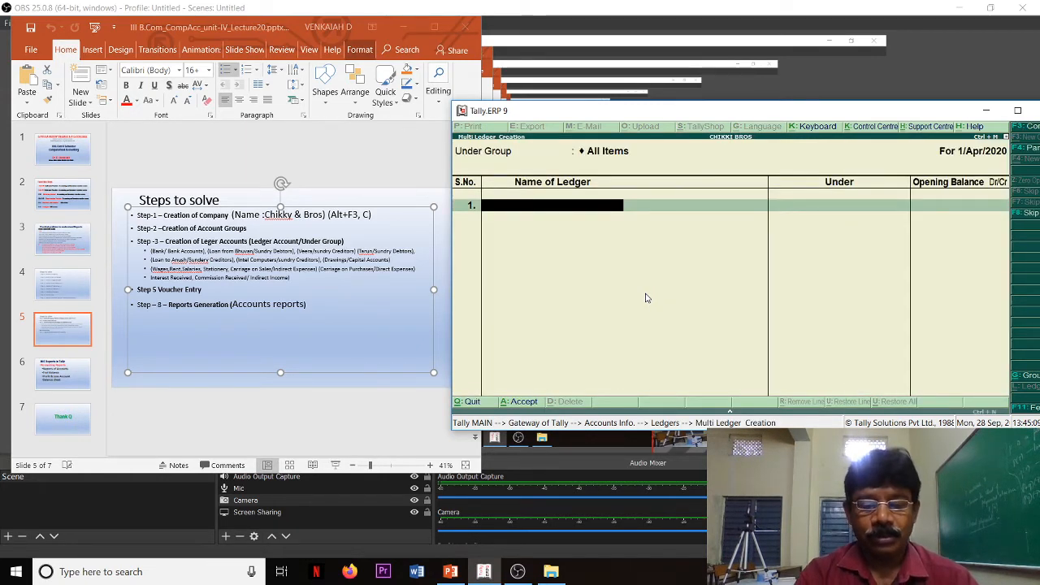
# Step: Add the ledger BANK under the Bank Accounts group with no opening balance
pyautogui.write('B')
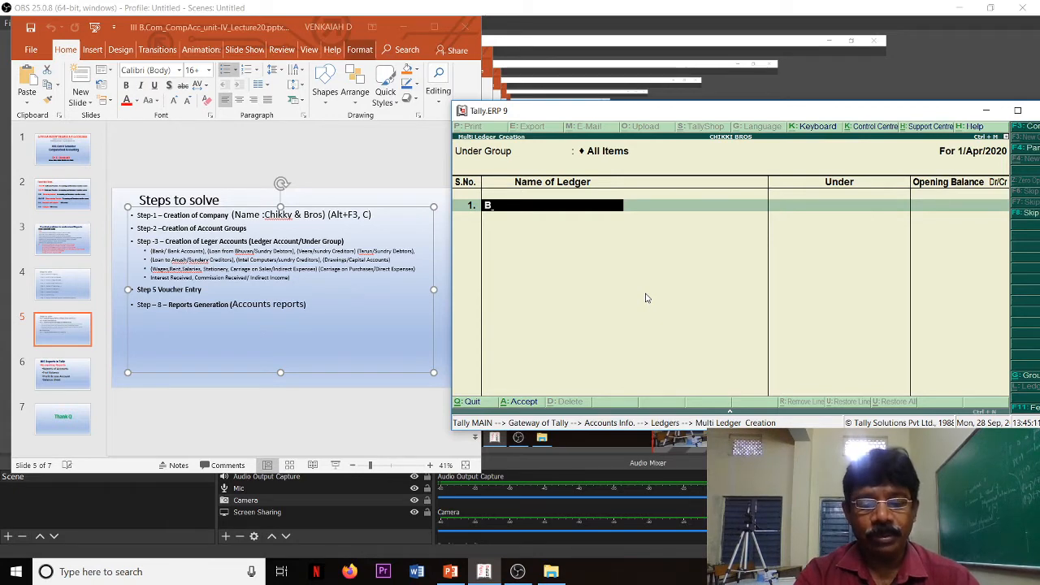
pyautogui.write('N')
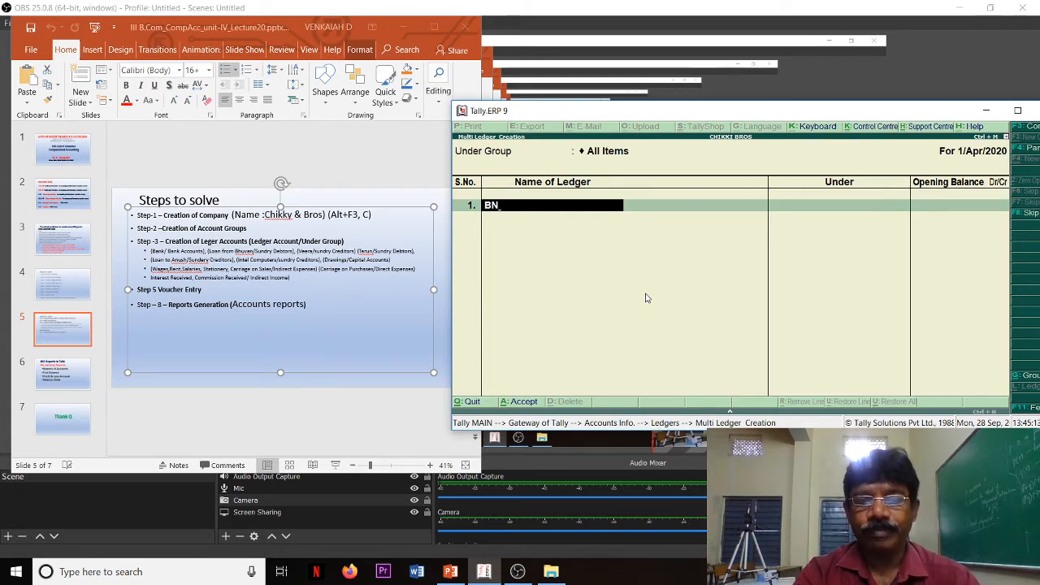
pyautogui.press('BackSpace')
pyautogui.write('ANK')
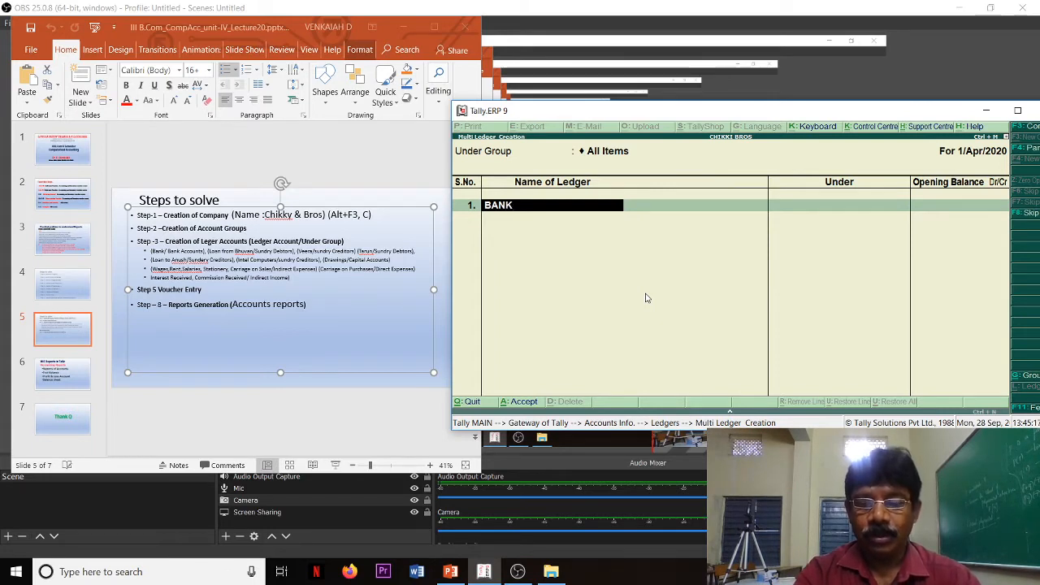
pyautogui.press('Return')
pyautogui.write('B')
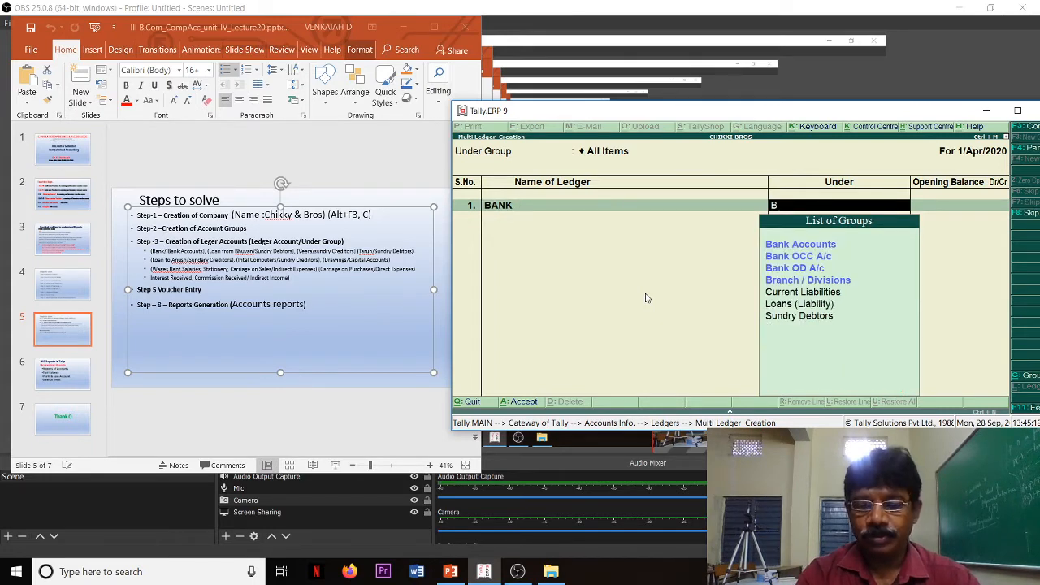
pyautogui.press('Return')
pyautogui.press('Return')
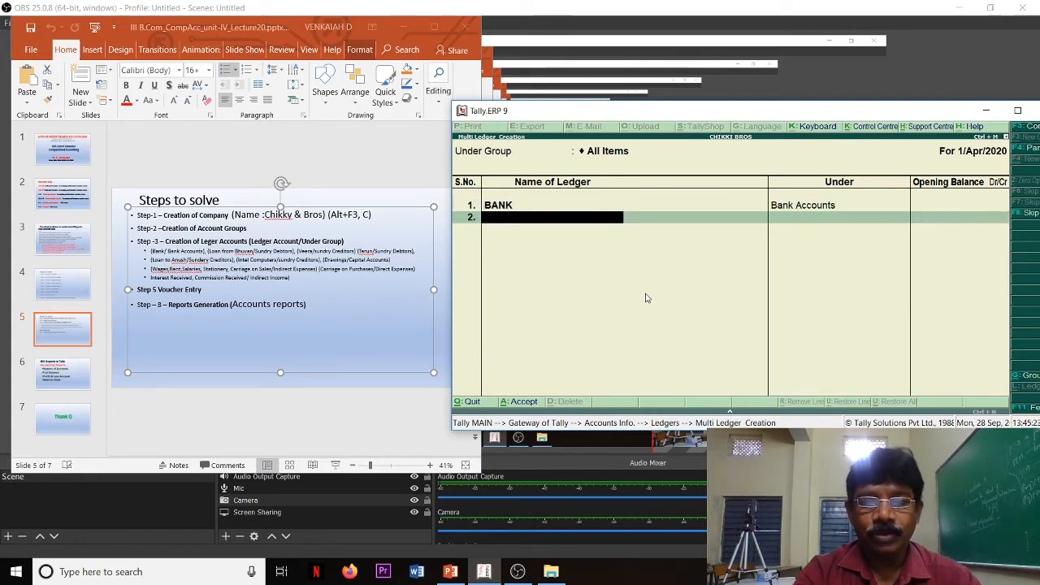
# Step: Add the "LOAN FROM" ledger for the lender named on the slide under the Sundry Debtors group, with no opening balance
pyautogui.write('LOAN')
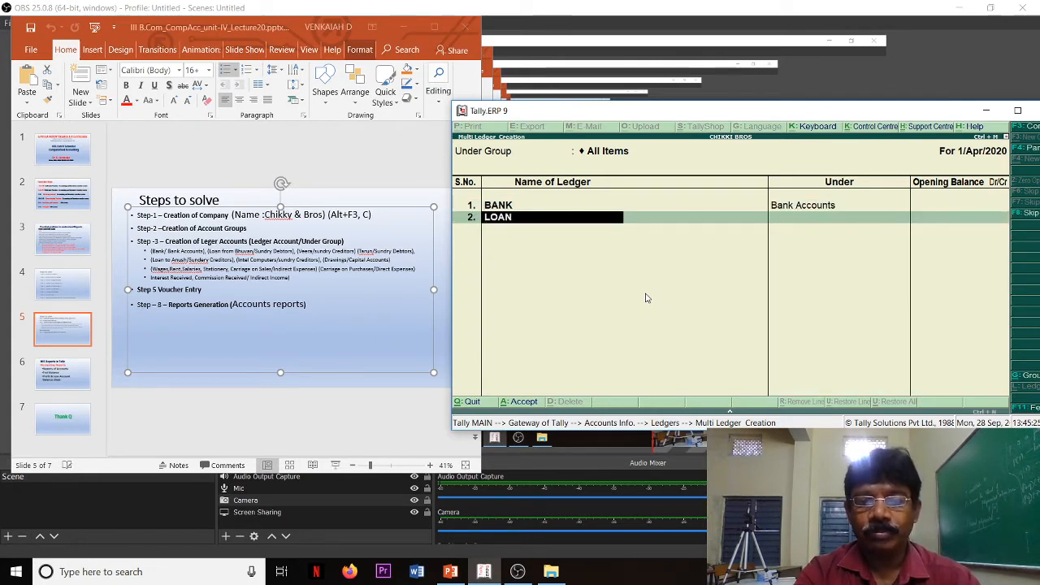
pyautogui.write(' FROM ')
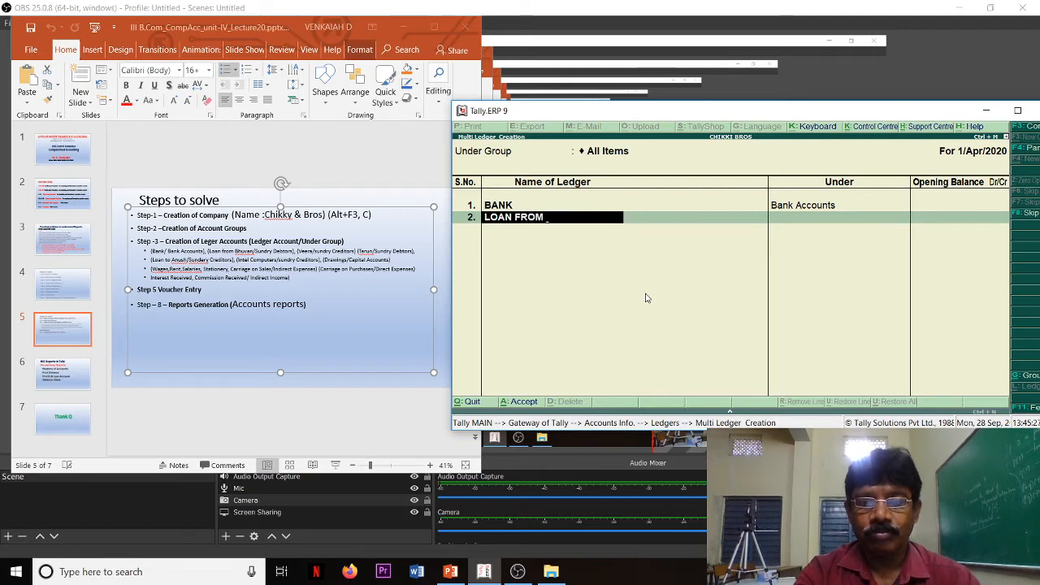
pyautogui.write('BHUVAN')
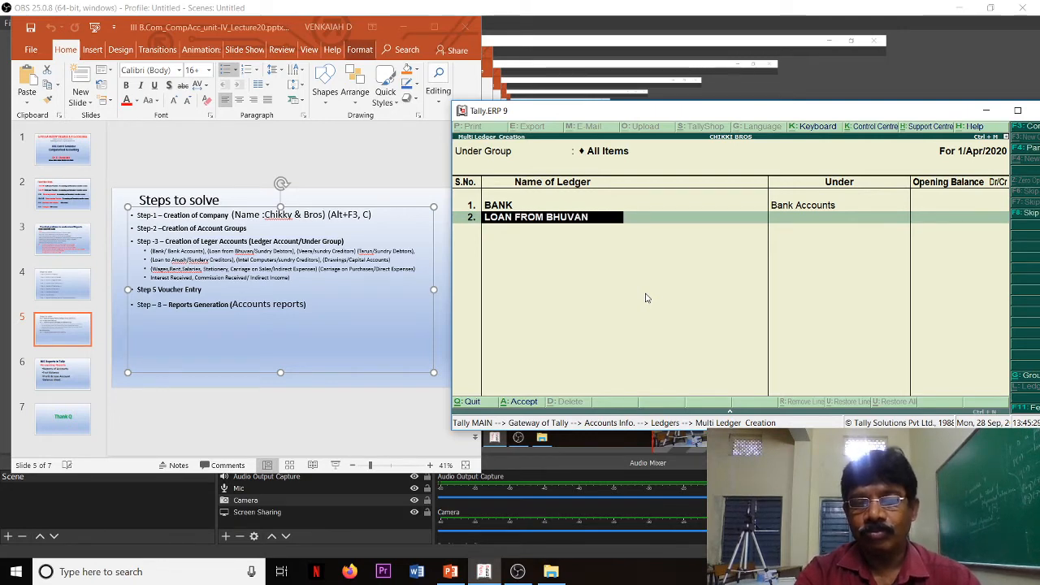
pyautogui.press('Return')
pyautogui.write('S')
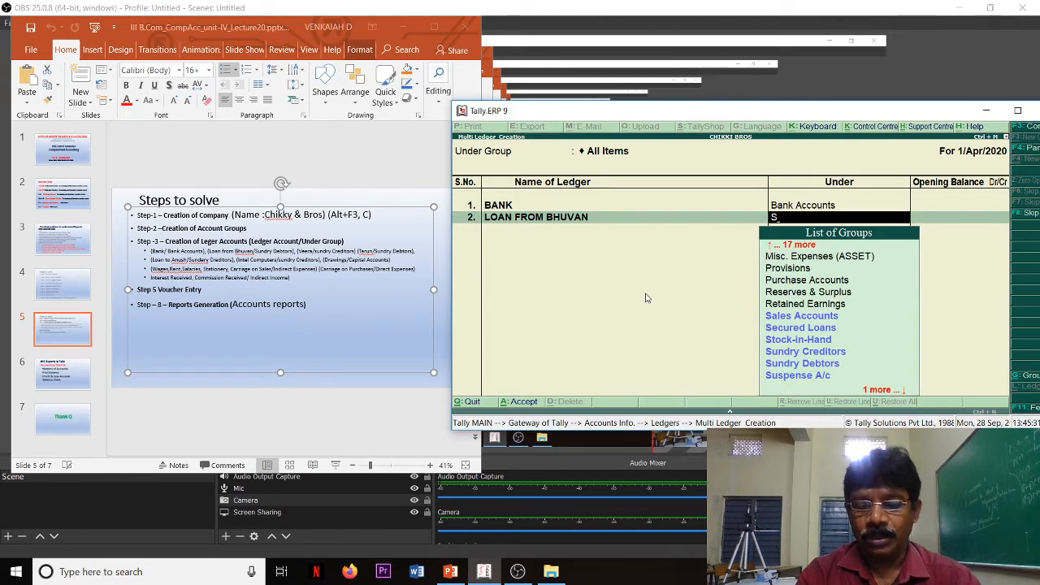
pyautogui.press('Down')
pyautogui.press('Down')
pyautogui.press('Down')
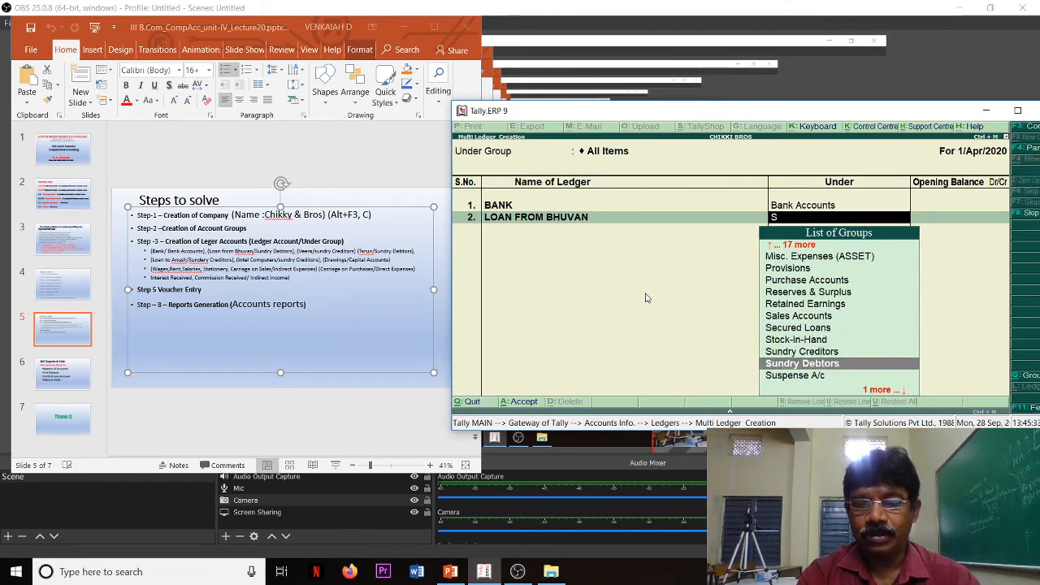
pyautogui.press('Return')
pyautogui.press('Return')
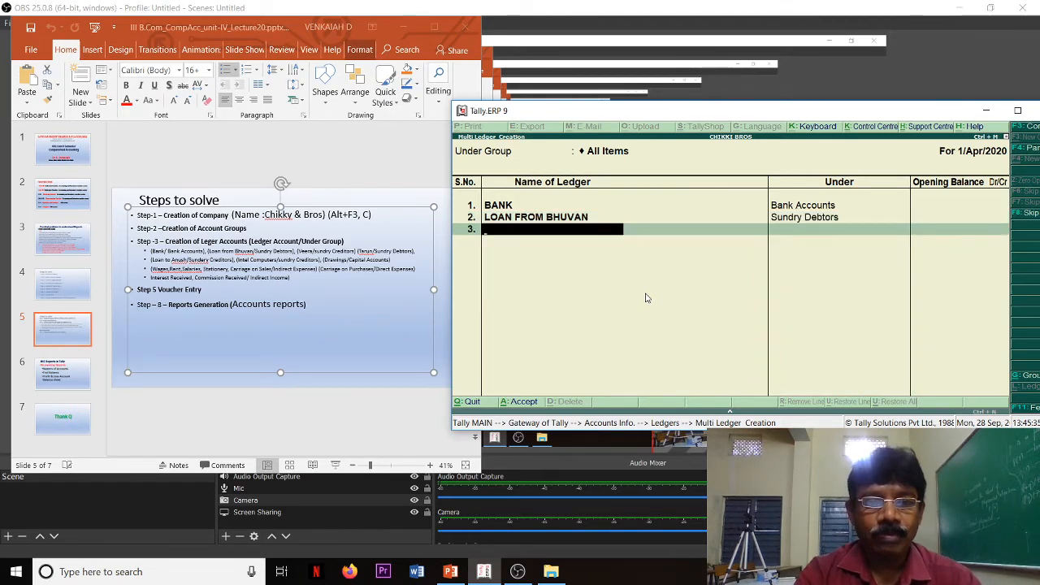
# Step: Add the ledger for the person listed after the loan-from account on the slide under Sundry Creditors, with no opening balance
pyautogui.write('VEERA')
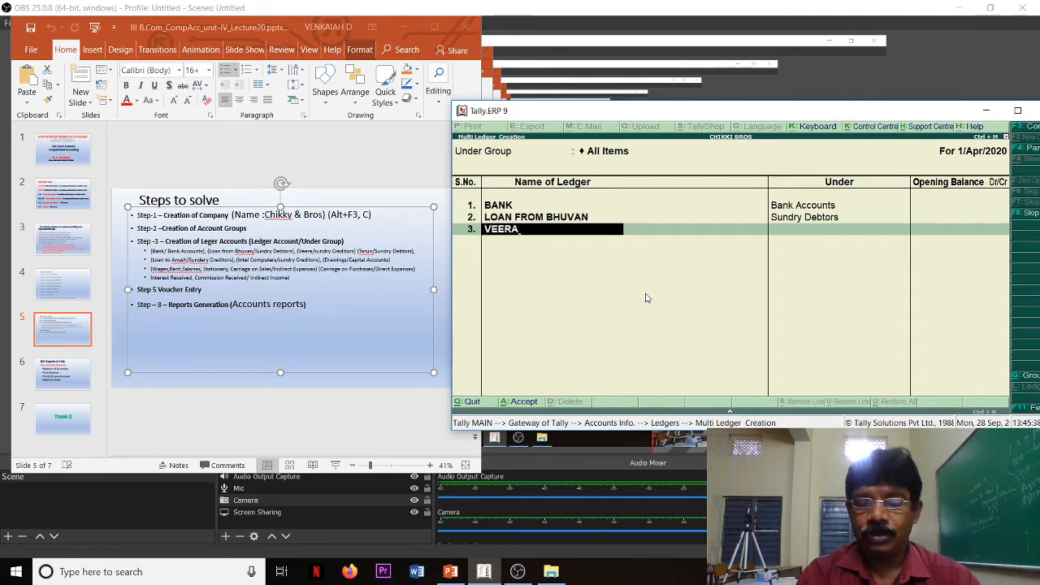
pyautogui.press('Return')
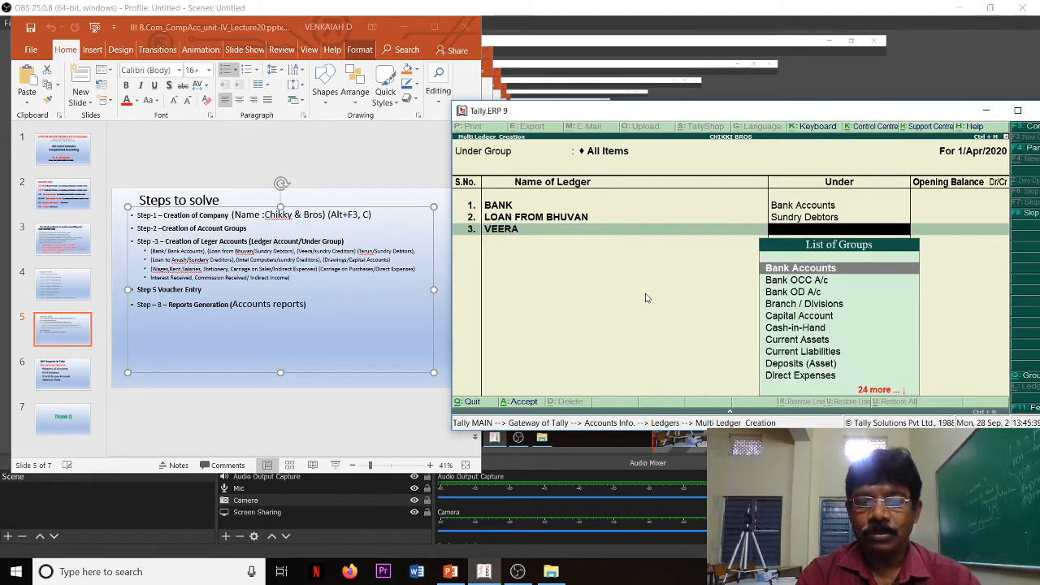
pyautogui.write('Se')
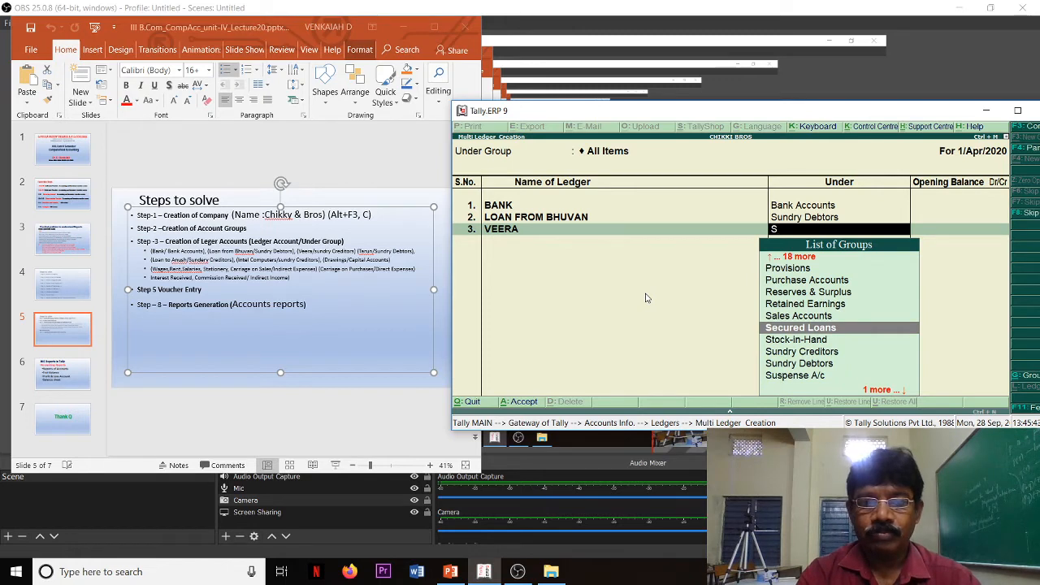
pyautogui.press('Down')
pyautogui.press('Down')
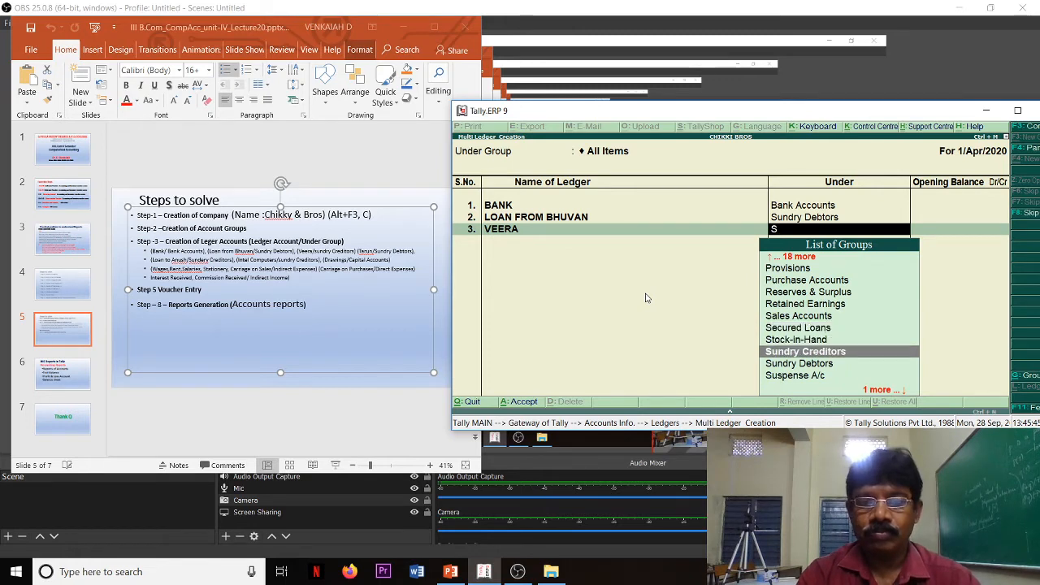
pyautogui.press('Return')
pyautogui.press('Return')
# Step: Add the ledger for the last person on the slide's first ledger line under Sundry Debtors, with no opening balance
pyautogui.write('TAR')
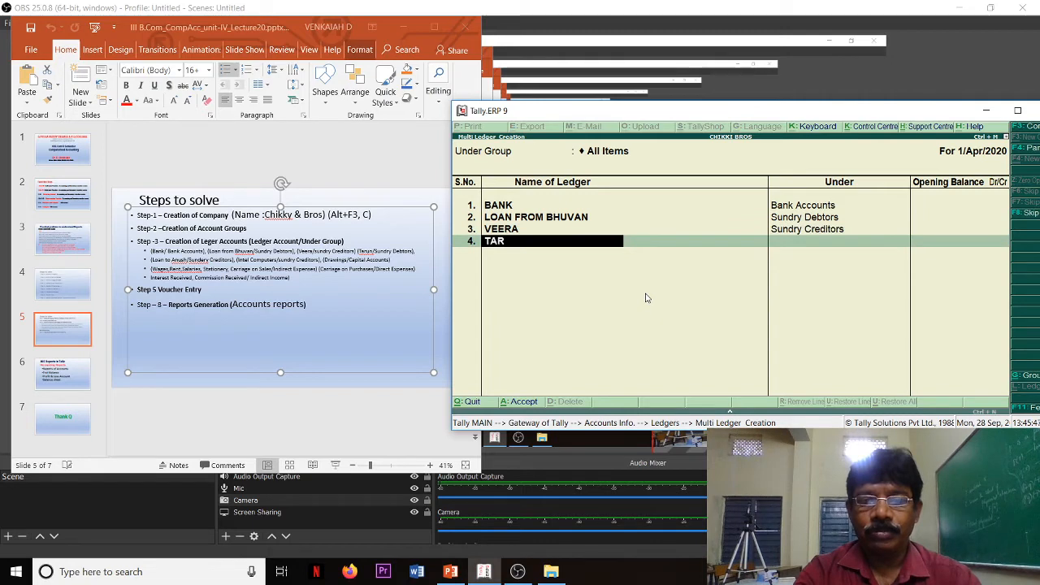
pyautogui.write('UN')
pyautogui.press('Return')
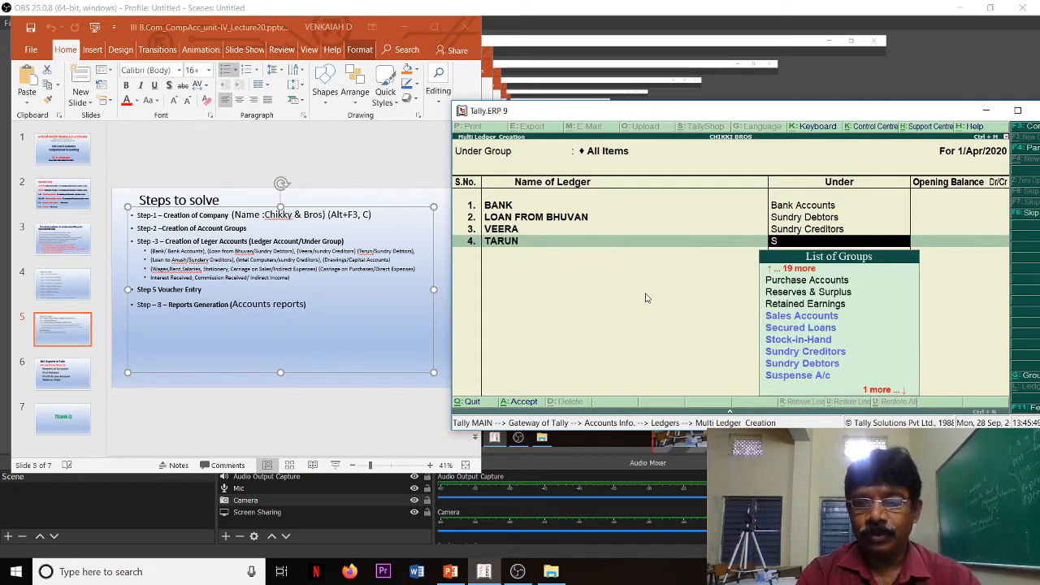
pyautogui.write('S')
pyautogui.press('Down')
pyautogui.press('Down')
pyautogui.press('Down')
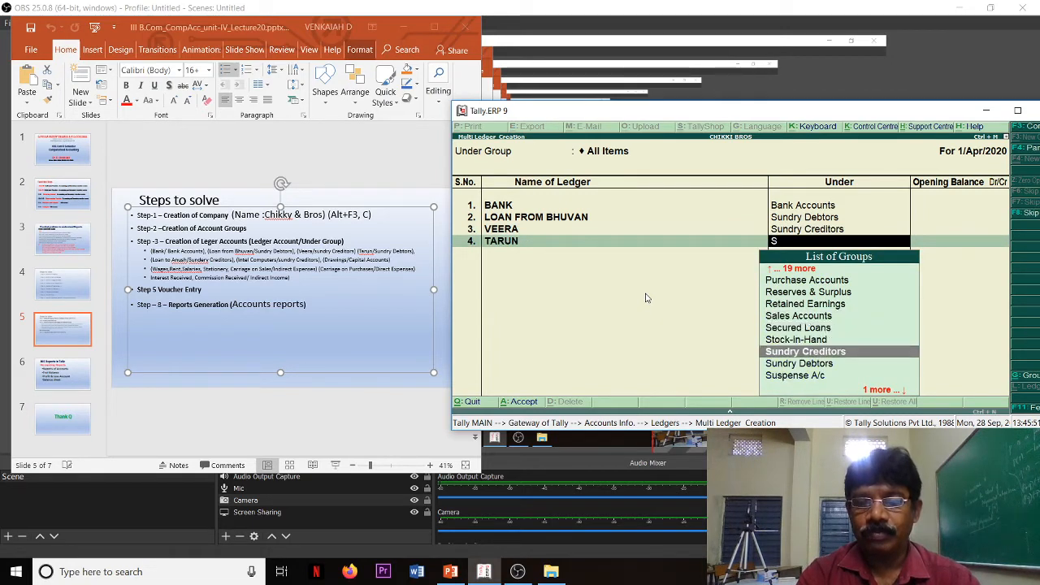
pyautogui.press('Return')
pyautogui.press('Return')
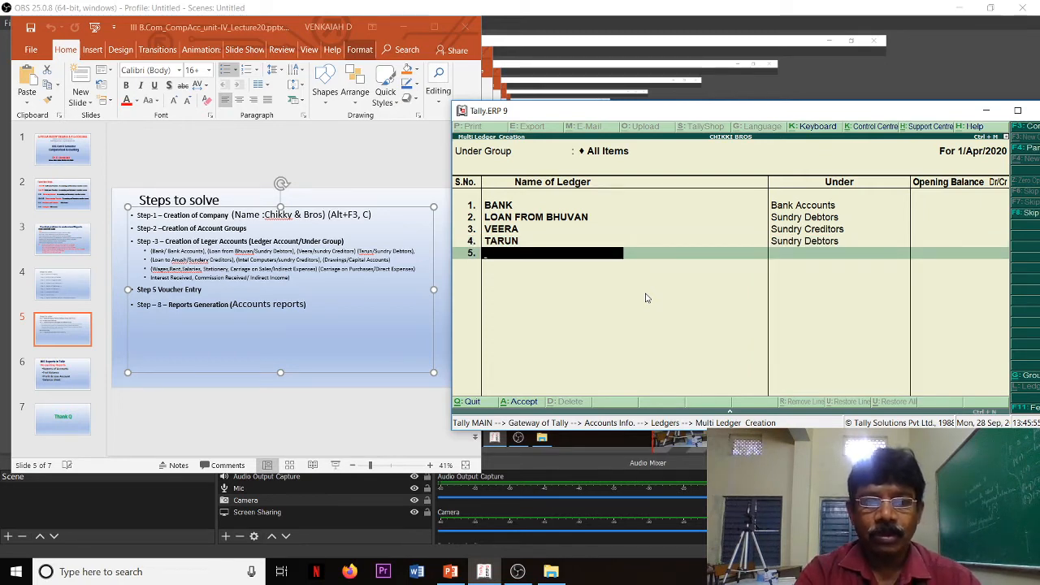
# Step: Add the "LOAN TO" ledger for the borrower named on the slide under the Sundry Creditors group, with no opening balance
pyautogui.write('LO')
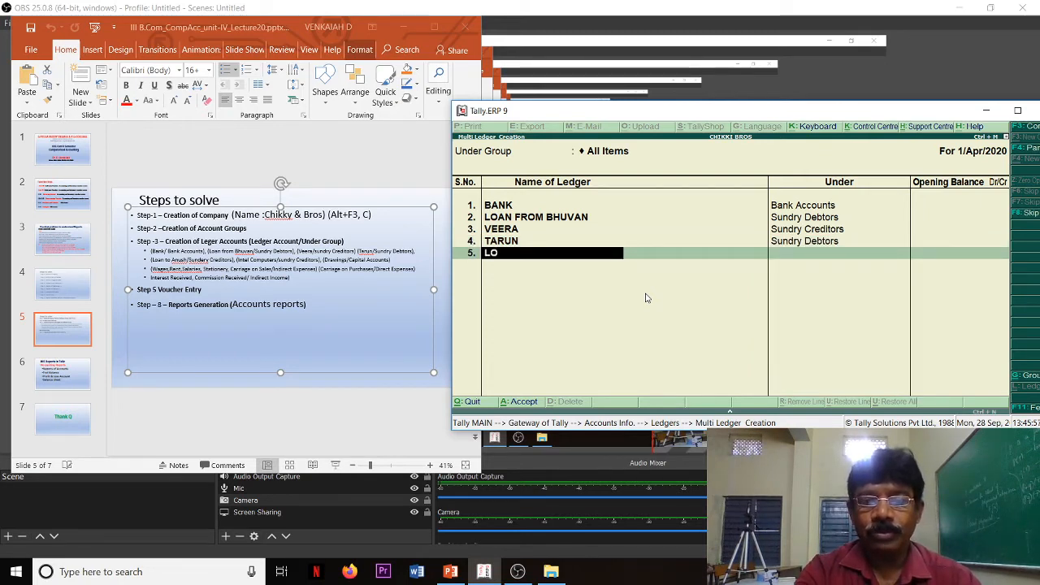
pyautogui.write('AN TO AYUSH')
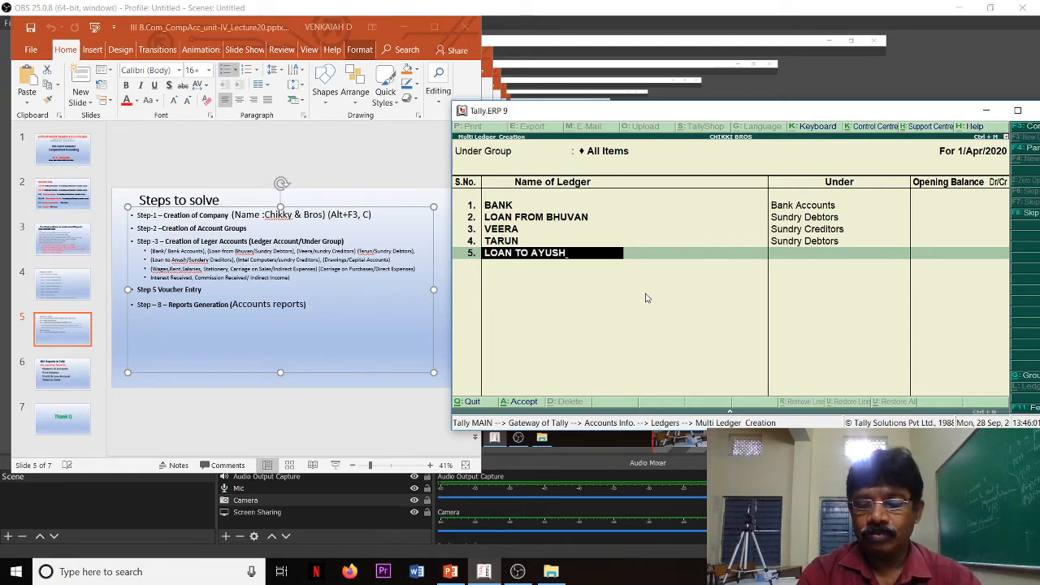
pyautogui.press('Return')
pyautogui.write('S')
pyautogui.press('Down')
pyautogui.press('Down')
pyautogui.press('Down')
pyautogui.press('Down')
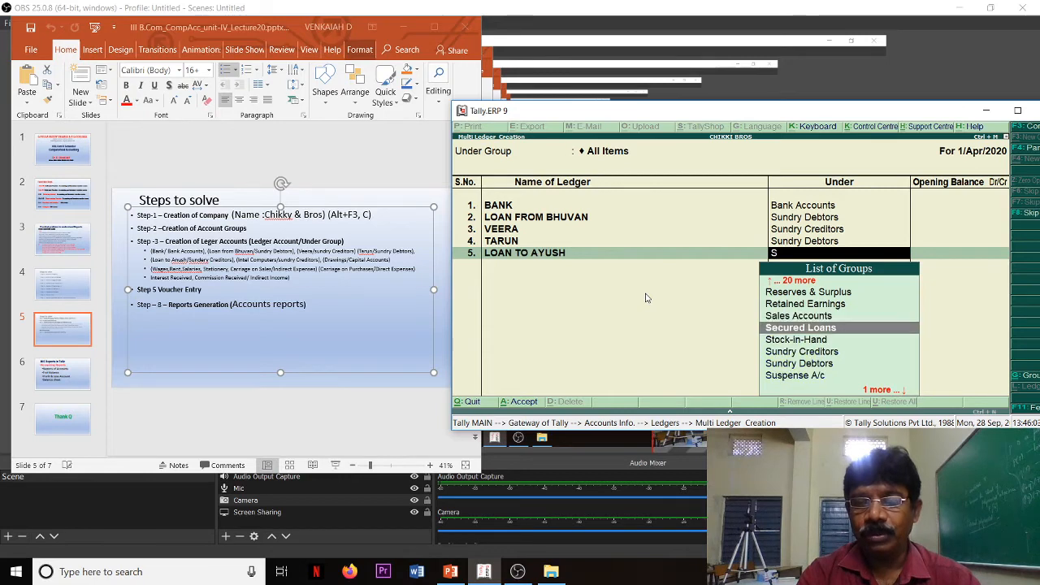
pyautogui.press('Return')
pyautogui.press('Return')
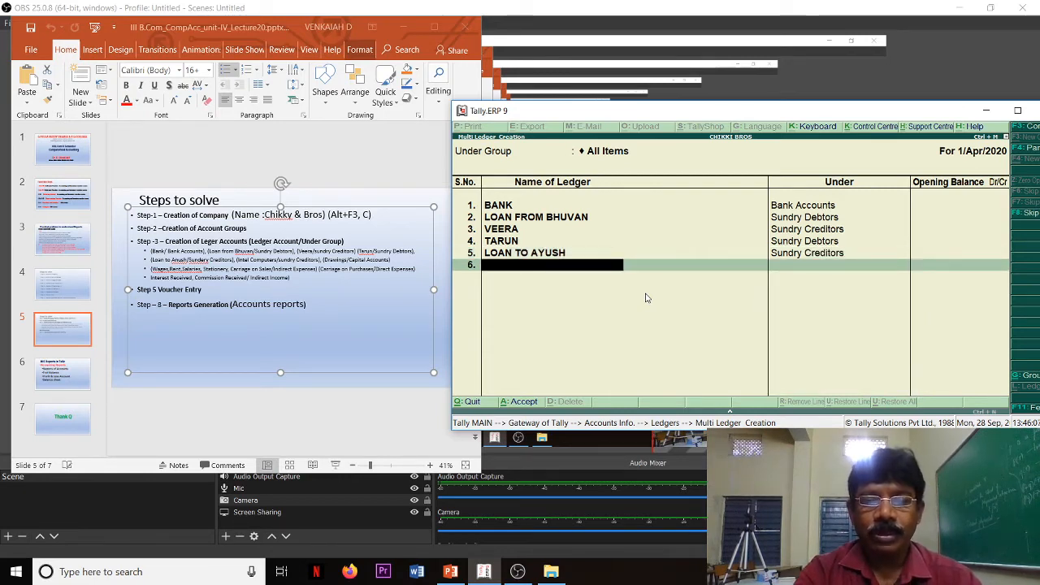
# Step: Add the ledger INTEL COMPUTERS under the Sundry Creditors group with no opening balance
pyautogui.write('INTEL')
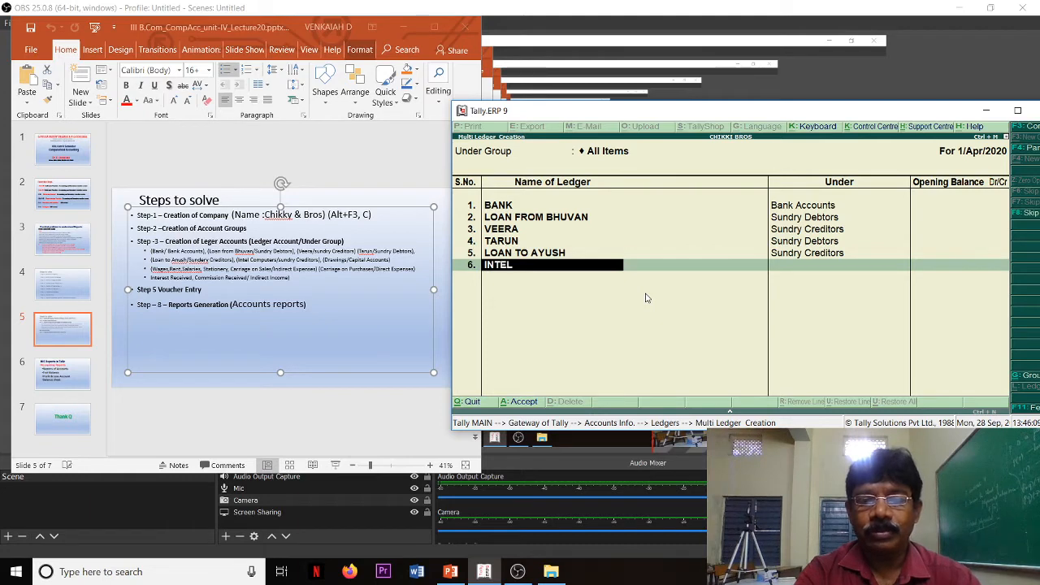
pyautogui.write(' COMPUTE')
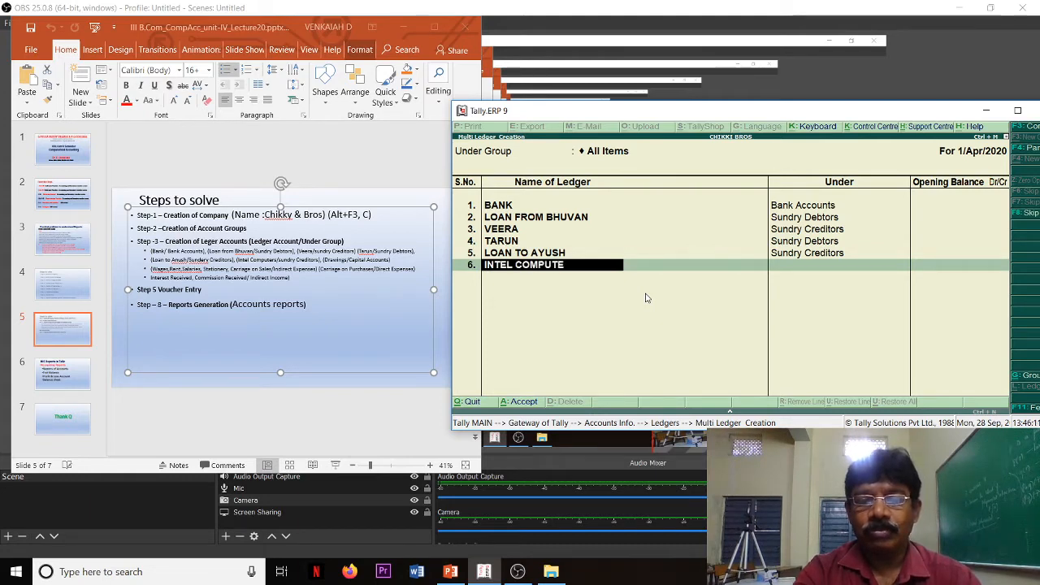
pyautogui.write('RS')
pyautogui.press('Return')
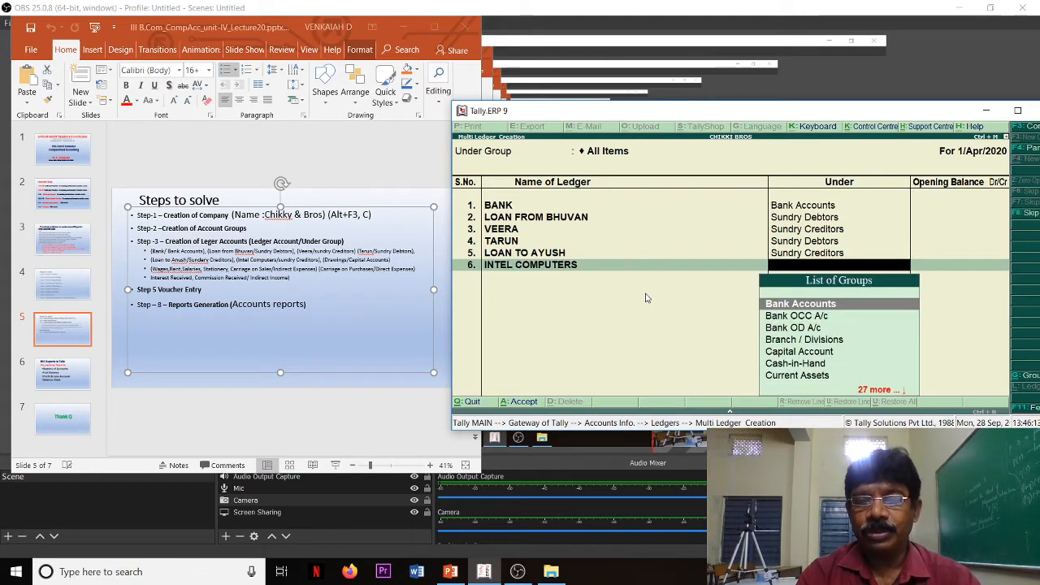
pyautogui.write('S')
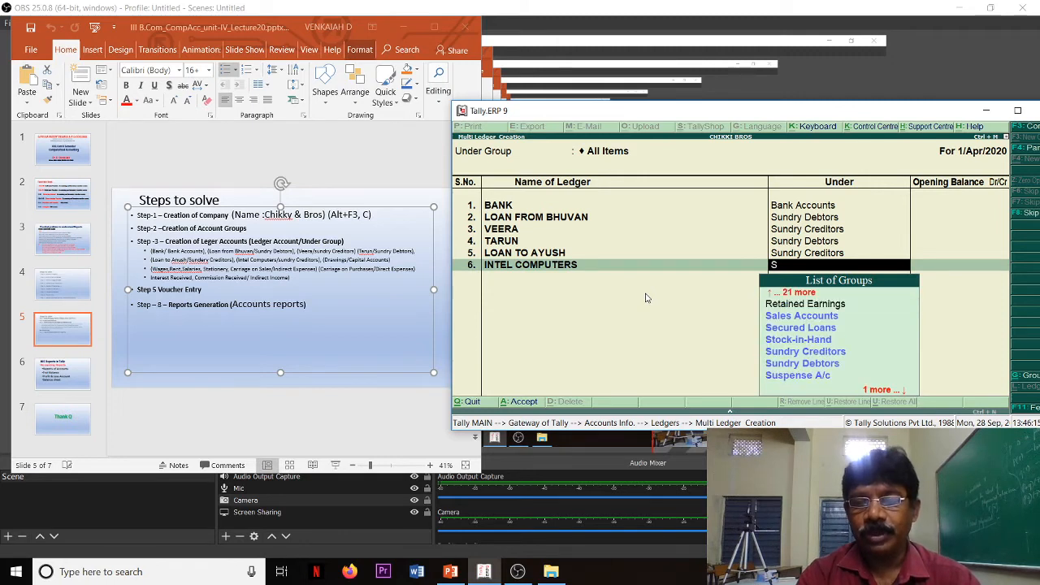
pyautogui.press('Down')
pyautogui.press('Down')
pyautogui.press('Down')
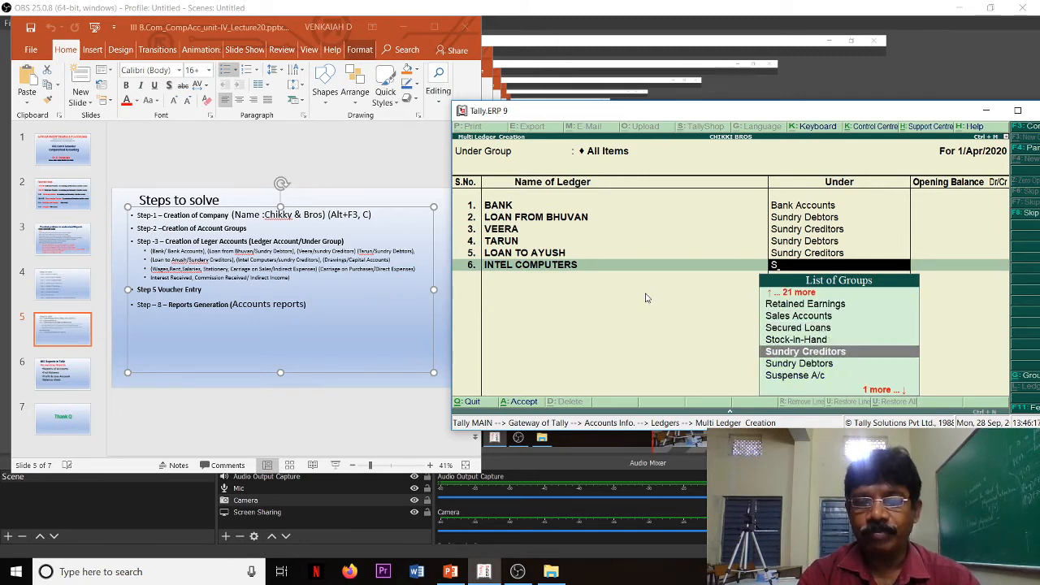
pyautogui.press('Return')
pyautogui.press('Return')
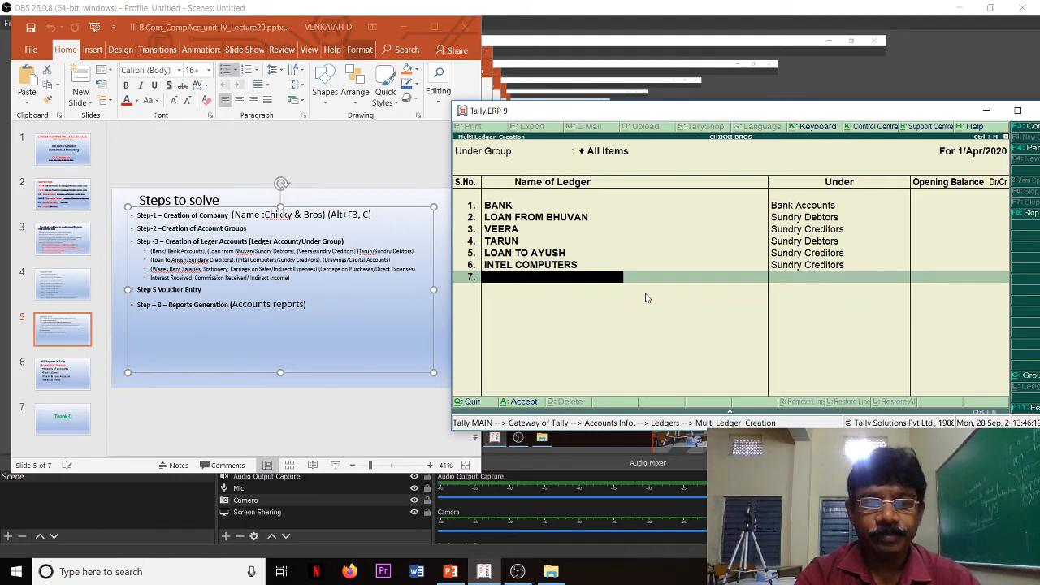
# Step: Add the ledger DRAWINGS under the Capital Account group with no opening balance
pyautogui.write('DR')
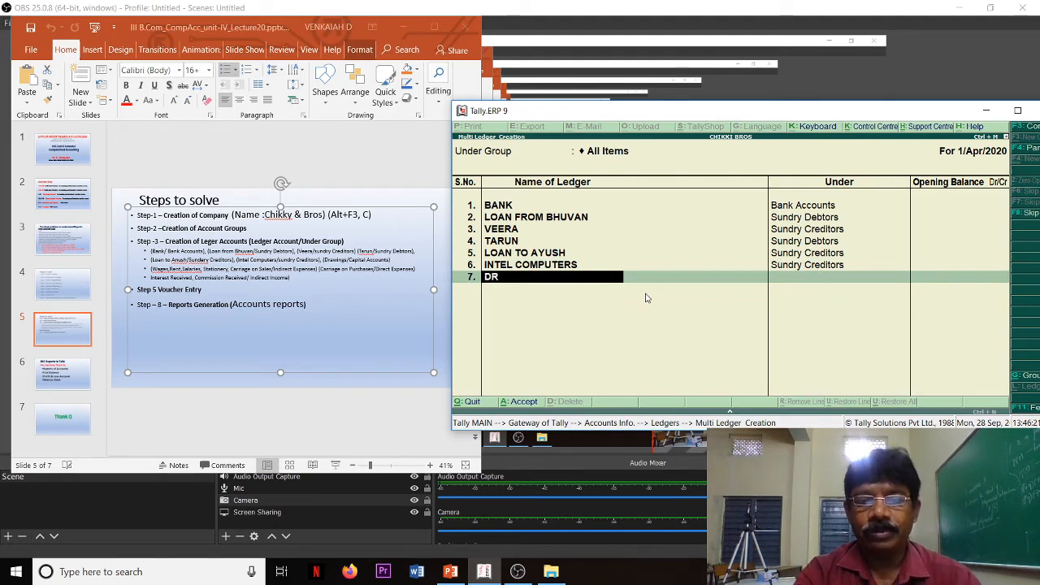
pyautogui.write('AWINGS')
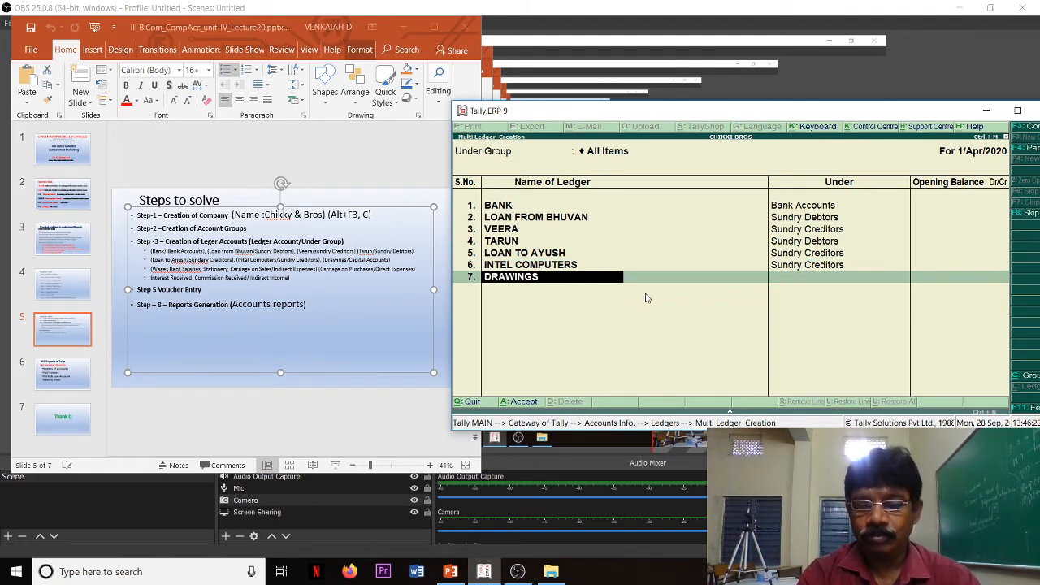
pyautogui.press('Return')
pyautogui.write('C')
pyautogui.press('Down')
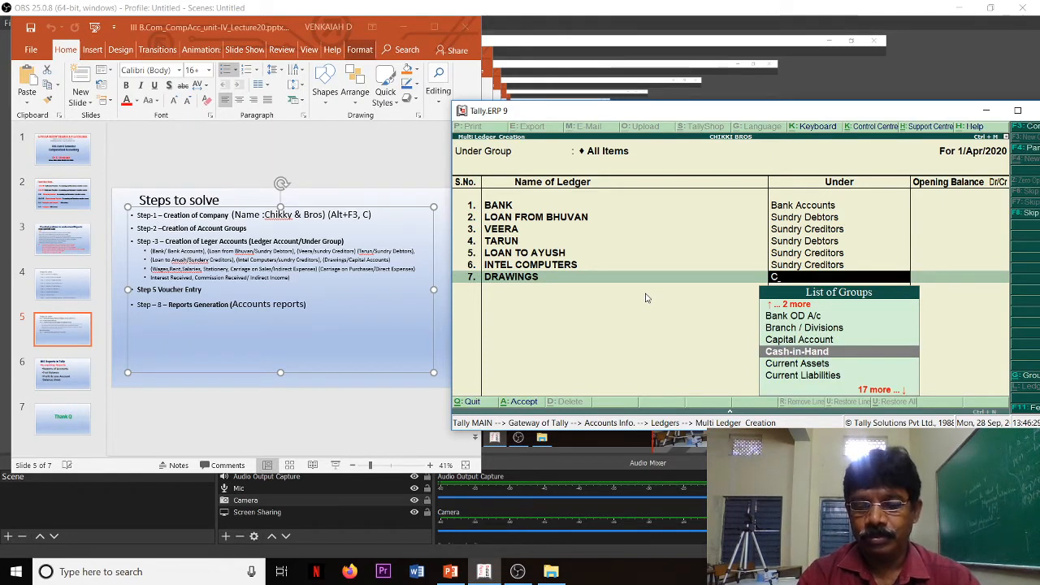
pyautogui.press('Down')
pyautogui.press('Down')
pyautogui.press('Down')
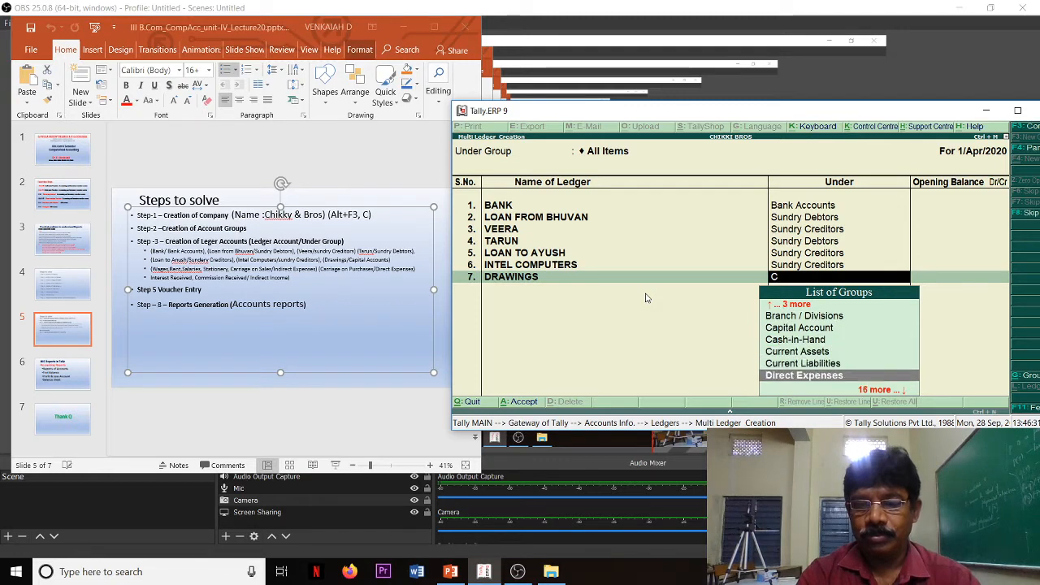
pyautogui.press('Up')
pyautogui.press('Up')
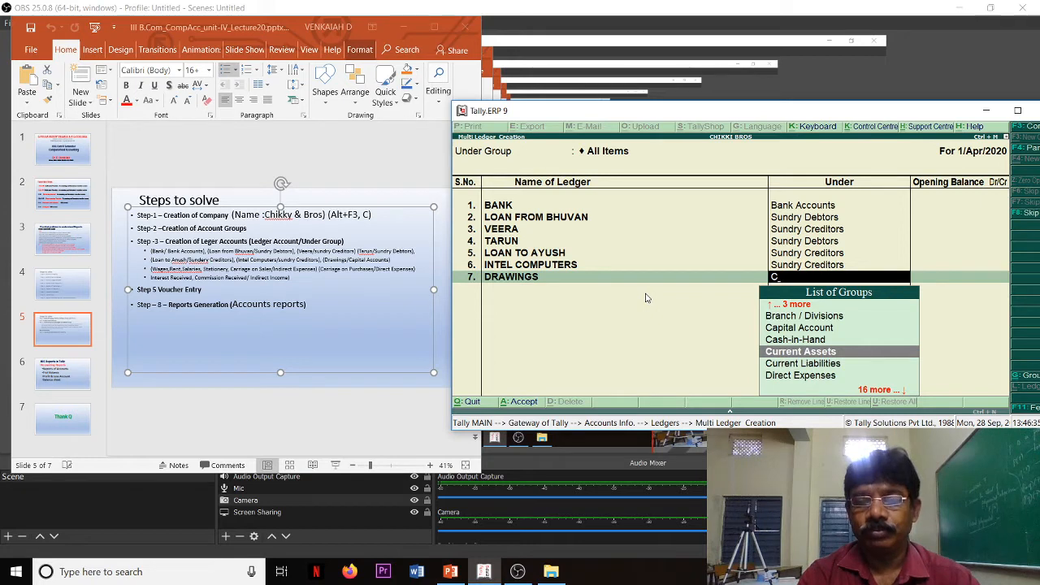
pyautogui.click(781, 329)
pyautogui.press('Return')
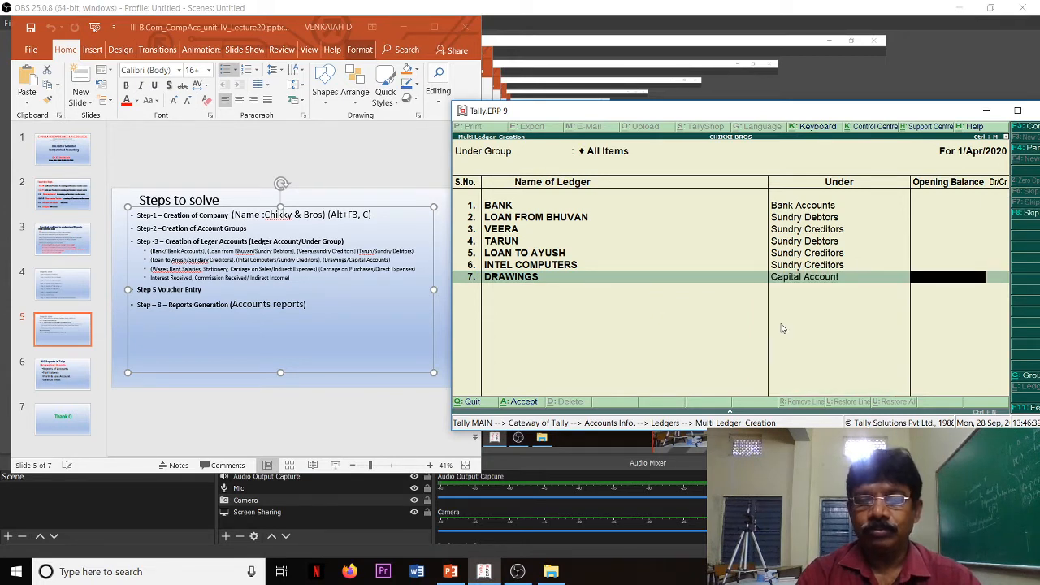
pyautogui.press('Return')
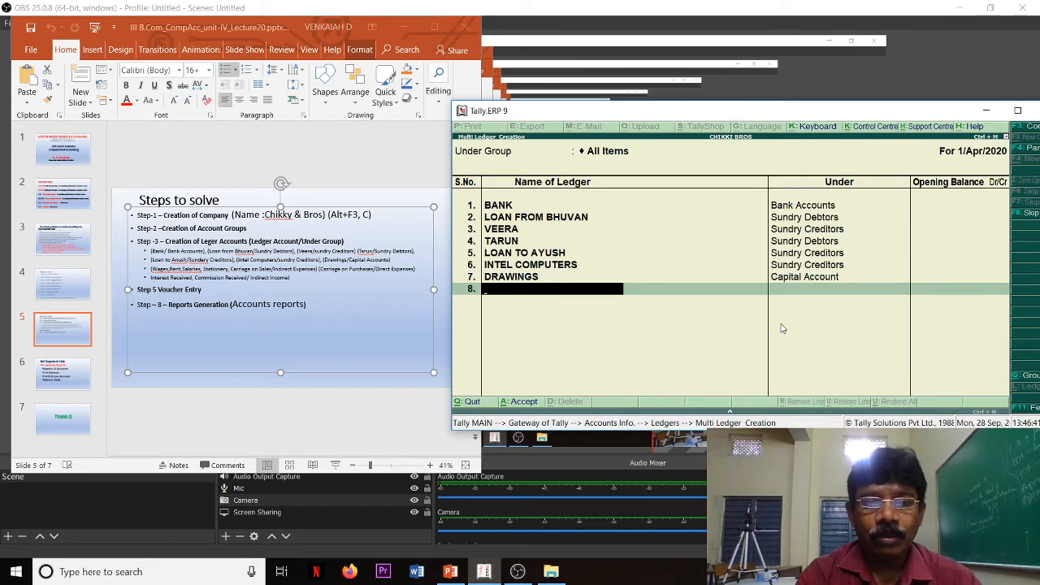
# Step: Add the ledger WAGES under the Indirect Expenses group with no opening balance
pyautogui.write('WAGES')
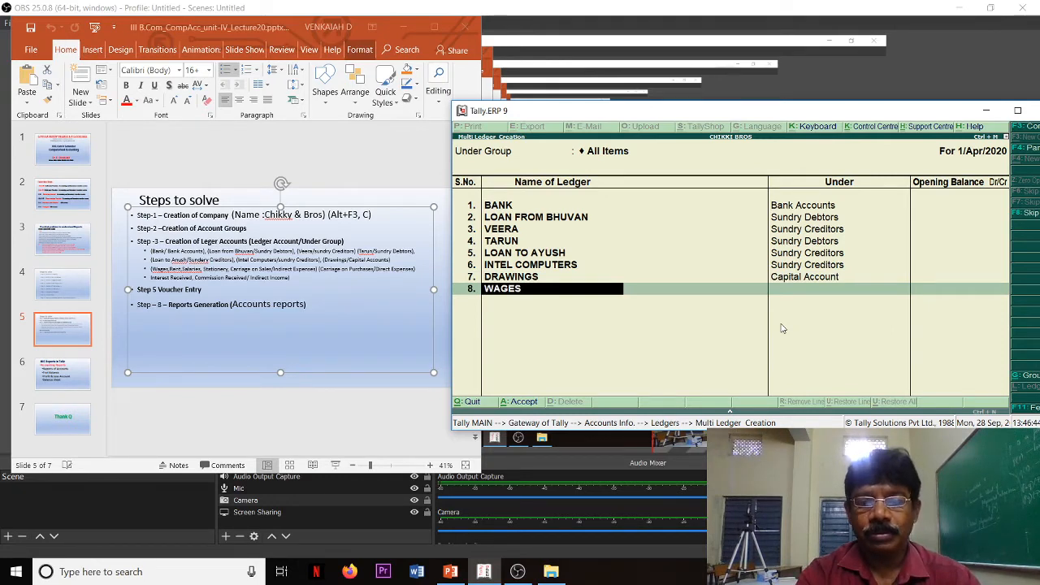
pyautogui.press('Return')
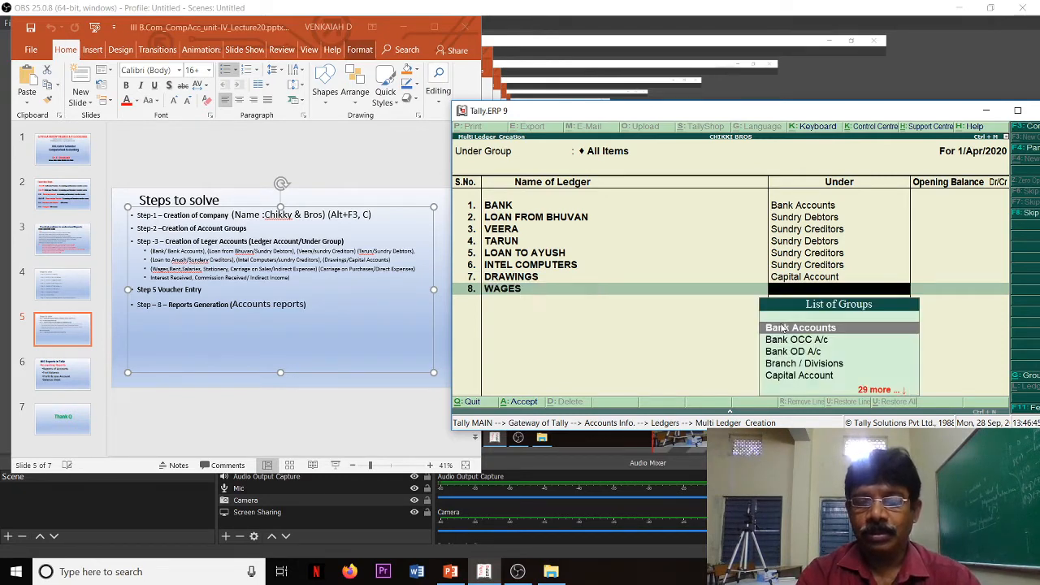
pyautogui.write('I')
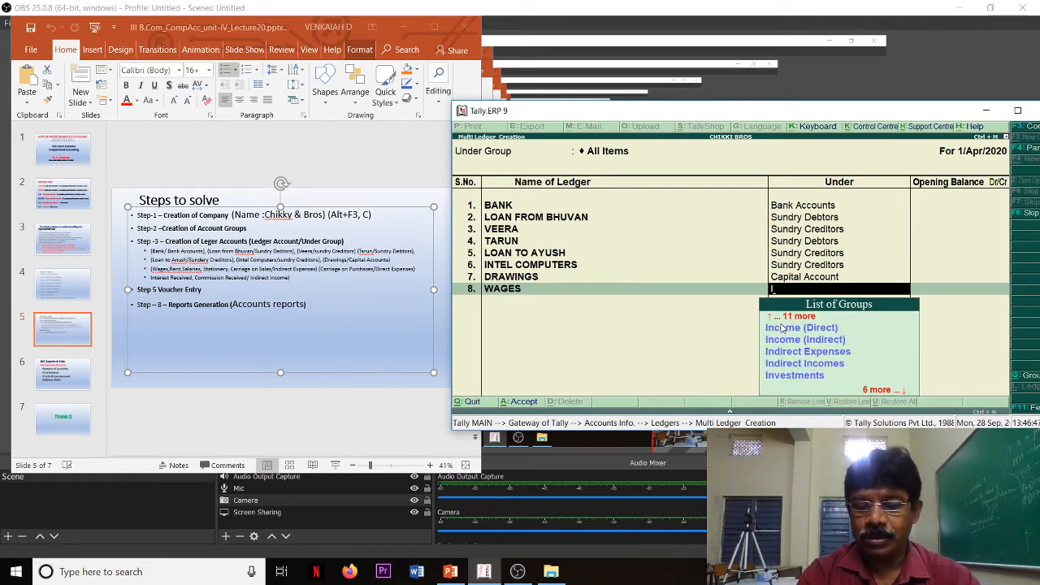
pyautogui.press('Down')
pyautogui.press('Down')
pyautogui.press('Down')
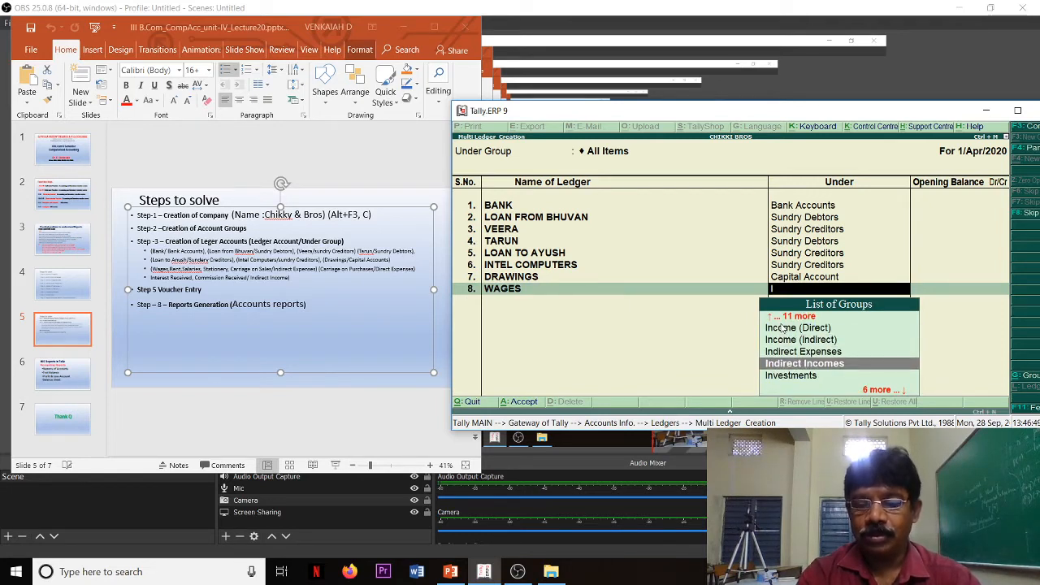
pyautogui.press('Up')
pyautogui.press('Return')
pyautogui.press('Return')
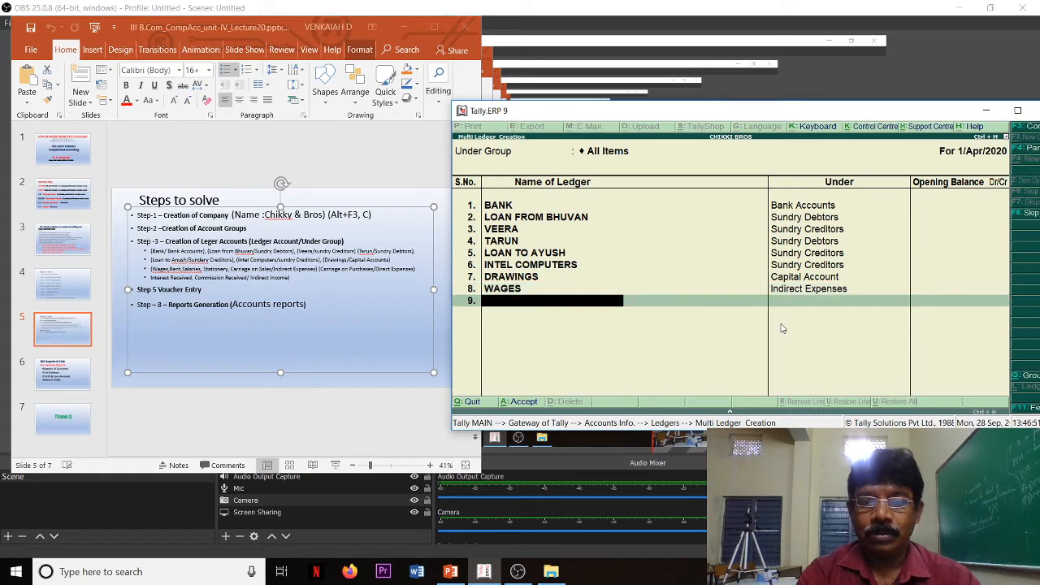
# Step: Add the ledger RENT under the Indirect Expenses group with no opening balance
pyautogui.write('RENT')
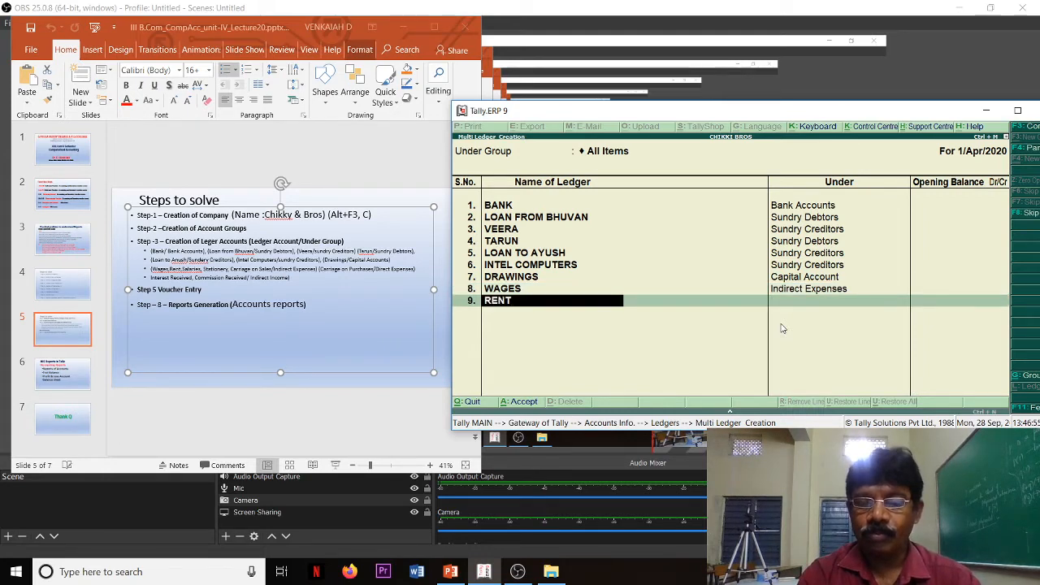
pyautogui.press('Return')
pyautogui.write('I')
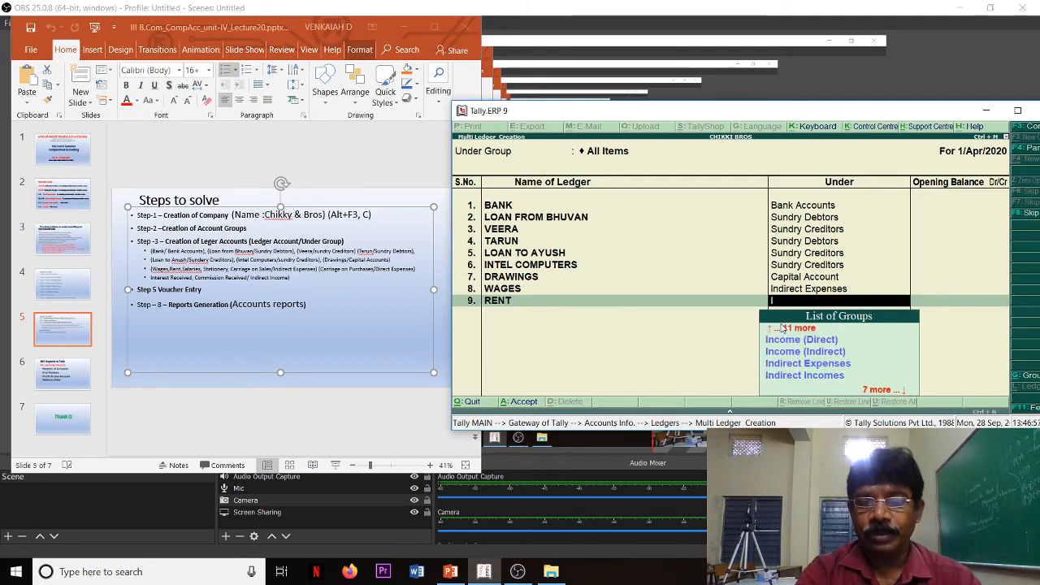
pyautogui.press('Down')
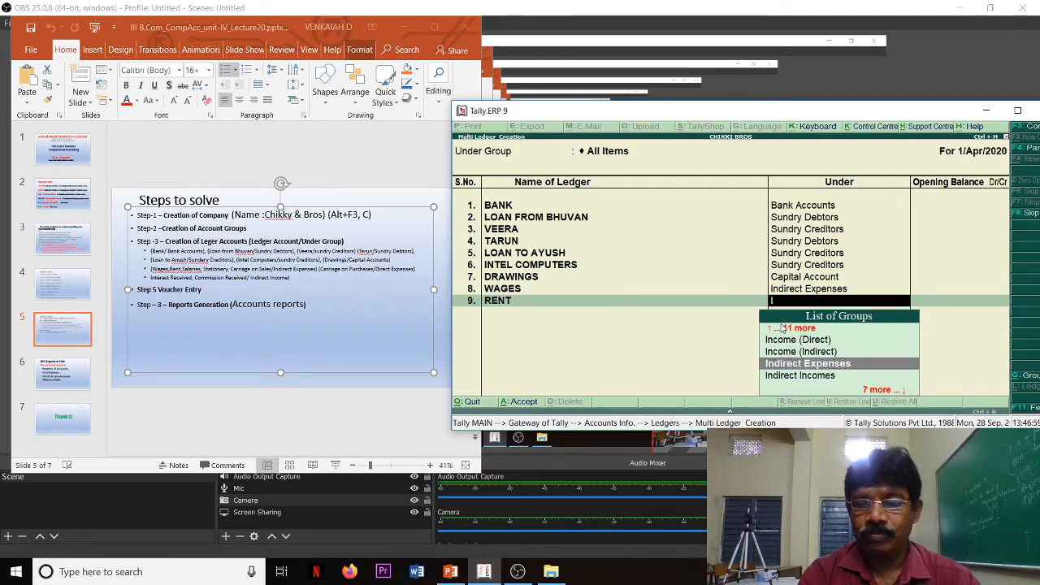
pyautogui.press('Return')
pyautogui.press('Return')
# Step: Add the ledger SALARIES under the Indirect Expenses group with no opening balance
pyautogui.write('SALARIES')
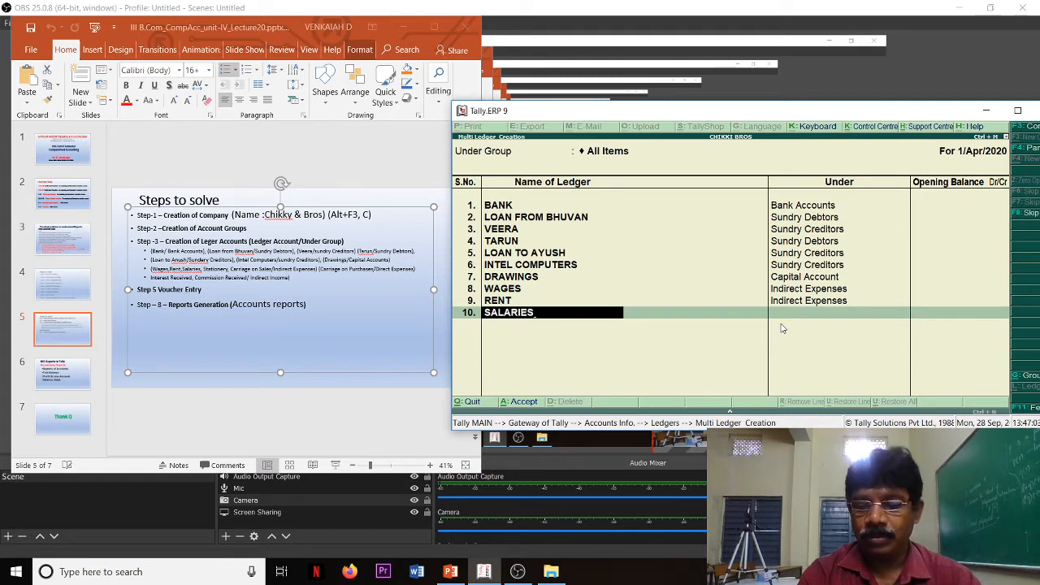
pyautogui.press('Return')
pyautogui.write('I')
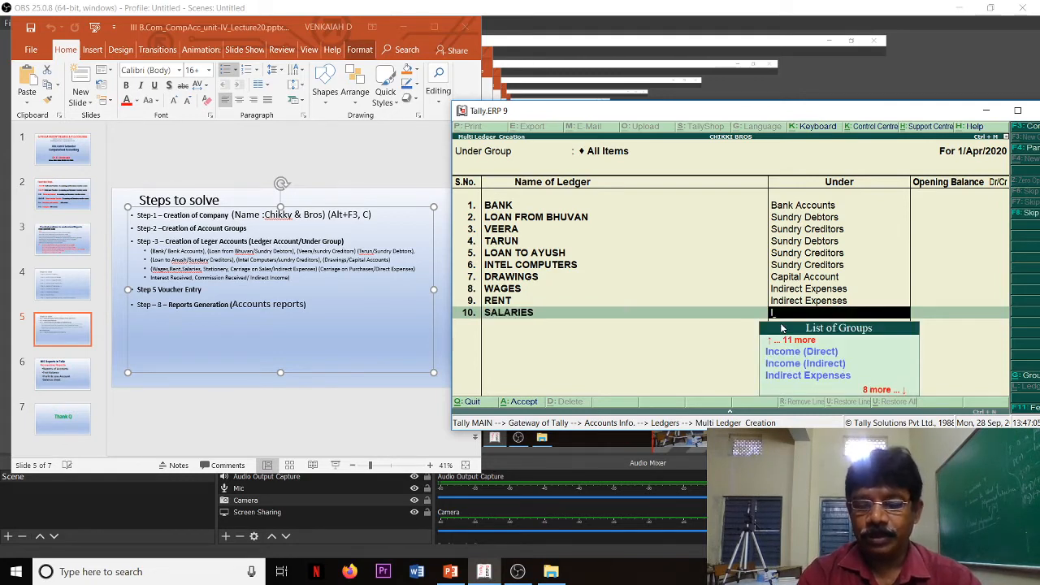
pyautogui.press('Down')
pyautogui.press('Down')
pyautogui.press('Down')
pyautogui.press('Return')
pyautogui.press('Return')
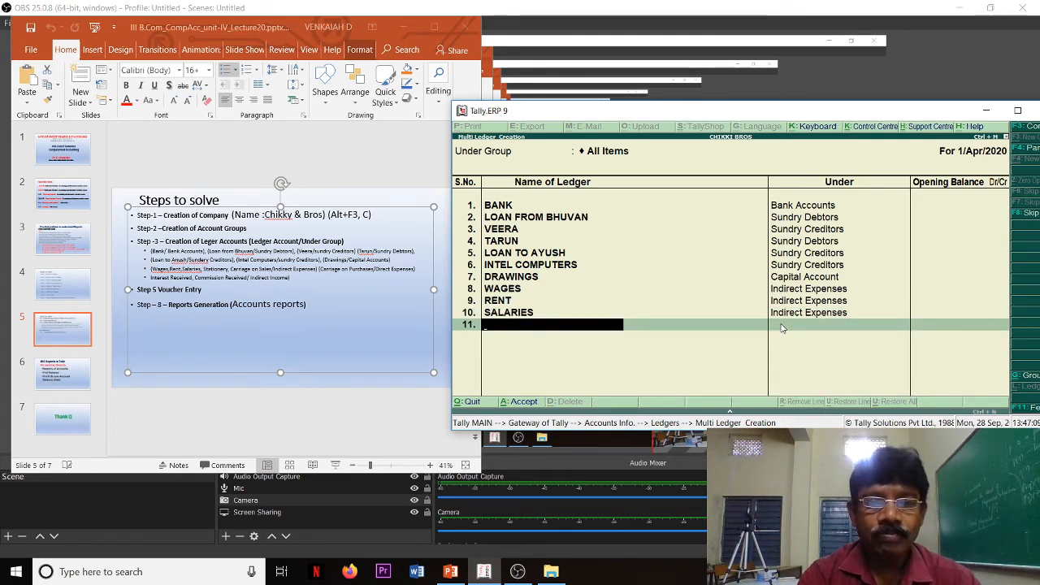
# Step: Add the ledger CARRIAGE SALES under the Indirect Expenses group with no opening balance
pyautogui.write('CA')
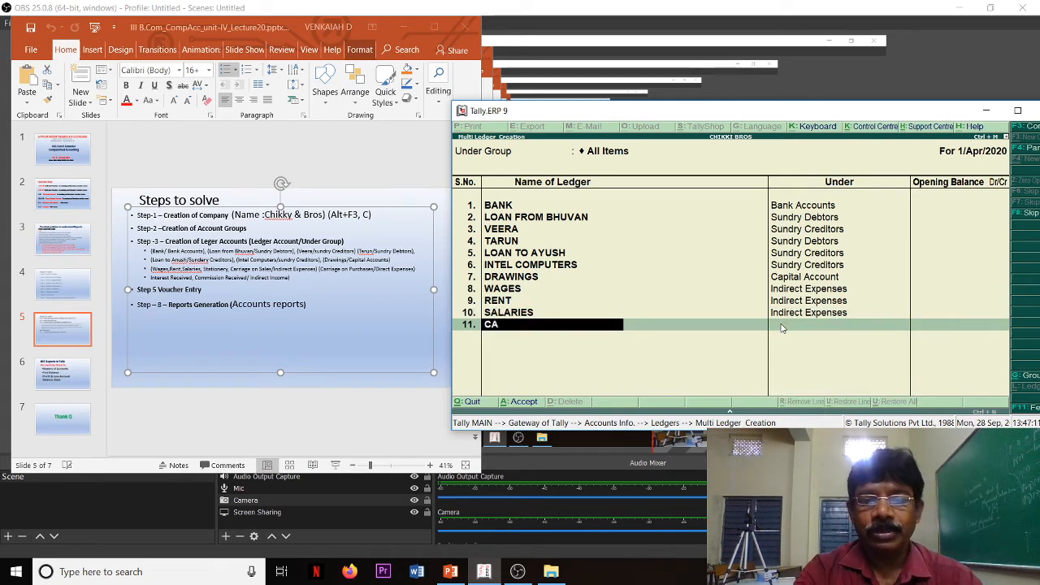
pyautogui.write('RRIAGE S')
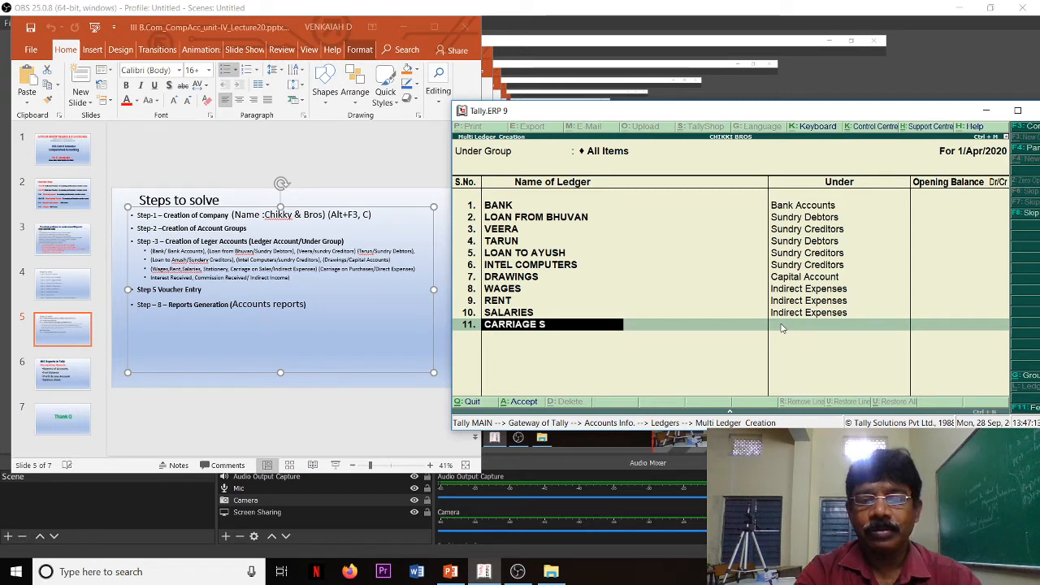
pyautogui.write('ALES')
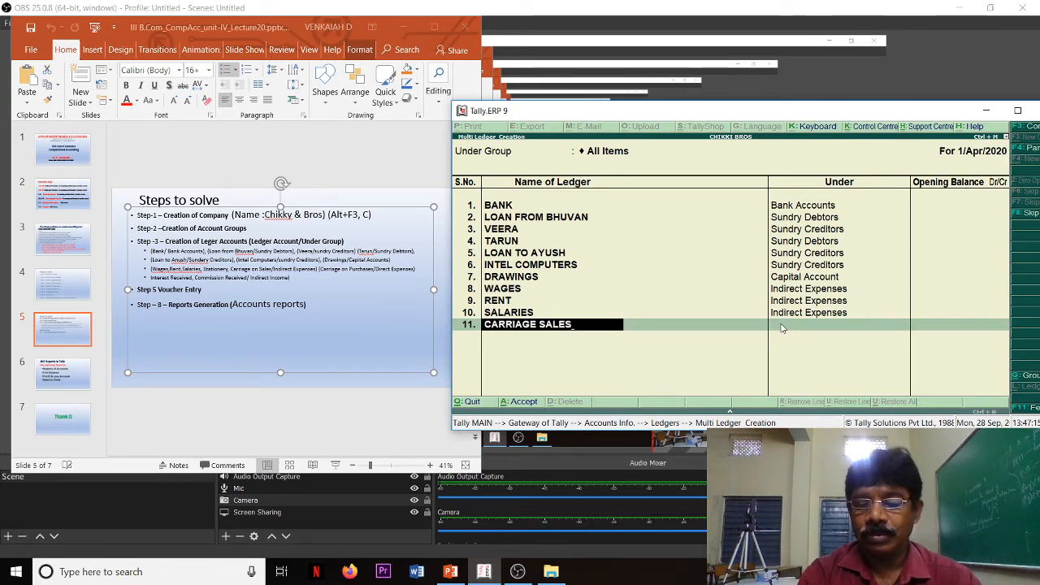
pyautogui.press('Return')
pyautogui.write('I')
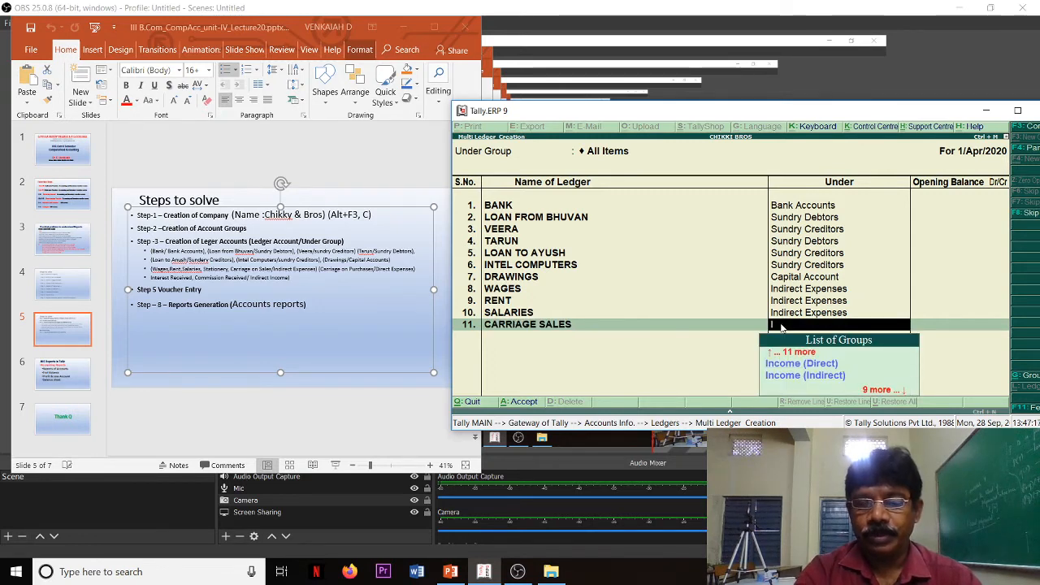
pyautogui.press('Down')
pyautogui.press('Down')
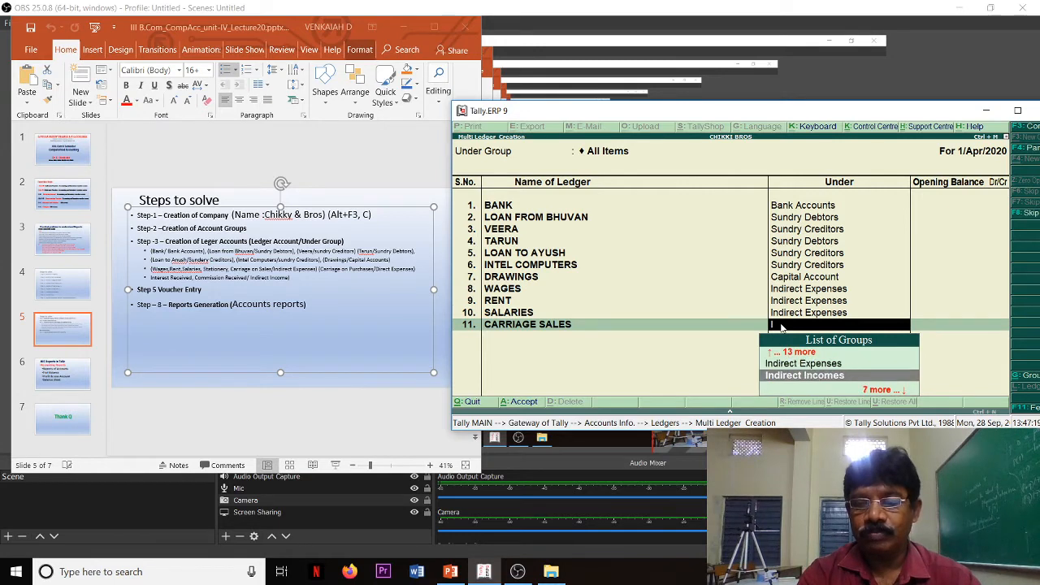
pyautogui.press('Up')
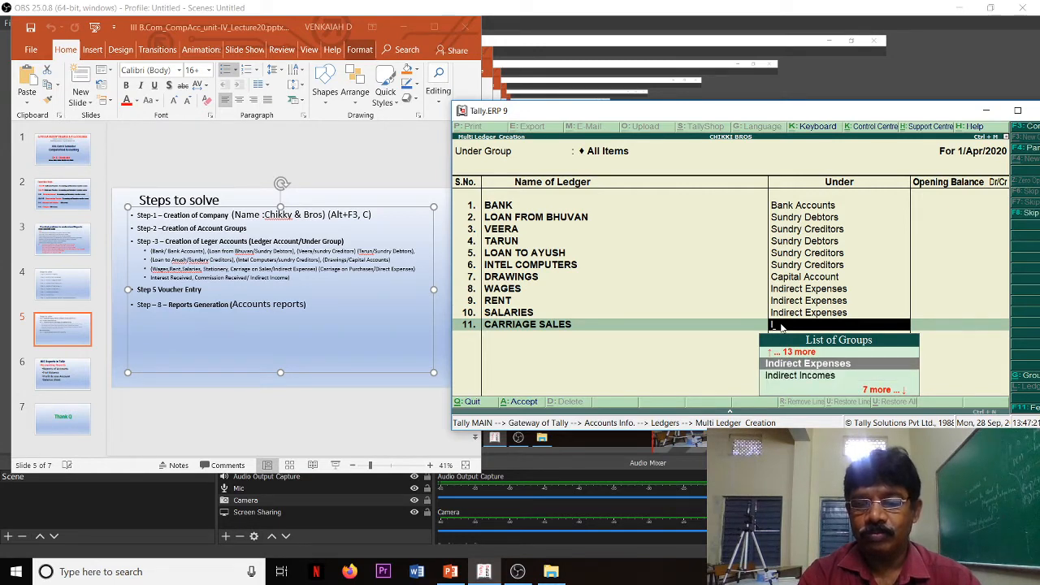
pyautogui.press('Return')
pyautogui.press('Return')
# Step: Add the ledger CARIAGE ON PURCHASES under the Direct Expenses group with no opening balance
pyautogui.write('C')
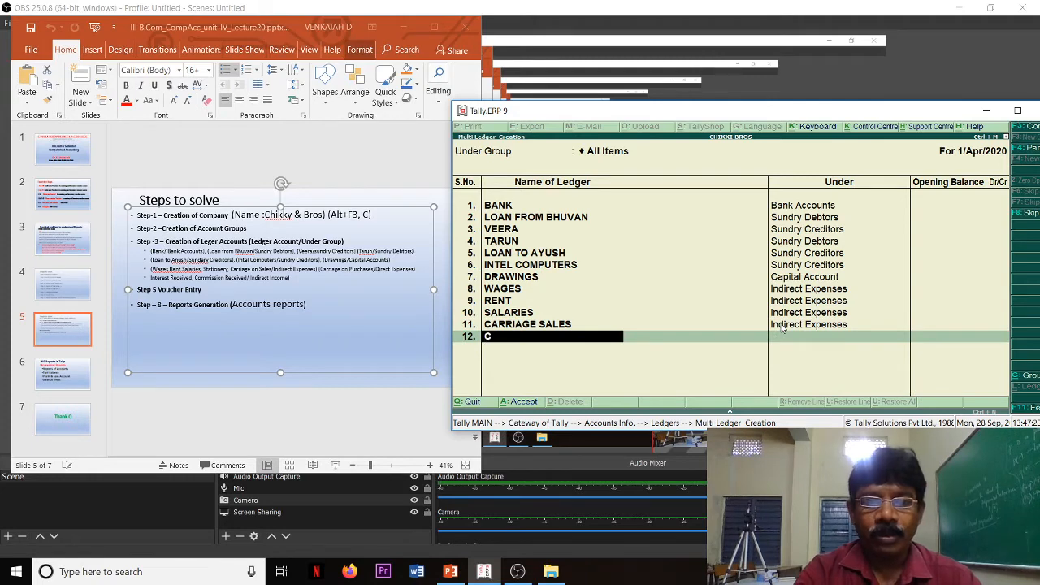
pyautogui.write('ARIIA')
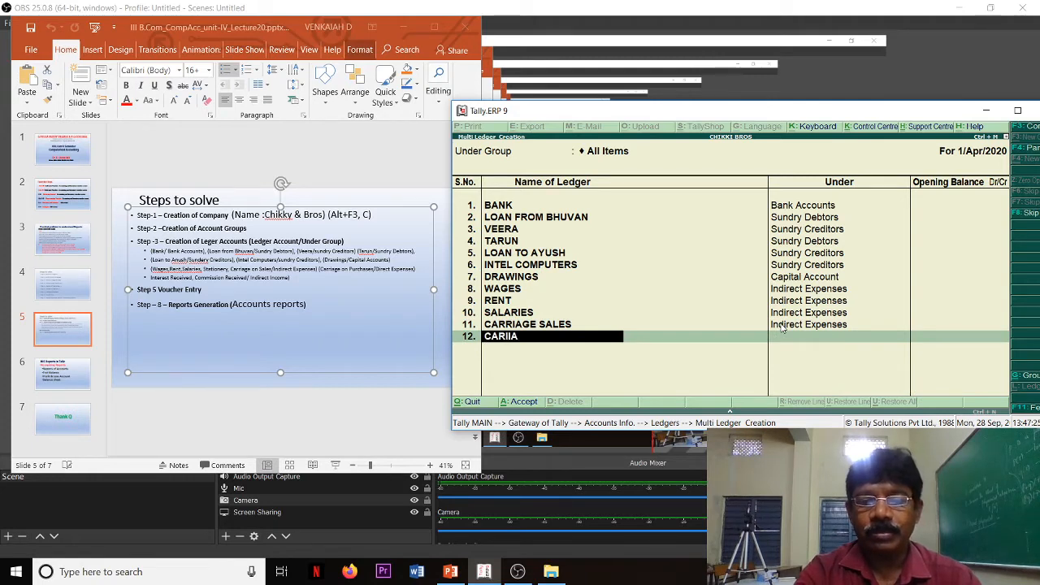
pyautogui.press('BackSpace')
pyautogui.press('BackSpace')
pyautogui.press('BackSpace')
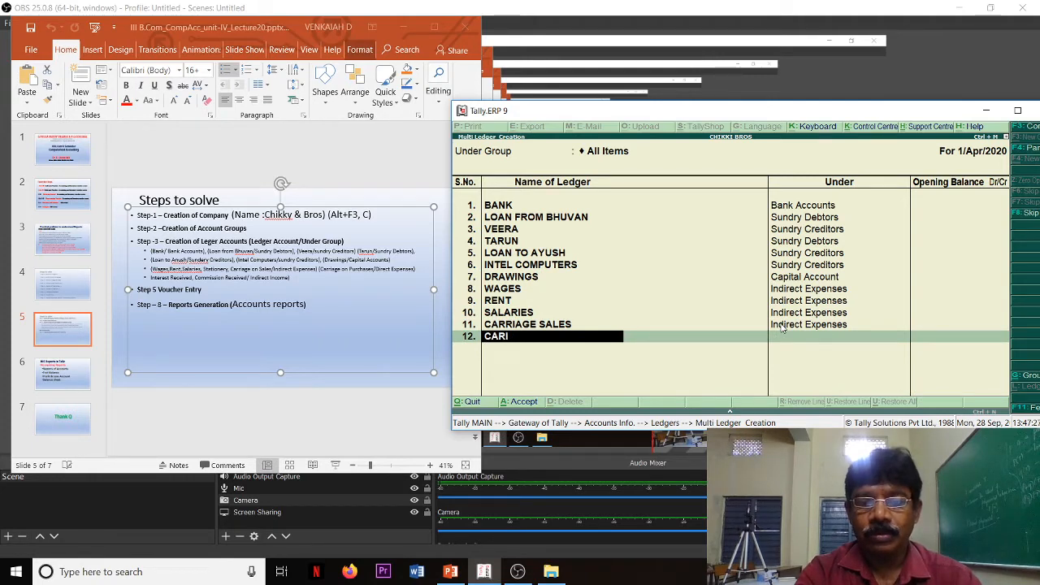
pyautogui.write('AGE ON')
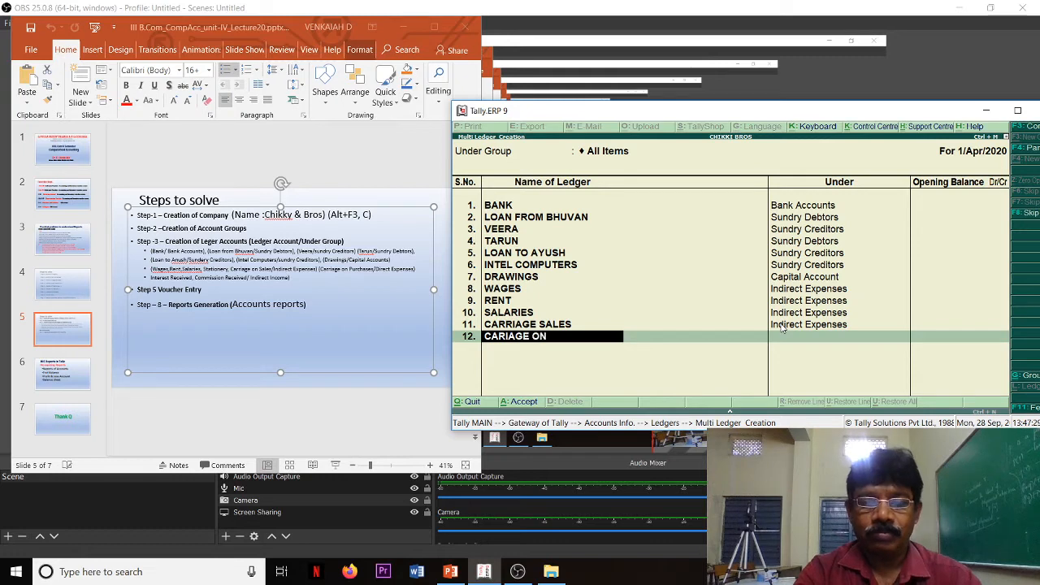
pyautogui.write(' PURCHA')
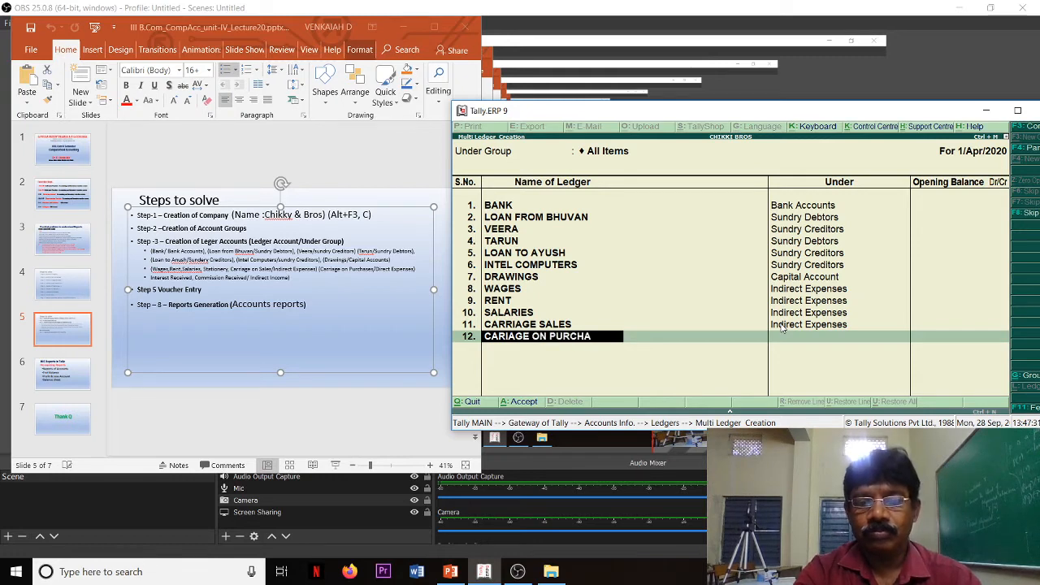
pyautogui.write('SES')
pyautogui.press('Return')
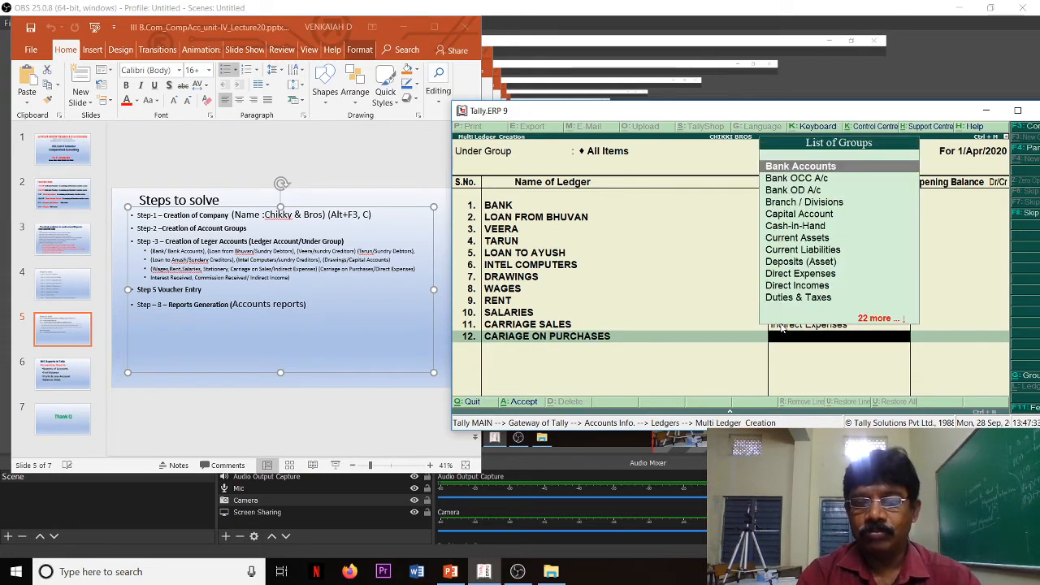
pyautogui.write('D')
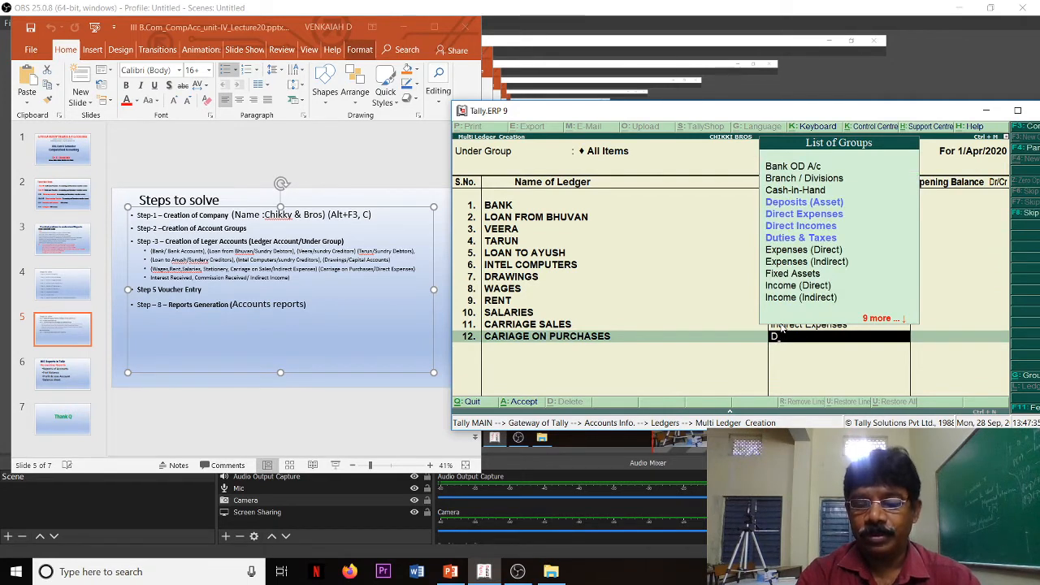
pyautogui.press('Down')
pyautogui.press('Down')
pyautogui.press('Down')
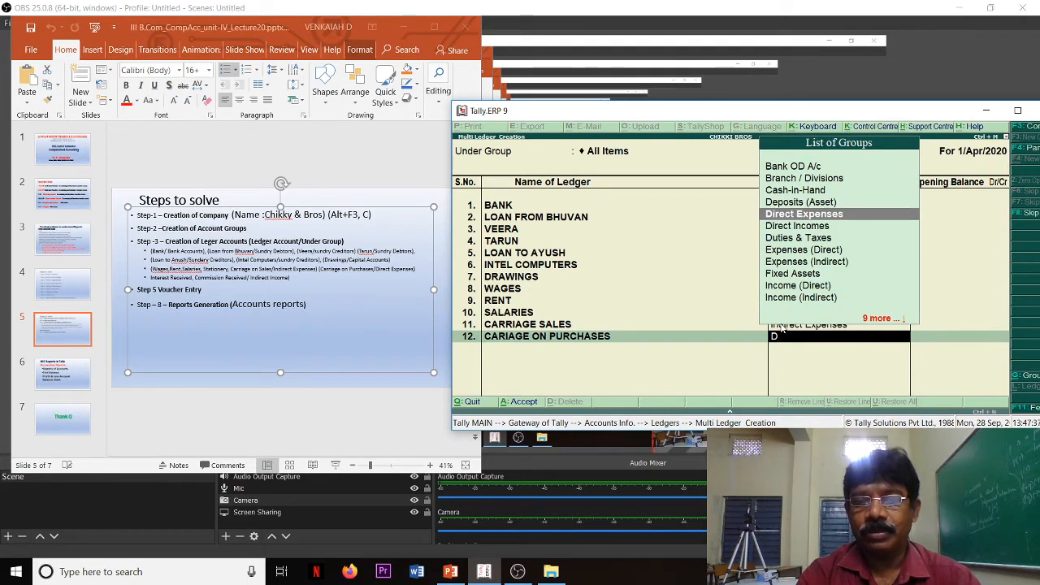
pyautogui.press('Up')
pyautogui.press('Return')
pyautogui.press('Return')
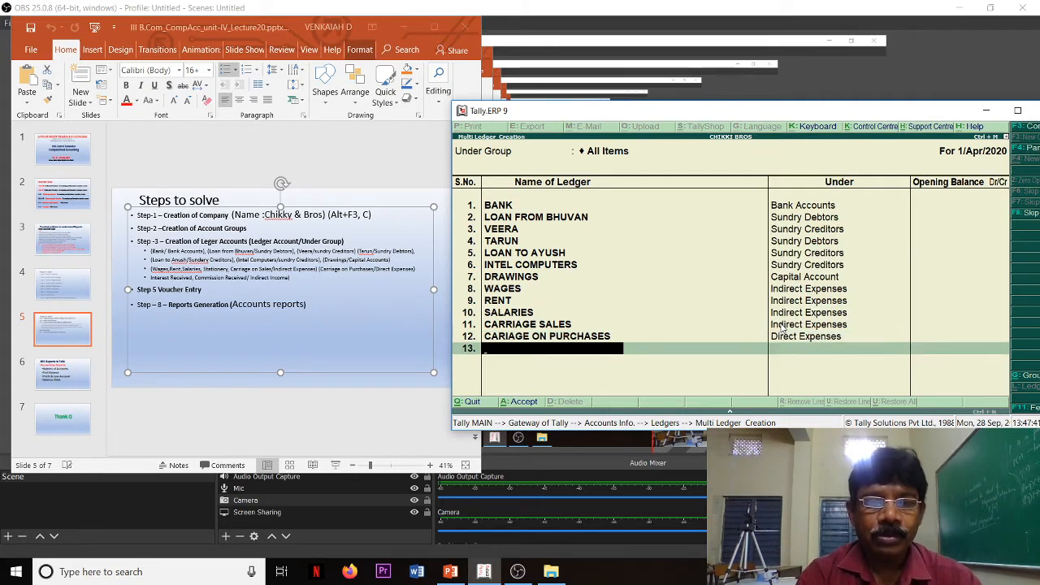
# Step: Add the ledger INTEREST RECEIVED under the Indirect Incomes group with no opening balance
pyautogui.write('INTEREST RECEIVE')
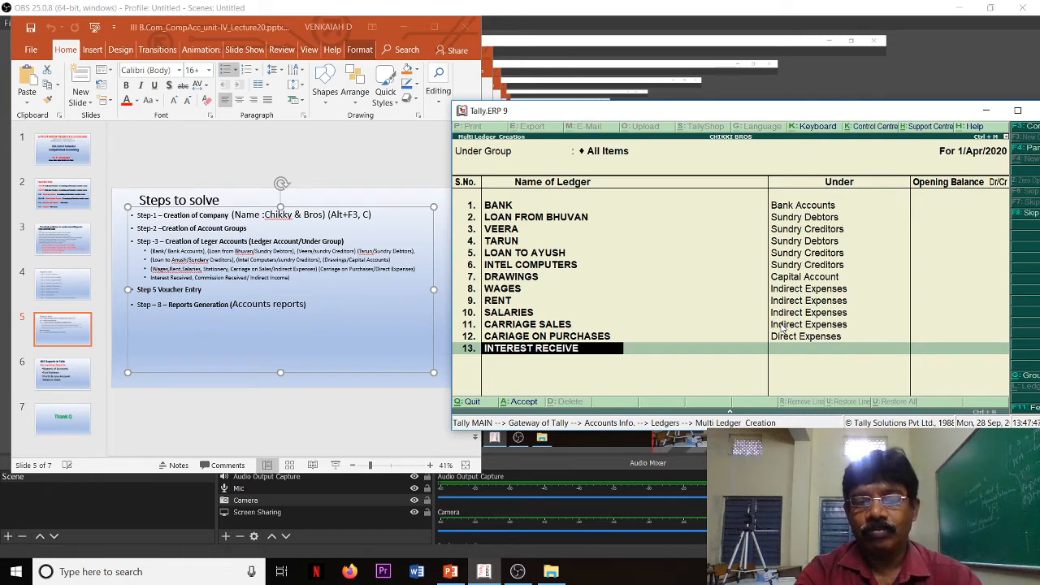
pyautogui.write('D')
pyautogui.press('Return')
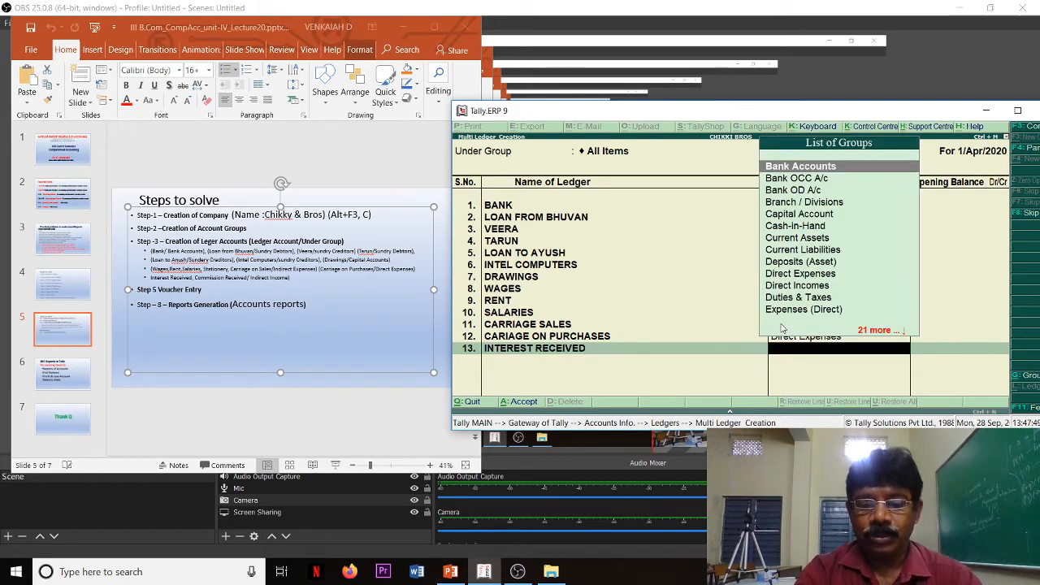
pyautogui.write('i')
pyautogui.press('Down')
pyautogui.press('Down')
pyautogui.press('Down')
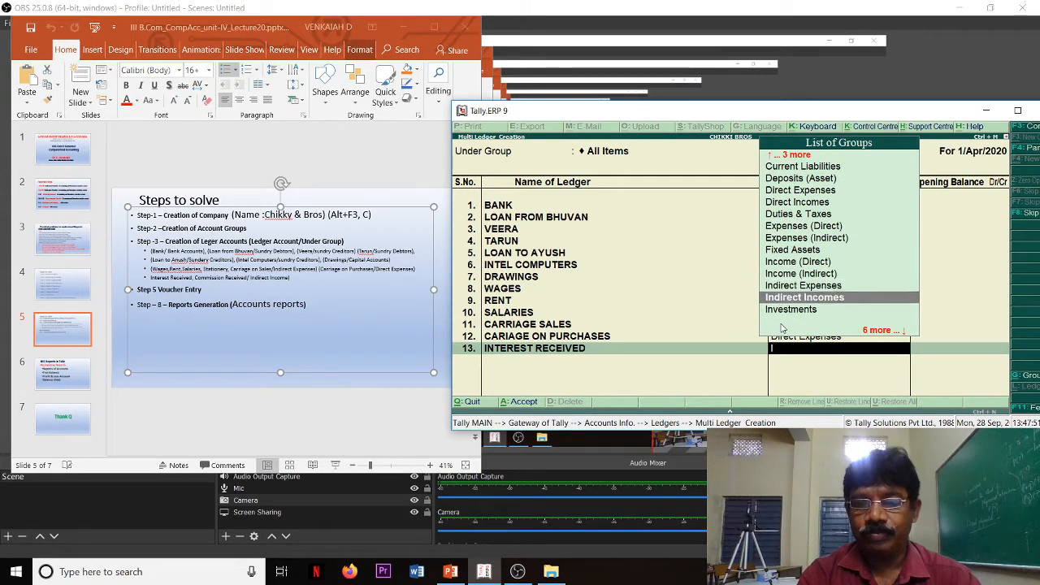
pyautogui.press('Return')
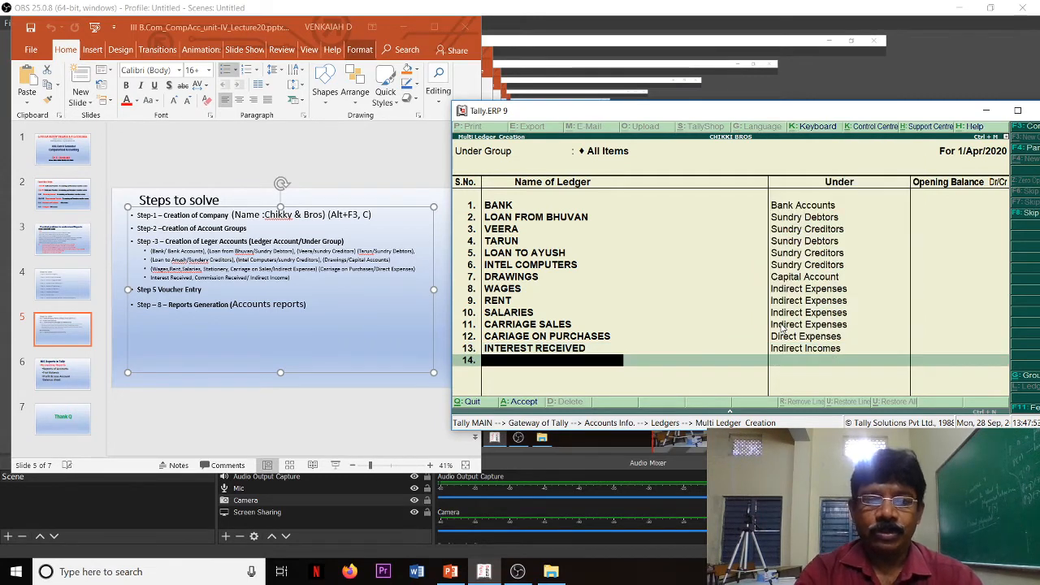
# Step: Add the ledger COMMISSION RECEIVED under the Indirect Incomes group with no opening balance
pyautogui.write('COMMISSION')
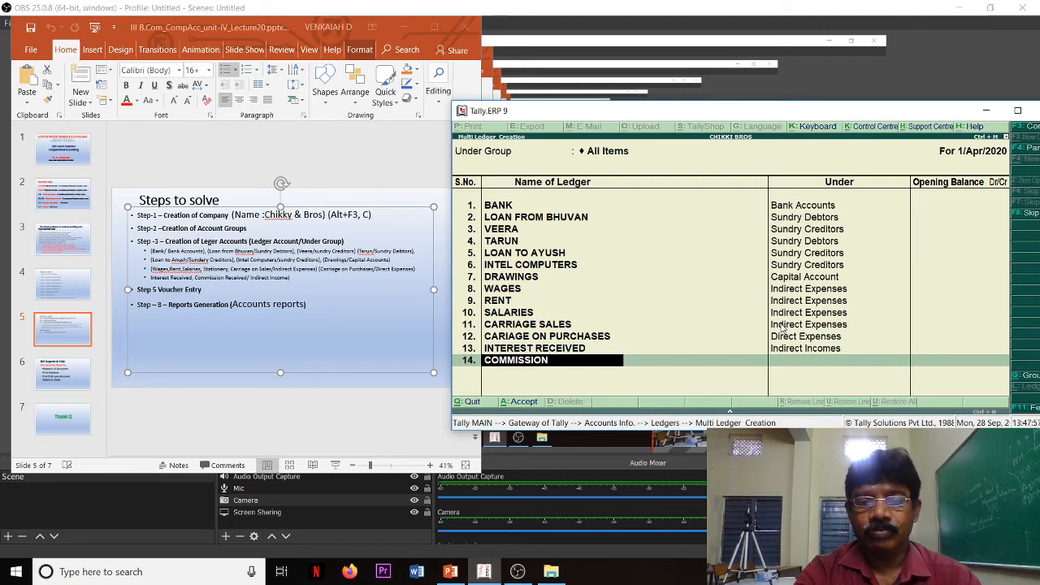
pyautogui.write(' RECEIV')
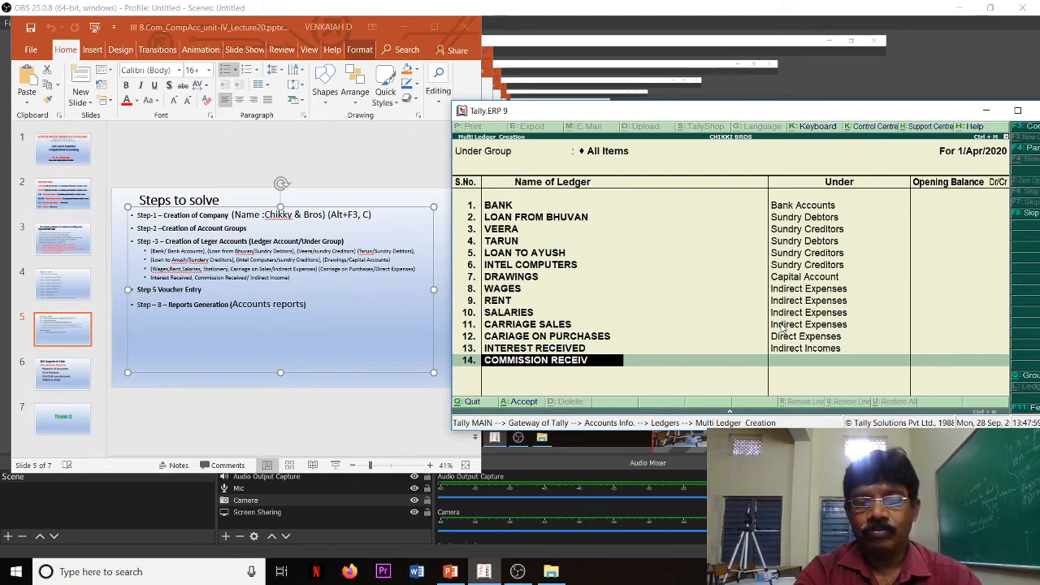
pyautogui.write('ED')
pyautogui.press('Return')
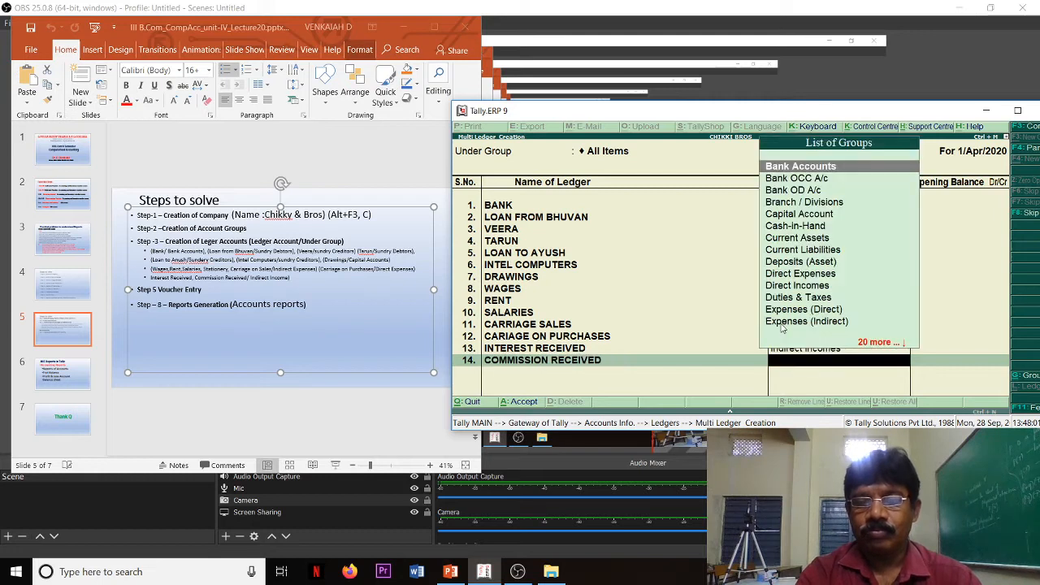
pyautogui.write('I')
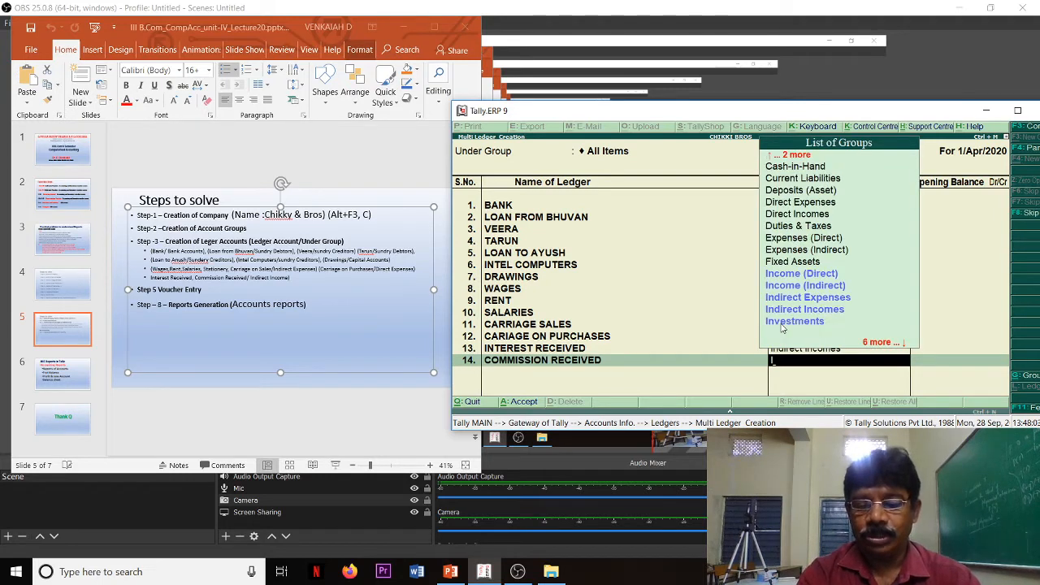
pyautogui.press('Down')
pyautogui.press('Down')
pyautogui.press('Down')
pyautogui.press('Down')
pyautogui.press('Return')
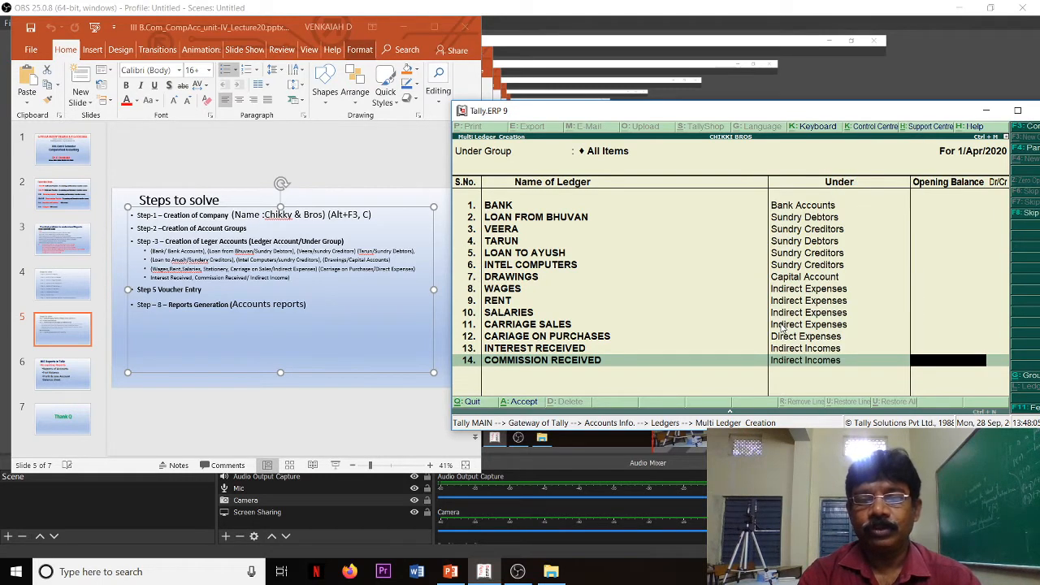
pyautogui.press('Return')
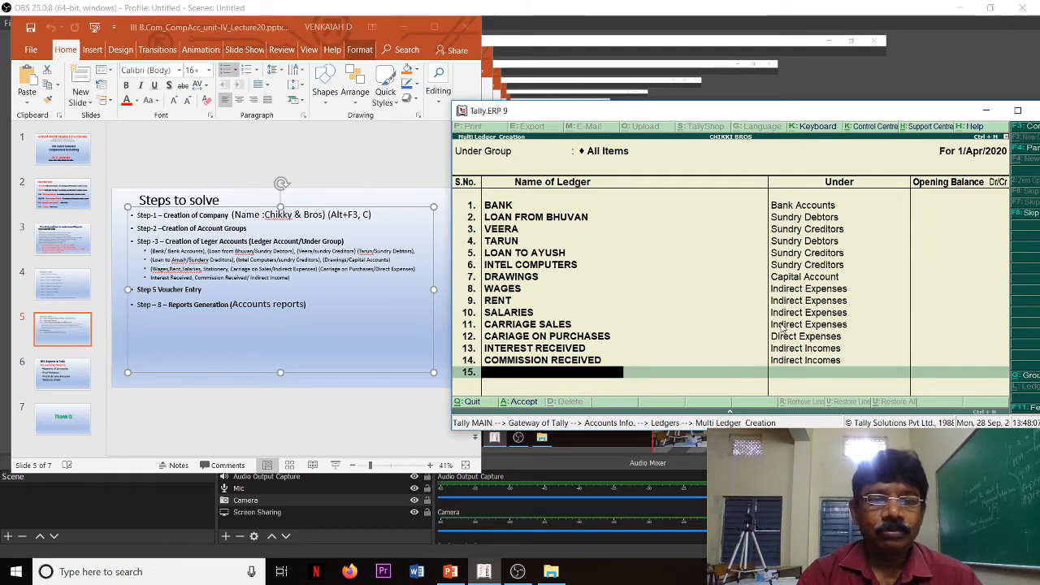
# Step: Finish and save the multiple ledger list, then return to the Gateway of Tally
pyautogui.press('Return')
pyautogui.press('Return')
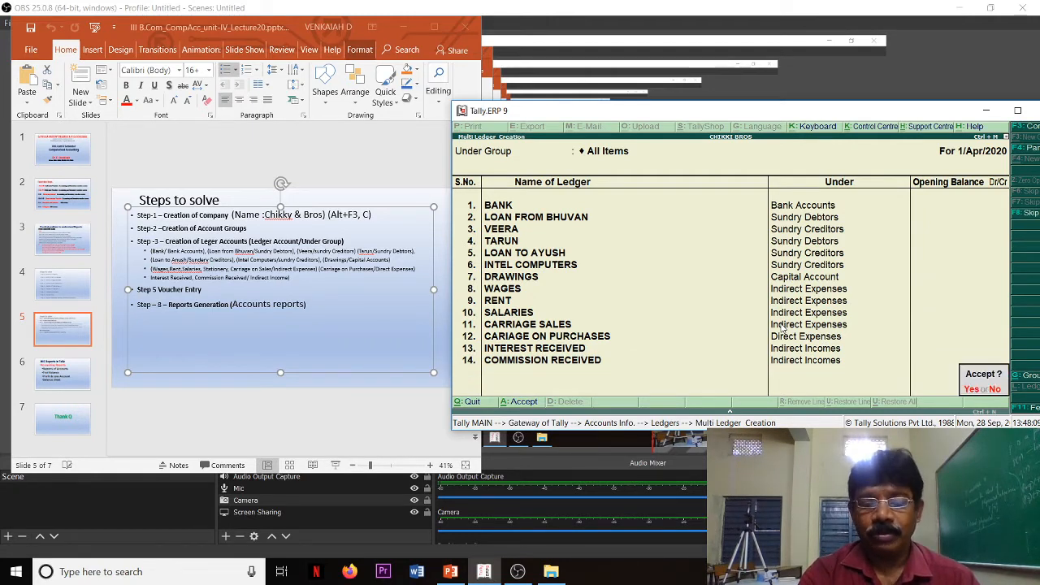
pyautogui.press('Return')
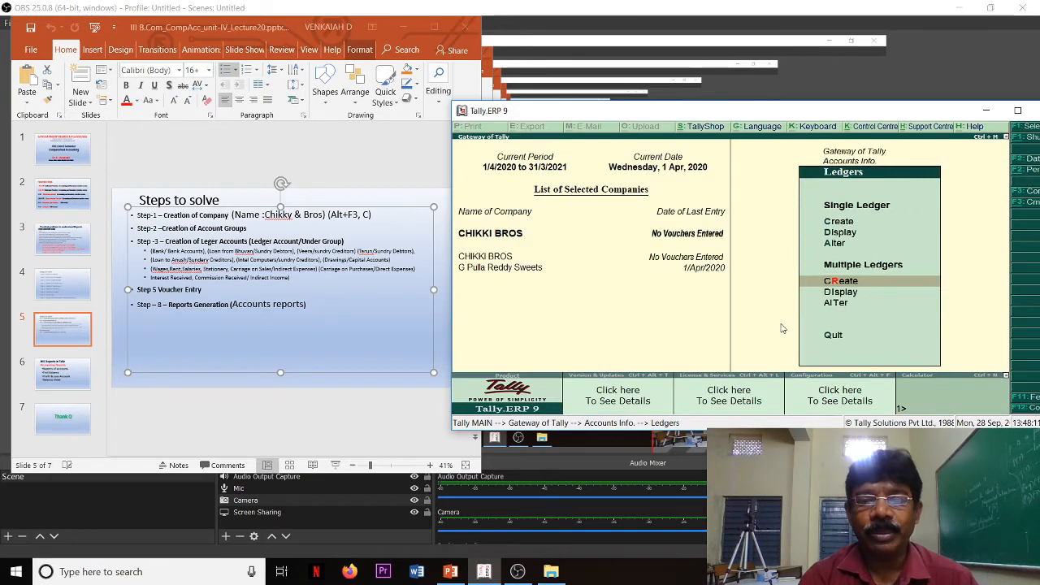
pyautogui.press('Escape')
pyautogui.press('Escape')
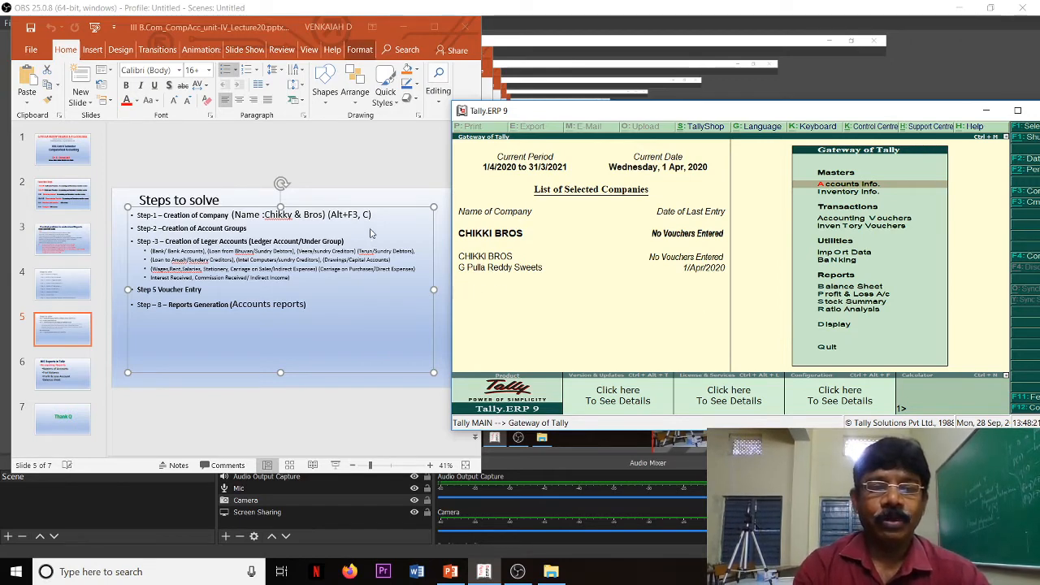
# Step: Show the practical problem on slide 3 in PowerPoint and open a new contra voucher in Tally
pyautogui.click(47, 236)
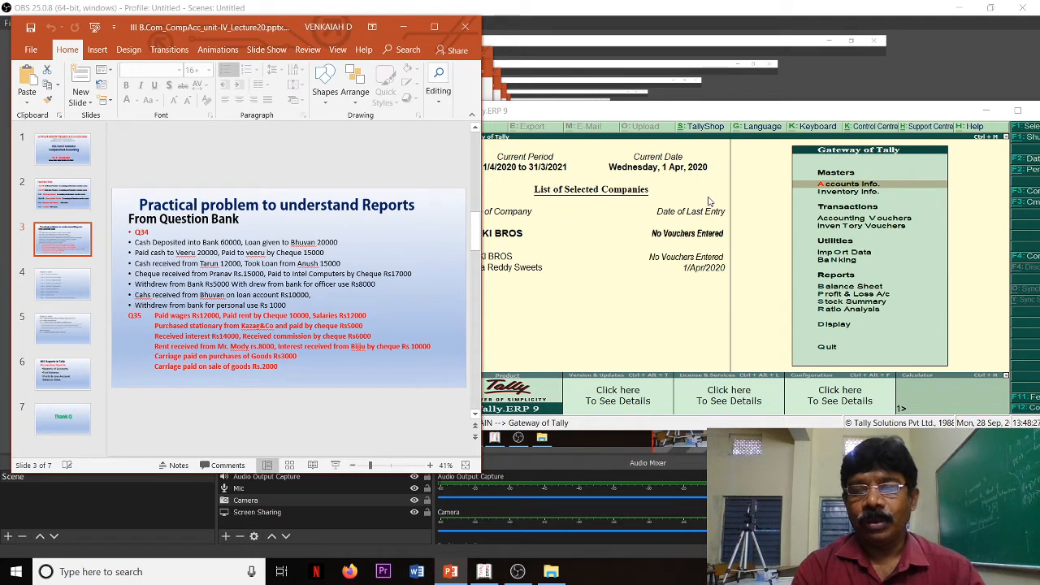
pyautogui.click(831, 222)
pyautogui.click(831, 221)
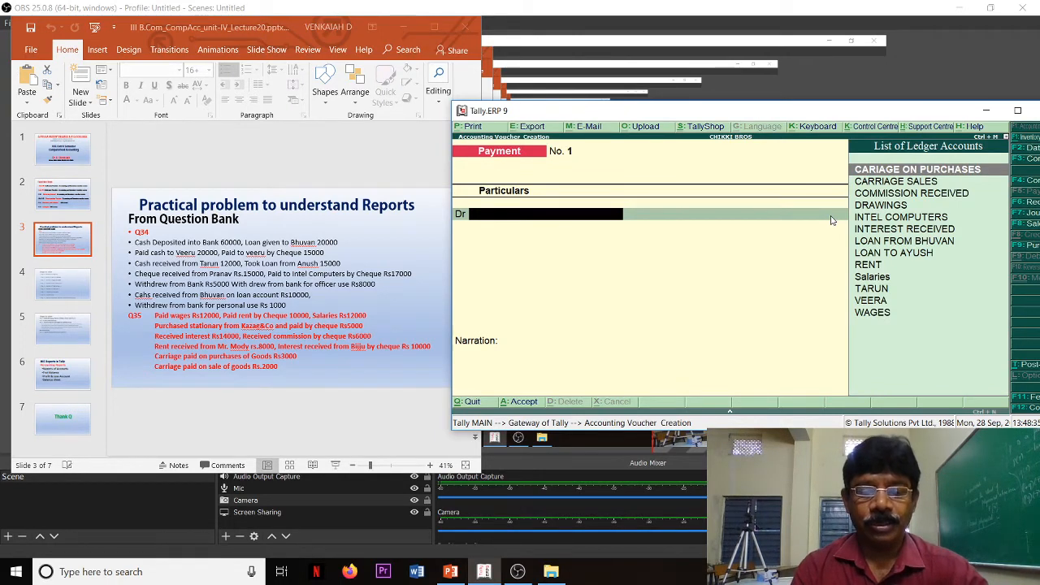
pyautogui.press('F4')
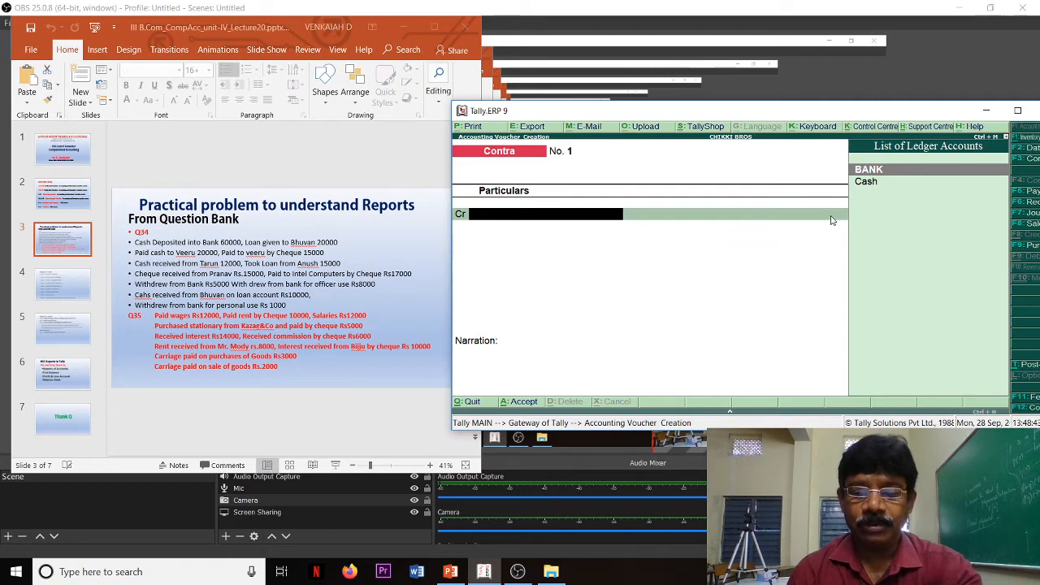
pyautogui.press('F11')
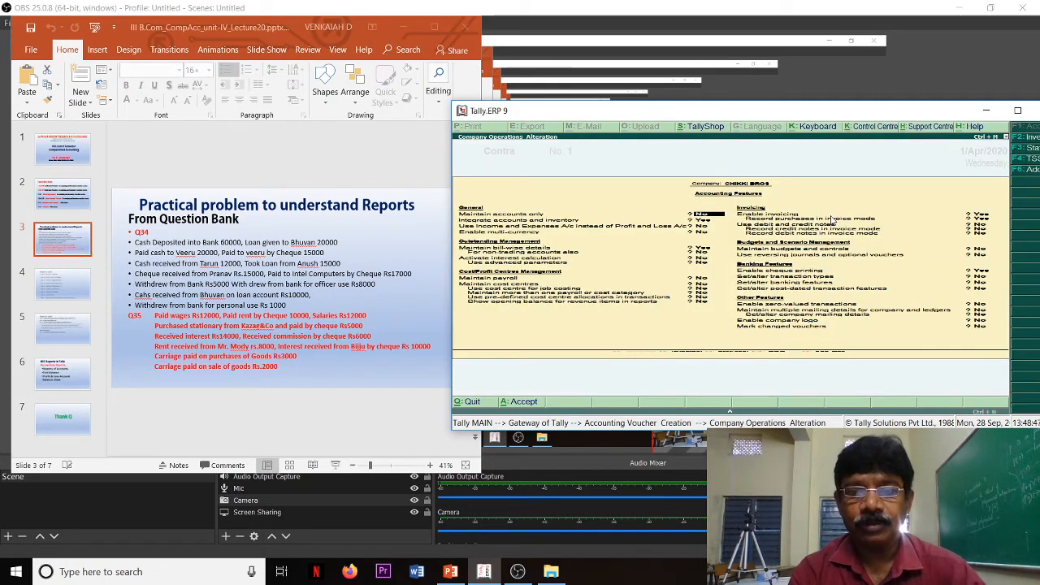
pyautogui.hotkey('ctrl', 'a')
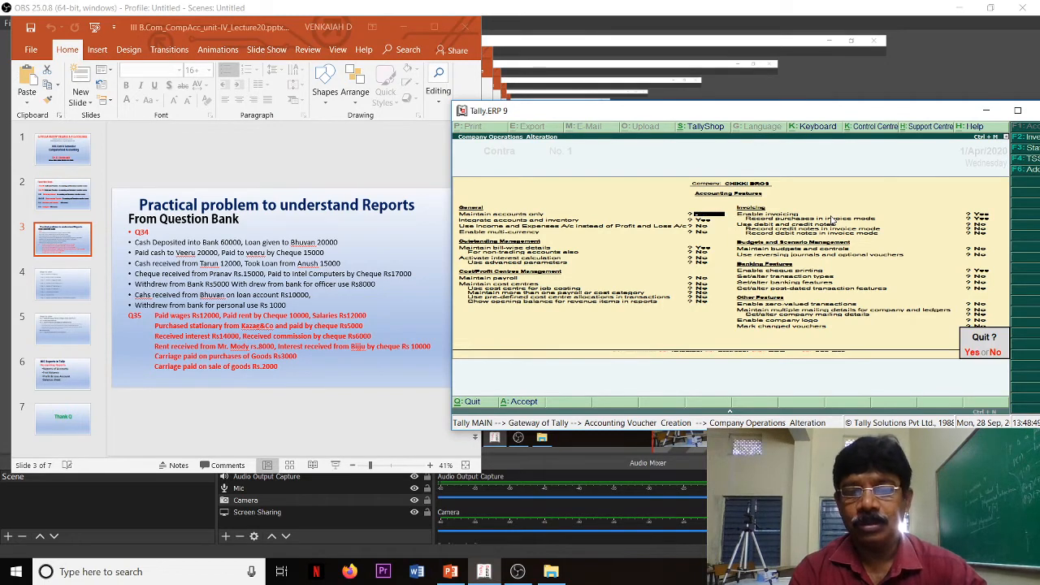
pyautogui.press('Return')
# Step: Set "Use Cr/Dr instead of To/By during entry" to No in the contra voucher configuration, keeping the other options
pyautogui.press('F12')
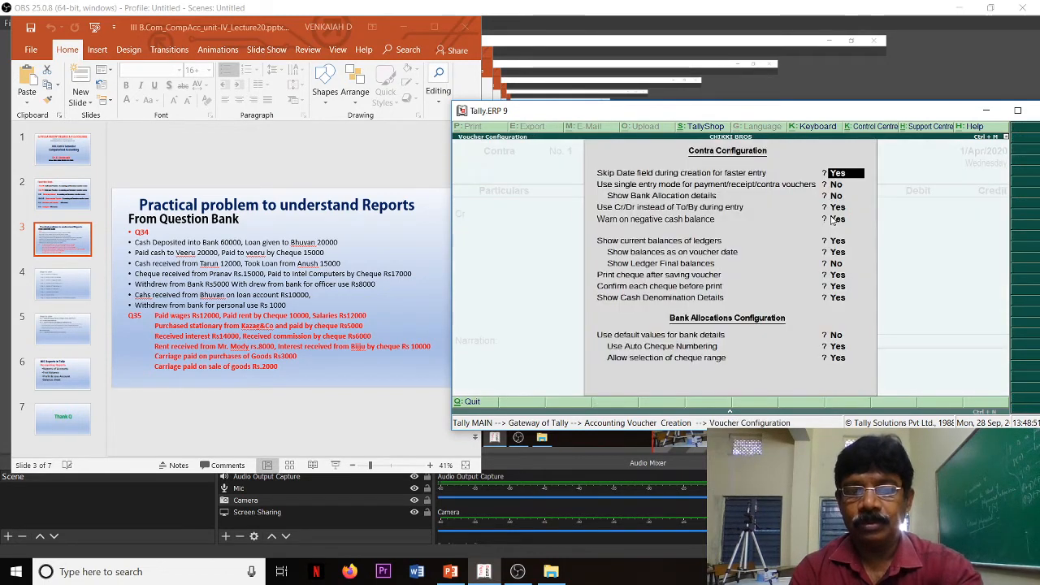
pyautogui.press('Down')
pyautogui.press('Down')
pyautogui.press('Down')
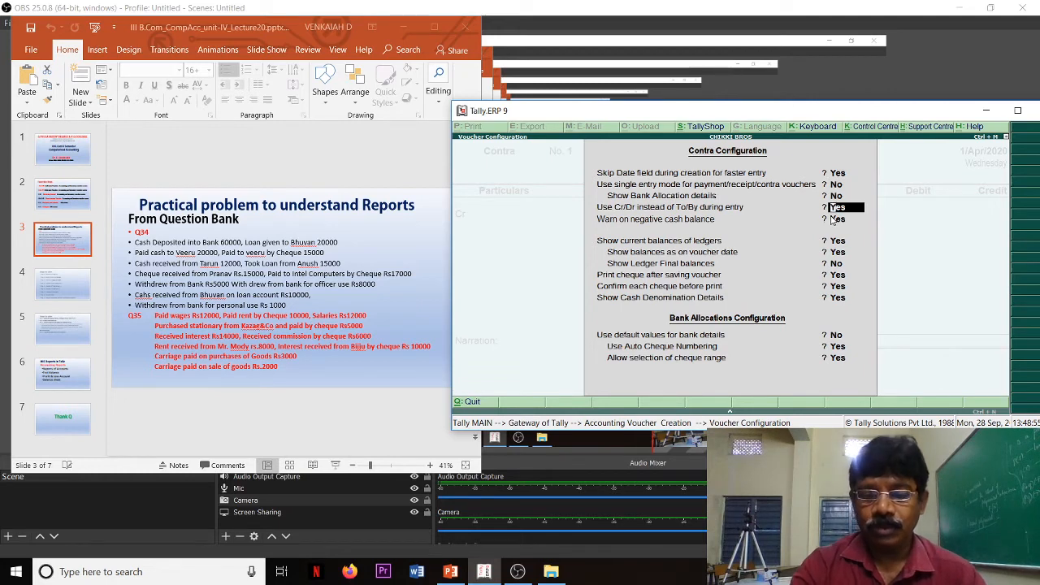
pyautogui.write('N')
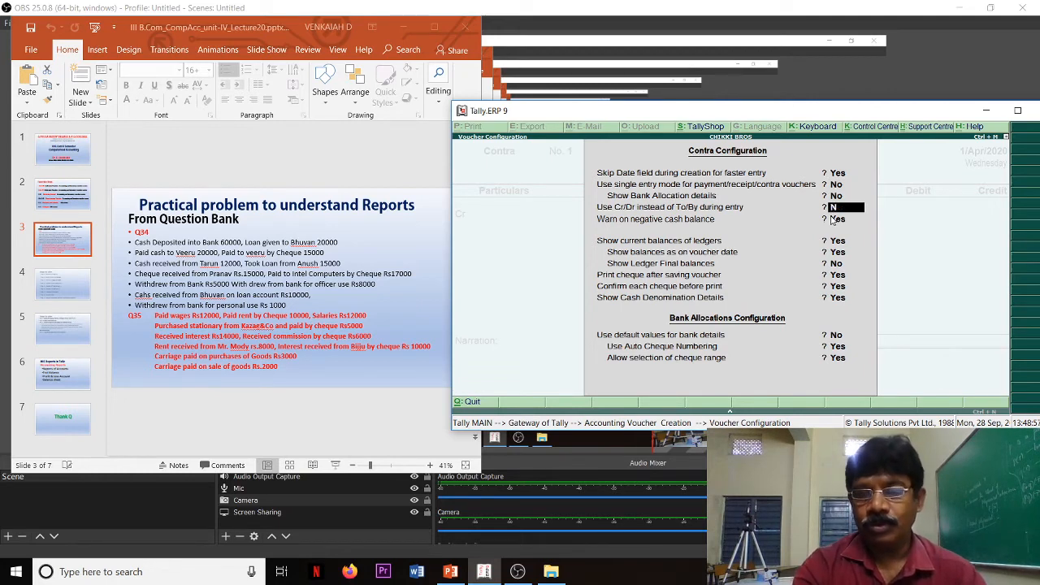
pyautogui.press('Return')
pyautogui.press('Return')
pyautogui.press('Return')
pyautogui.press('Return')
pyautogui.press('Return')
pyautogui.press('Return')
pyautogui.press('Return')
pyautogui.press('Return')
pyautogui.press('Return')
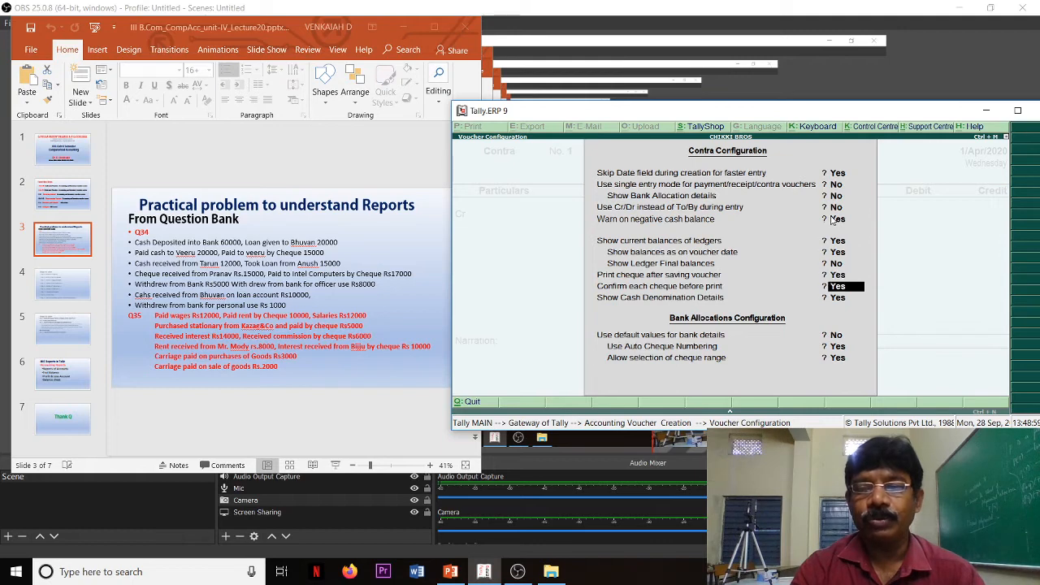
pyautogui.press('Return')
pyautogui.press('Return')
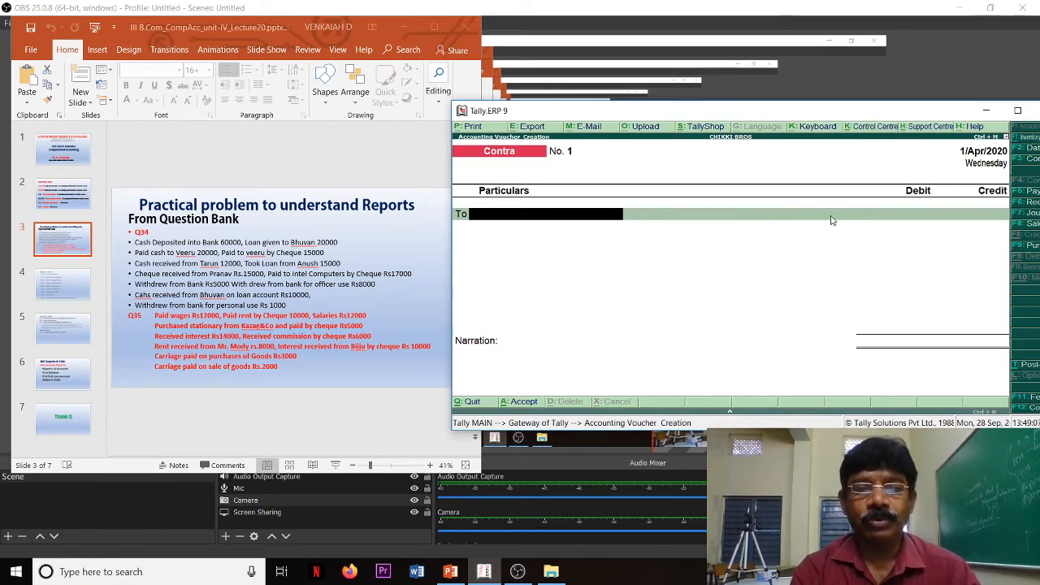
# Step: Credit the Cash ledger with 60000 in the contra voucher
pyautogui.write('C')
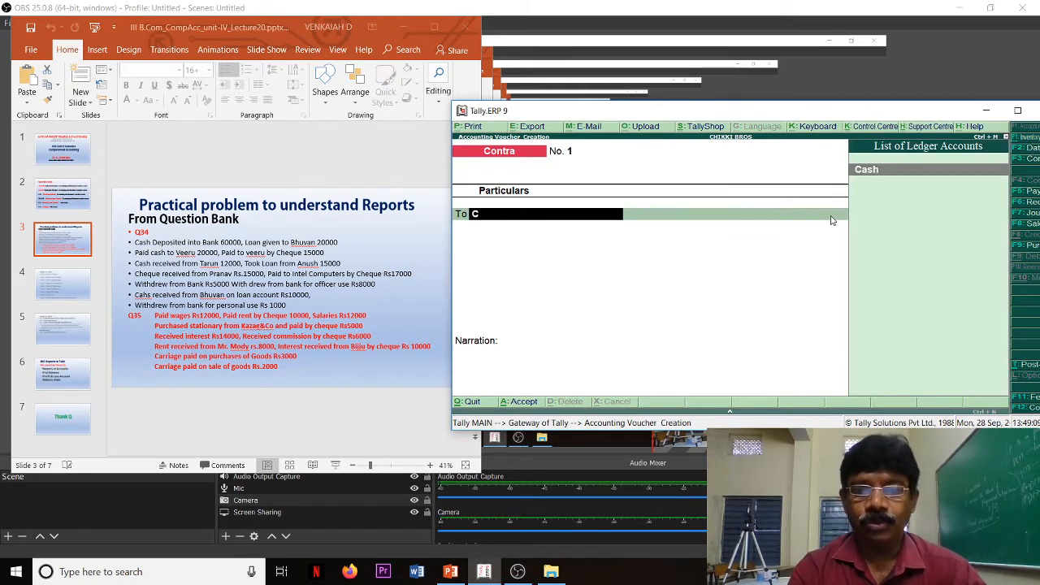
pyautogui.press('Return')
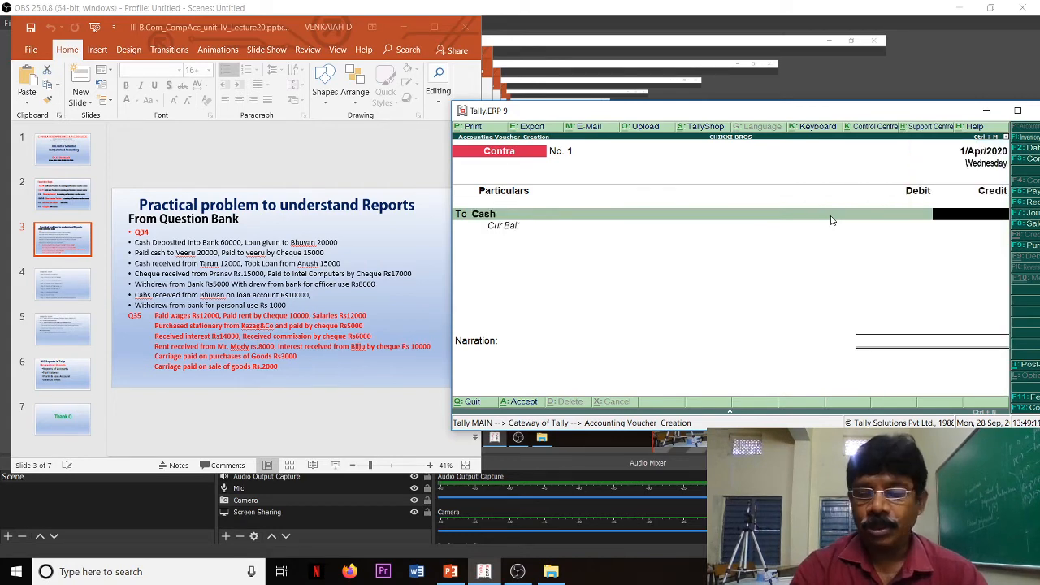
pyautogui.write('60000')
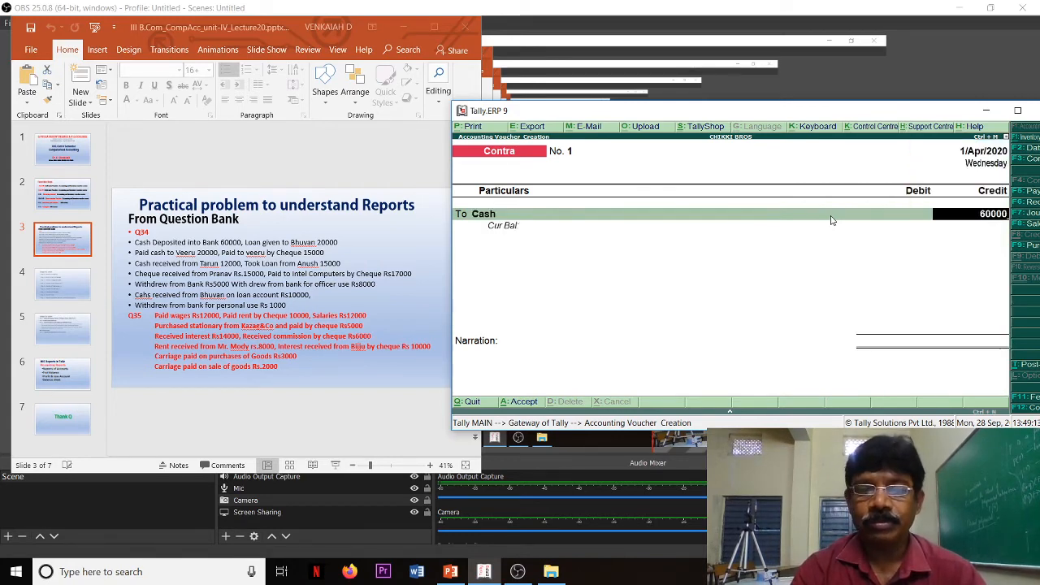
pyautogui.press('Return')
pyautogui.press('Return')
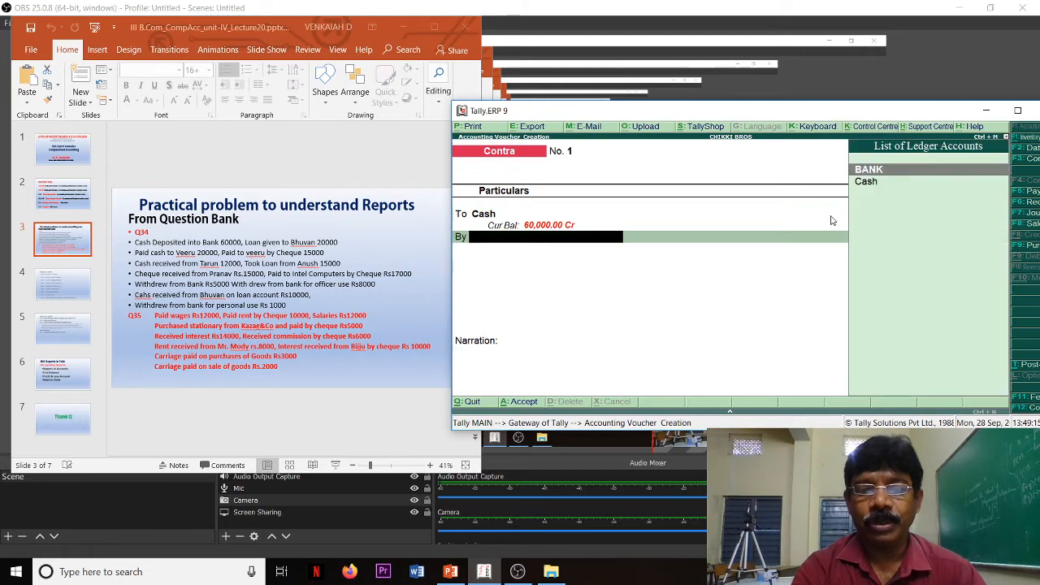
# Step: Debit the BANK ledger with 60,000 in the contra voucher and accept its bank allocation
pyautogui.write('B')
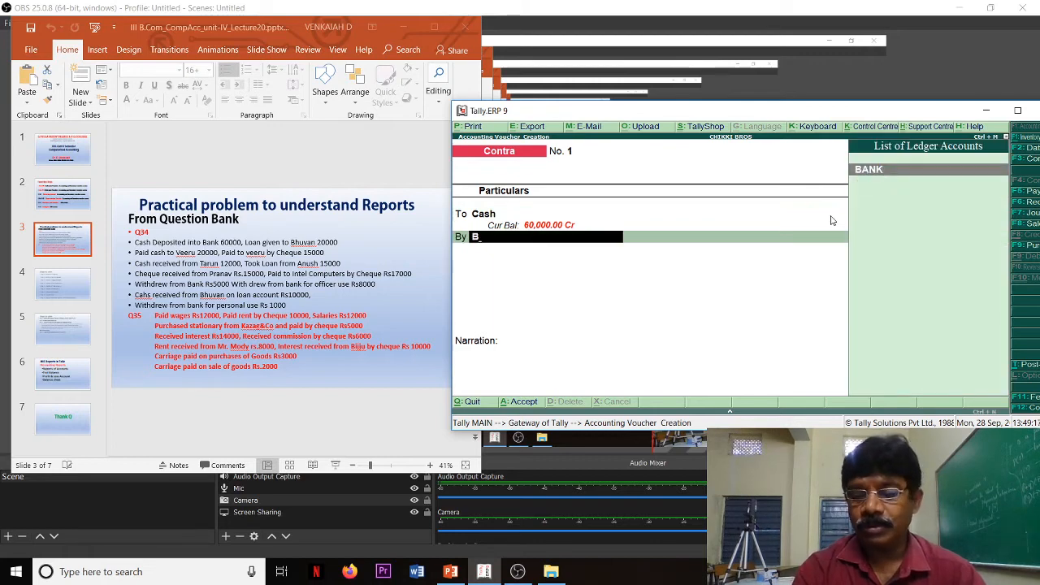
pyautogui.press('Return')
pyautogui.press('Return')
pyautogui.press('Return')
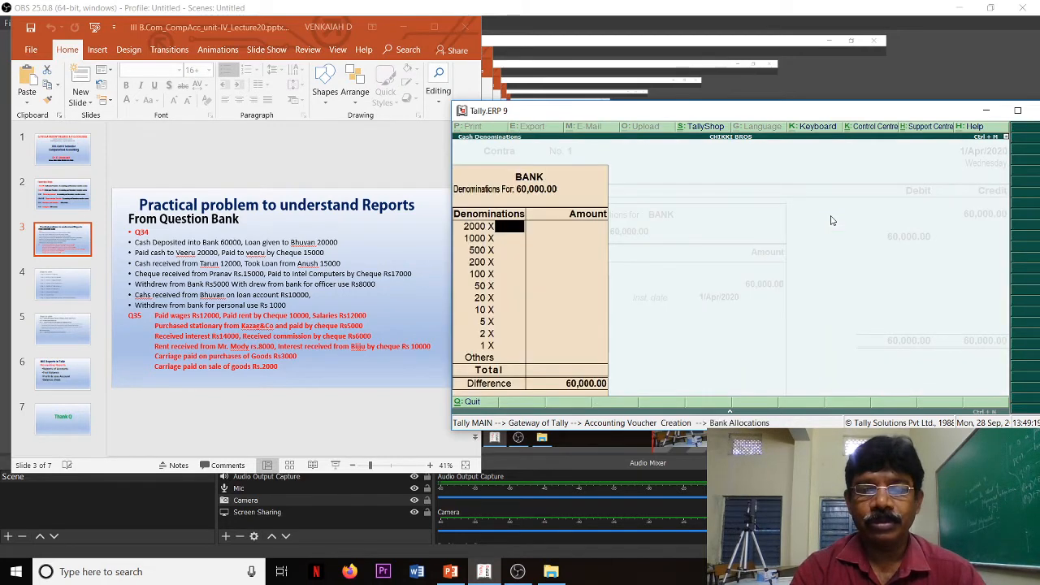
# Step: Enter 30 notes of 2000 as the cash denominations and save the contra voucher without a narration
pyautogui.write('30')
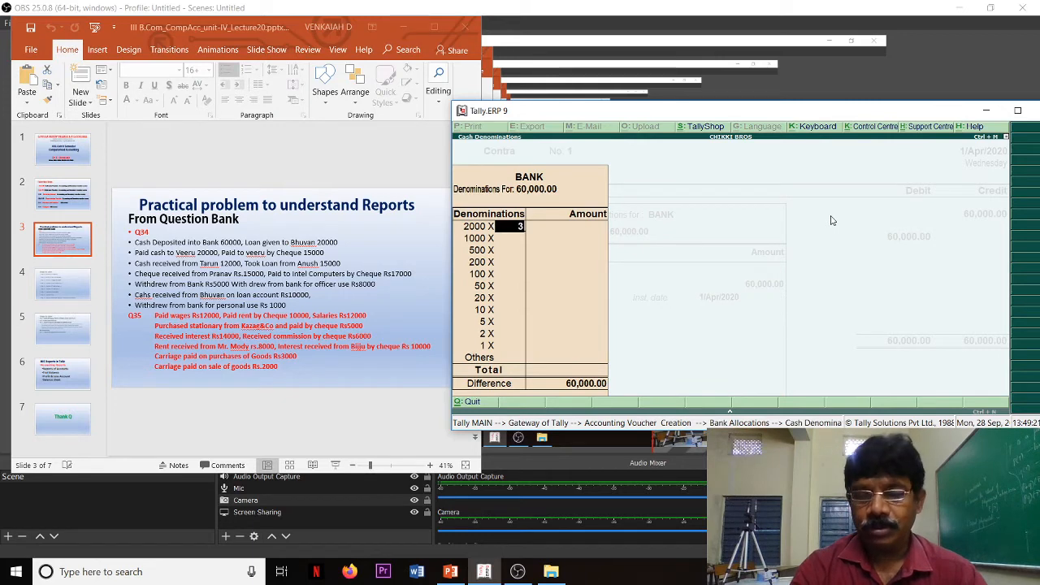
pyautogui.press('Return')
pyautogui.press('Return')
pyautogui.press('Return')
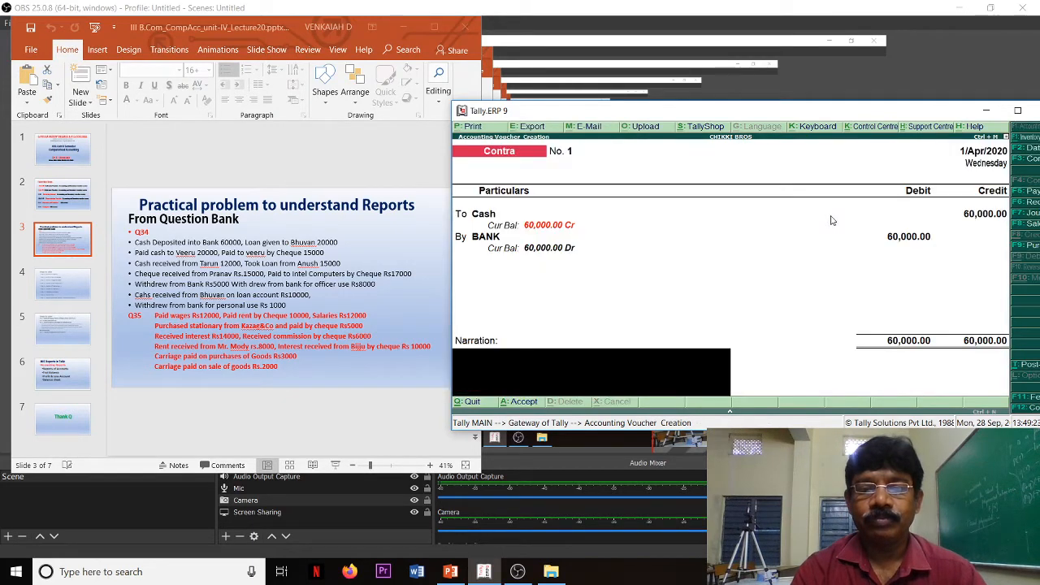
pyautogui.press('Return')
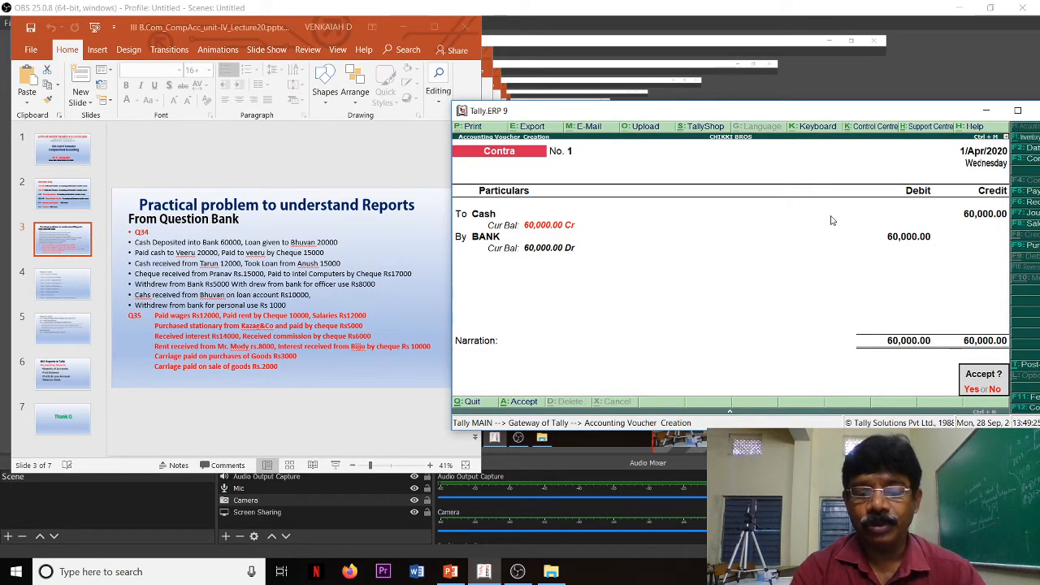
pyautogui.press('Return')
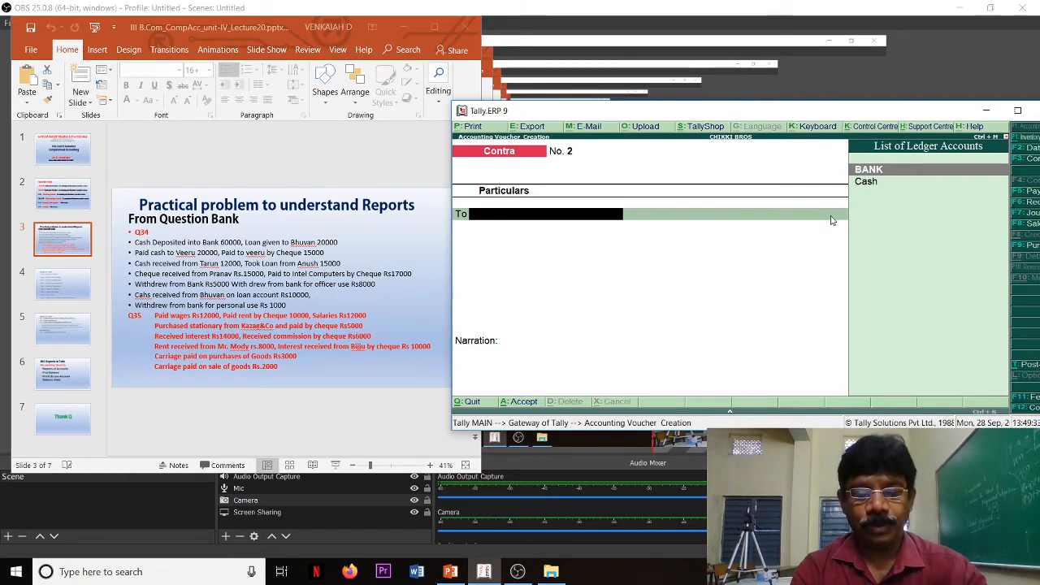
# Step: Start a payment voucher and debit the "LOAN FROM" party ledger with 20000
pyautogui.press('F5')
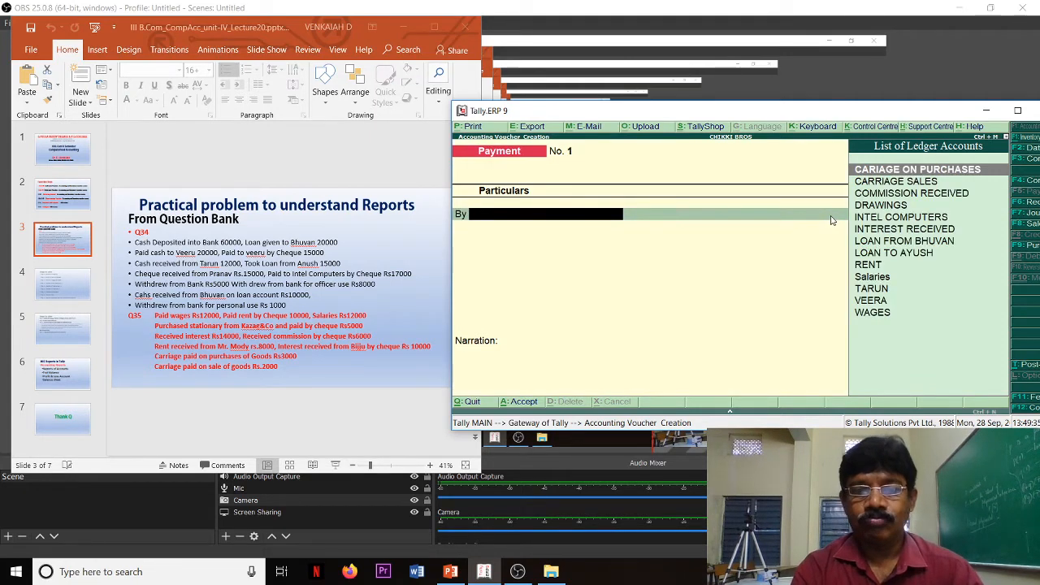
pyautogui.press('Down')
pyautogui.press('Down')
pyautogui.press('Down')
pyautogui.press('Down')
pyautogui.press('Down')
pyautogui.press('Down')
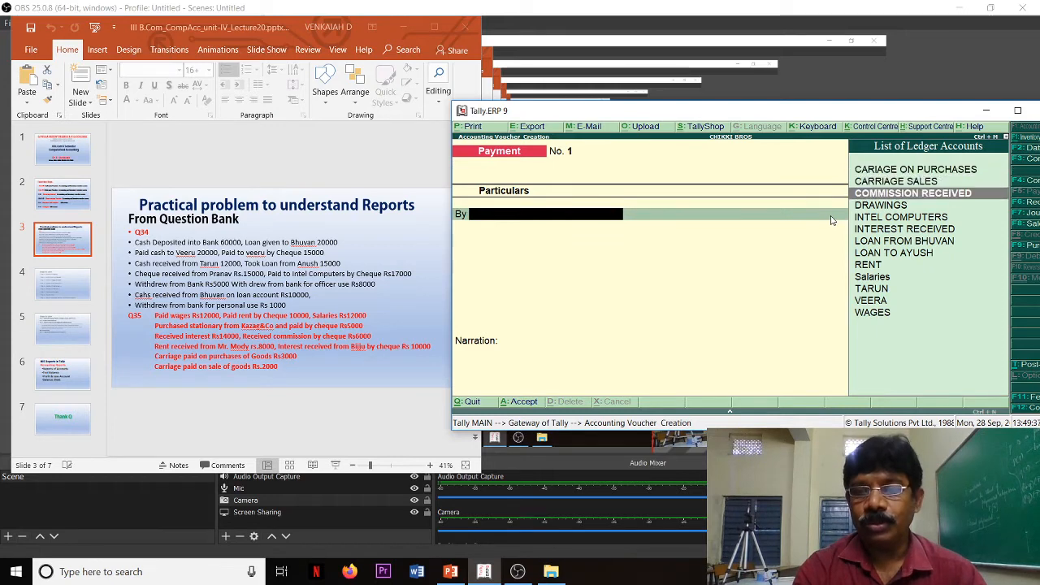
pyautogui.press('Down')
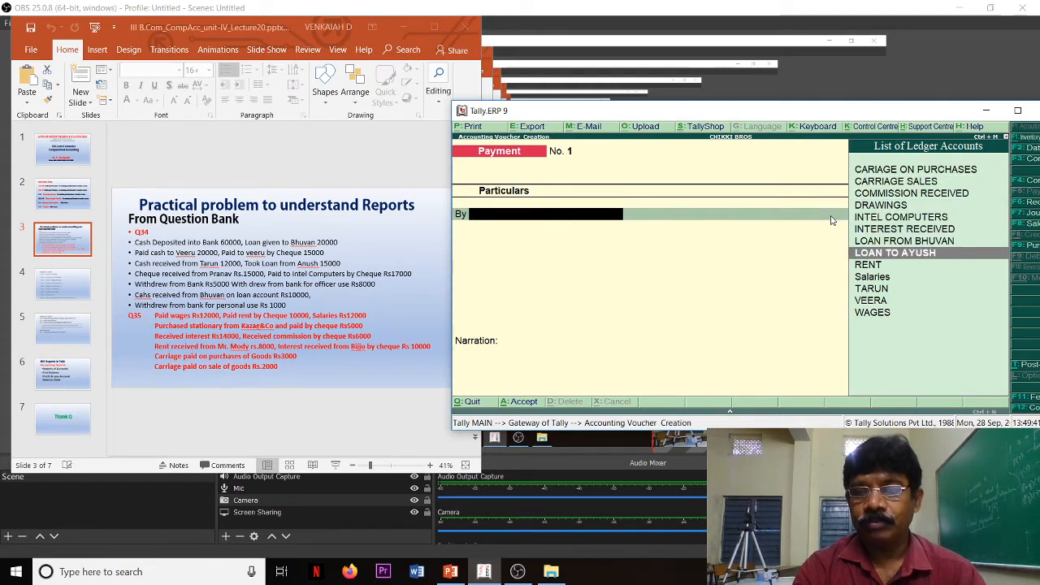
pyautogui.press('Up')
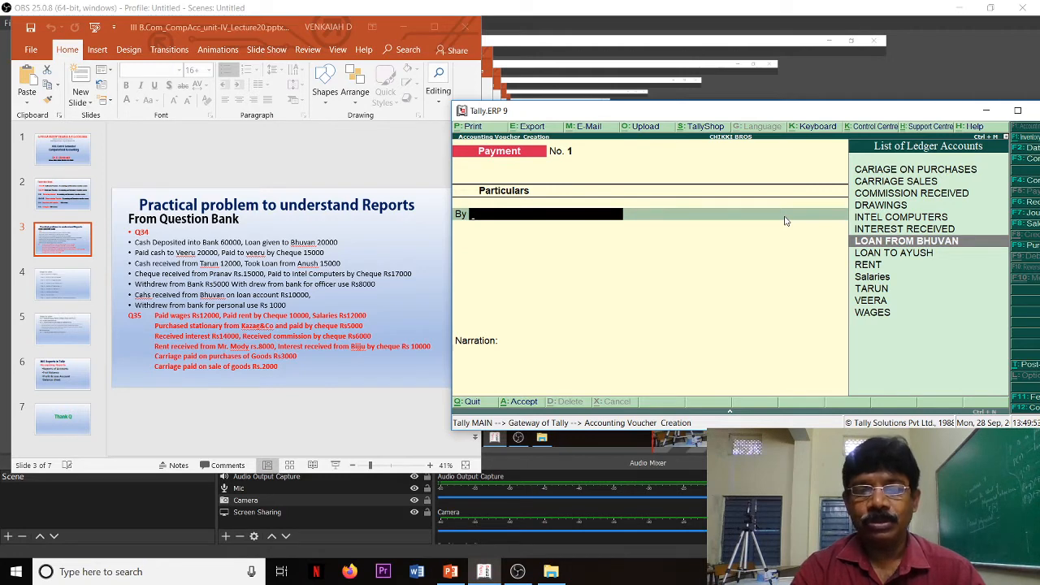
pyautogui.press('Return')
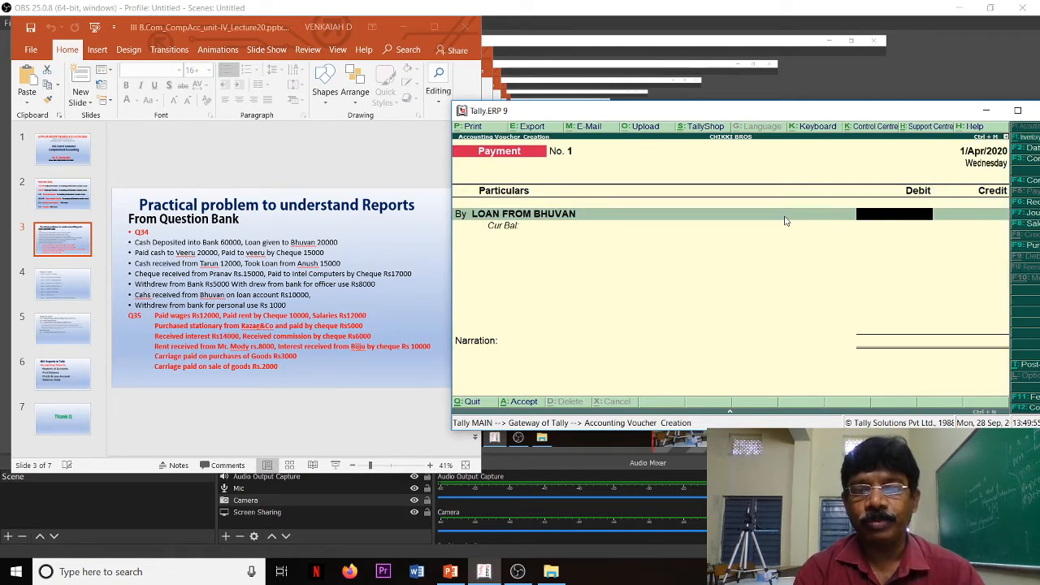
pyautogui.write('20')
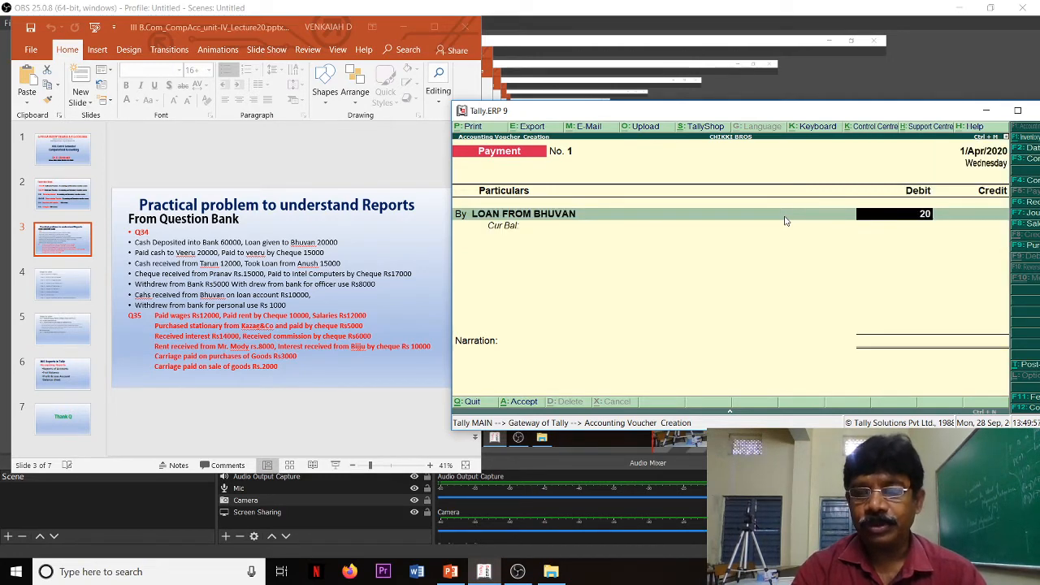
pyautogui.write('000')
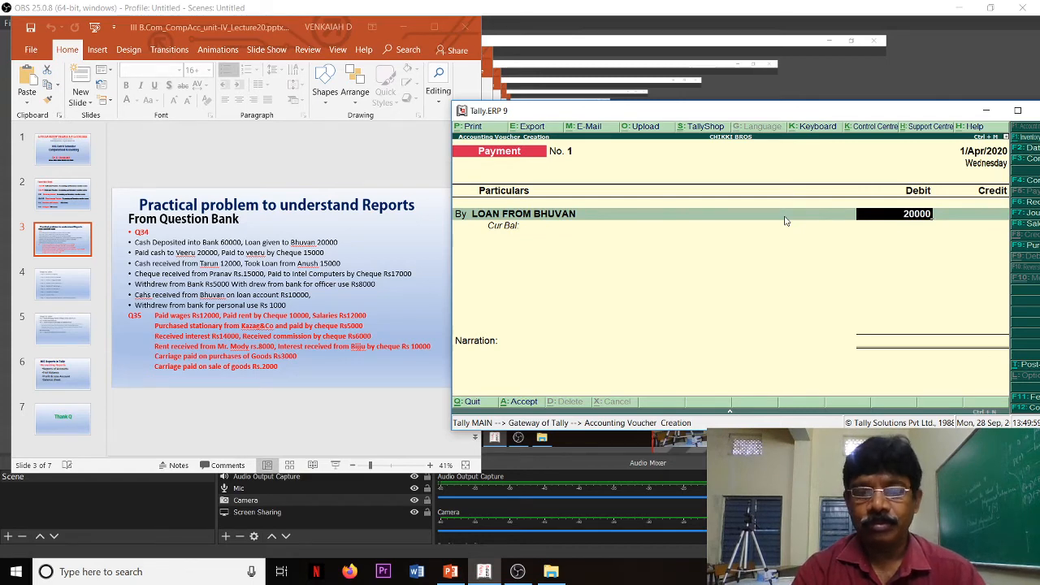
pyautogui.press('Return')
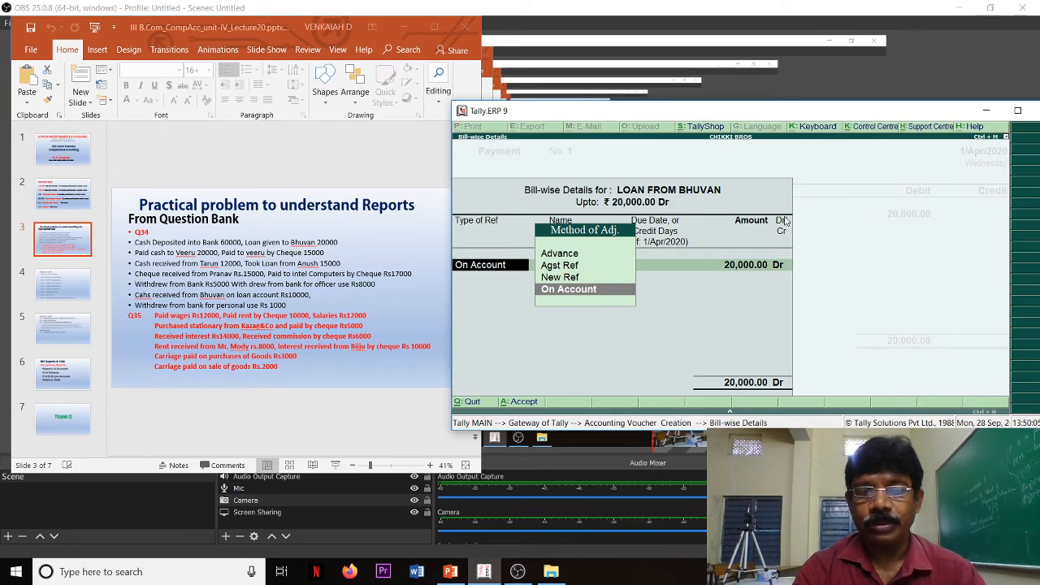
# Step: Allocate the full 20,000 as On Account in the loan ledger's bill-wise details
pyautogui.press('Return')
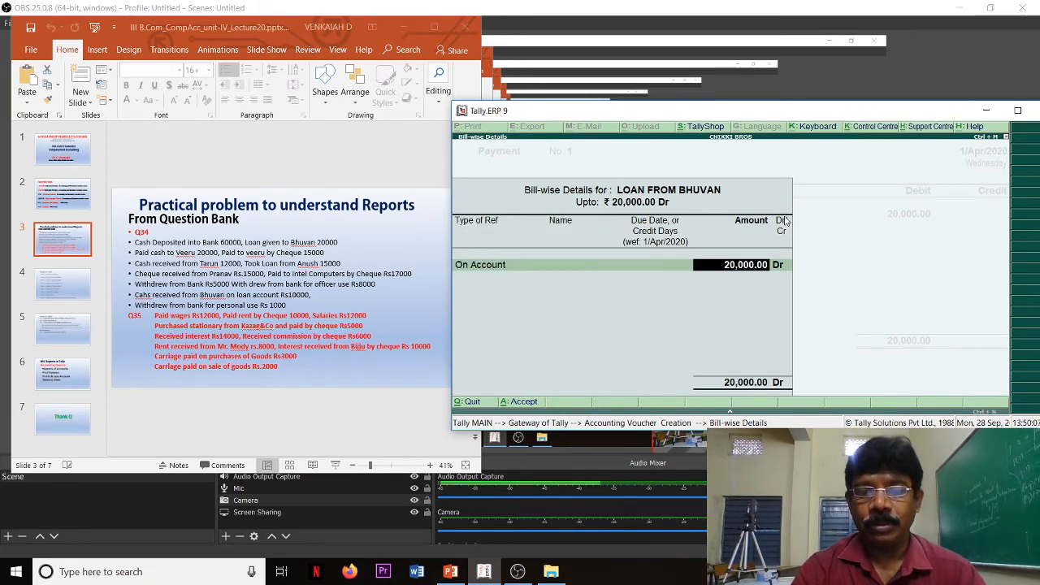
pyautogui.press('Return')
pyautogui.press('Return')
pyautogui.press('Return')
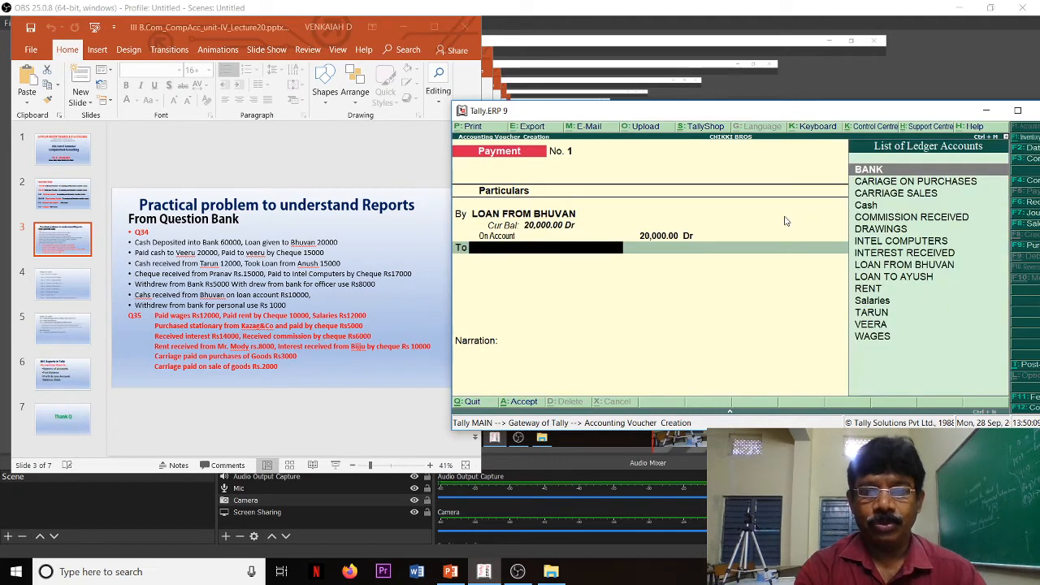
# Step: Credit the Cash ledger with 20,000 and save the loan payment voucher without a narration
pyautogui.write('C')
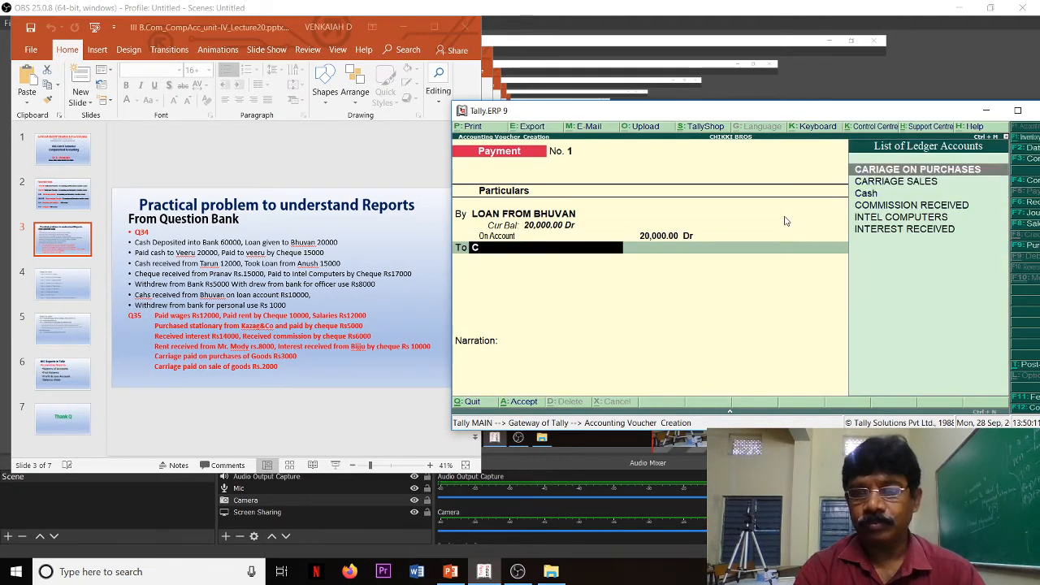
pyautogui.press('Down')
pyautogui.press('Down')
pyautogui.press('Return')
pyautogui.press('Return')
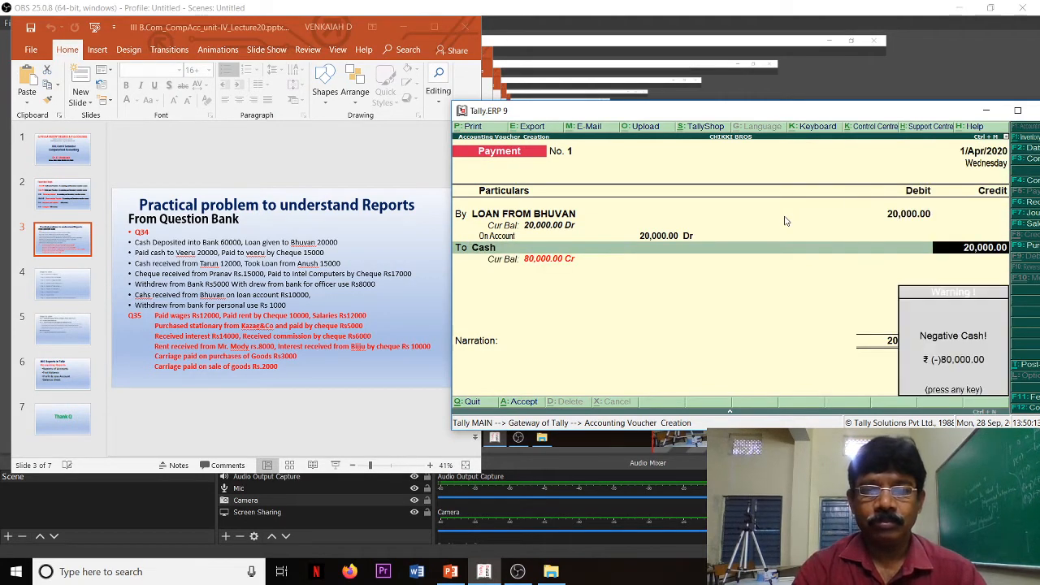
pyautogui.press('Return')
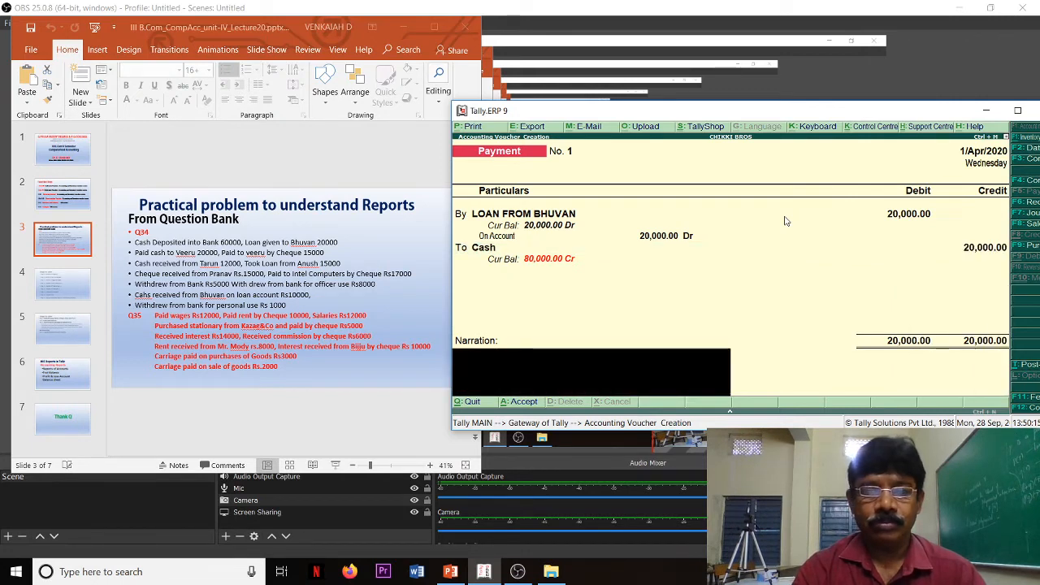
pyautogui.press('Return')
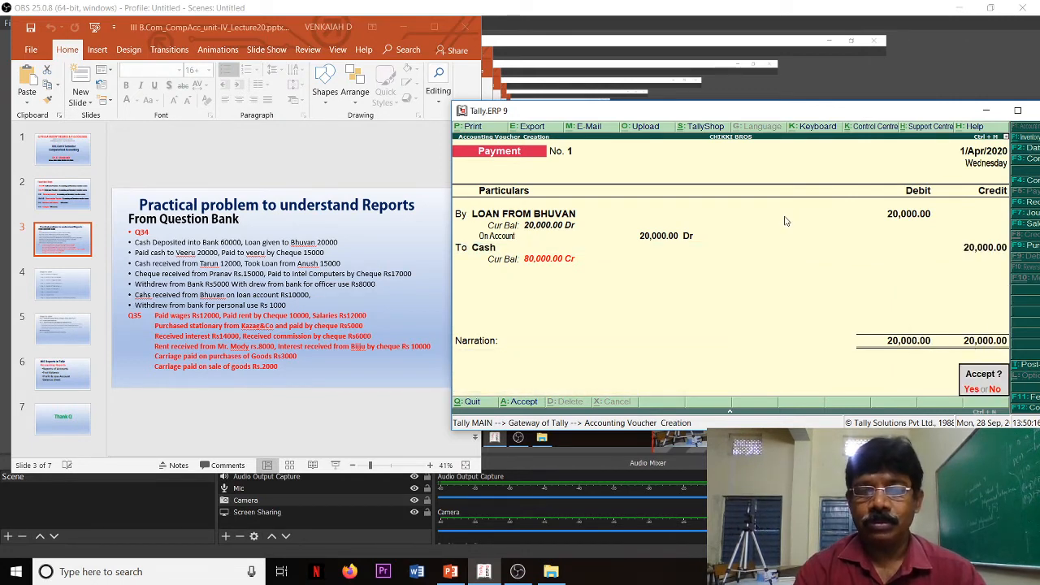
pyautogui.press('Return')
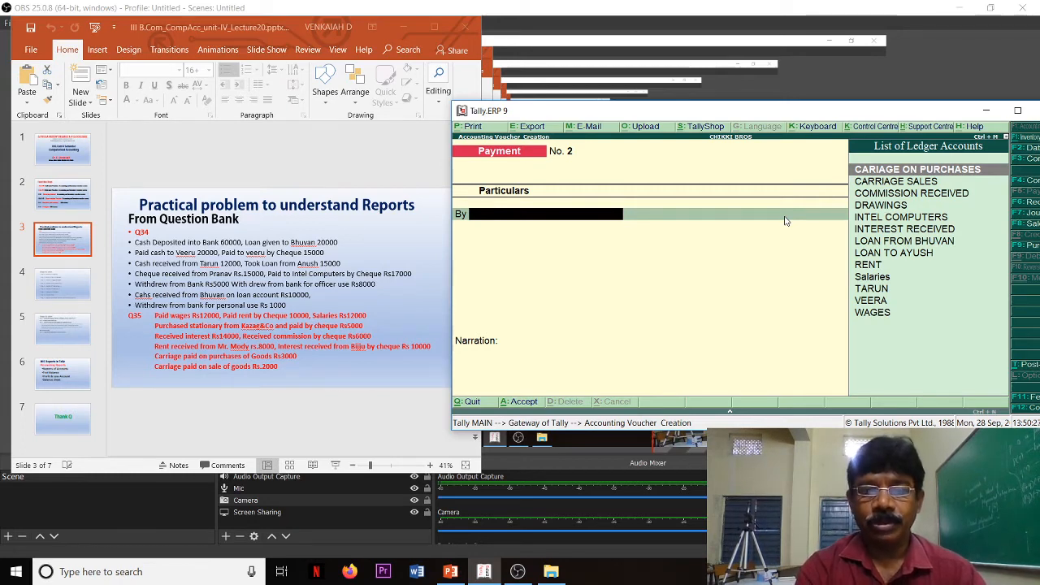
# Step: Debit the ledger of the party paid by both cash and cheque with 35000, allocated as On Account
pyautogui.write('V')
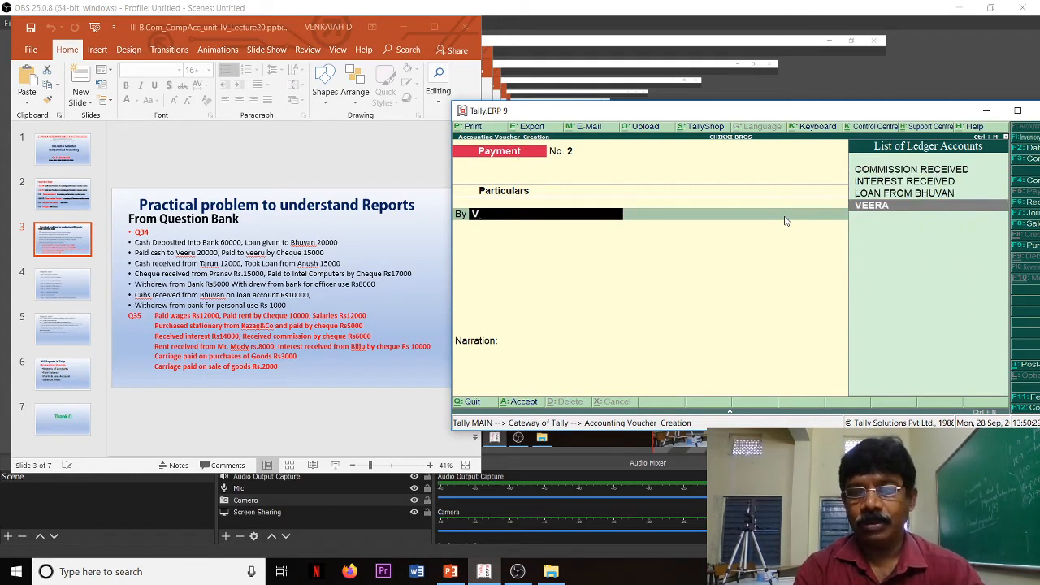
pyautogui.press('Return')
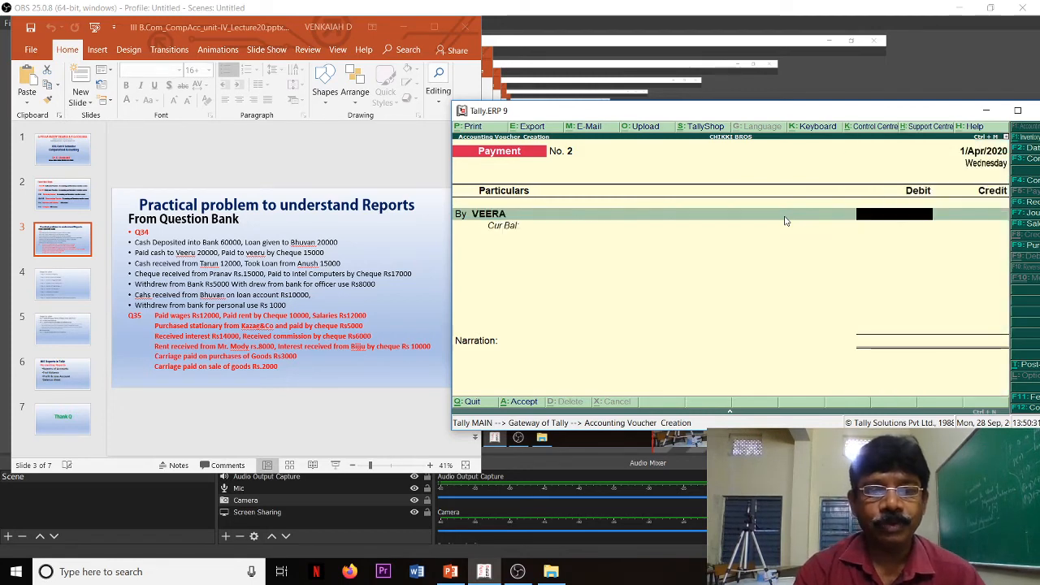
pyautogui.write('35000')
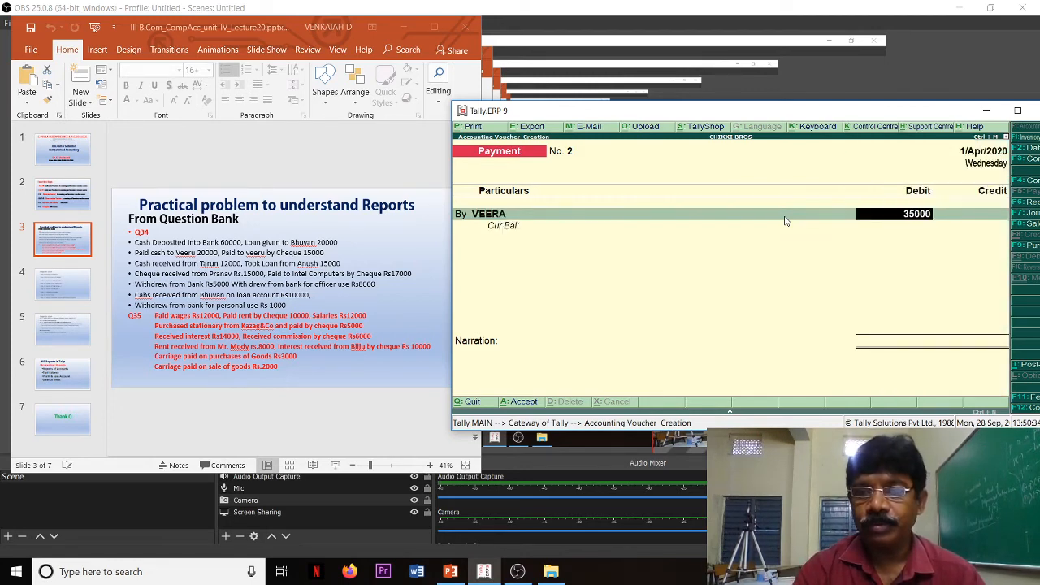
pyautogui.press('Return')
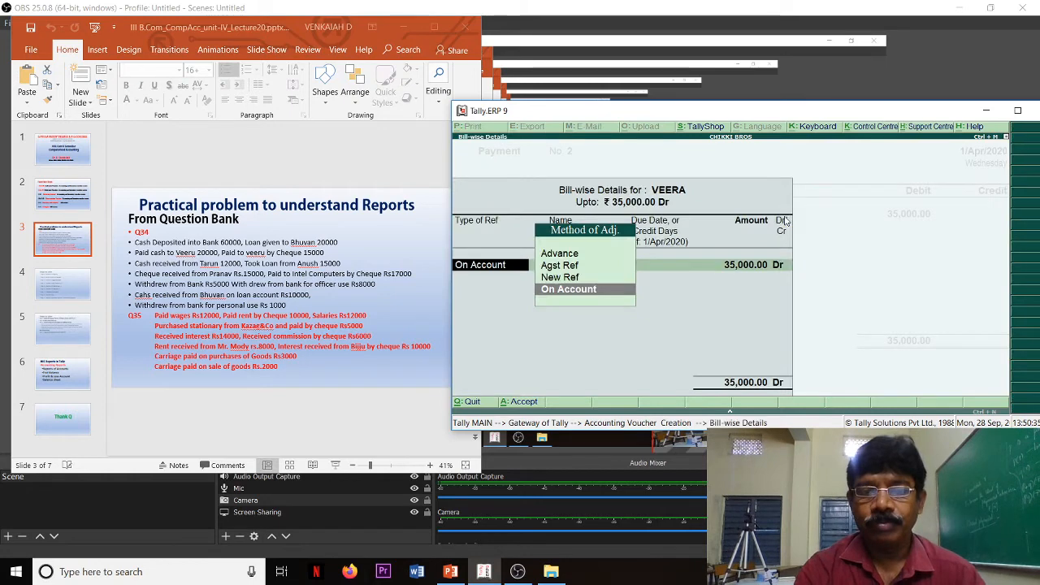
pyautogui.press('Return')
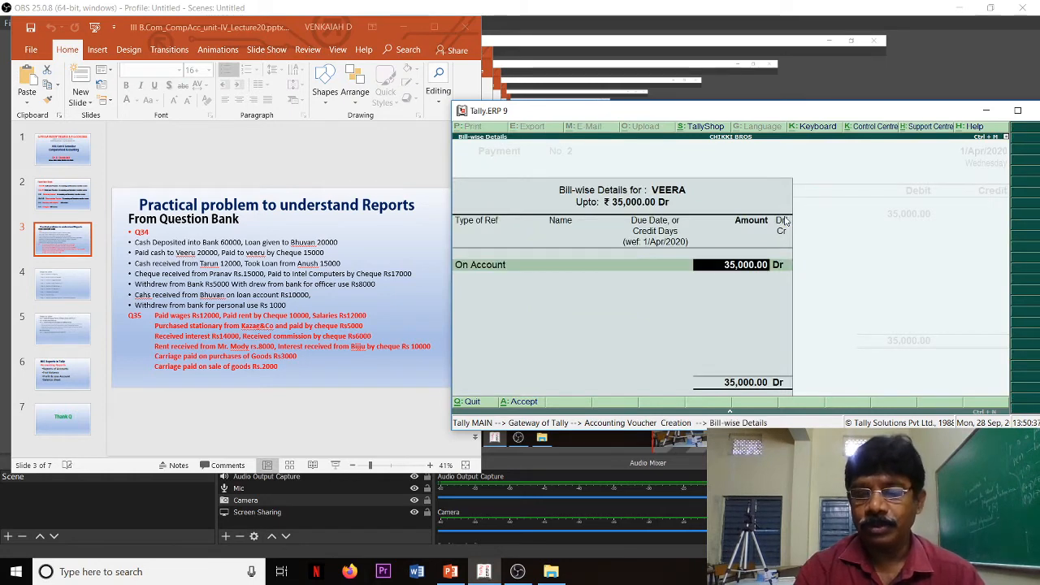
pyautogui.press('Return')
pyautogui.press('Return')
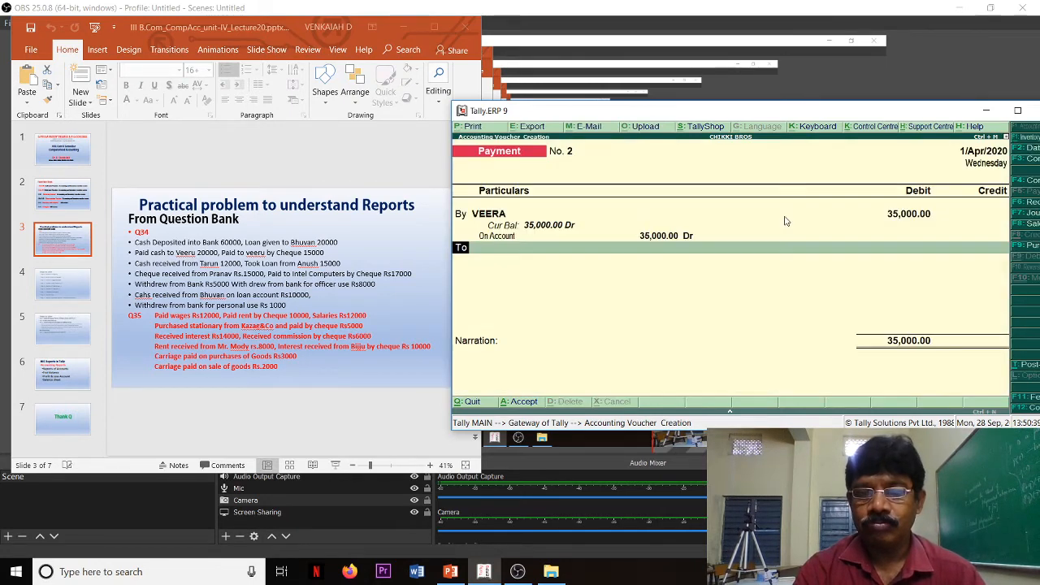
# Step: Credit the Cash ledger with 20000 as the cash part of the 35,000 payment
pyautogui.write('C')
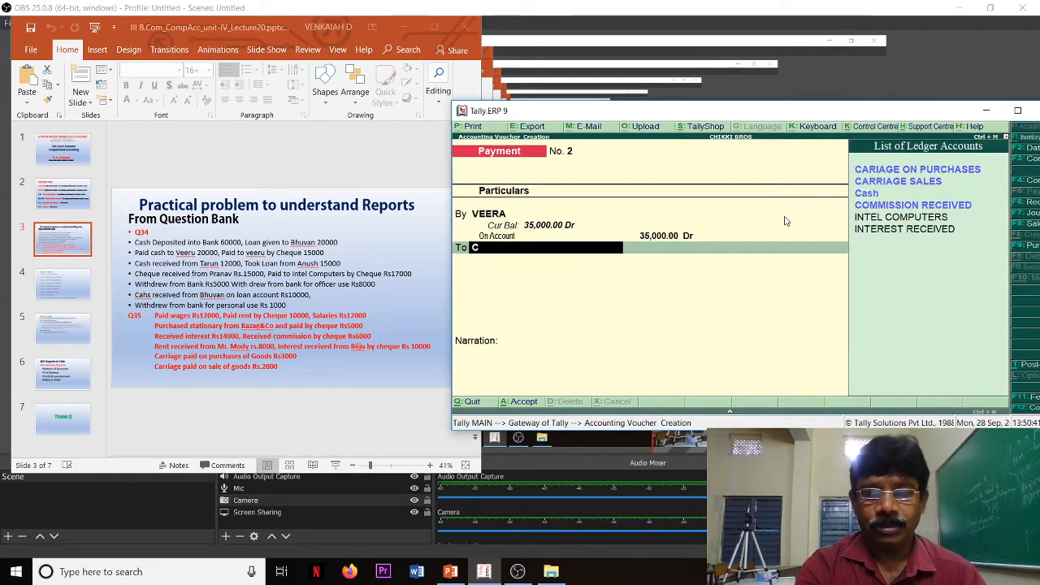
pyautogui.press('Down')
pyautogui.press('Down')
pyautogui.press('Down')
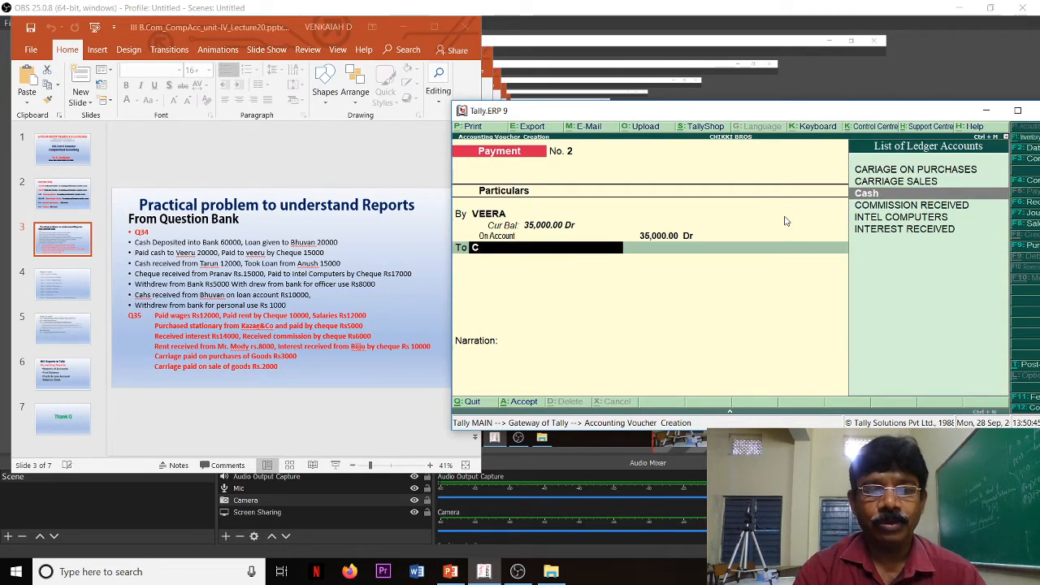
pyautogui.press('Return')
pyautogui.write('20000')
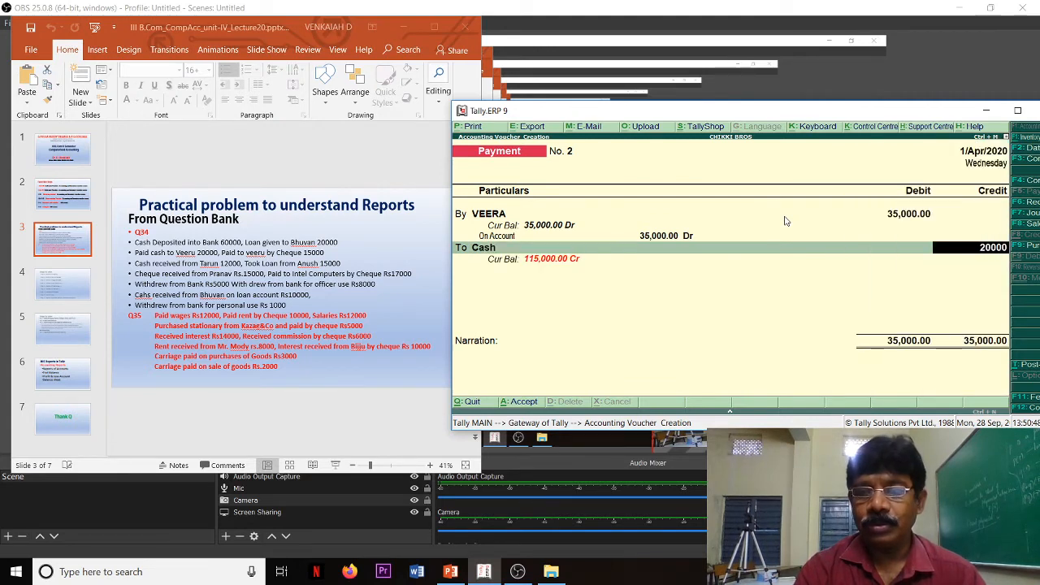
pyautogui.press('Return')
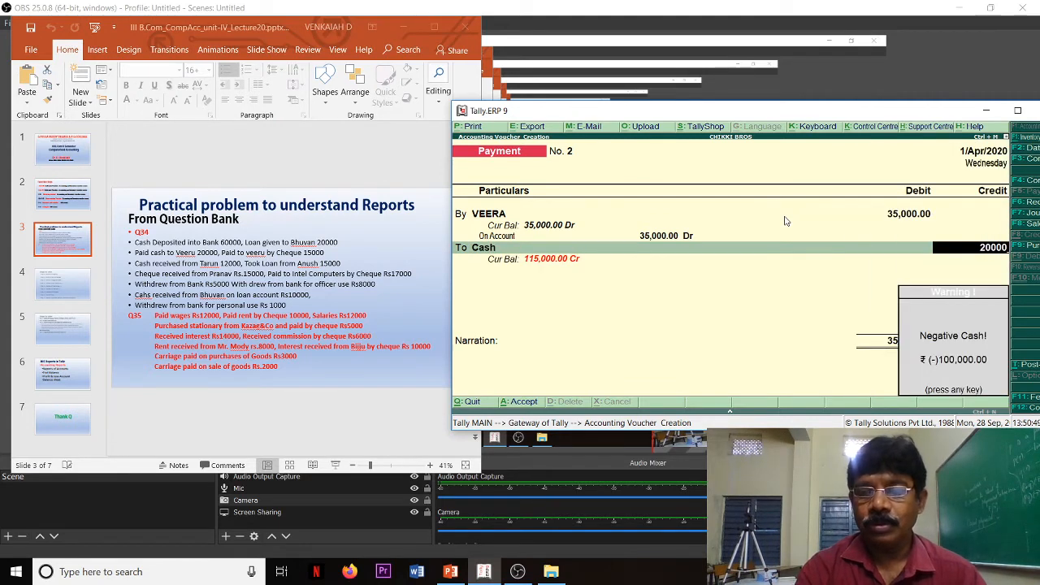
pyautogui.press('Return')
pyautogui.press('Return')
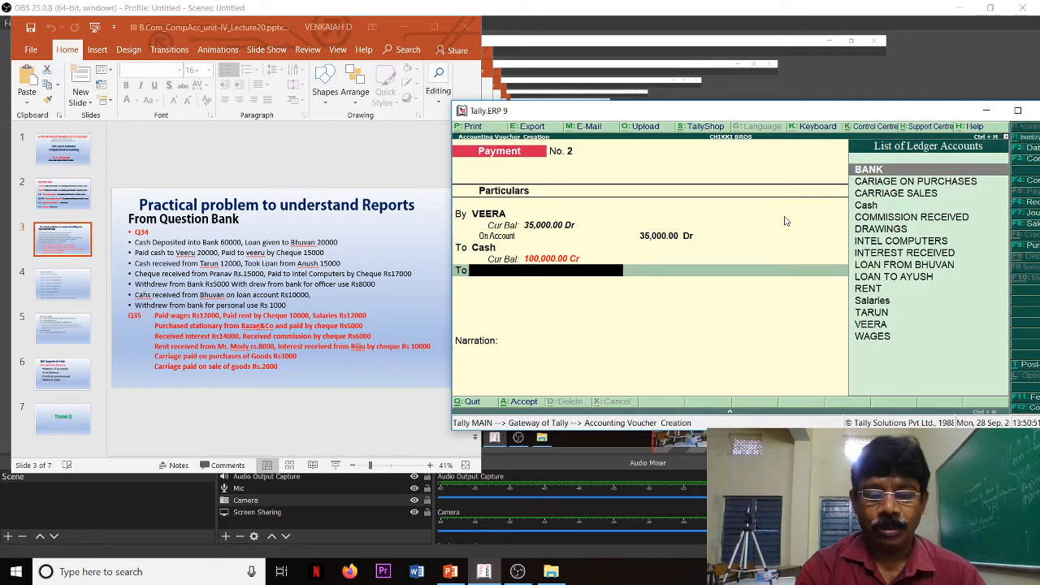
# Step: Credit the BANK ledger with the remaining 15,000 as a Cheque transaction
pyautogui.write('B')
pyautogui.press('Return')
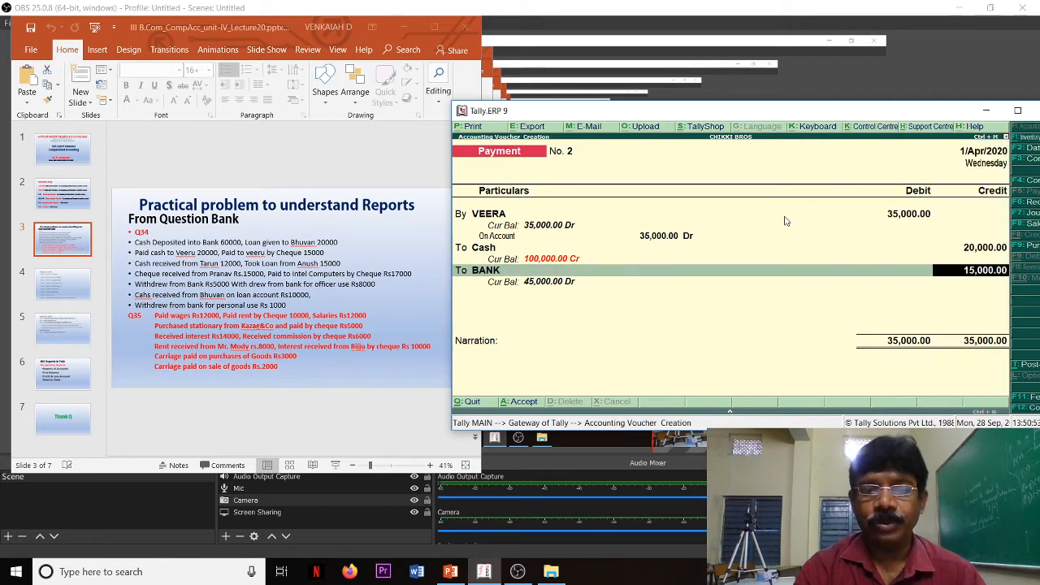
pyautogui.press('Return')
pyautogui.press('Return')
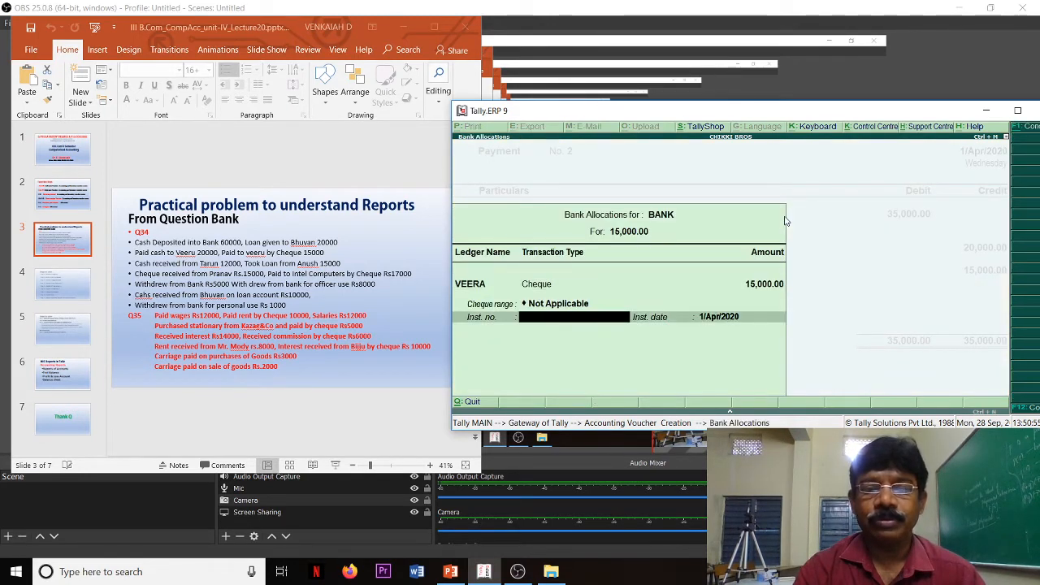
# Step: Accept the cheque allocation without an instrument number and save the payment voucher without a narration
pyautogui.press('Return')
pyautogui.press('Return')
pyautogui.press('Return')
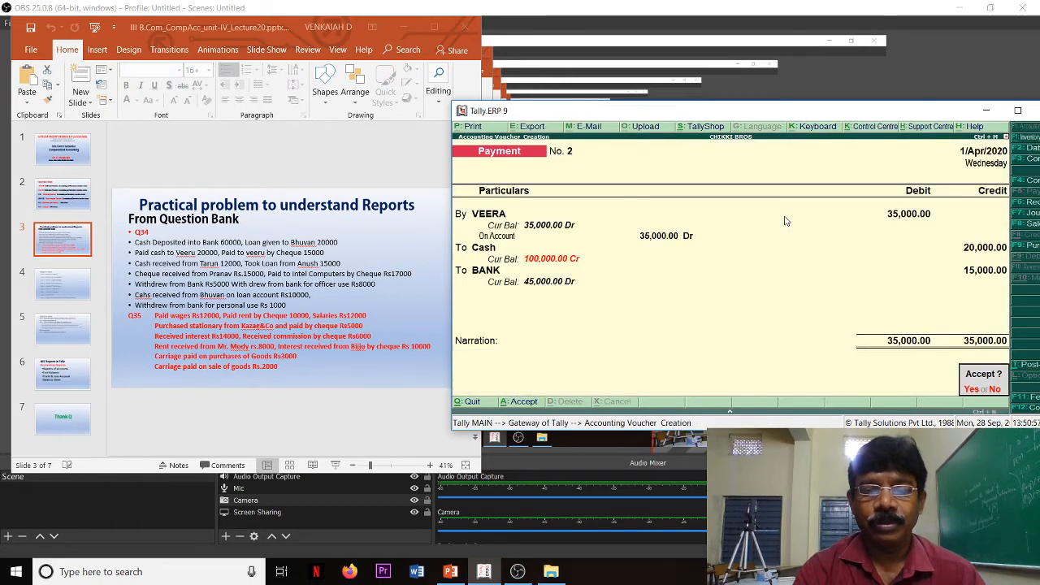
pyautogui.press('Return')
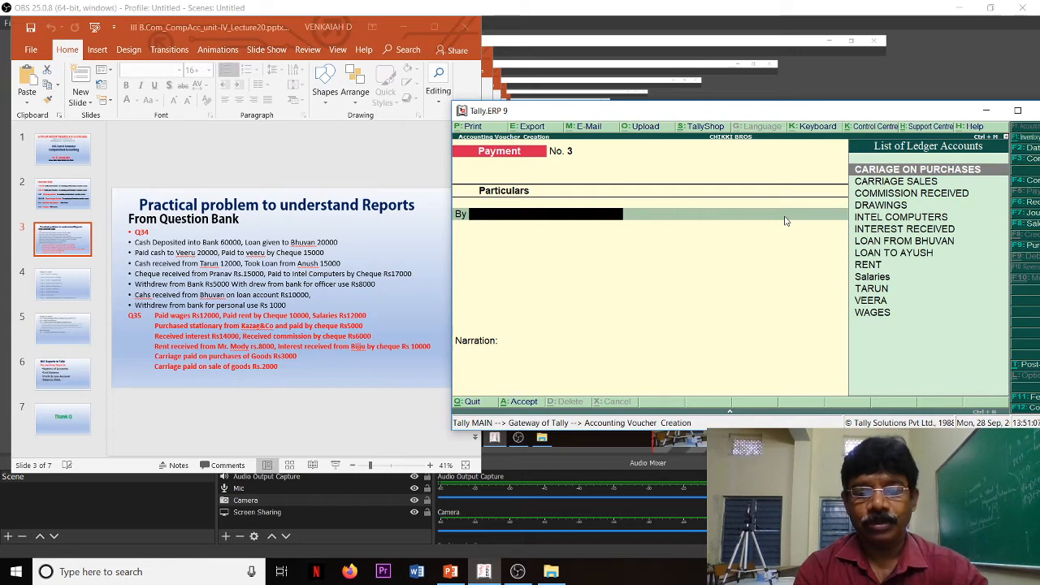
# Step: Switch to a receipt voucher and start a new ledger named after the party who gave the Rs.15000 cheque
pyautogui.press('F6')
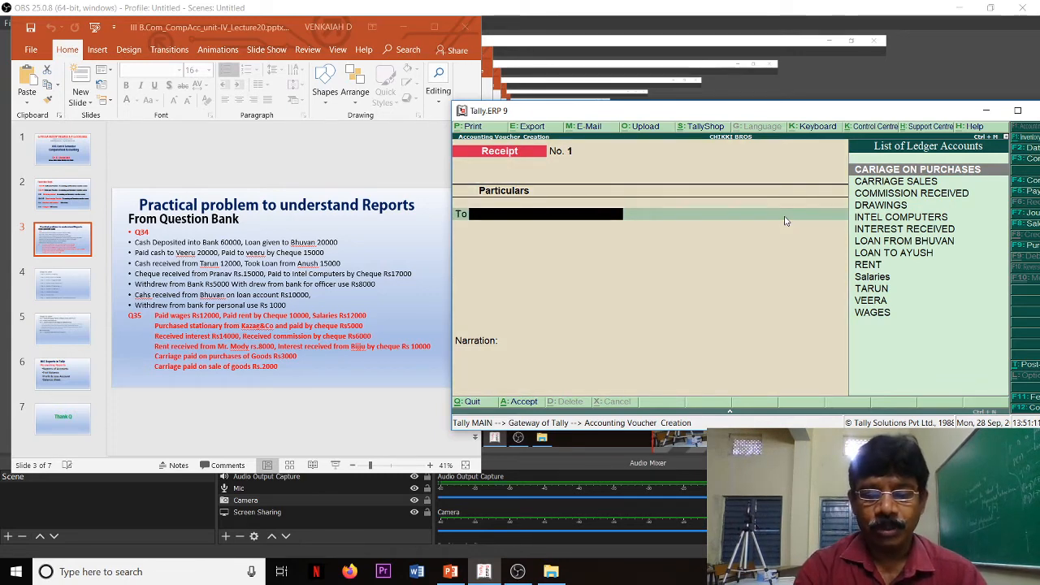
pyautogui.write('O')
pyautogui.press('BackSpace')
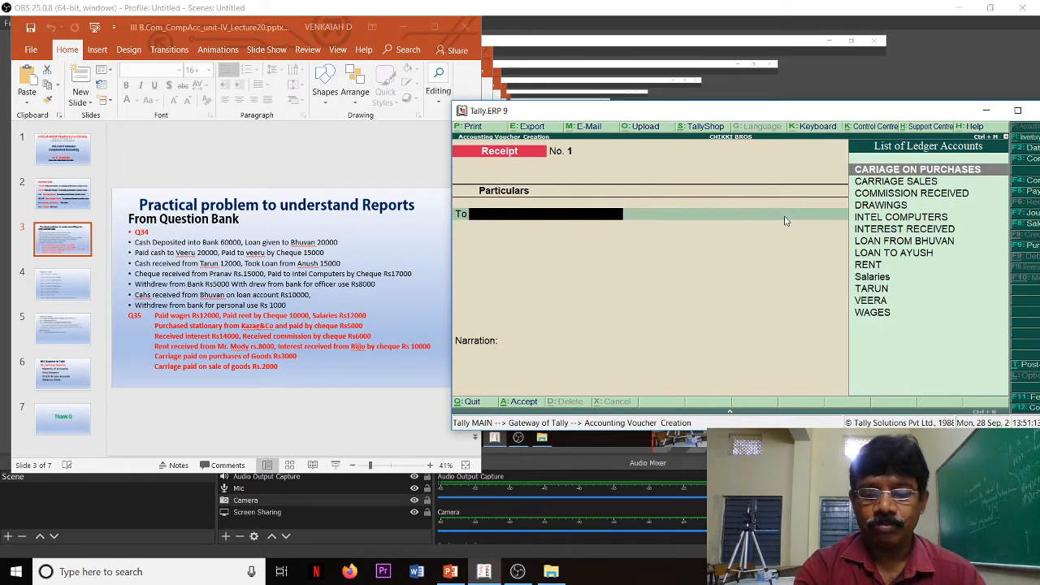
pyautogui.write('P')
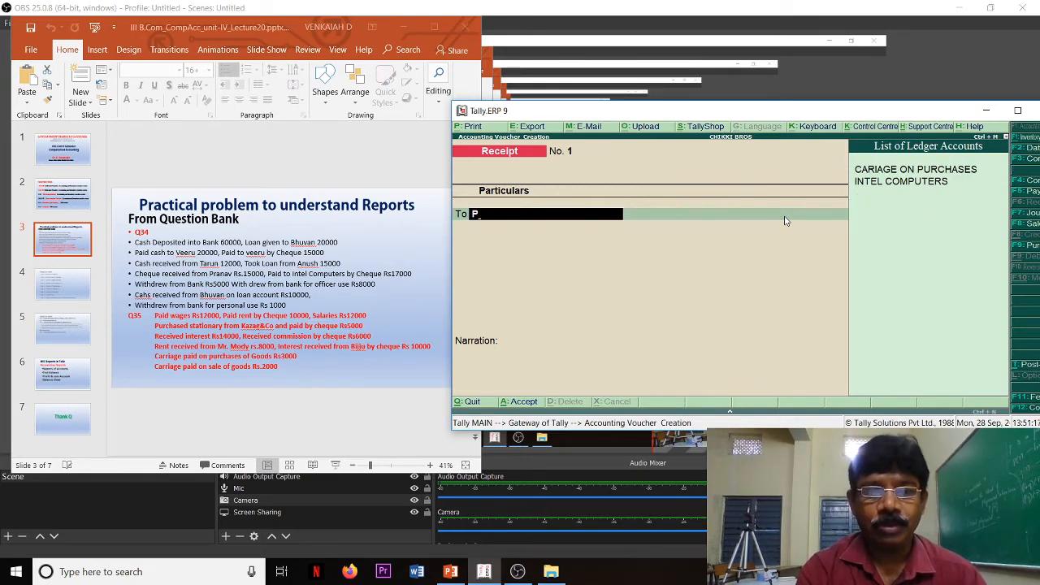
pyautogui.press('BackSpace')
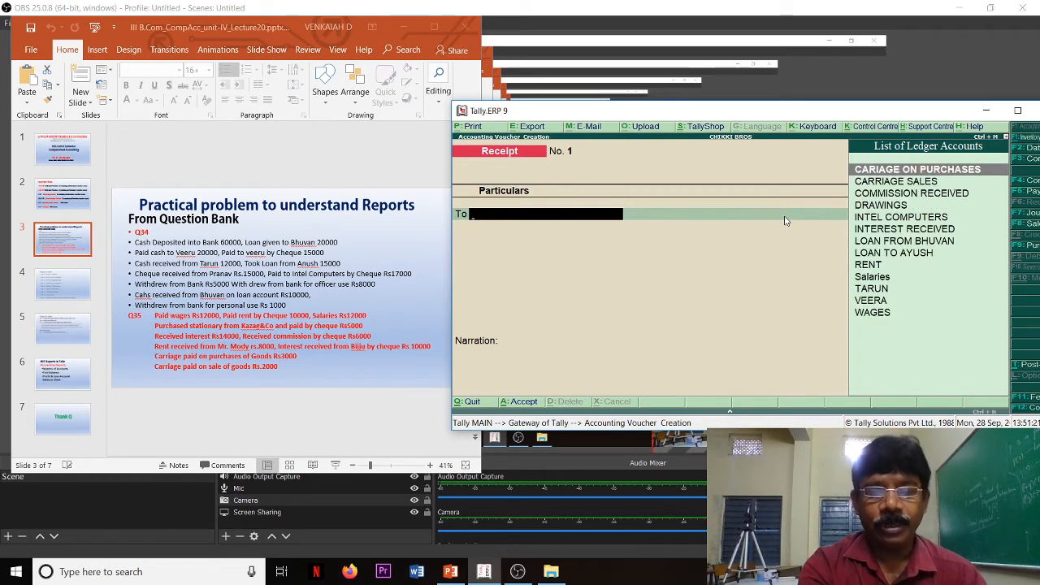
pyautogui.hotkey('alt', 'c')
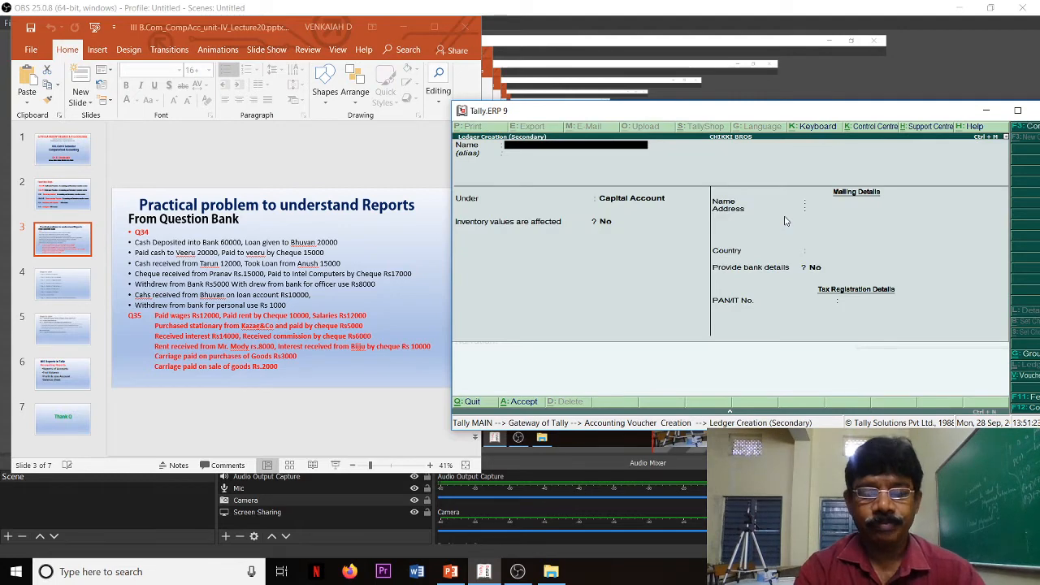
pyautogui.write('PR')
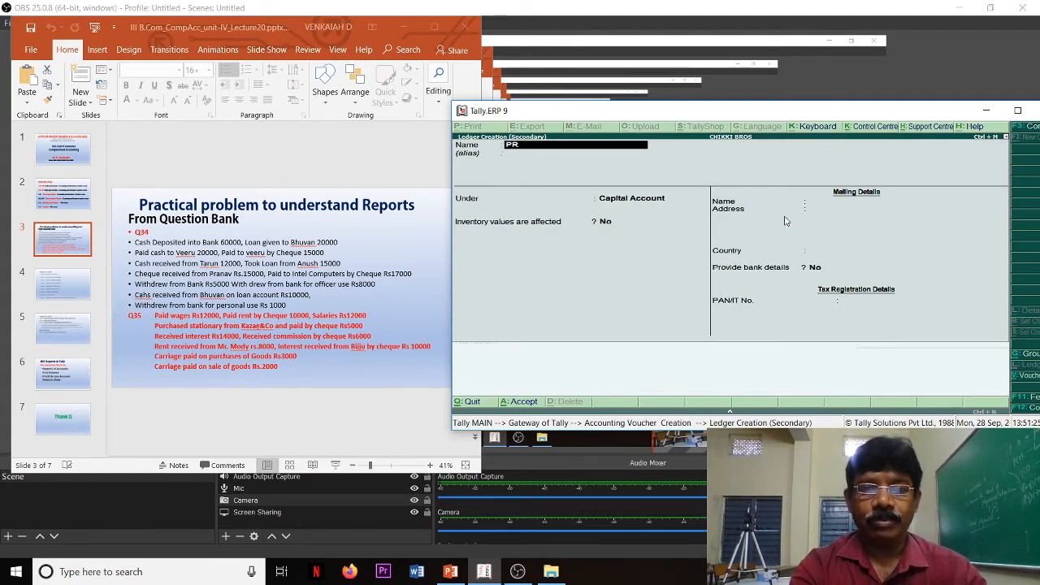
pyautogui.write('ANAV')
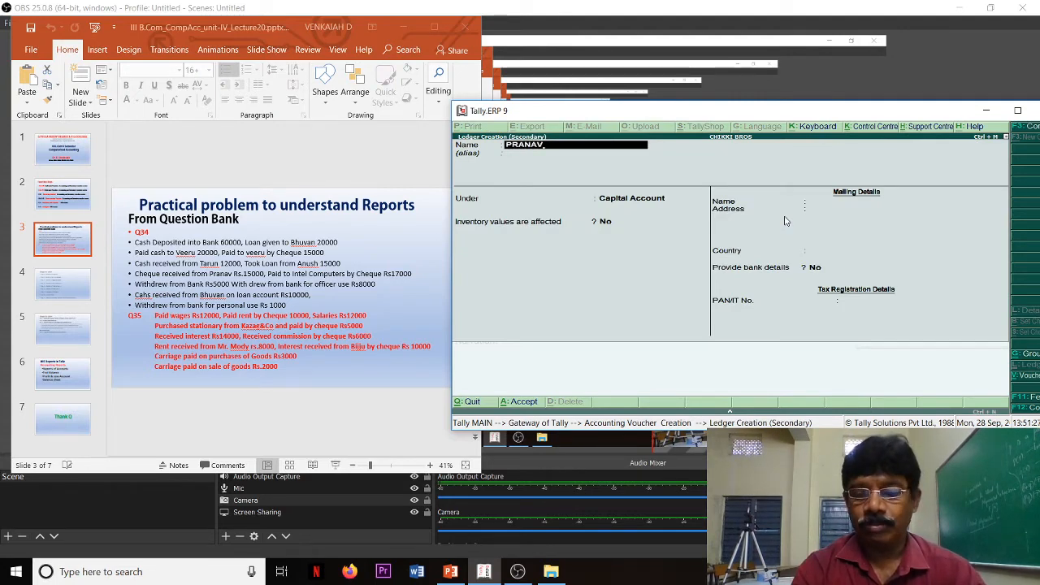
pyautogui.press('Return')
# Step: Place the new party ledger under Sundry Debtors and save it with the default balance, mailing and tax details
pyautogui.write('S')
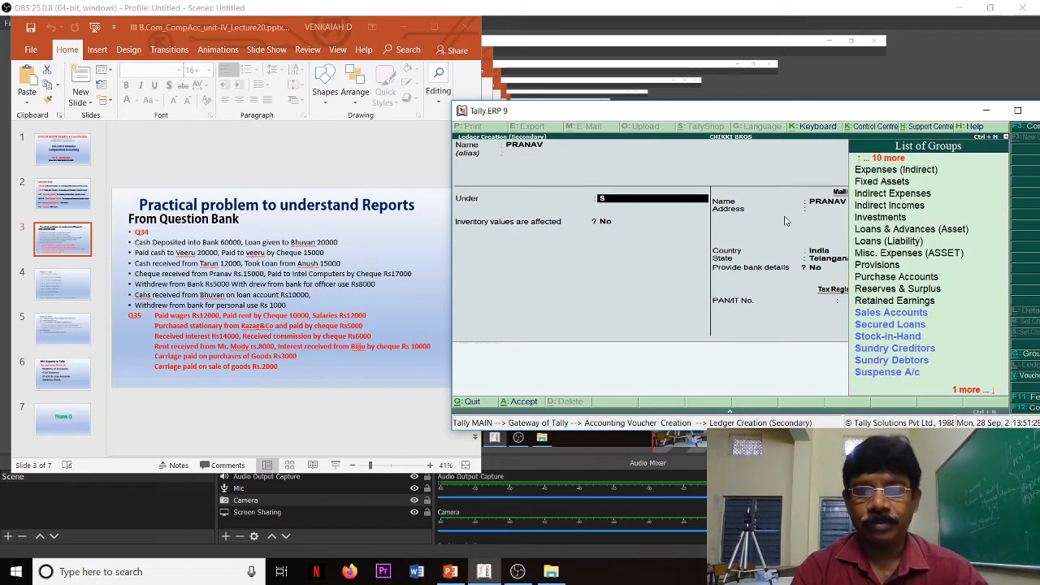
pyautogui.press('Down')
pyautogui.press('Down')
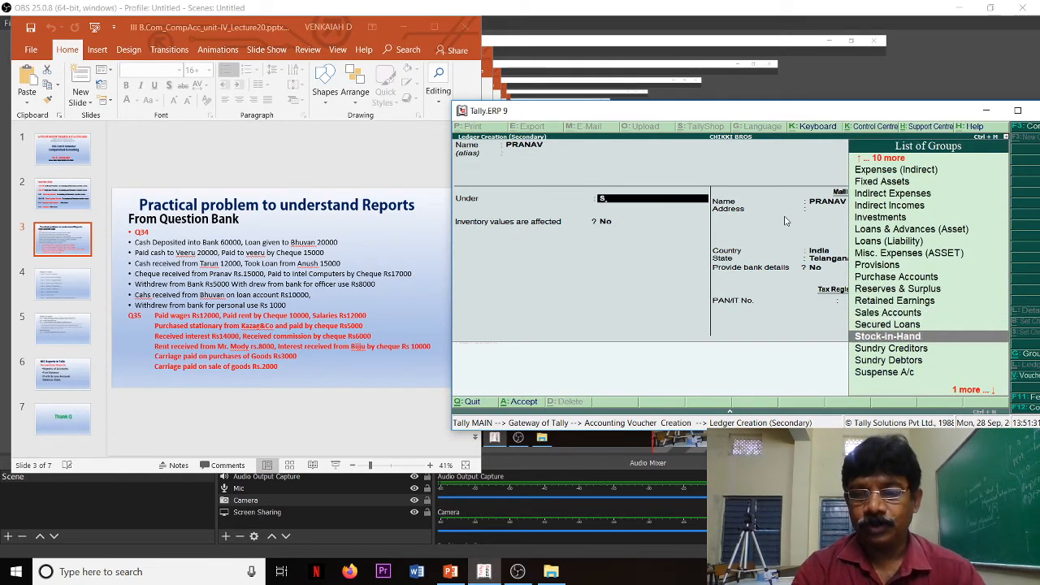
pyautogui.press('Down')
pyautogui.press('Down')
pyautogui.press('Return')
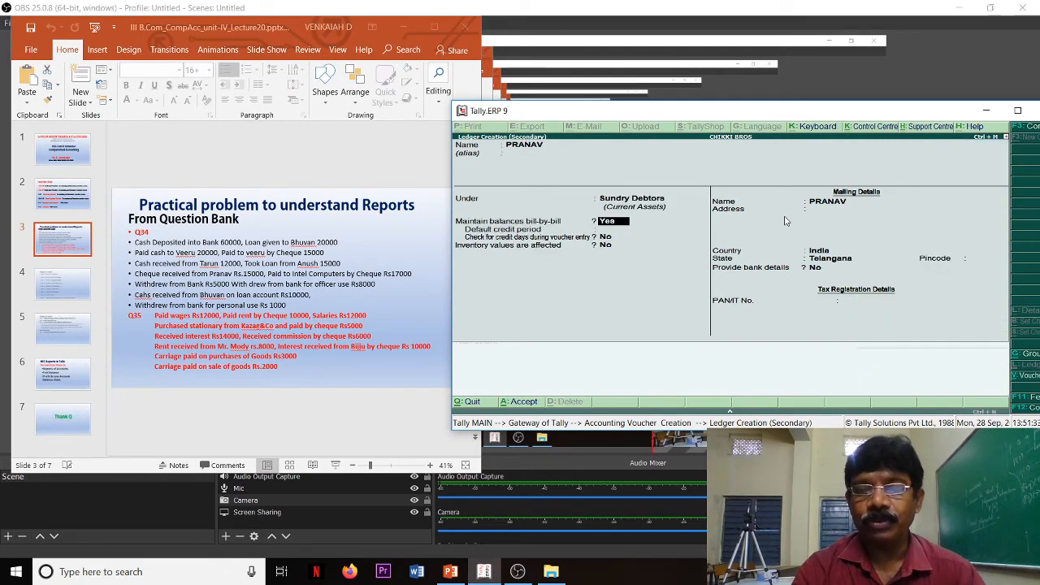
pyautogui.press('Return')
pyautogui.press('Return')
pyautogui.press('Return')
pyautogui.press('Return')
pyautogui.press('Return')
pyautogui.press('Return')
pyautogui.press('Return')
pyautogui.press('Return')
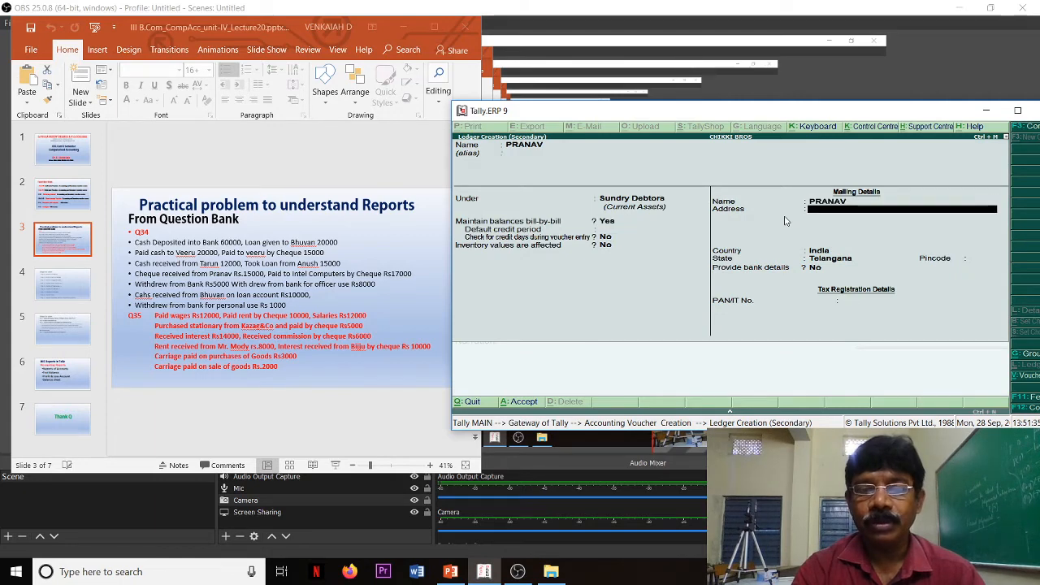
pyautogui.press('Return')
pyautogui.press('Return')
pyautogui.press('Return')
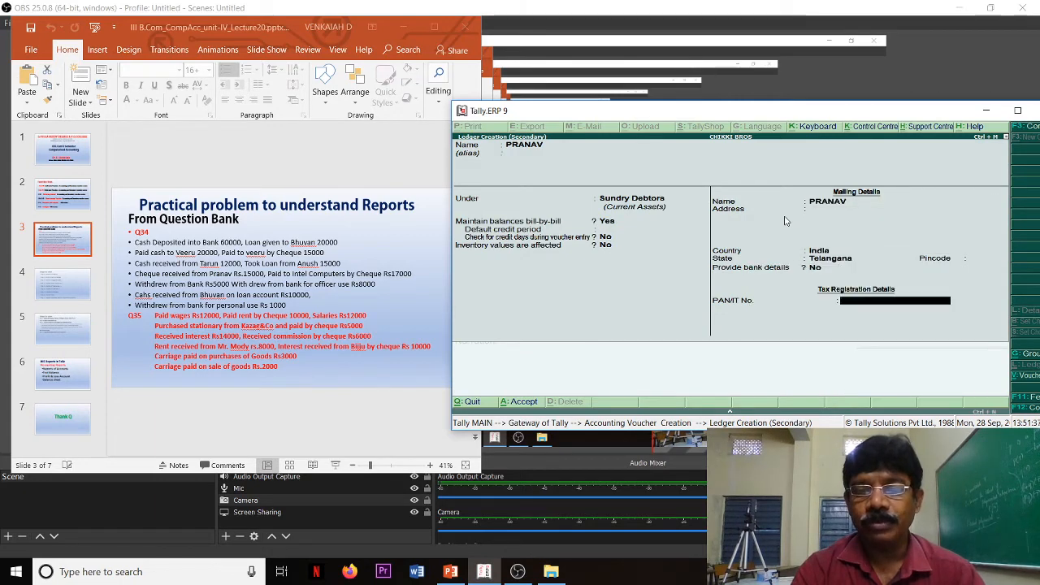
pyautogui.press('Return')
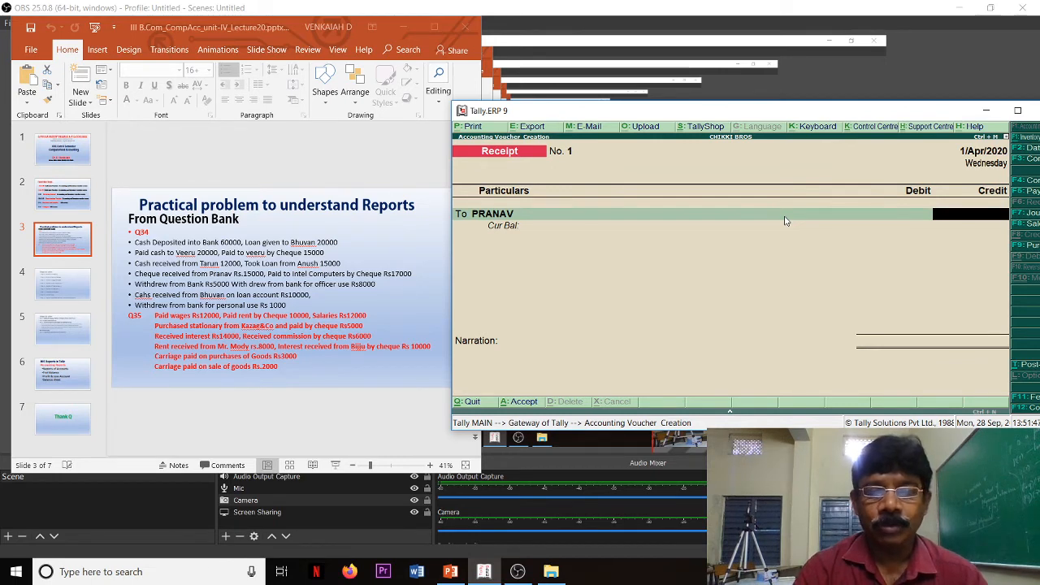
# Step: Credit the new party ledger with 15000 in the receipt voucher, allocated as On Account
pyautogui.write('15,0')
pyautogui.write('000')
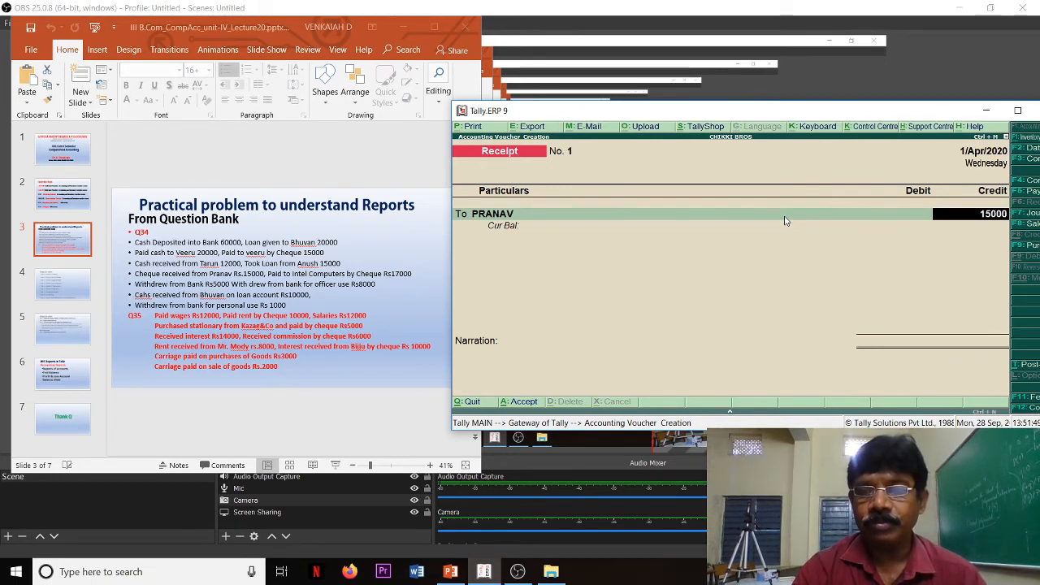
pyautogui.press('Return')
pyautogui.press('Return')
pyautogui.press('Return')
pyautogui.press('Return')
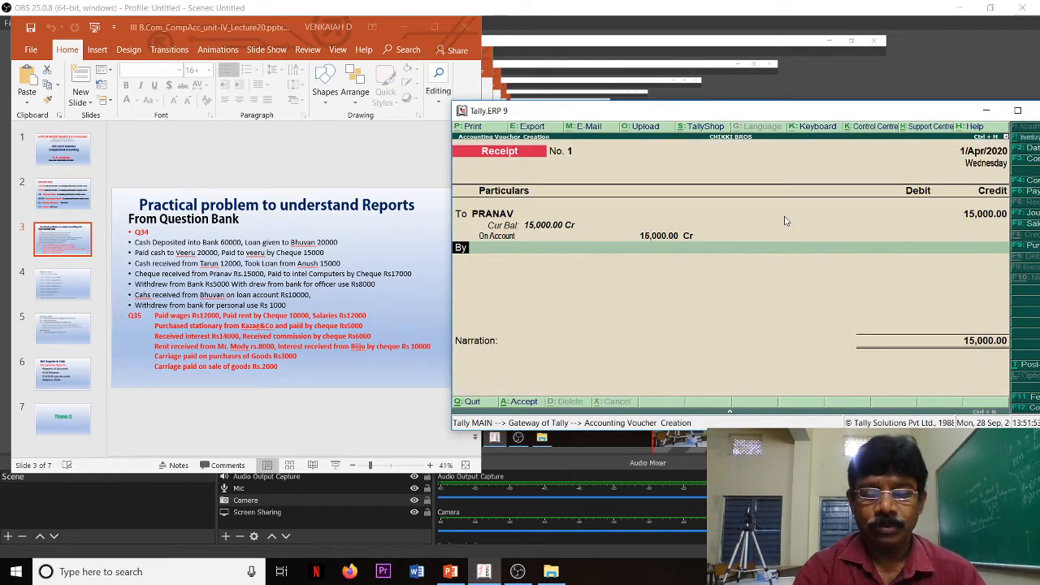
# Step: Debit the BANK ledger with the received 15,000 as a Cheque/DD transaction
pyautogui.press('Return')
pyautogui.write('b')
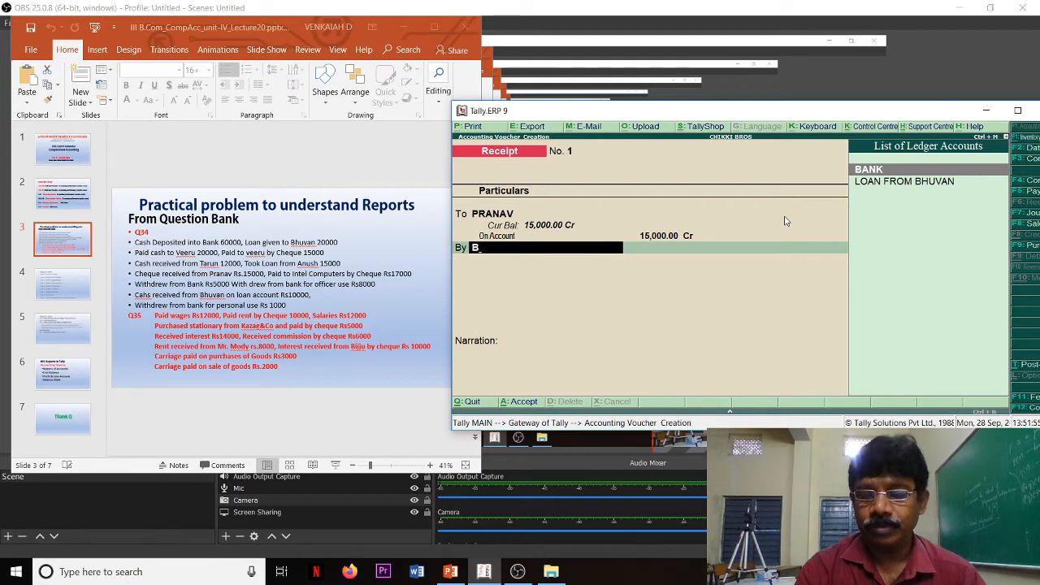
pyautogui.press('Return')
pyautogui.press('Return')
pyautogui.press('Return')
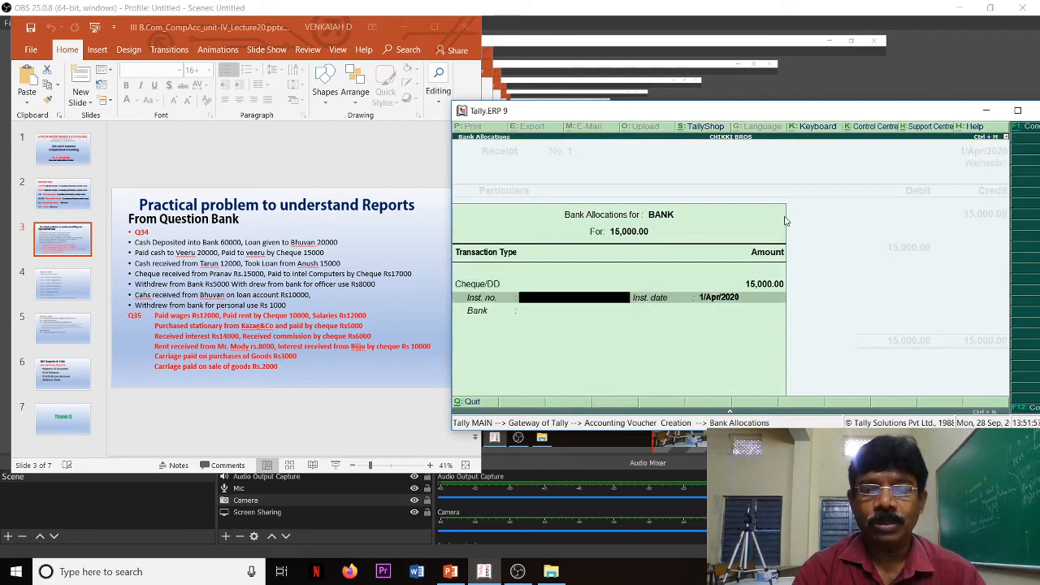
# Step: Accept the bank allocation without an instrument number and save the receipt voucher without a narration
pyautogui.press('Return')
pyautogui.press('Return')
pyautogui.press('Return')
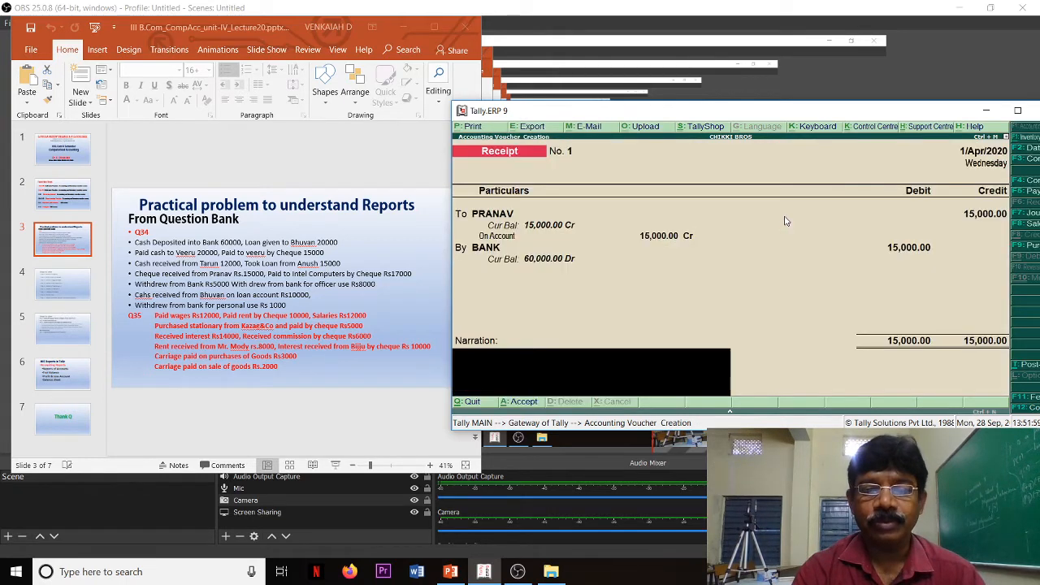
pyautogui.press('Return')
pyautogui.press('Return')
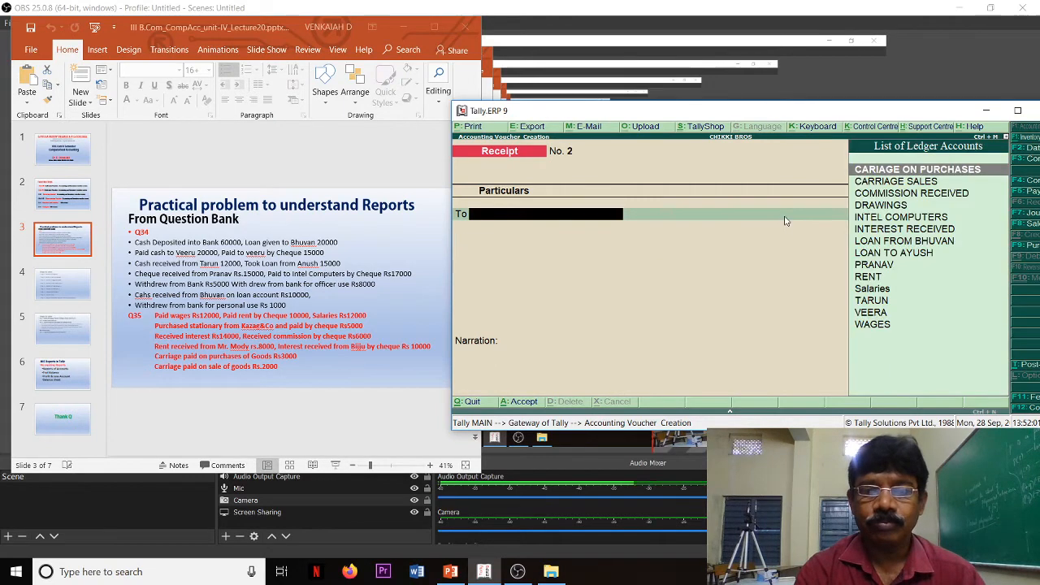
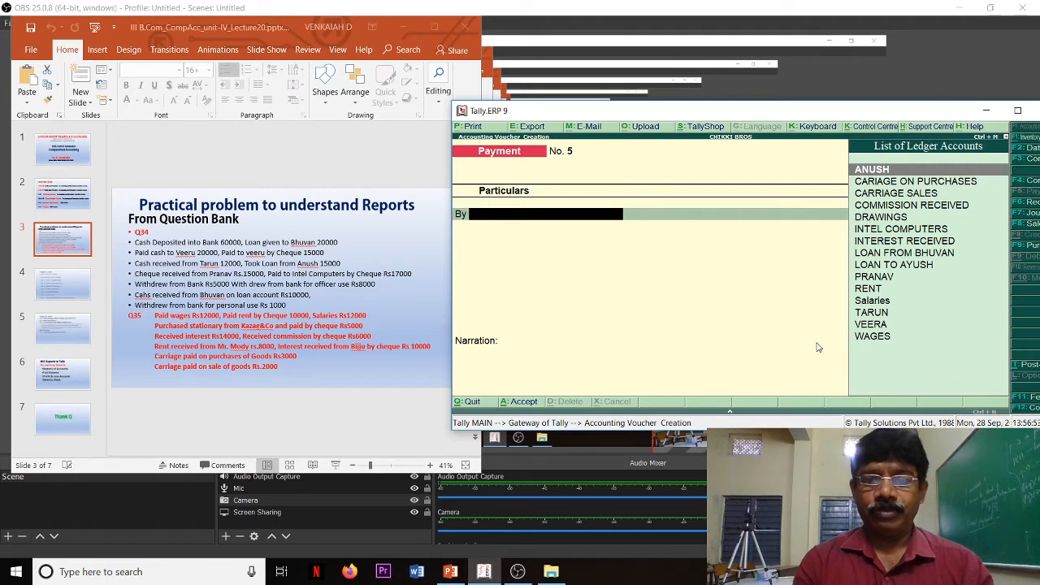
# Step: Debit the WAGES ledger with 12,000 in the new payment voucher
pyautogui.write('W')
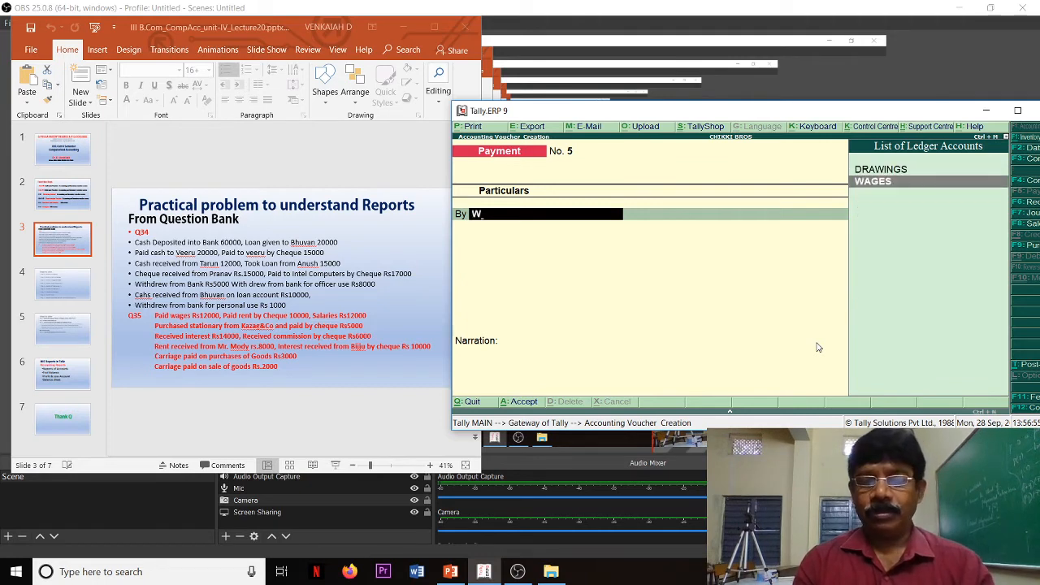
pyautogui.press('Return')
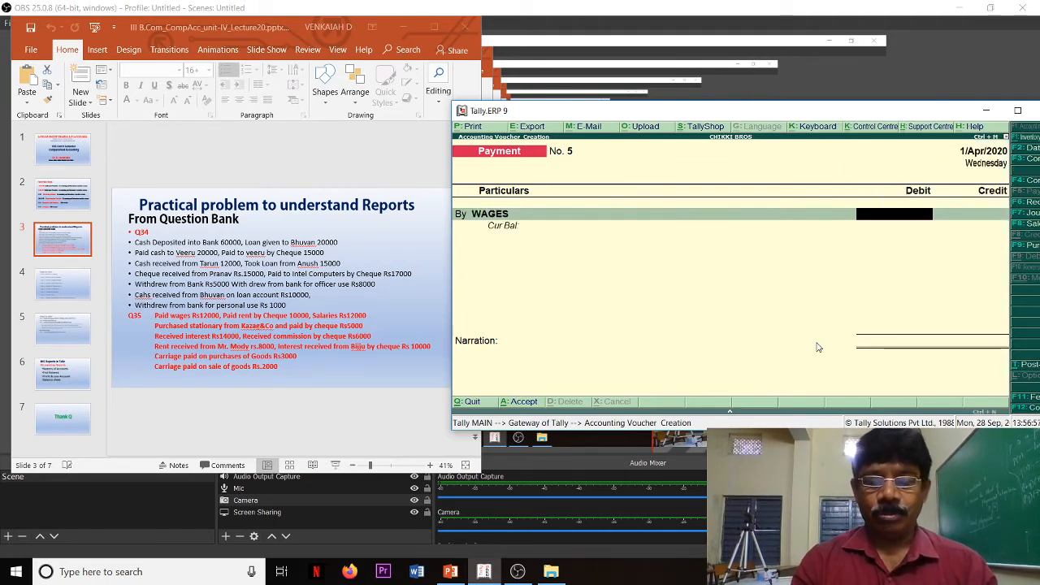
pyautogui.write('12,000')
pyautogui.press('Return')
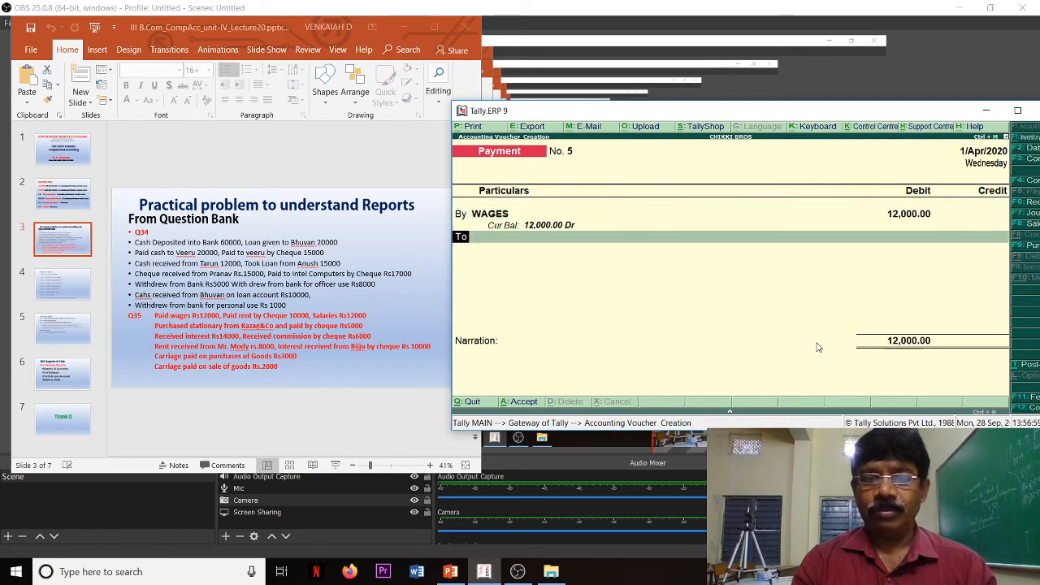
# Step: Credit the Cash ledger with 12,000 for the wages and save the payment voucher without a narration
pyautogui.write('C')
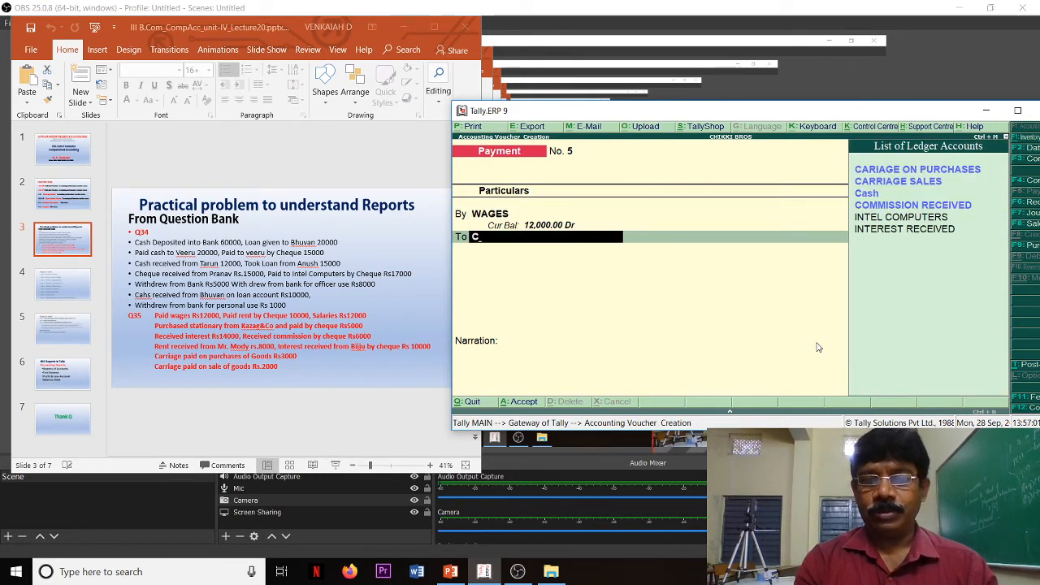
pyautogui.press('Down')
pyautogui.press('Down')
pyautogui.press('Return')
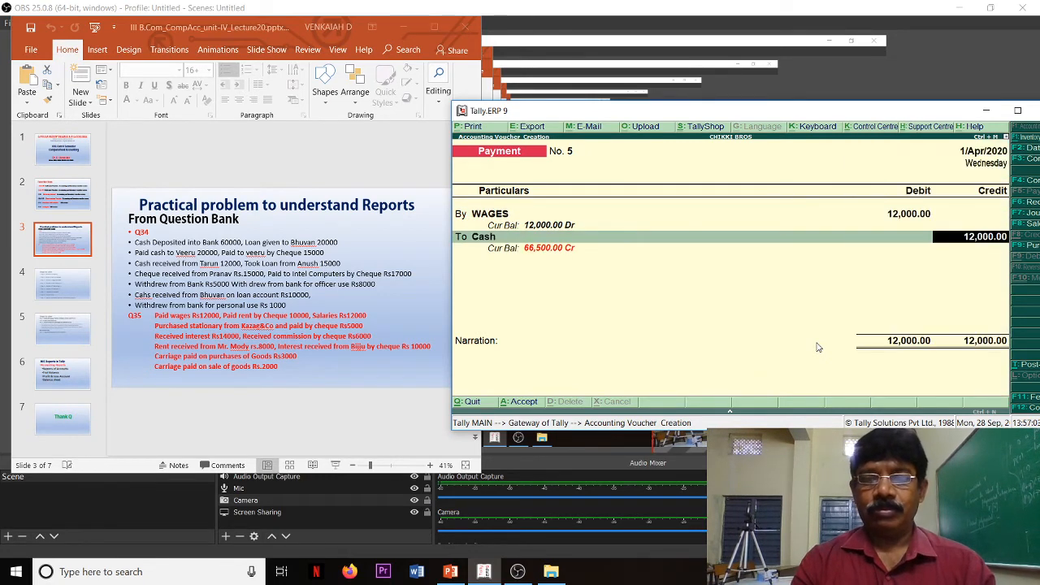
pyautogui.press('Return')
pyautogui.press('Return')
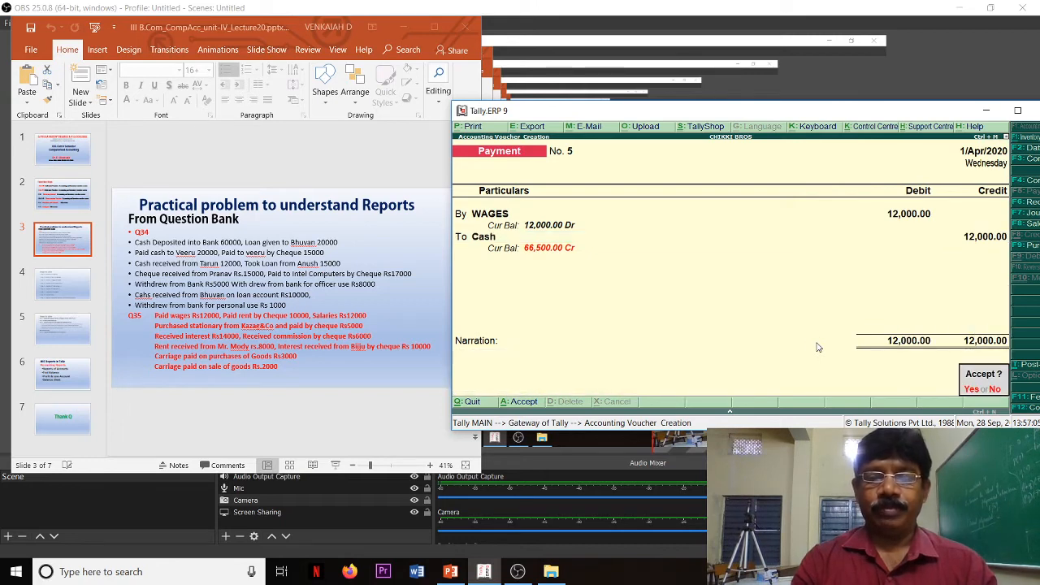
pyautogui.press('Return')
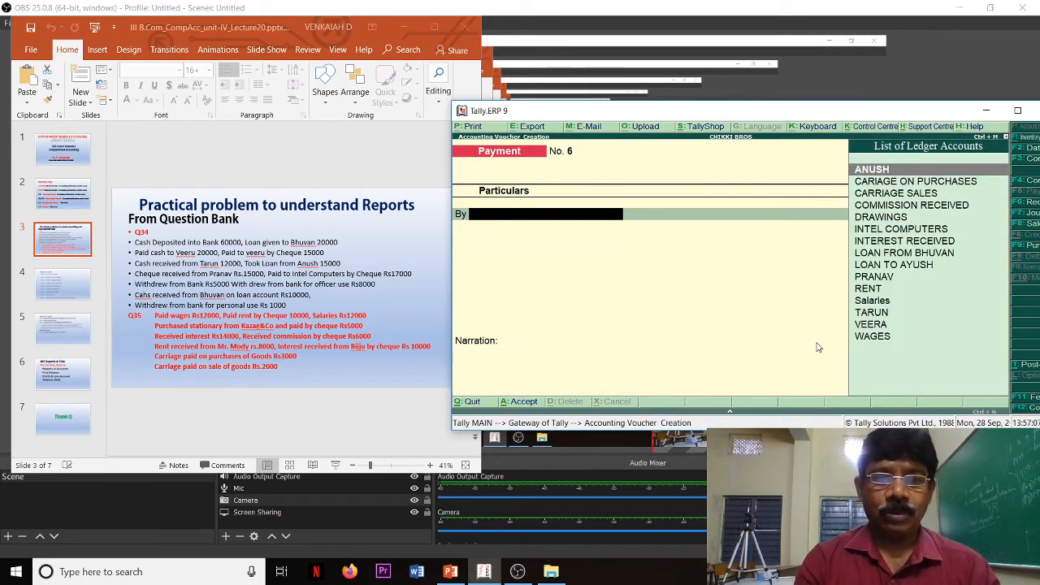
# Step: Debit the RENT ledger with 10000 in the next payment voucher
pyautogui.write('R')
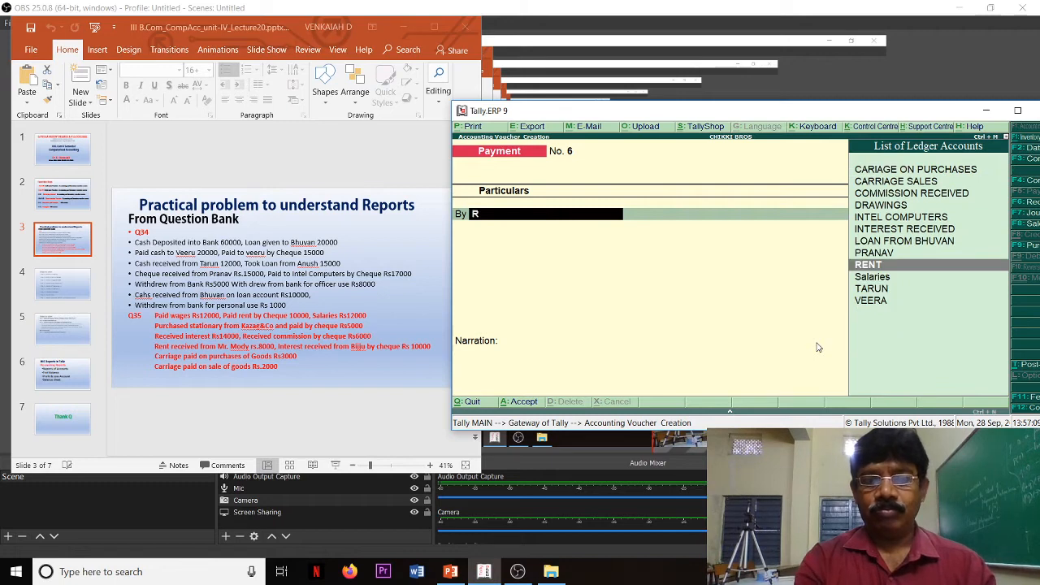
pyautogui.press('Return')
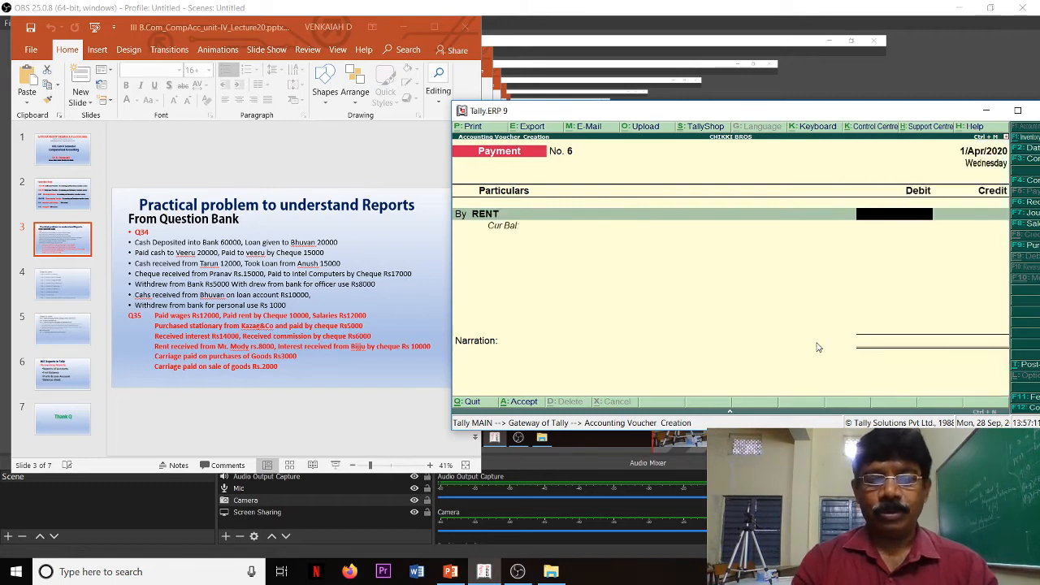
pyautogui.write('10000')
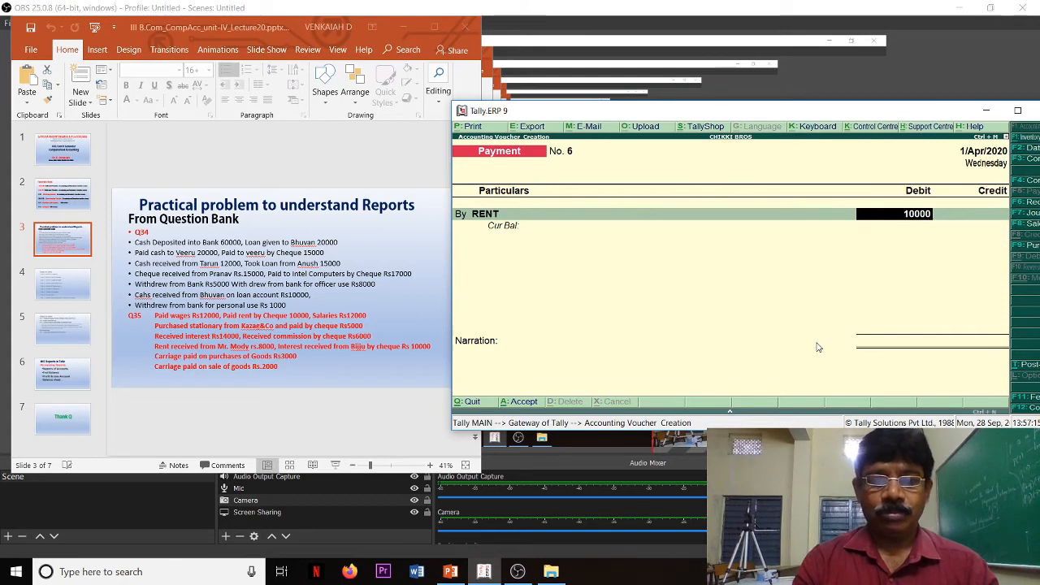
pyautogui.press('Return')
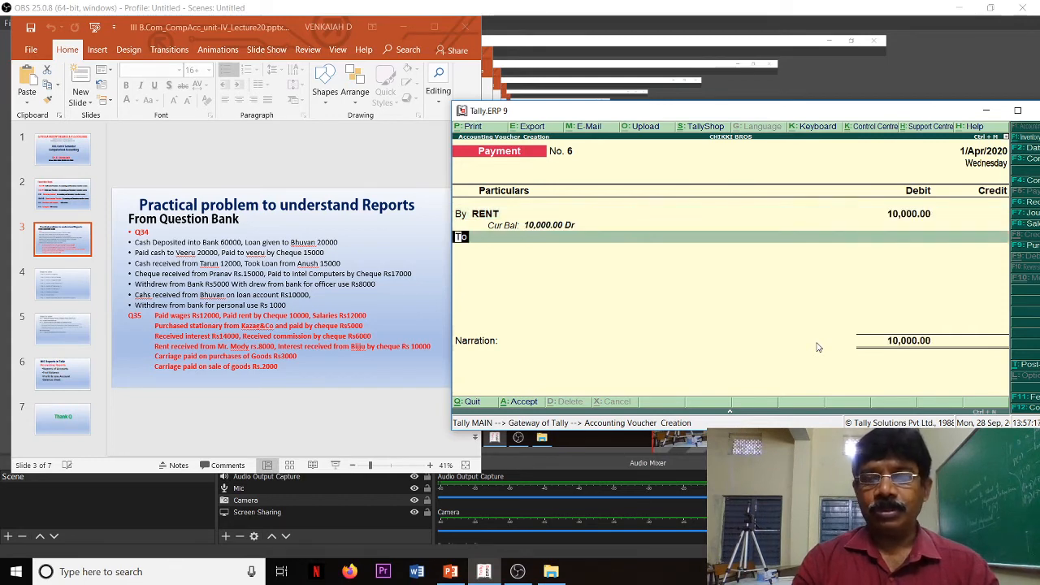
# Step: Credit the BANK ledger with 10,000 for the rent, accept the default bank allocation and save the payment voucher without a narration
pyautogui.press('Return')
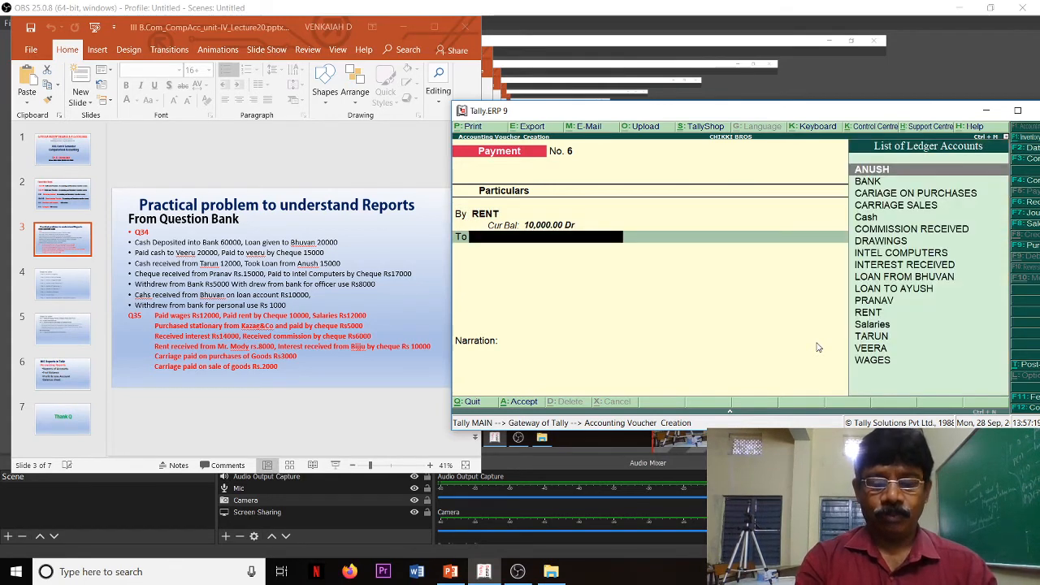
pyautogui.write('b')
pyautogui.press('Return')
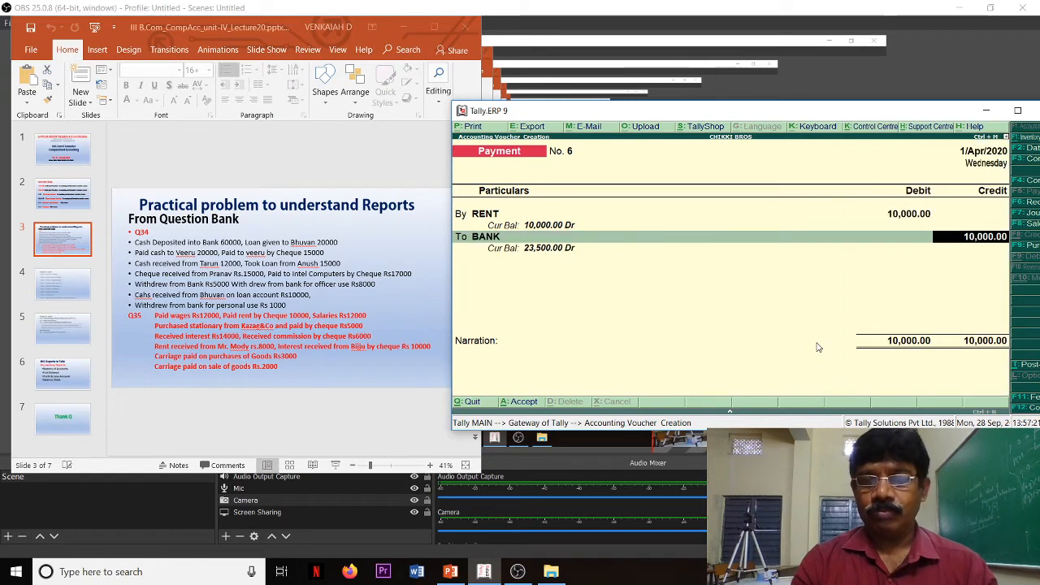
pyautogui.press('Return')
pyautogui.press('Return')
pyautogui.press('Return')
pyautogui.press('Return')
pyautogui.press('Return')
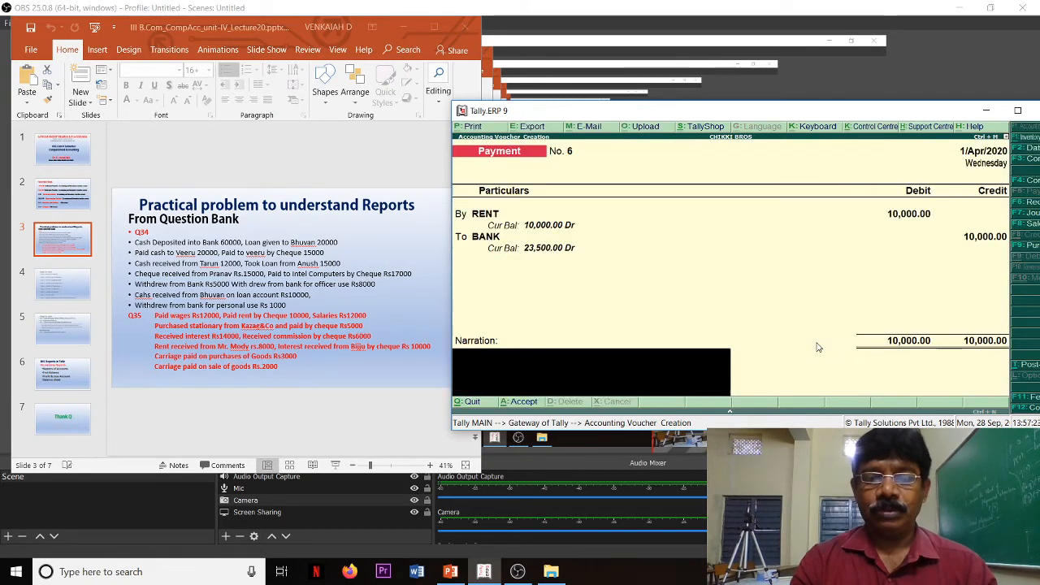
pyautogui.press('Return')
pyautogui.press('Return')
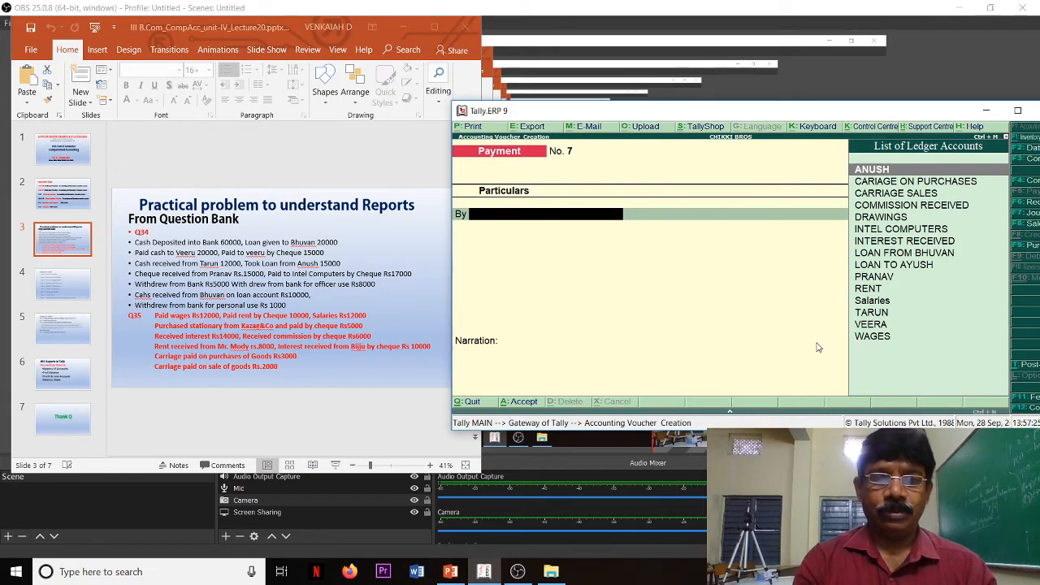
# Step: Debit the Salaries ledger with 12000 in the new payment voucher
pyautogui.write('s')
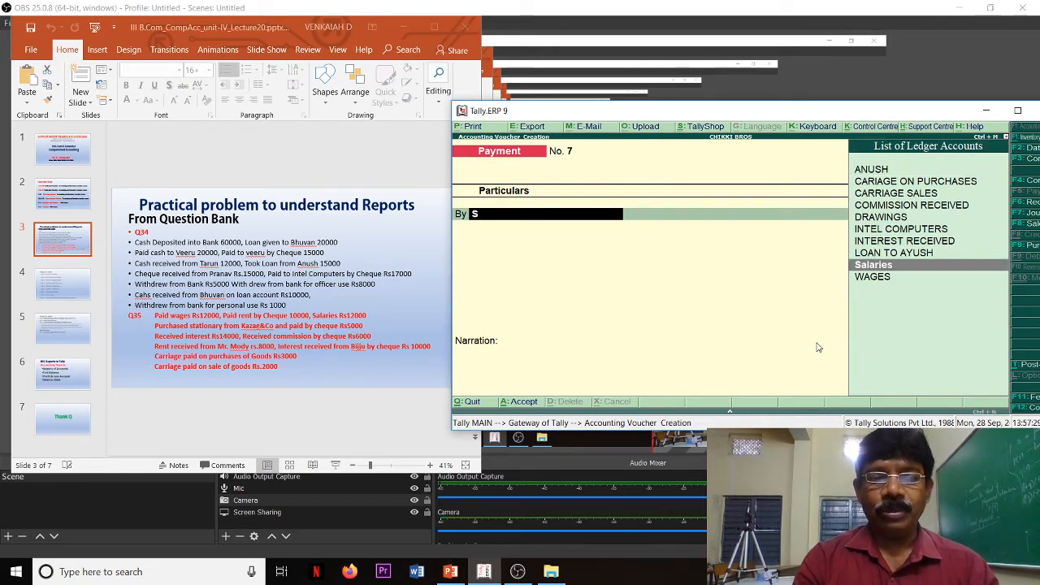
pyautogui.press('Return')
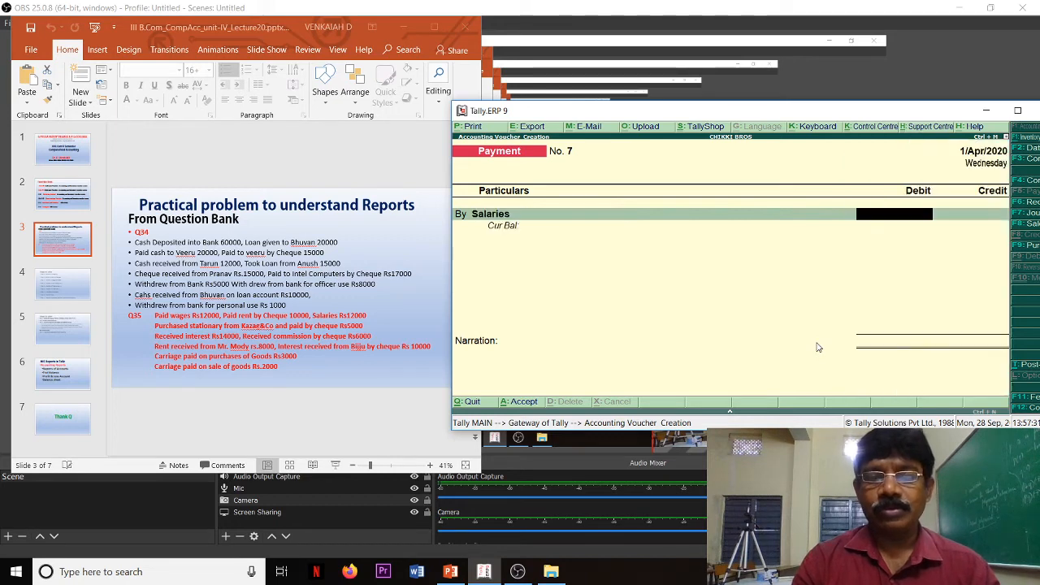
pyautogui.write('12000')
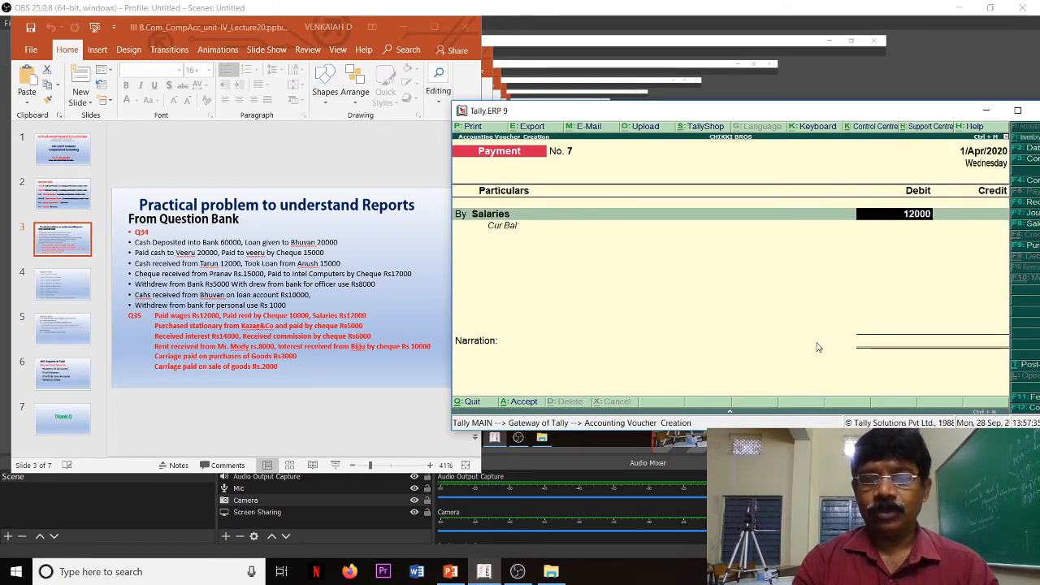
pyautogui.press('Return')
# Step: Credit the Cash ledger with 12,000 for the salaries and save the payment voucher without a narration
pyautogui.press('Return')
pyautogui.write('C')
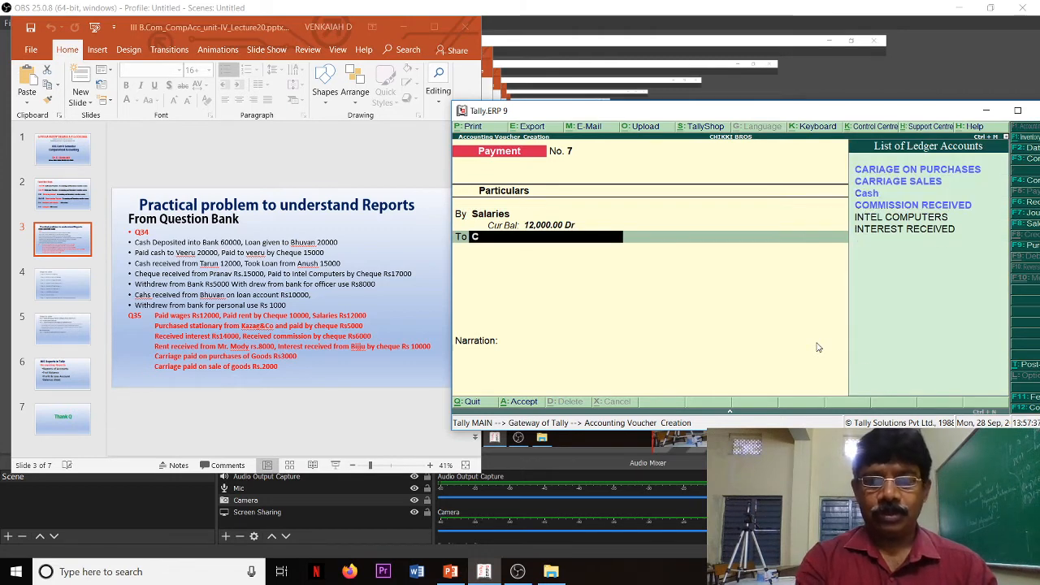
pyautogui.press('Down')
pyautogui.press('Down')
pyautogui.press('Down')
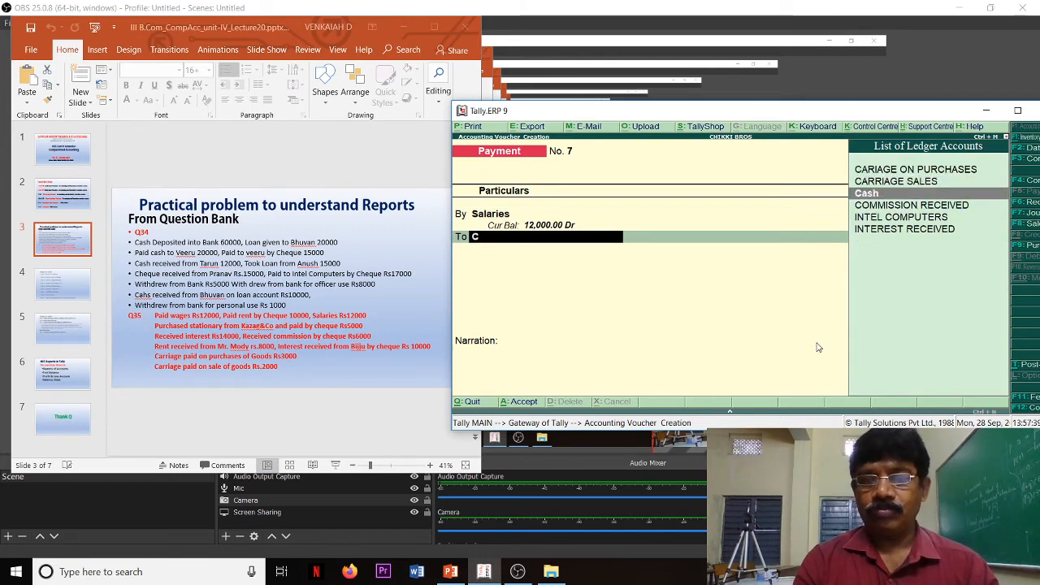
pyautogui.press('Return')
pyautogui.press('Return')
pyautogui.press('Return')
pyautogui.press('Return')
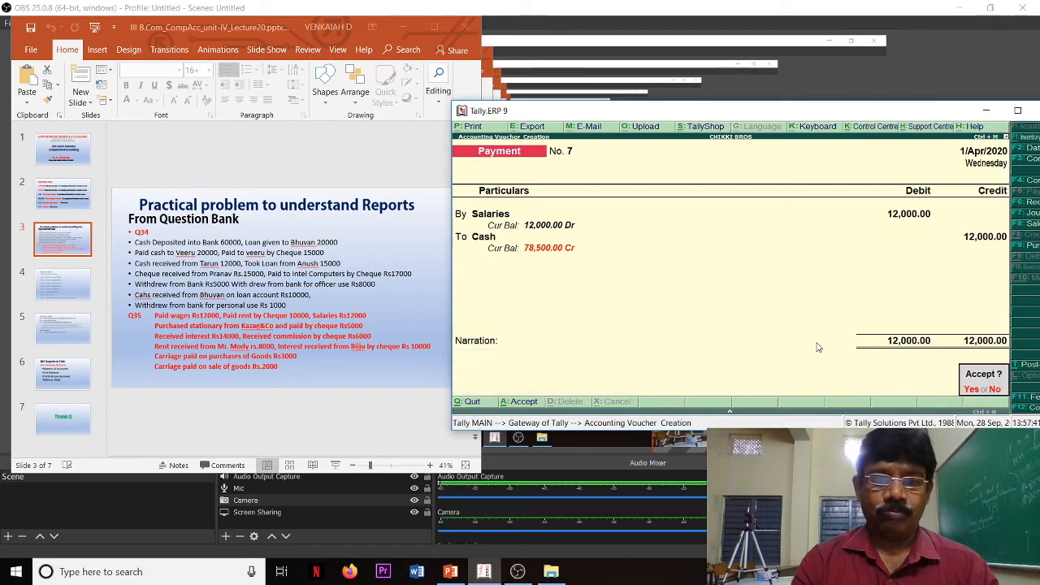
pyautogui.press('y')
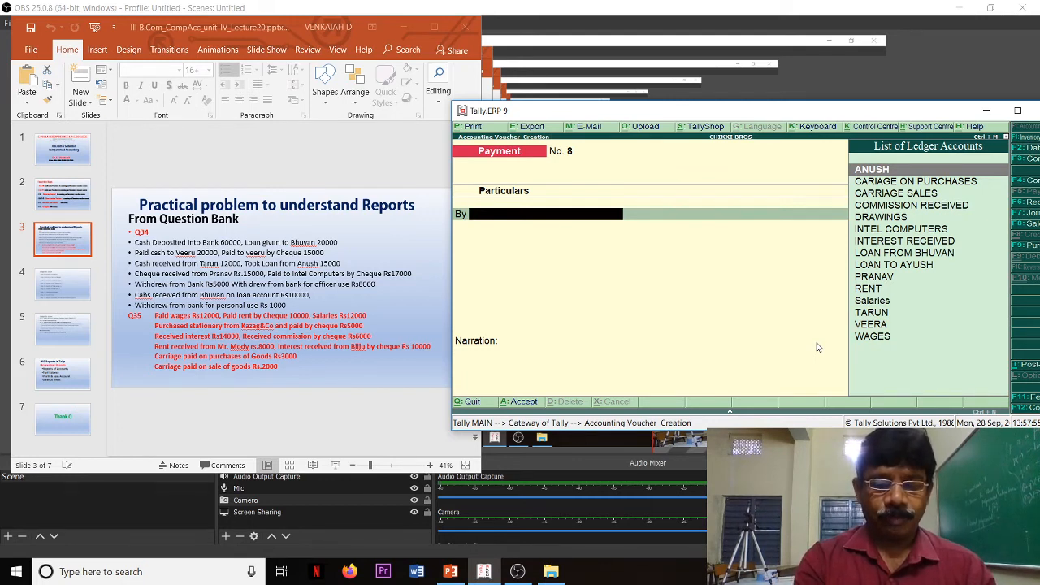
# Step: Start creating a ledger named STATIONARY from within the next payment voucher, leaving its alias empty
pyautogui.write('S')
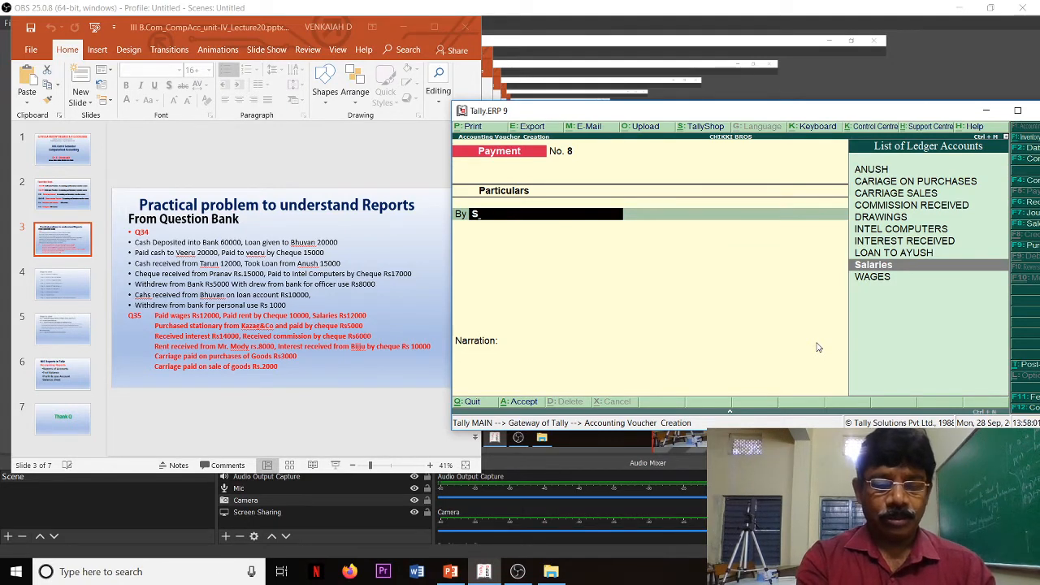
pyautogui.hotkey('alt', 'c')
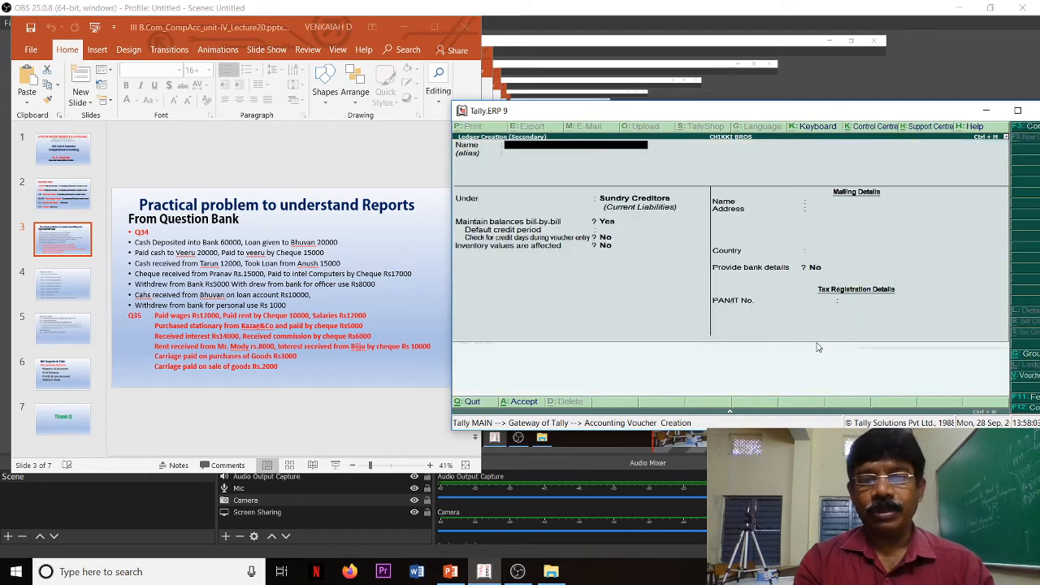
pyautogui.write('ST')
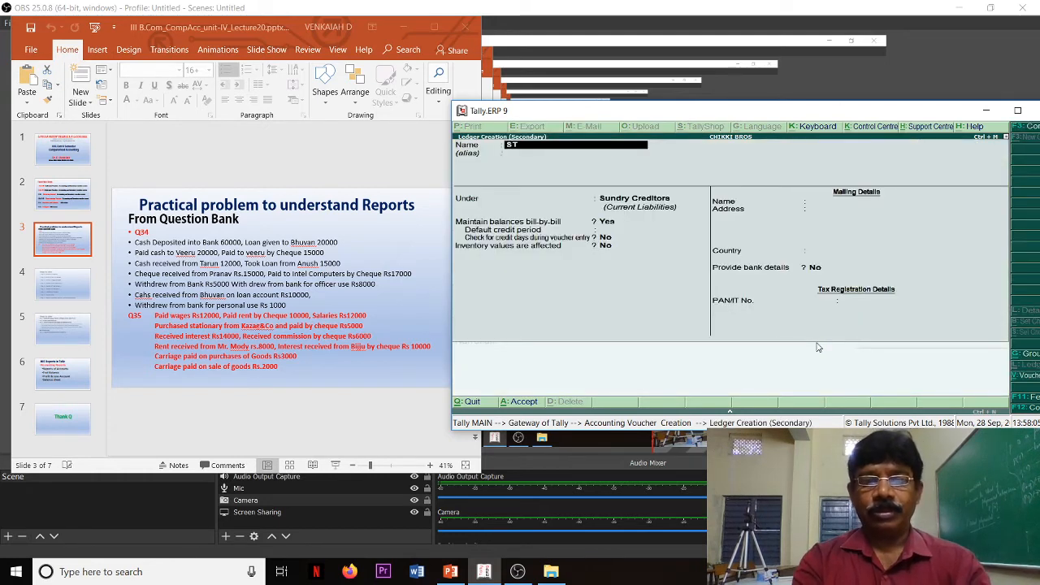
pyautogui.write('ATIONARY')
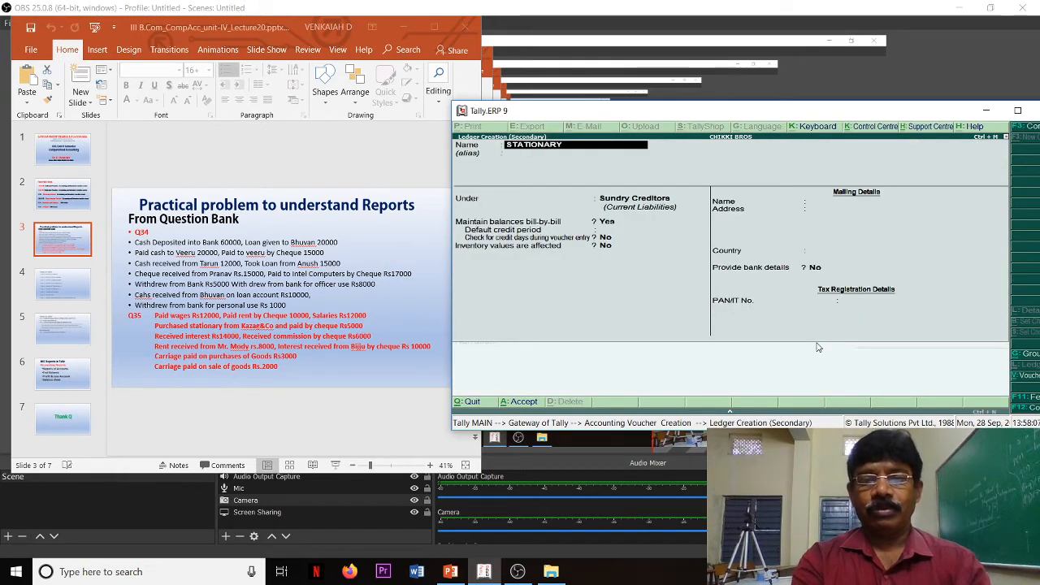
pyautogui.press('Return')
pyautogui.press('Return')
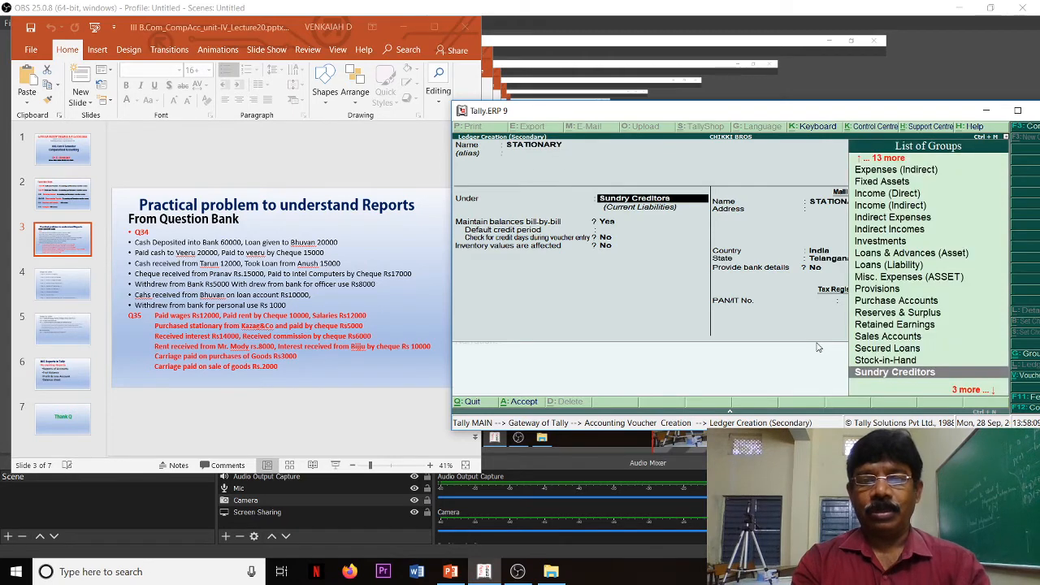
# Step: Place the STATIONARY ledger under Indirect Expenses, keep the remaining defaults and save it into the payment voucher
pyautogui.press('BackSpace')
pyautogui.press('Down')
pyautogui.press('Down')
pyautogui.press('Down')
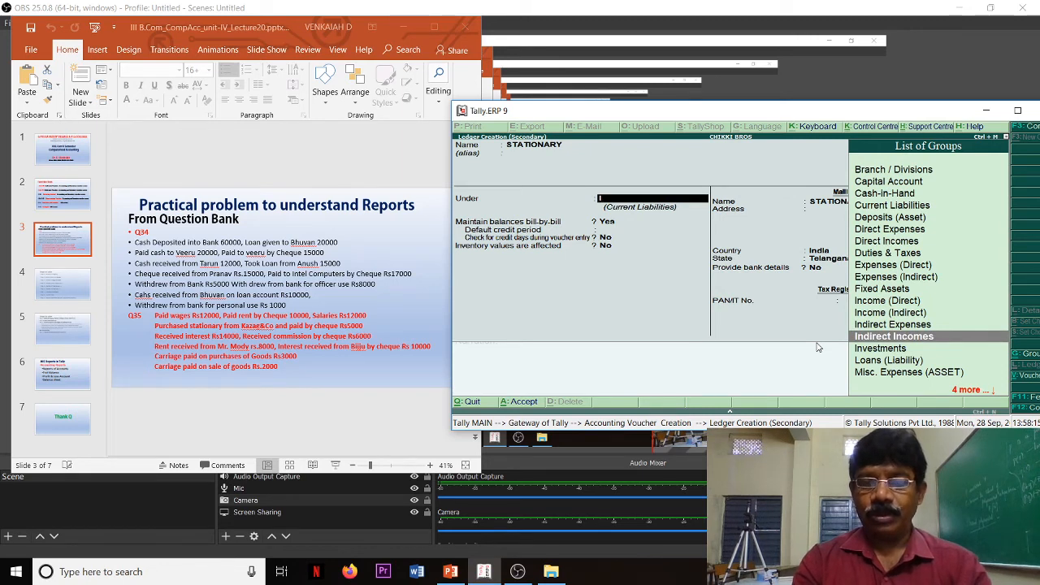
pyautogui.press('Up')
pyautogui.press('Return')
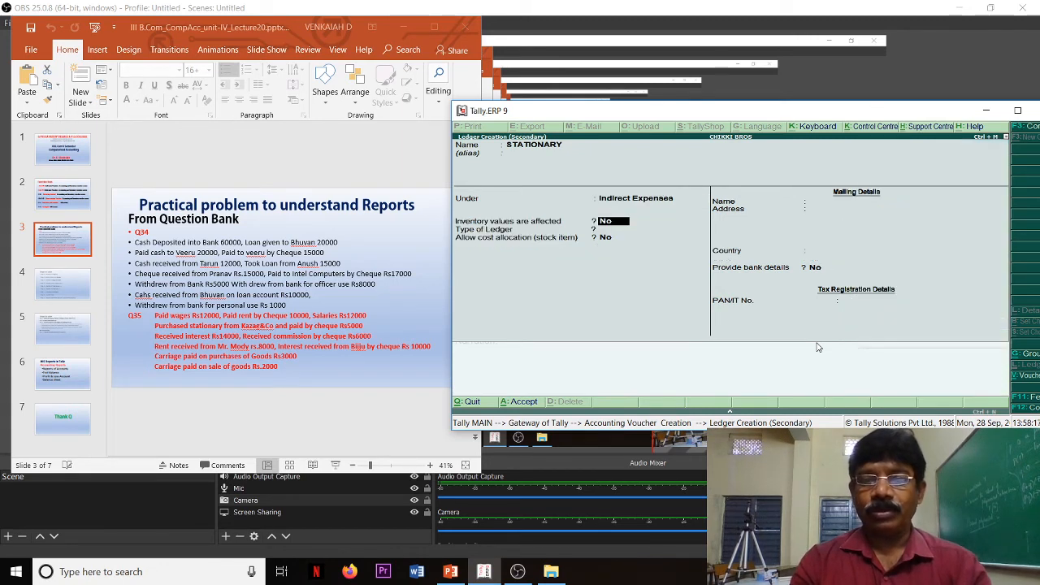
pyautogui.press('Return')
pyautogui.press('Return')
pyautogui.press('Return')
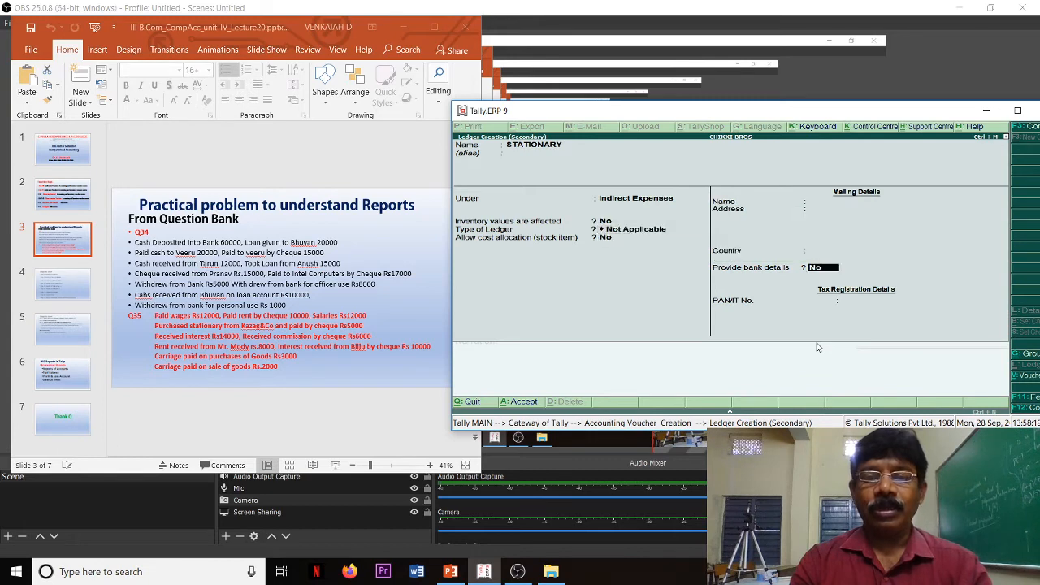
pyautogui.press('Return')
pyautogui.press('Return')
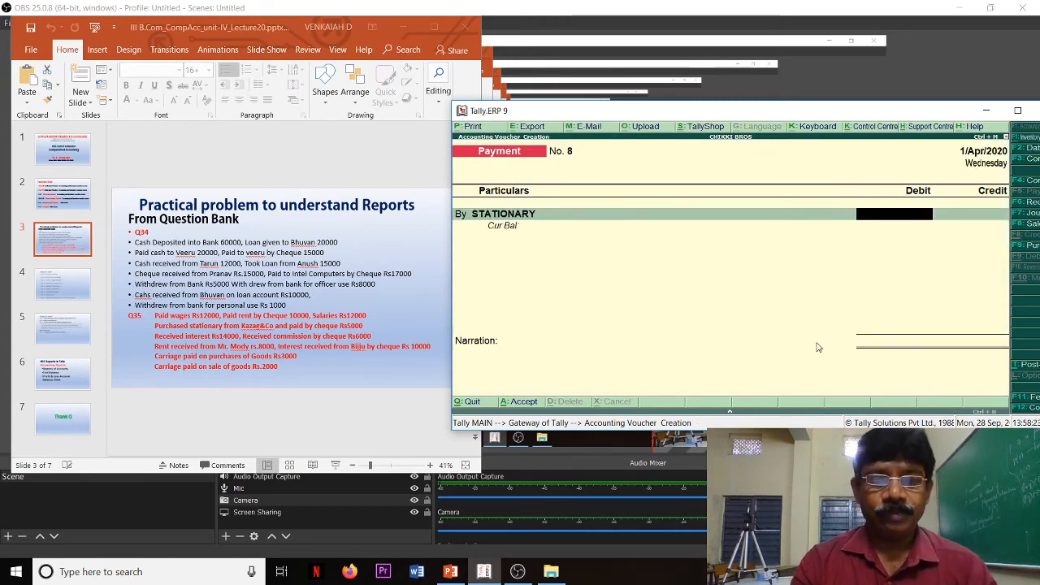
# Step: Debit the STATIONARY ledger with 5000 in the payment voucher
pyautogui.write('5000')
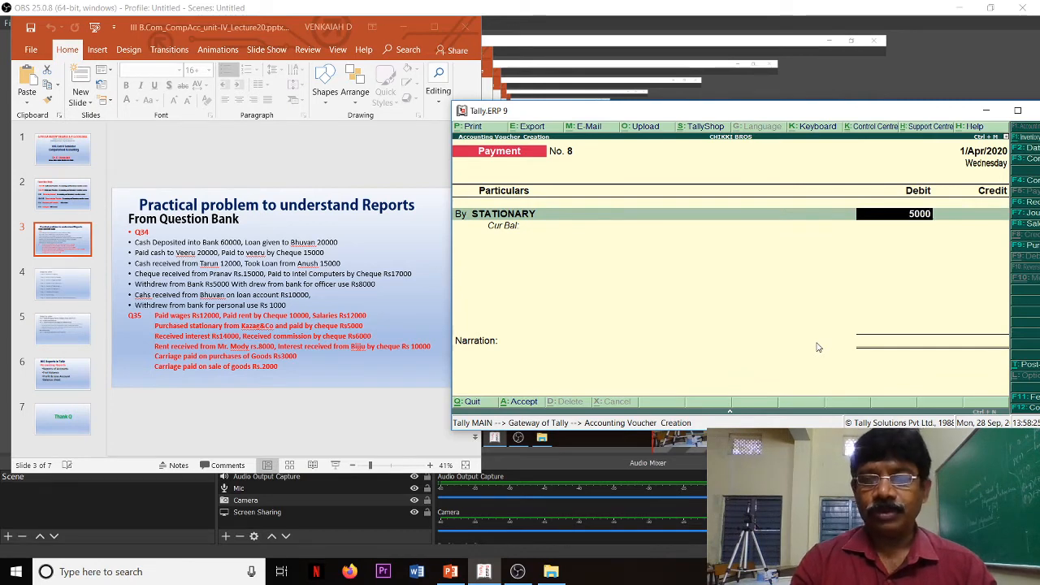
pyautogui.press('Return')
pyautogui.press('Return')
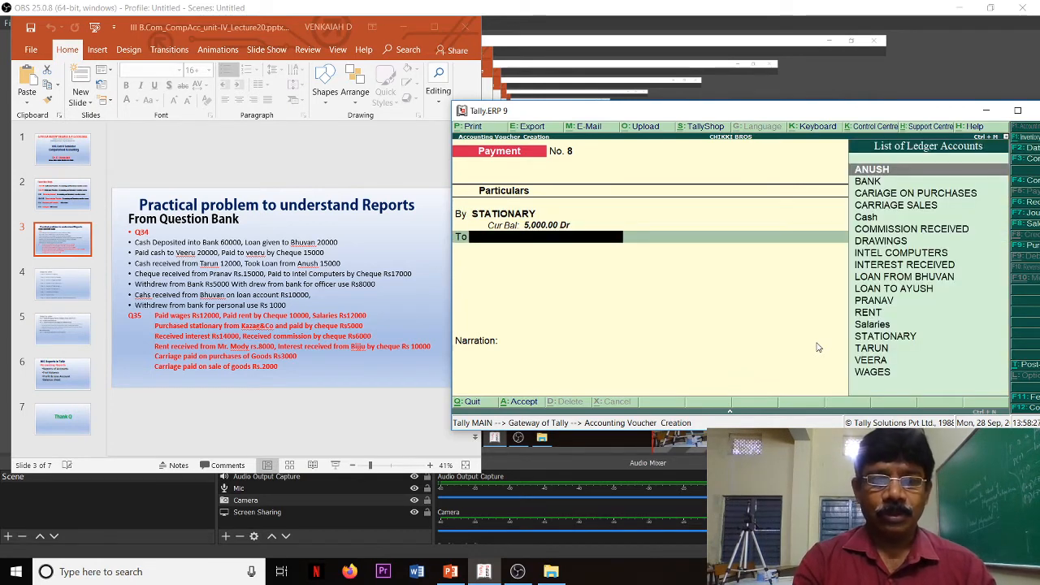
# Step: Credit the BANK ledger with 5,000 for the stationery, accept the default cheque allocation and save the payment voucher without a narration
pyautogui.write('b')
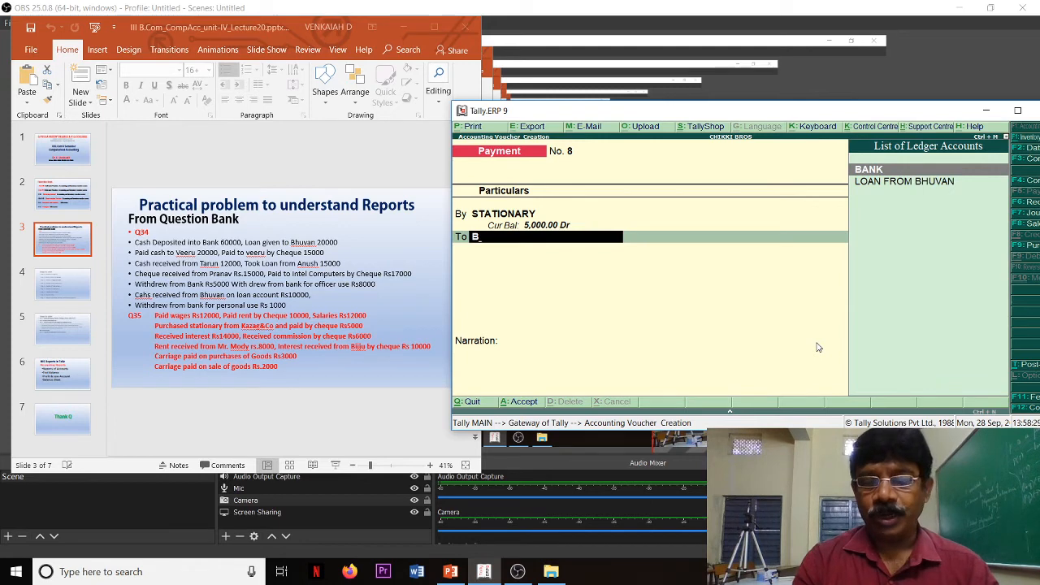
pyautogui.press('Return')
pyautogui.press('Return')
pyautogui.press('Return')
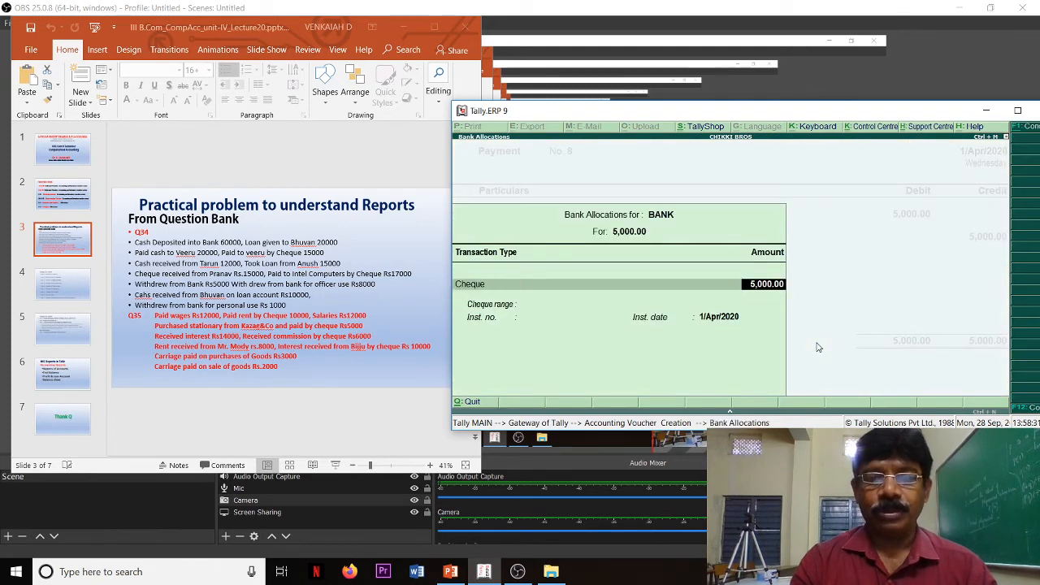
pyautogui.press('Return')
pyautogui.press('Return')
pyautogui.press('Return')
pyautogui.press('Return')
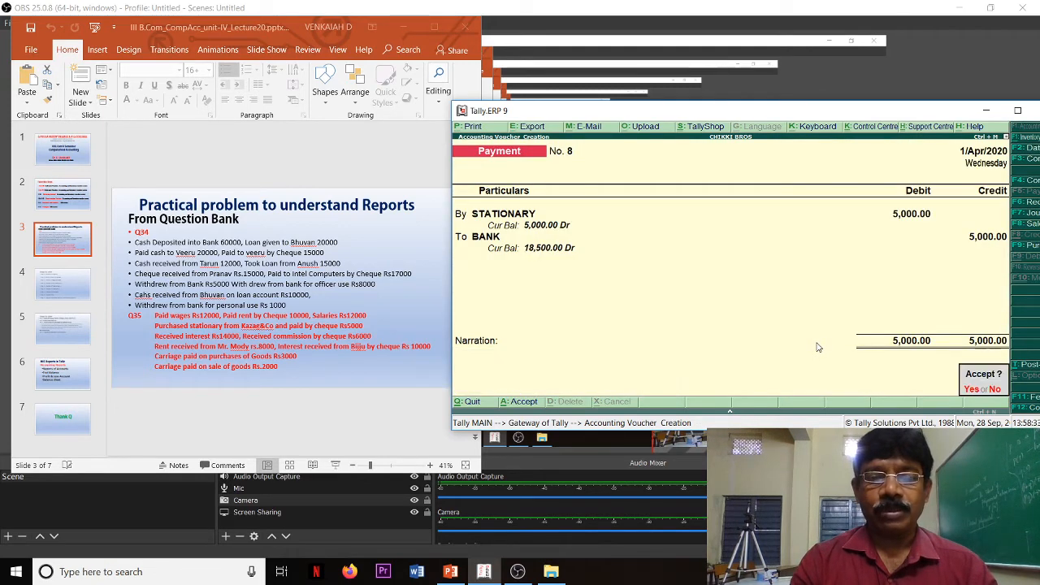
pyautogui.press('Return')
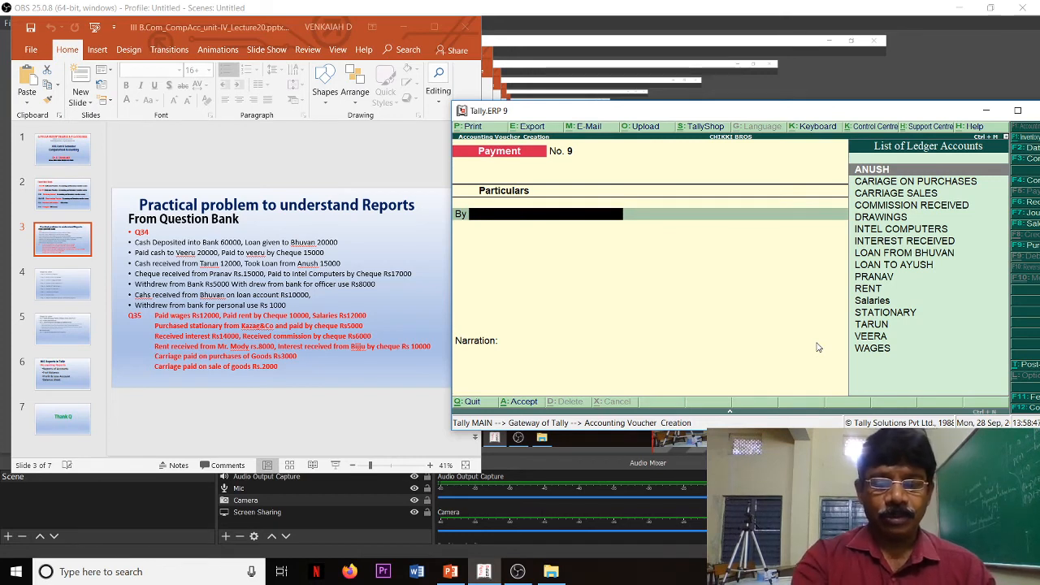
# Step: Switch voucher entry from payment to a new receipt voucher
pyautogui.press('F6')
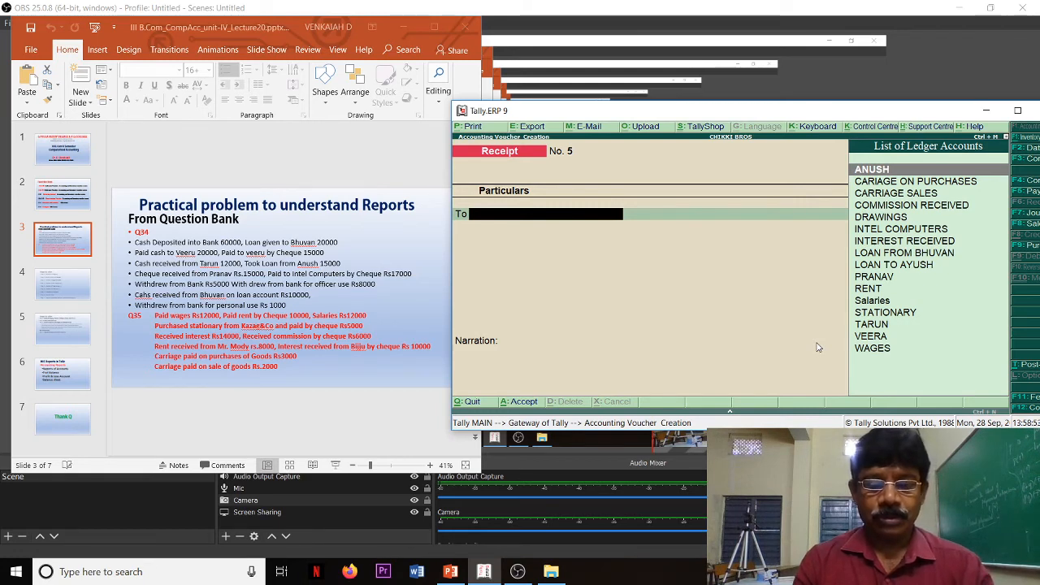
pyautogui.write('C')
pyautogui.press('Down')
pyautogui.press('Down')
pyautogui.press('Down')
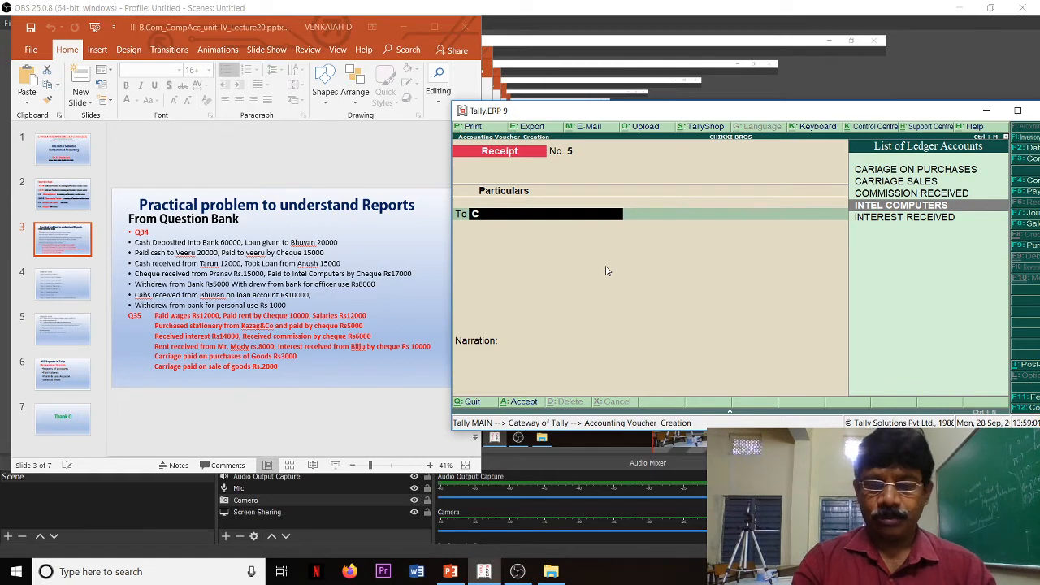
pyautogui.press('BackSpace')
# Step: Start creating a ledger named COMMISSION from within the receipt voucher, leaving its alias empty
pyautogui.hotkey('alt', 'c')
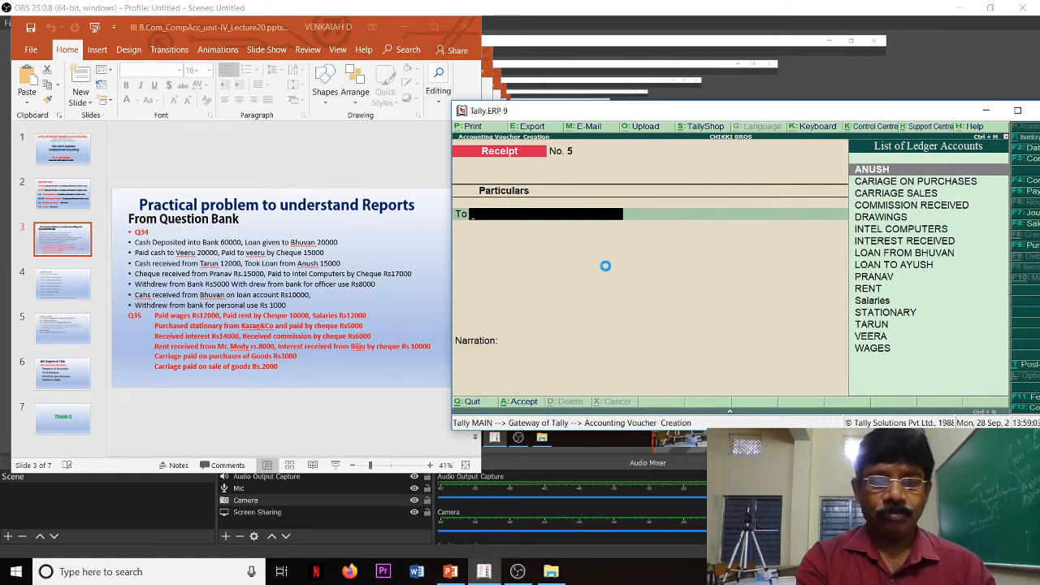
pyautogui.write('C')
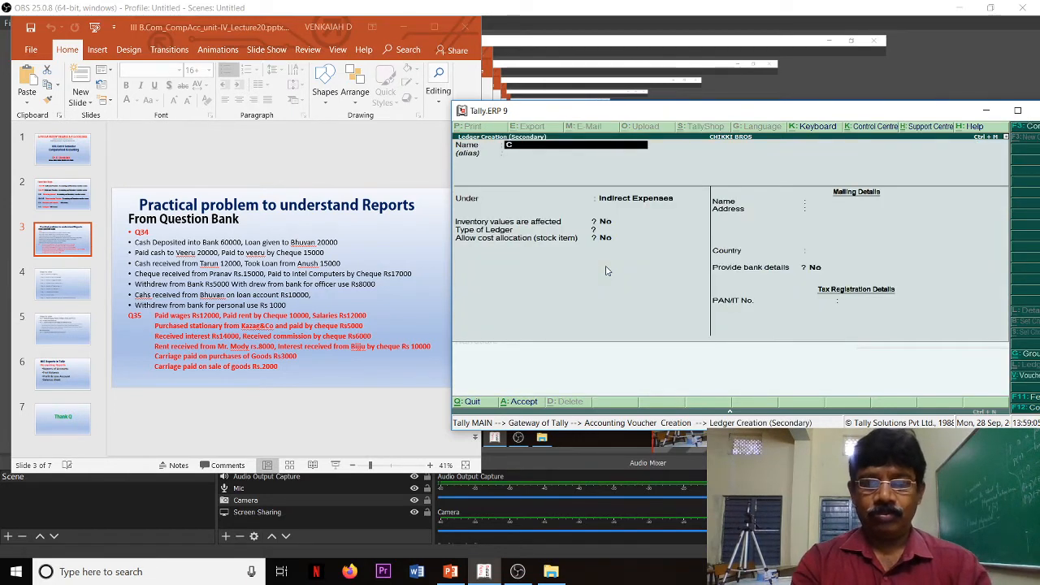
pyautogui.write('OMMISSION')
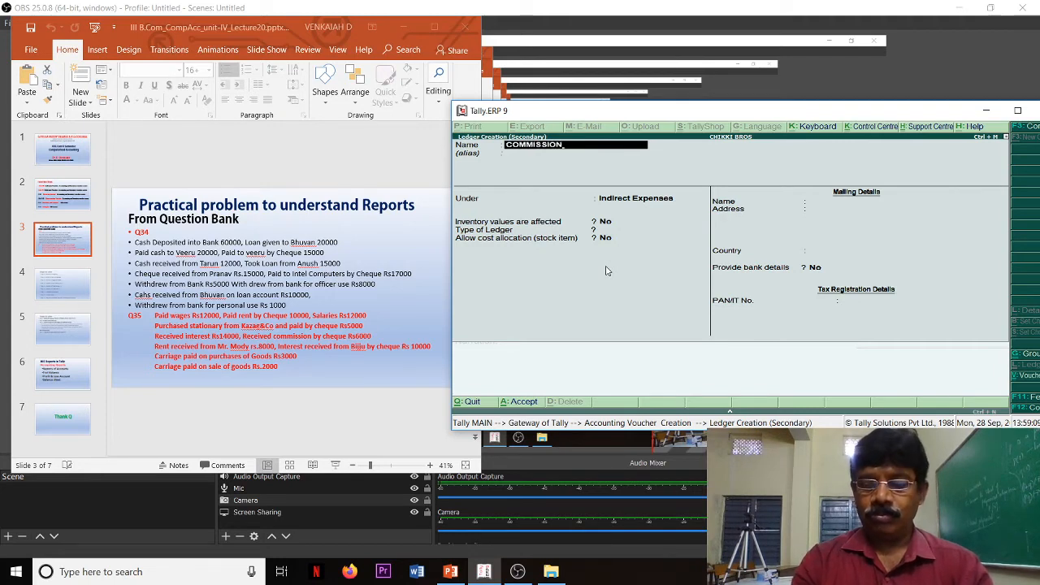
pyautogui.press('Return')
pyautogui.press('Return')
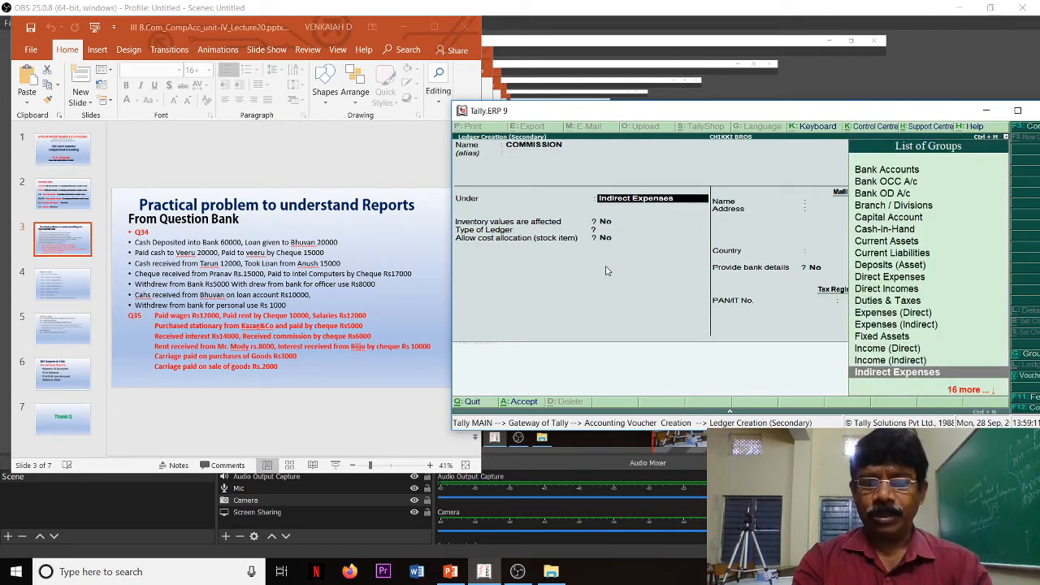
# Step: Place the COMMISSION ledger under Indirect Incomes, keep the remaining defaults and save it into the receipt voucher
pyautogui.write('i')
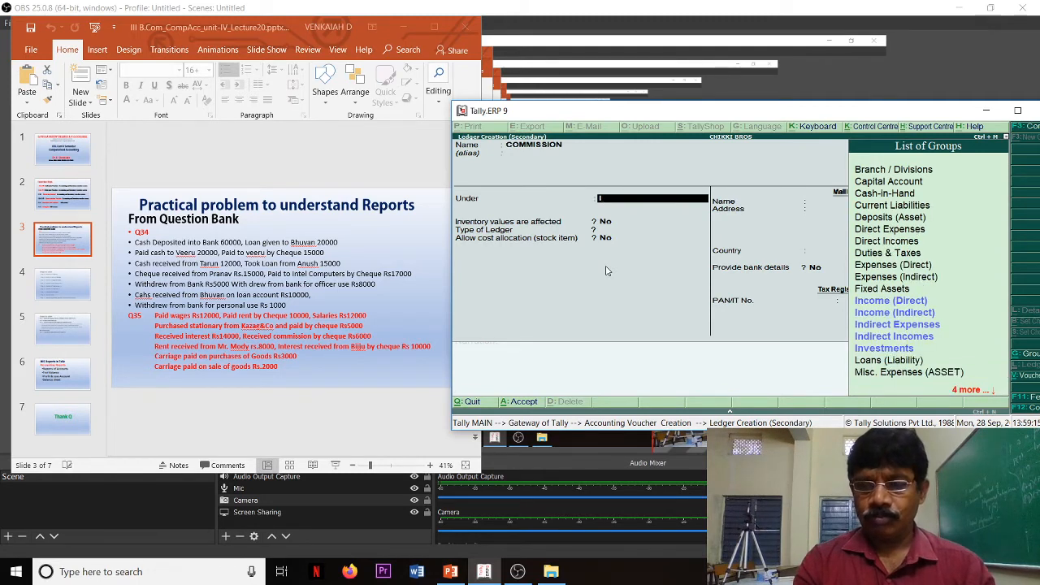
pyautogui.press('Down')
pyautogui.press('Down')
pyautogui.press('Down')
pyautogui.press('Down')
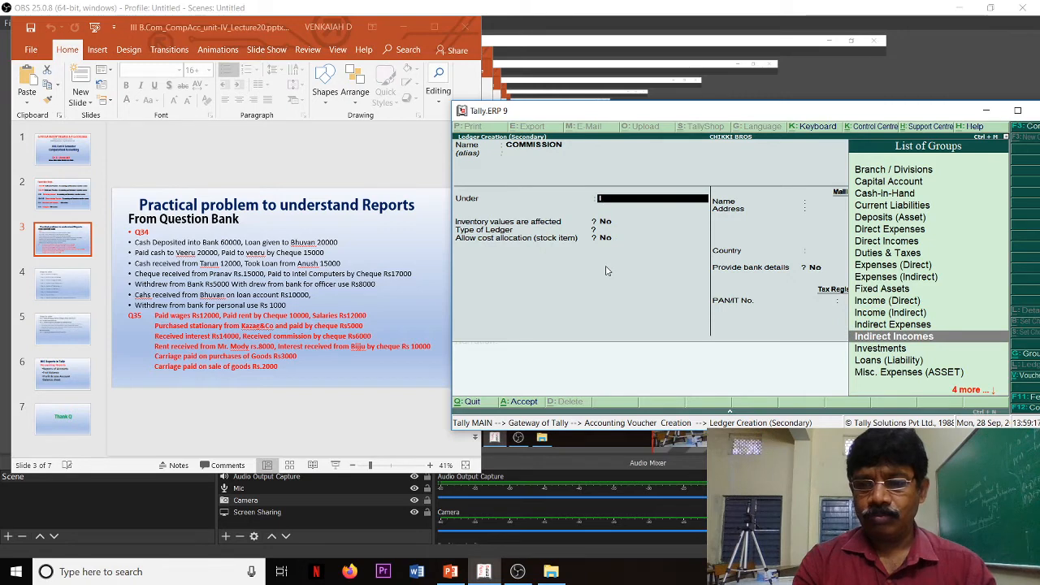
pyautogui.press('Return')
pyautogui.press('Return')
pyautogui.press('Return')
pyautogui.press('Return')
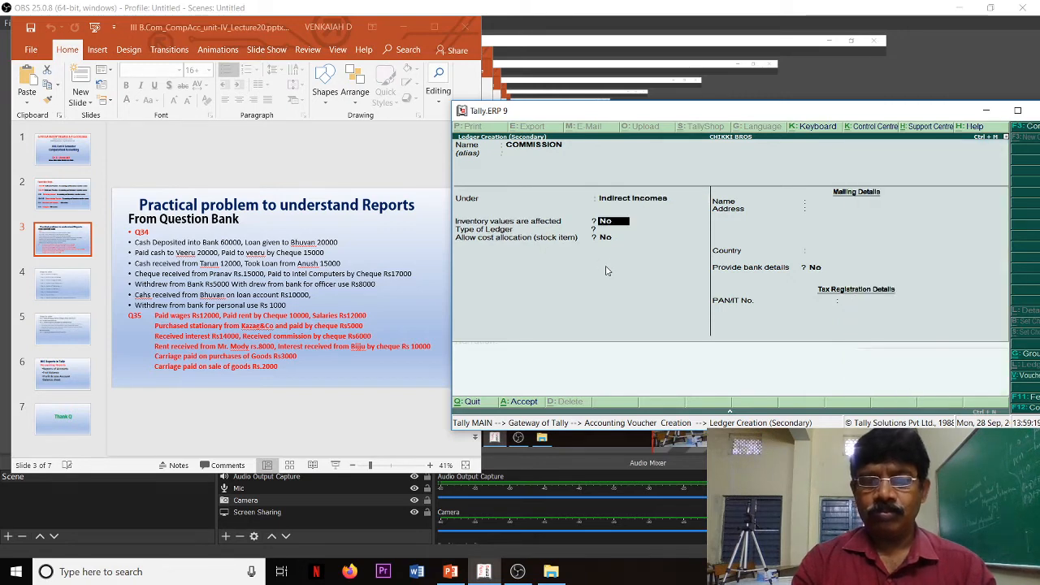
pyautogui.press('Return')
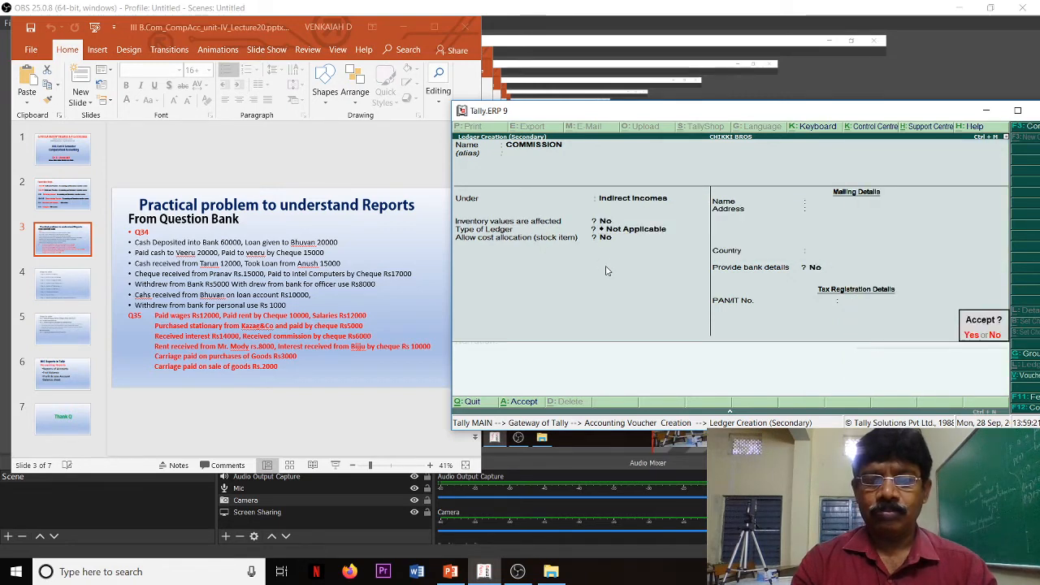
pyautogui.press('Return')
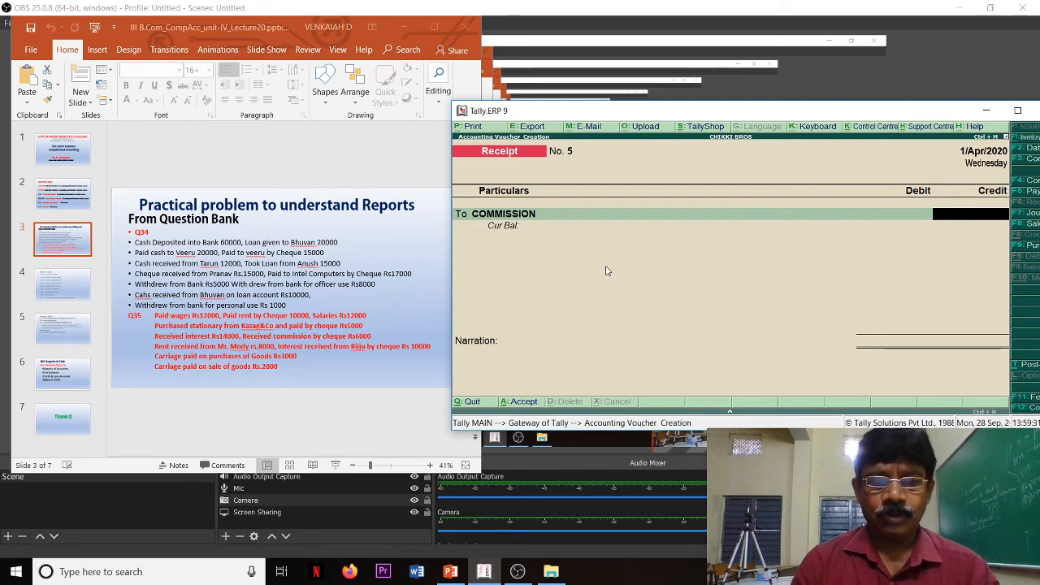
# Step: Credit the COMMISSION ledger with 6,000 and add a second credit line for INTEREST RECEIVED
pyautogui.write('6,000')
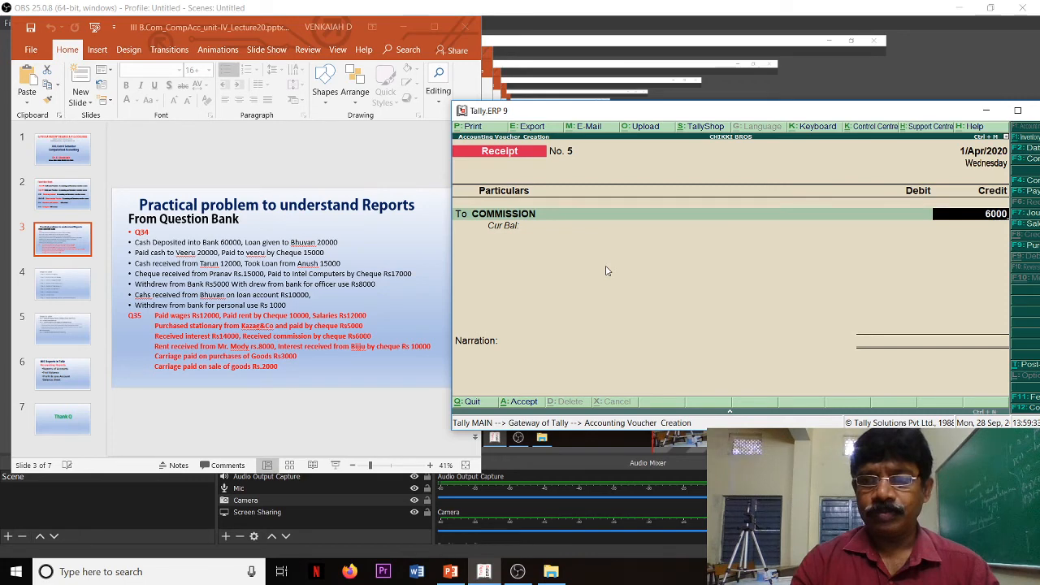
pyautogui.press('Return')
pyautogui.write('tO')
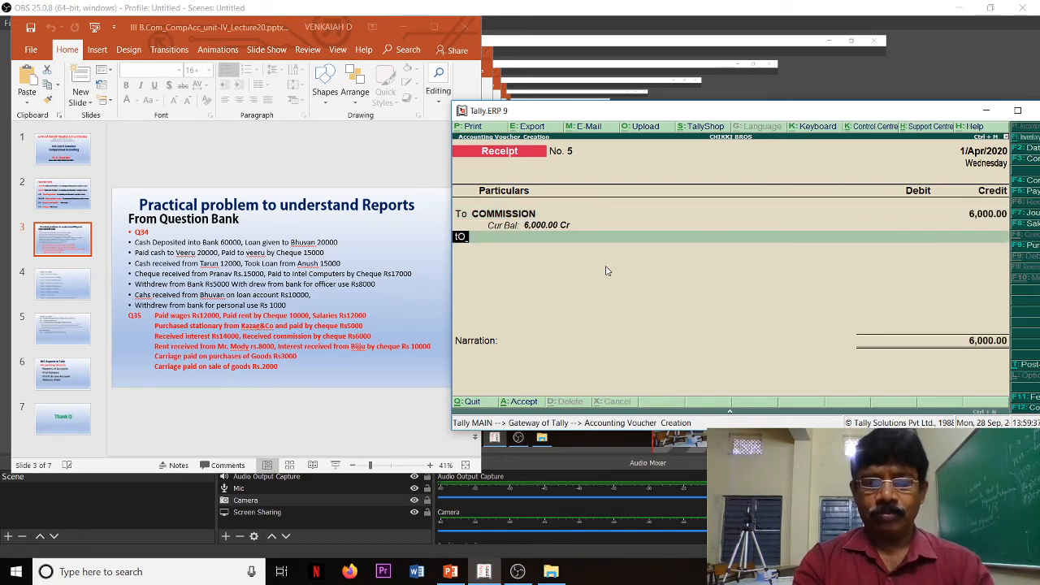
pyautogui.press('Return')
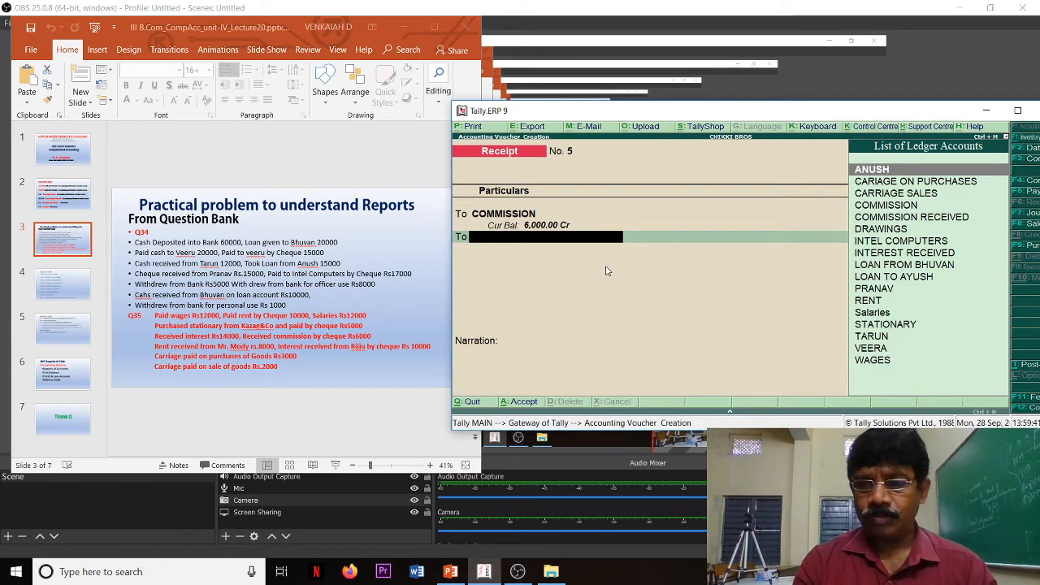
pyautogui.press('Down')
pyautogui.press('Down')
pyautogui.press('Down')
pyautogui.press('Down')
pyautogui.press('Down')
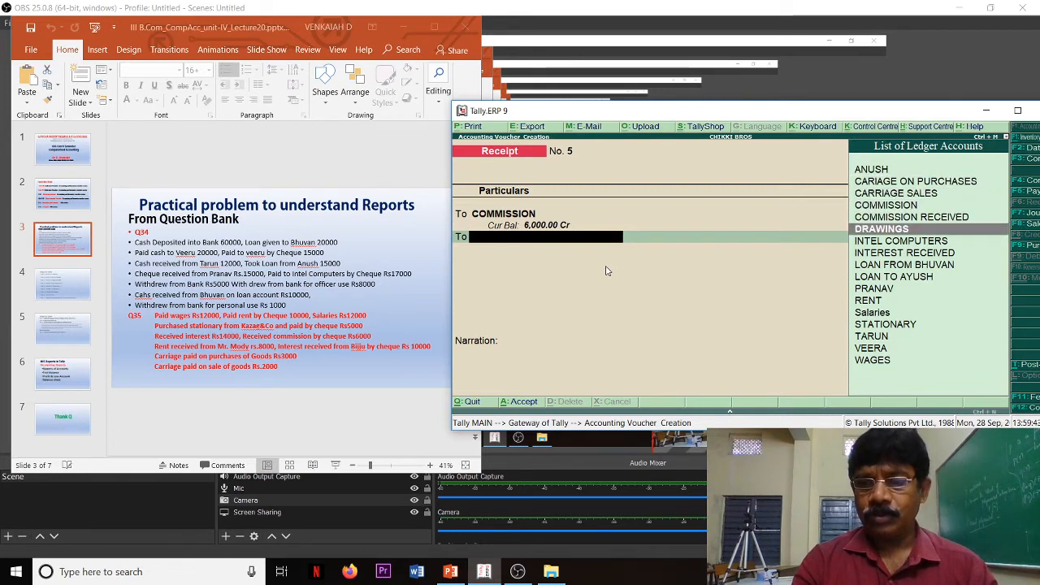
pyautogui.press('Down')
pyautogui.press('Down')
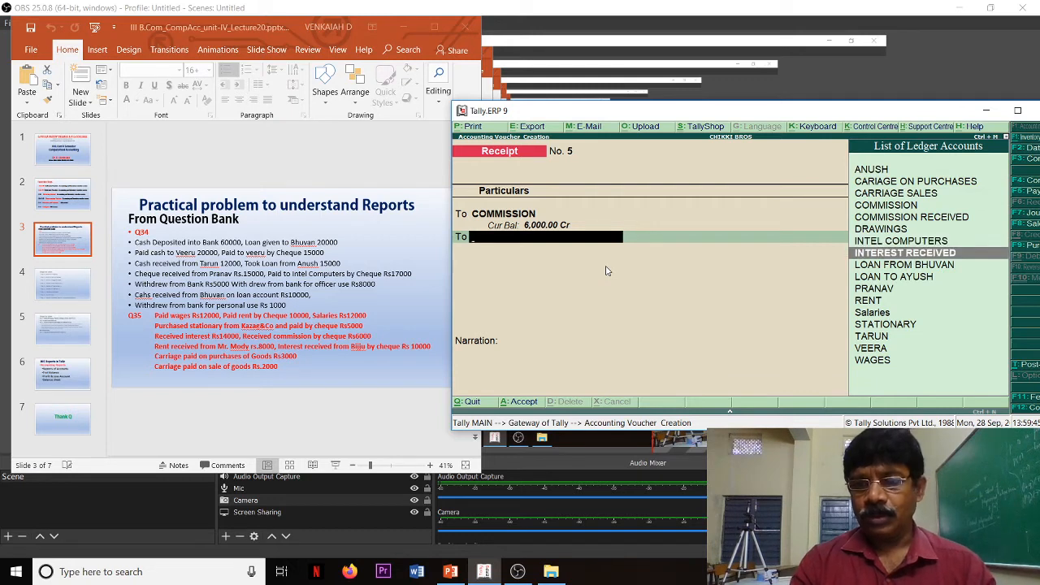
pyautogui.press('Return')
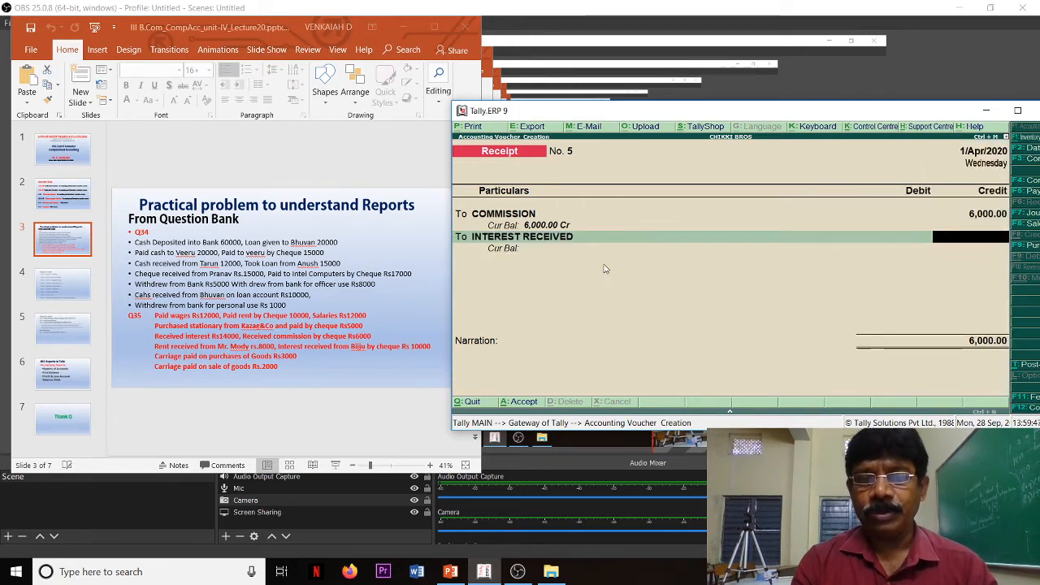
# Step: Replace the COMMISSION ledger on the first credit line of the receipt voucher with COMMISSION RECEIVED
pyautogui.press('BackSpace')
pyautogui.press('BackSpace')
pyautogui.press('BackSpace')
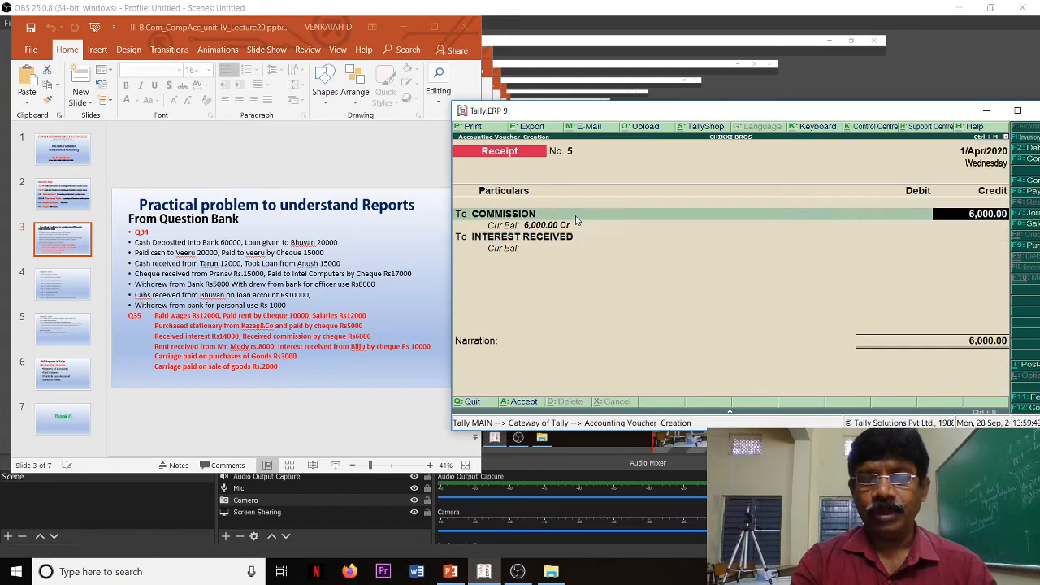
pyautogui.press('BackSpace')
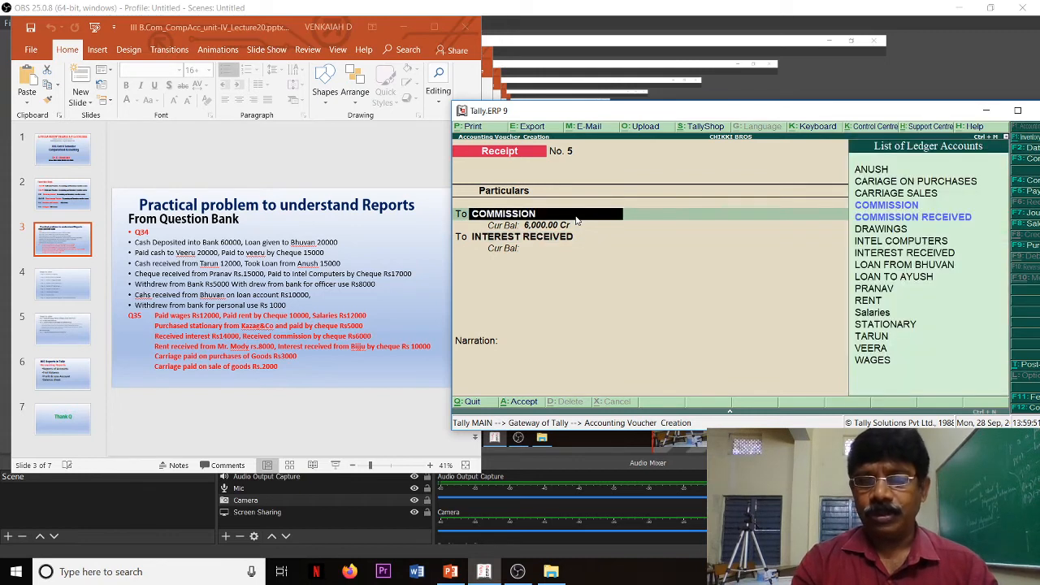
pyautogui.press('Down')
pyautogui.press('Return')
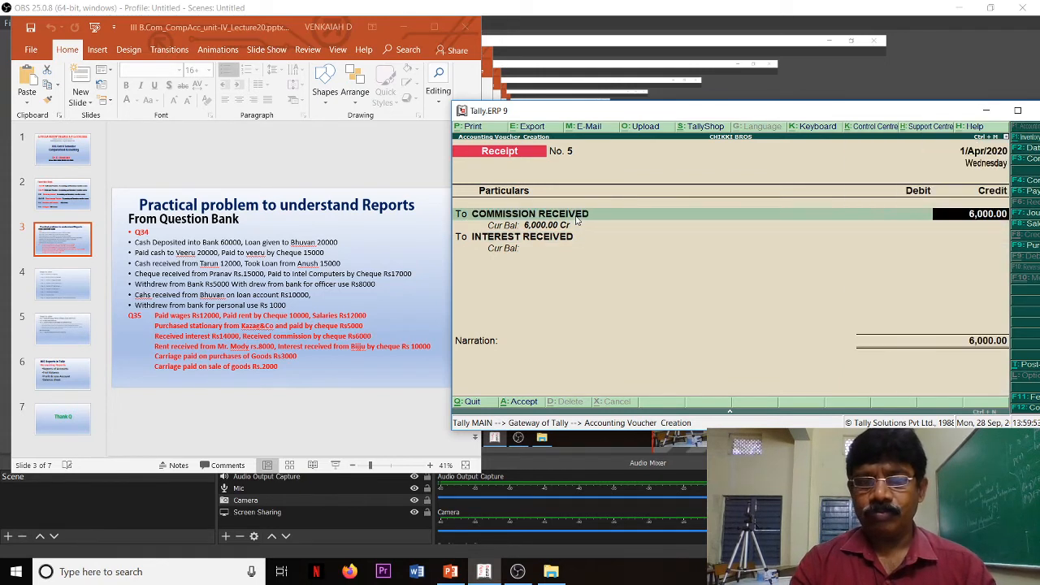
pyautogui.press('Return')
pyautogui.press('Return')
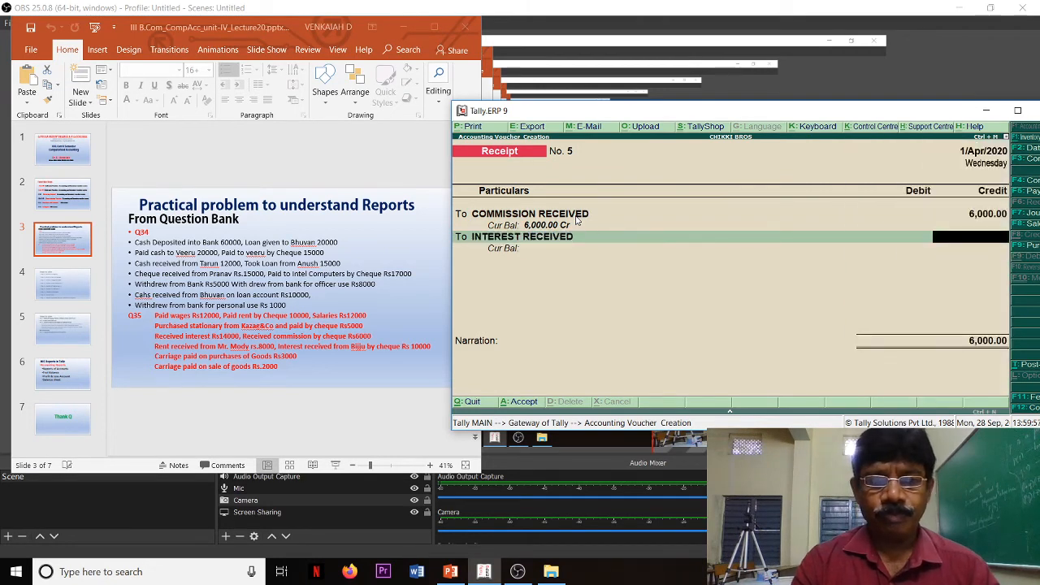
# Step: Credit INTEREST RECEIVED with 14,000 in the receipt voucher
pyautogui.write('4000')
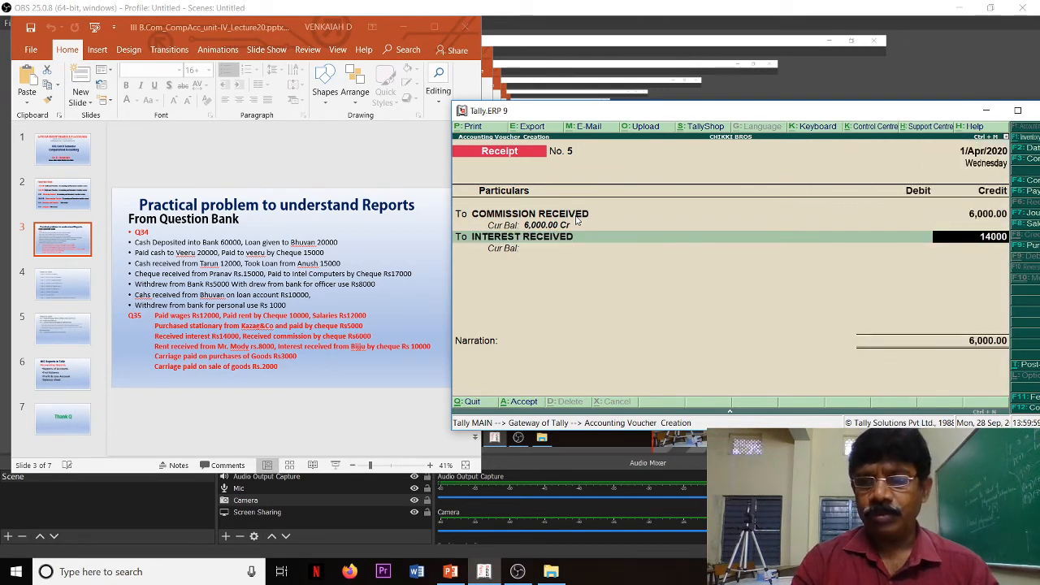
pyautogui.press('Return')
pyautogui.press('Return')
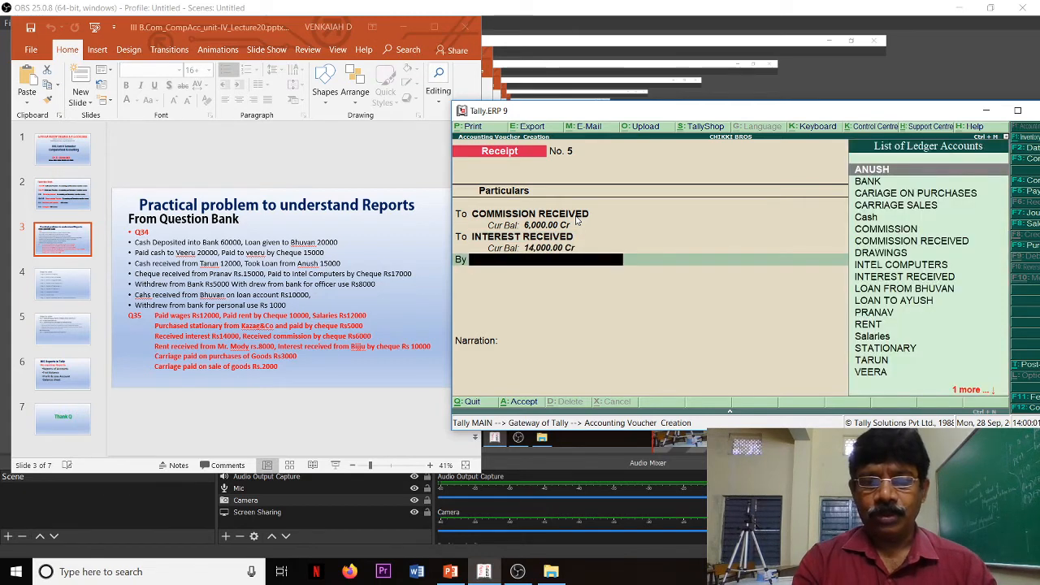
# Step: Debit the Cash ledger with 14,000 for the interest received
pyautogui.write('c')
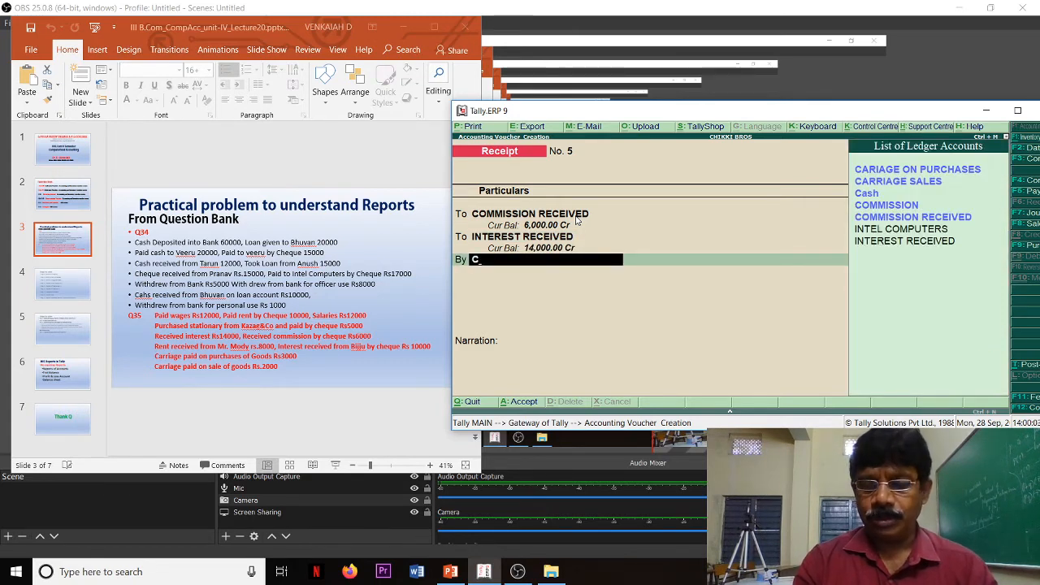
pyautogui.press('Down')
pyautogui.press('Down')
pyautogui.press('Down')
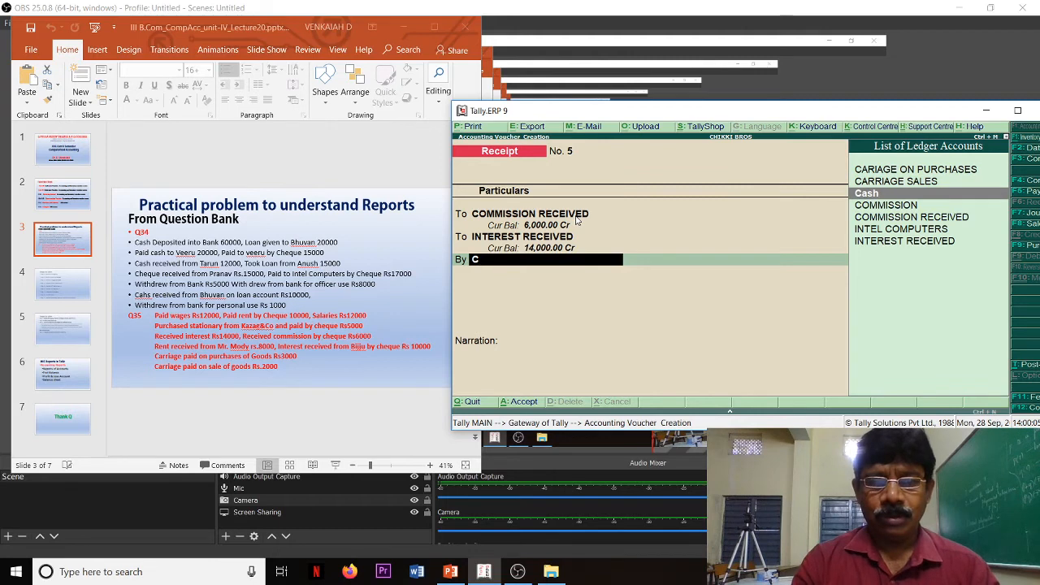
pyautogui.press('Return')
pyautogui.write('14000')
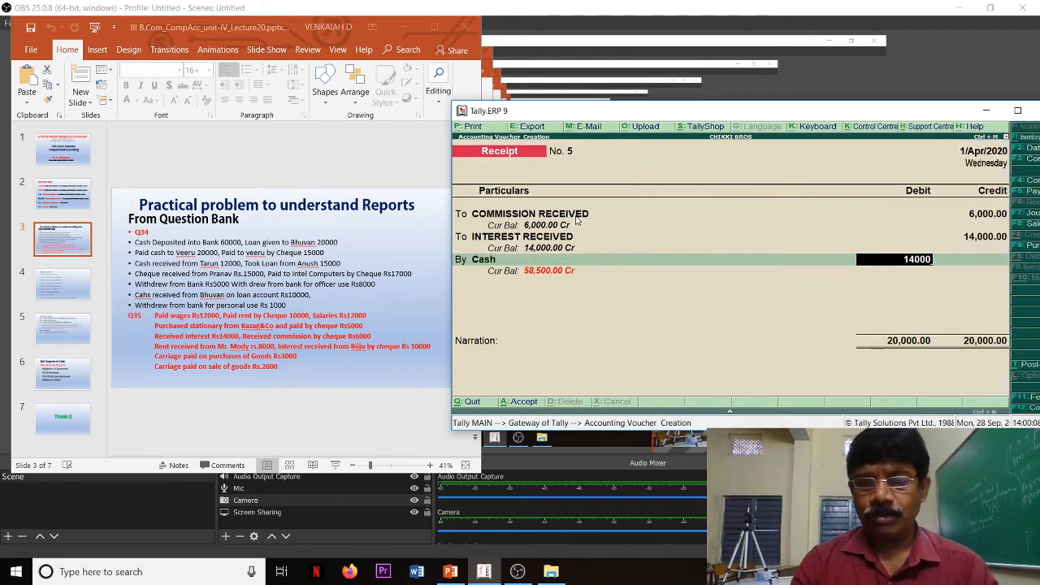
pyautogui.press('Return')
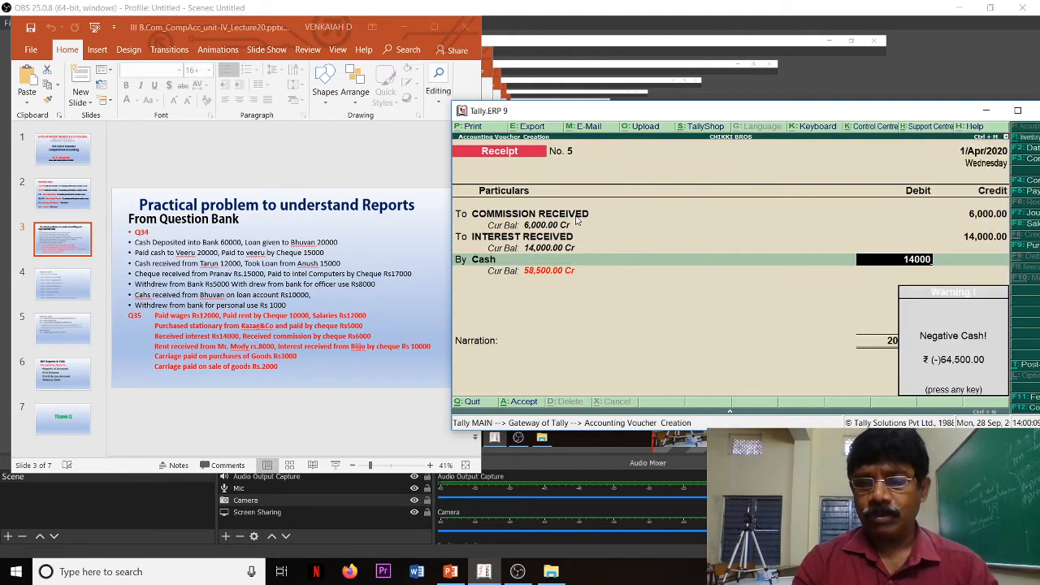
pyautogui.press('Return')
pyautogui.press('Return')
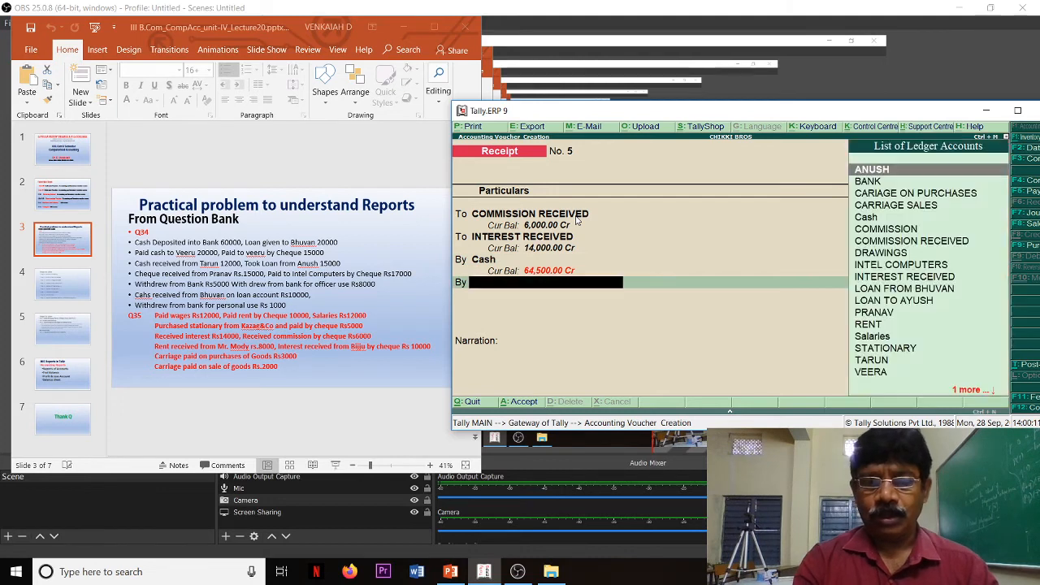
# Step: Debit the BANK ledger with 6,000 using the default cheque allocation, and save the receipt voucher without a narration
pyautogui.write('b')
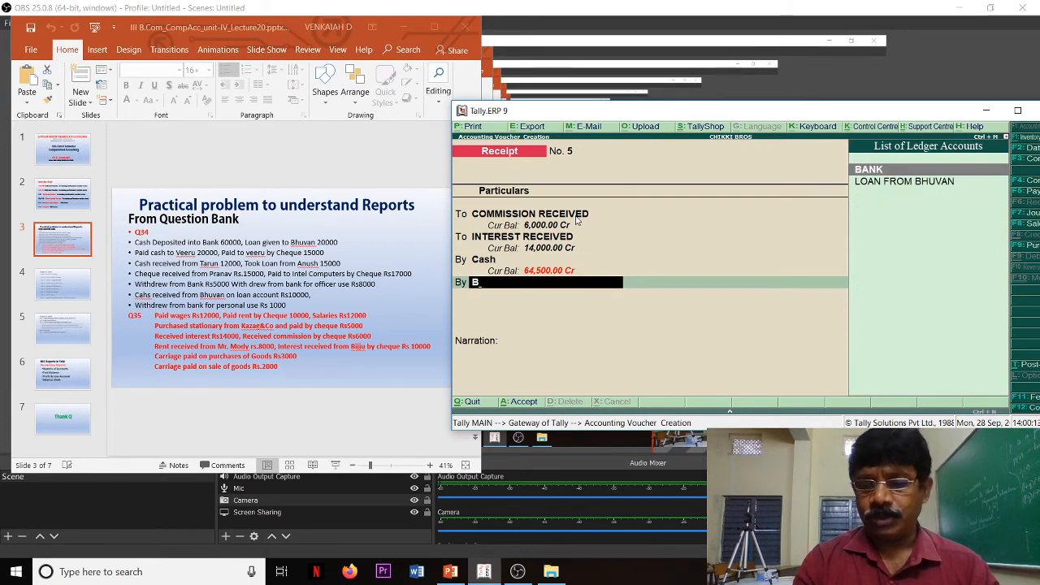
pyautogui.press('Return')
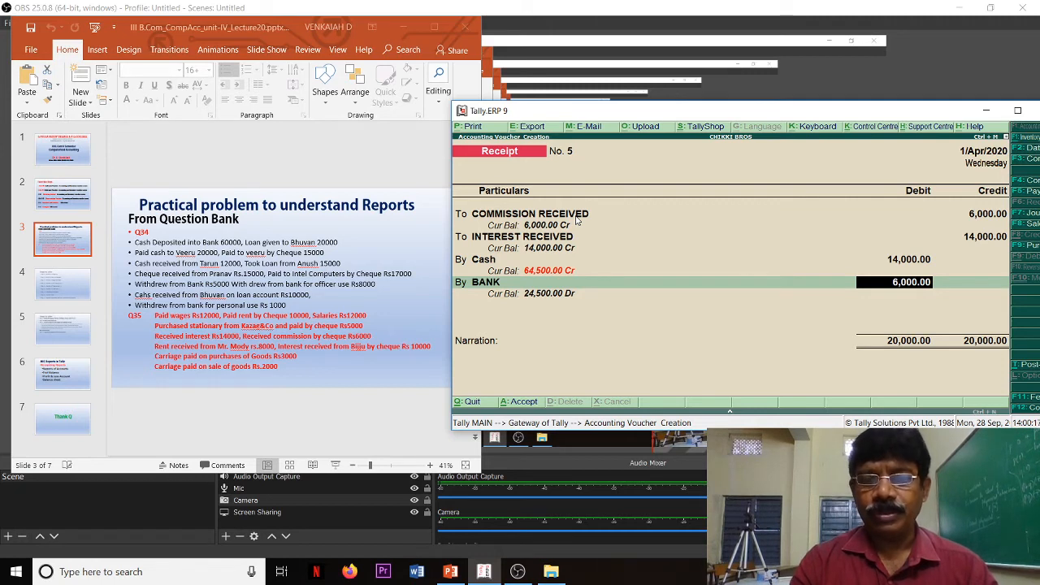
pyautogui.press('Return')
pyautogui.press('Return')
pyautogui.press('Return')
pyautogui.press('Return')
pyautogui.press('Return')
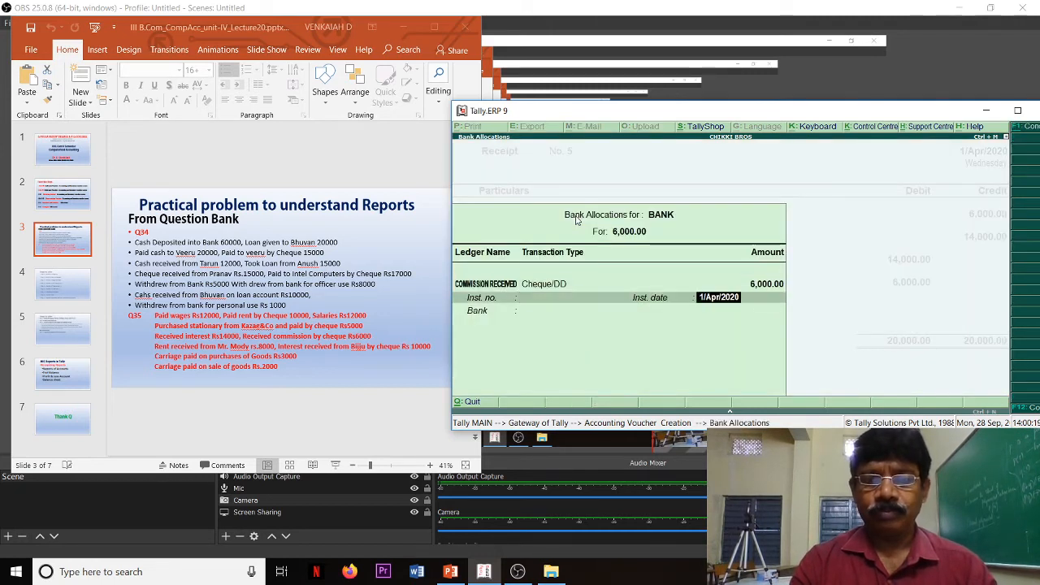
pyautogui.press('Return')
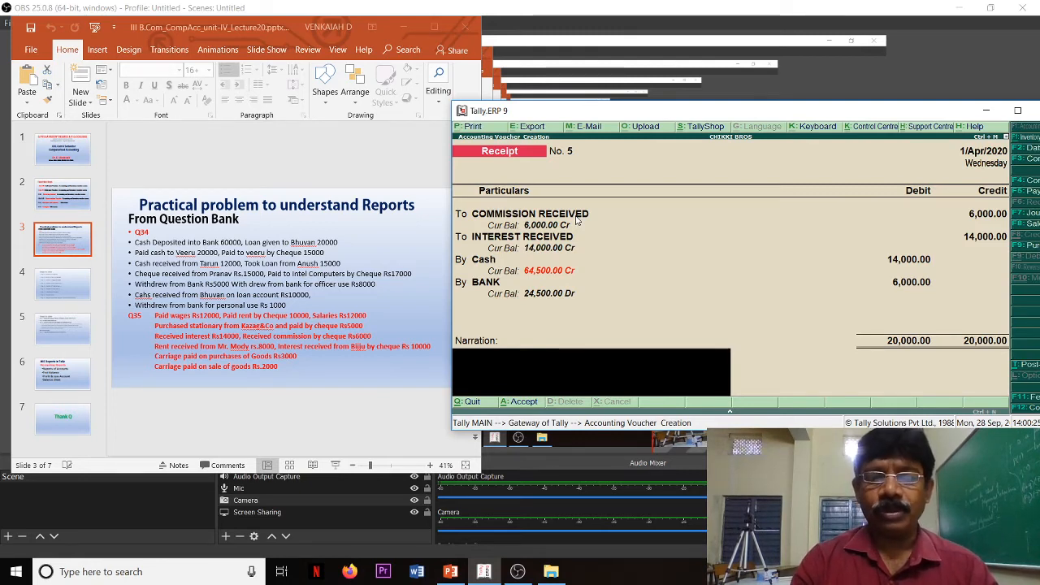
pyautogui.press('Return')
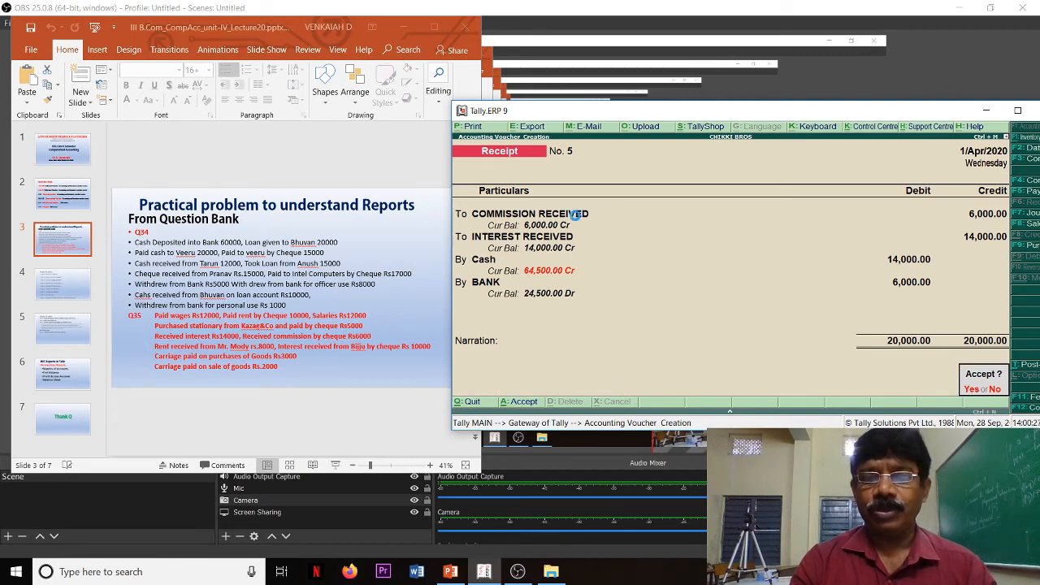
pyautogui.press('Return')
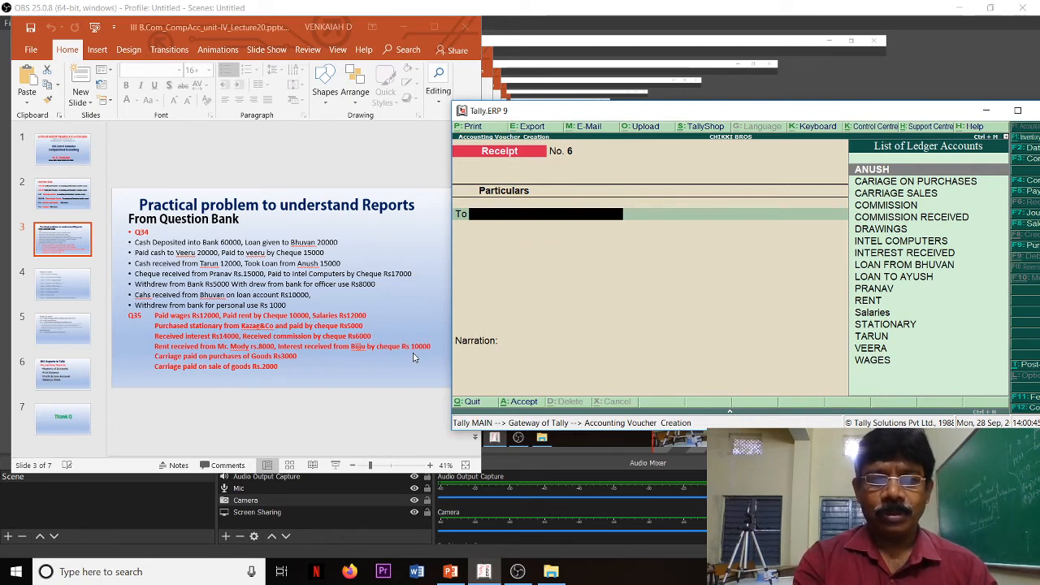
# Step: Credit the RENT ledger with 8,000 in the new receipt voucher
pyautogui.write('R')
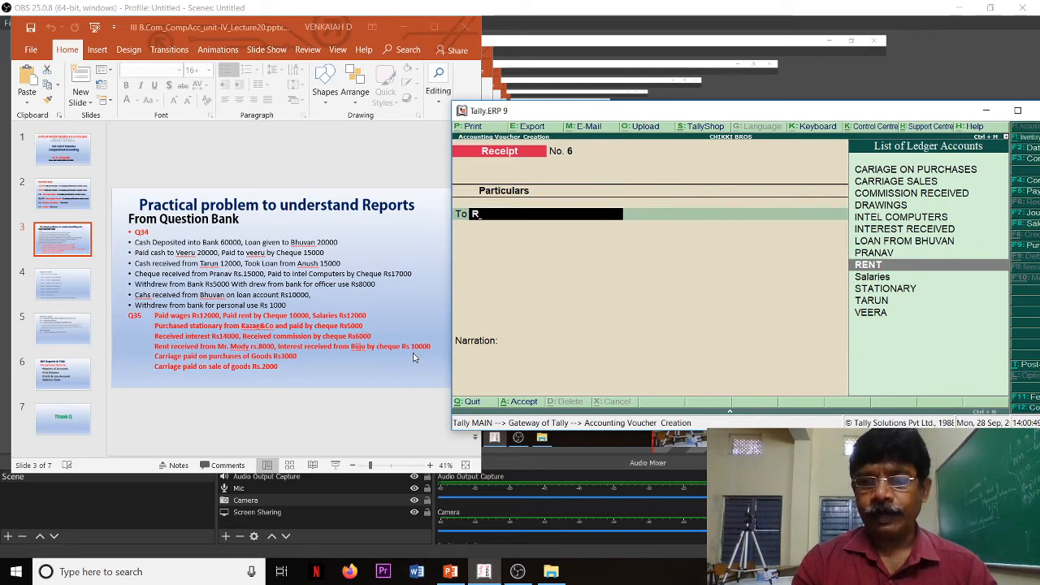
pyautogui.press('Return')
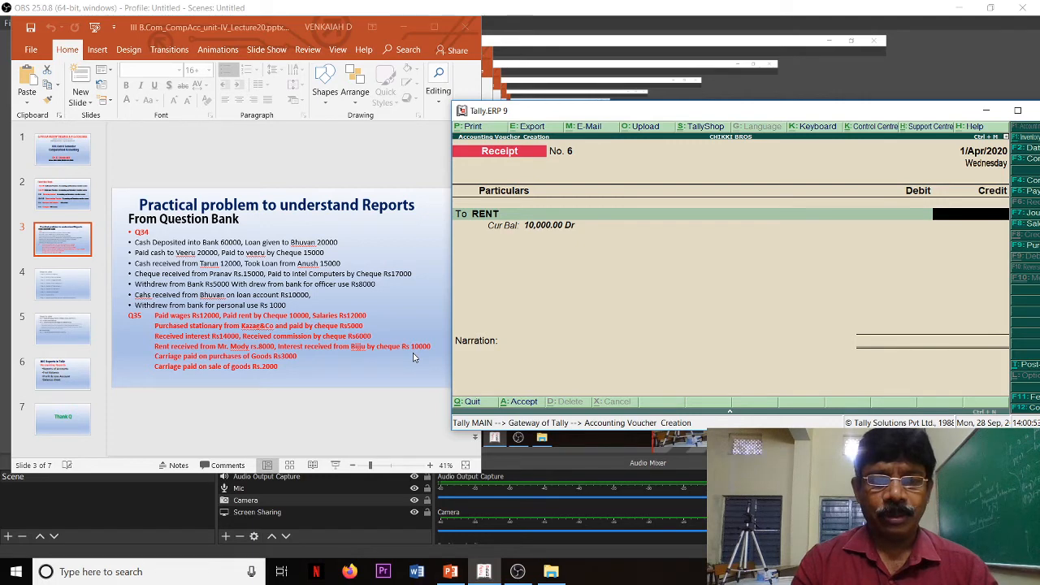
pyautogui.write('8000')
pyautogui.press('Return')
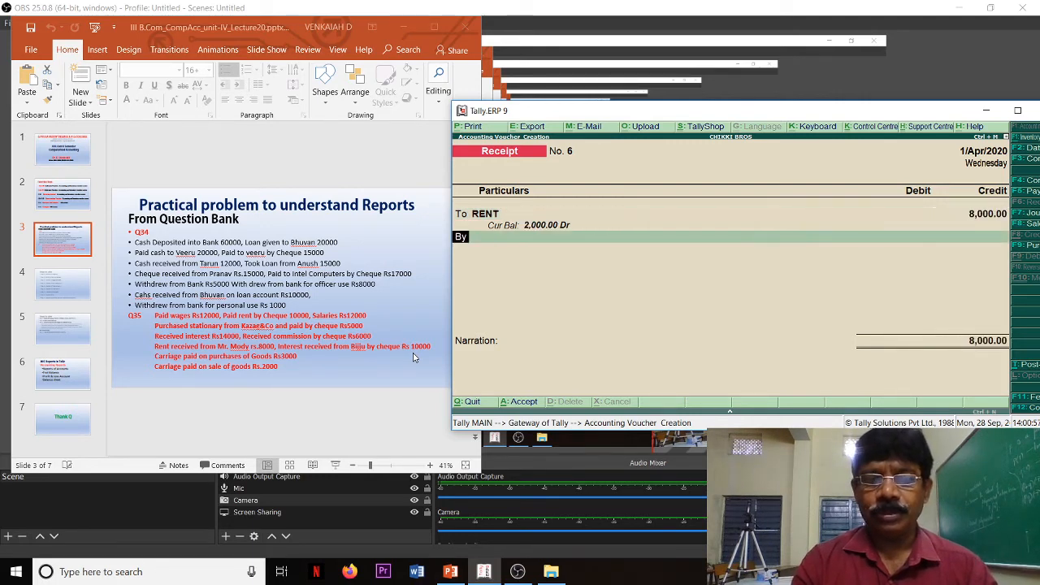
# Step: Add a second credit line for INTEREST RECEIVED with an amount of 10,000
pyautogui.write('tO')
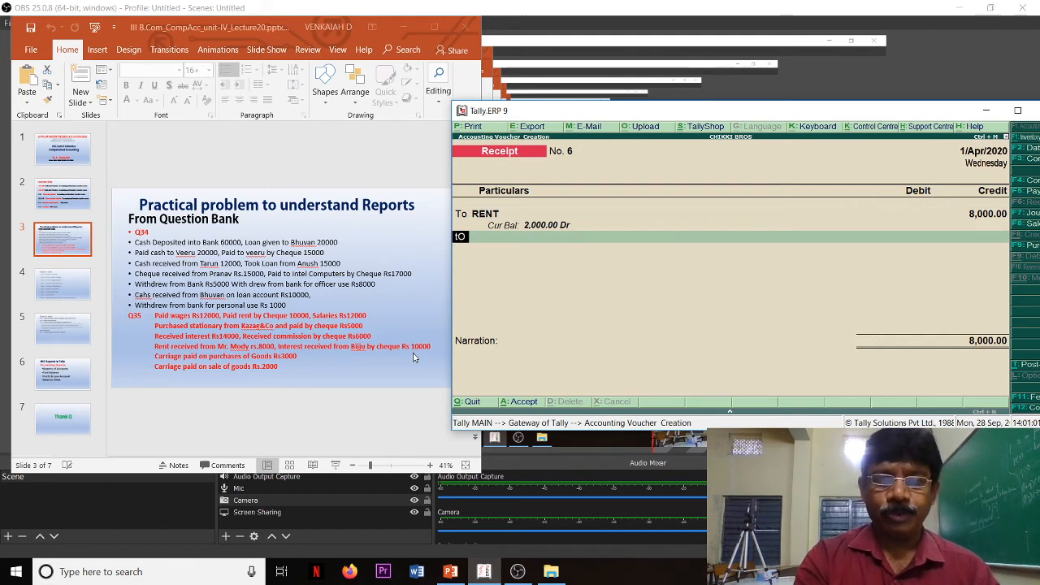
pyautogui.press('Return')
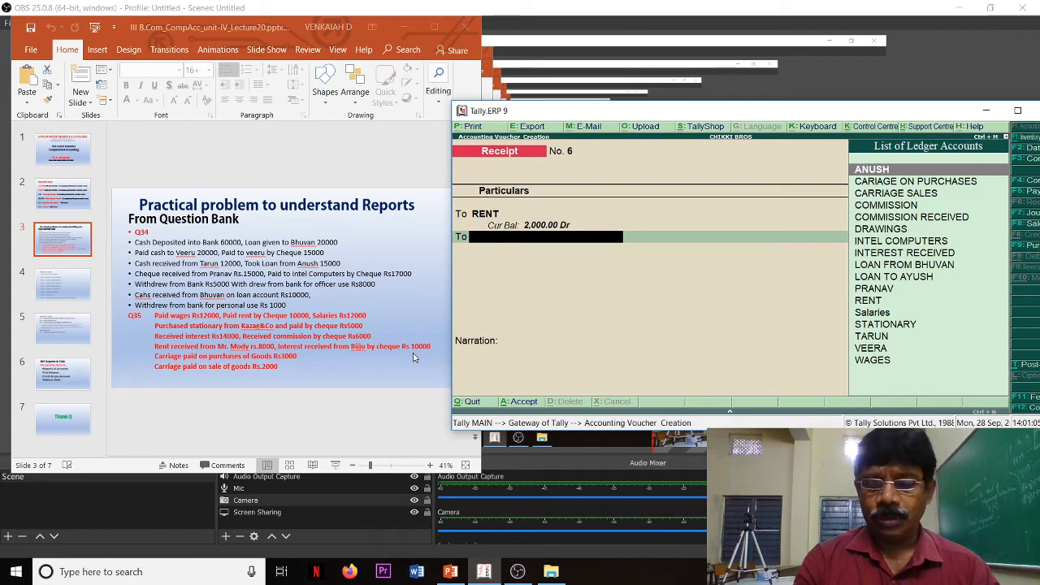
pyautogui.press('Down')
pyautogui.press('Down')
pyautogui.press('Down')
pyautogui.press('Down')
pyautogui.press('Down')
pyautogui.press('Down')
pyautogui.press('Down')
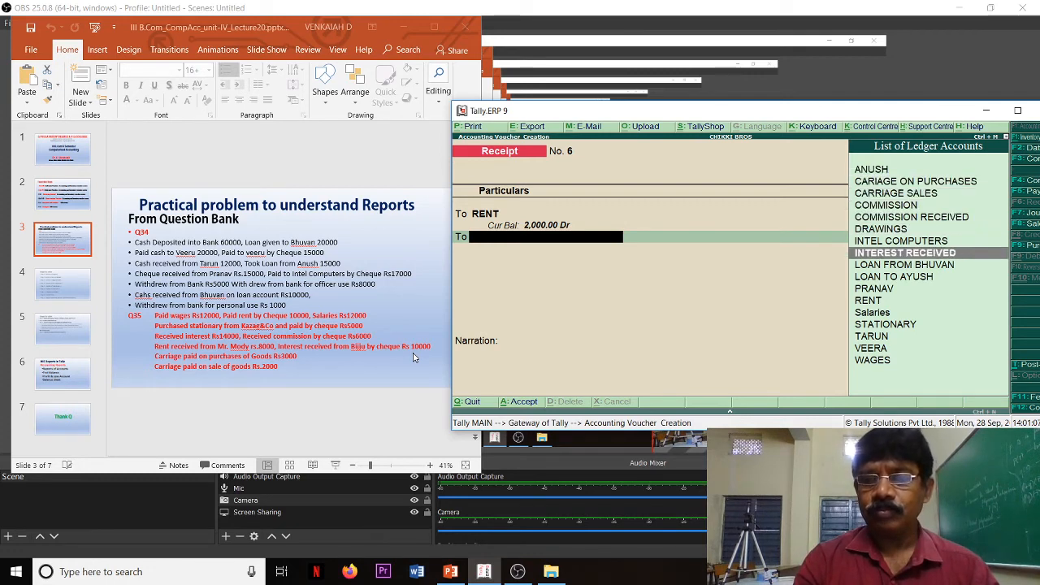
pyautogui.press('Return')
pyautogui.write('10000')
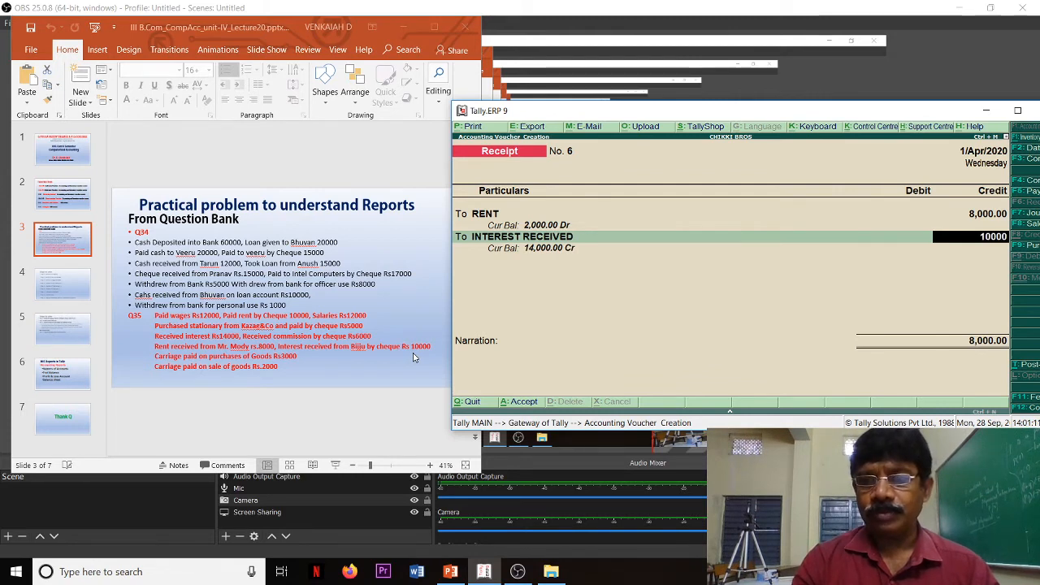
pyautogui.press('Return')
pyautogui.press('Return')
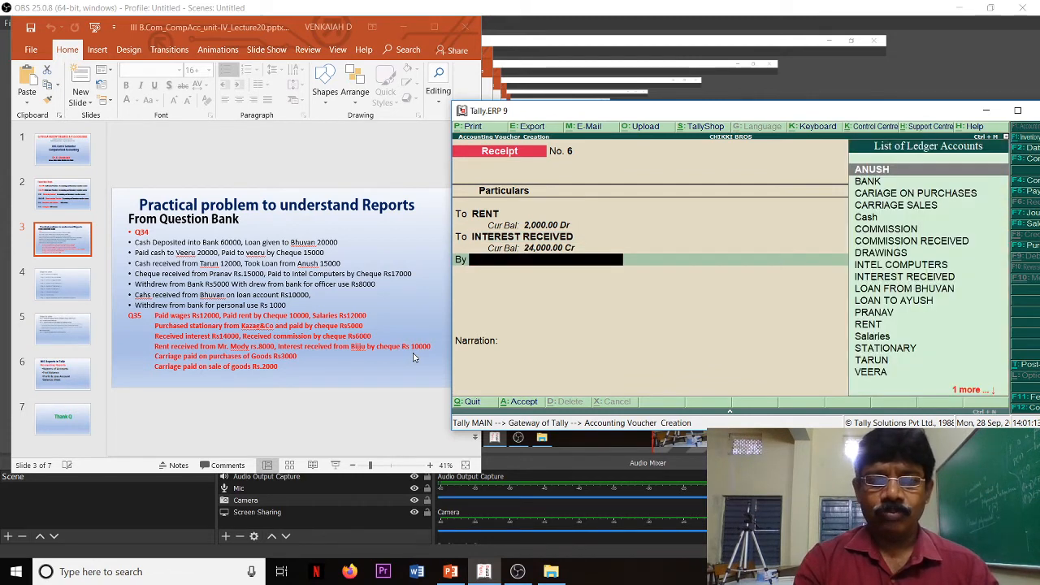
# Step: Debit the Cash ledger with 8,000 for the rent received
pyautogui.write('C')
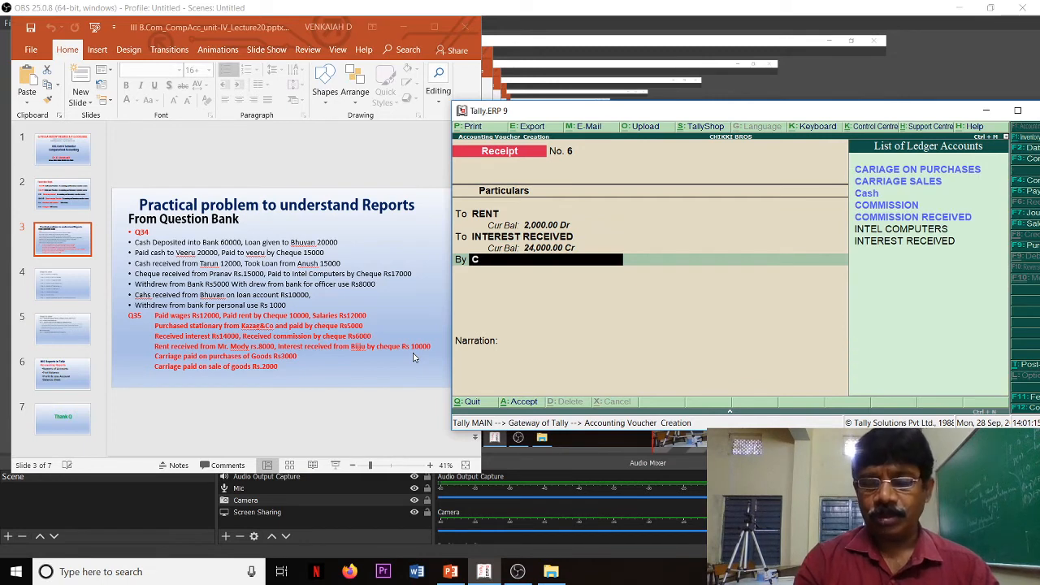
pyautogui.press('Down')
pyautogui.press('Down')
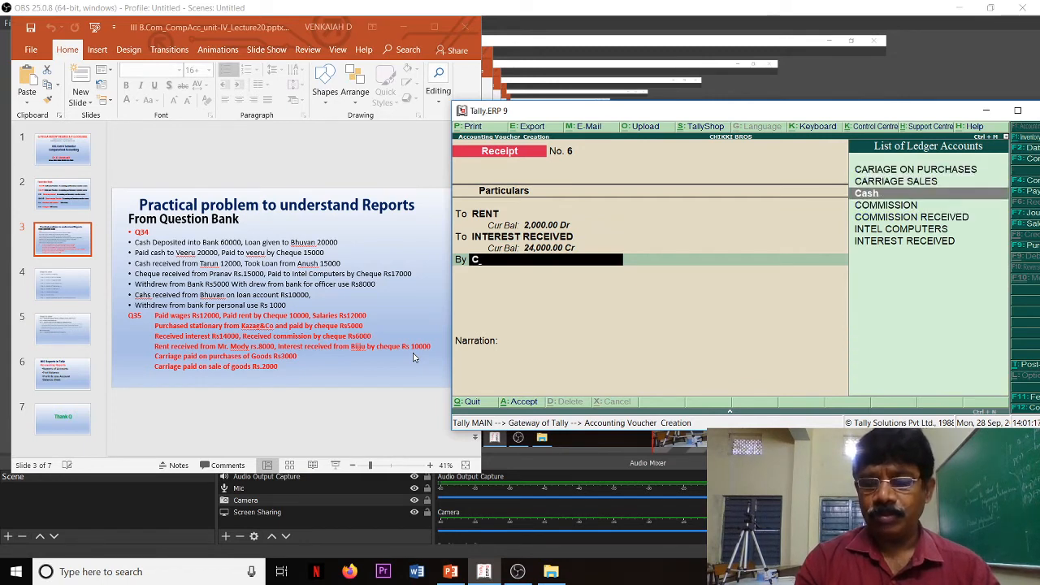
pyautogui.press('Return')
pyautogui.write('8000')
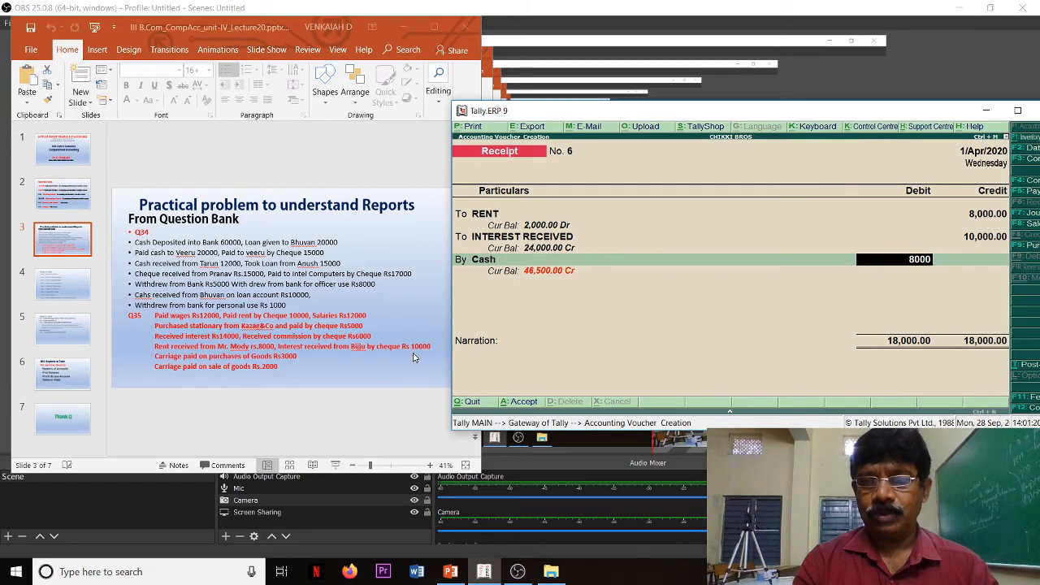
pyautogui.press('Return')
pyautogui.press('Return')
# Step: Debit the BANK ledger with 10,000 using the default cheque allocation, and save the receipt voucher without a narration
pyautogui.write('b')
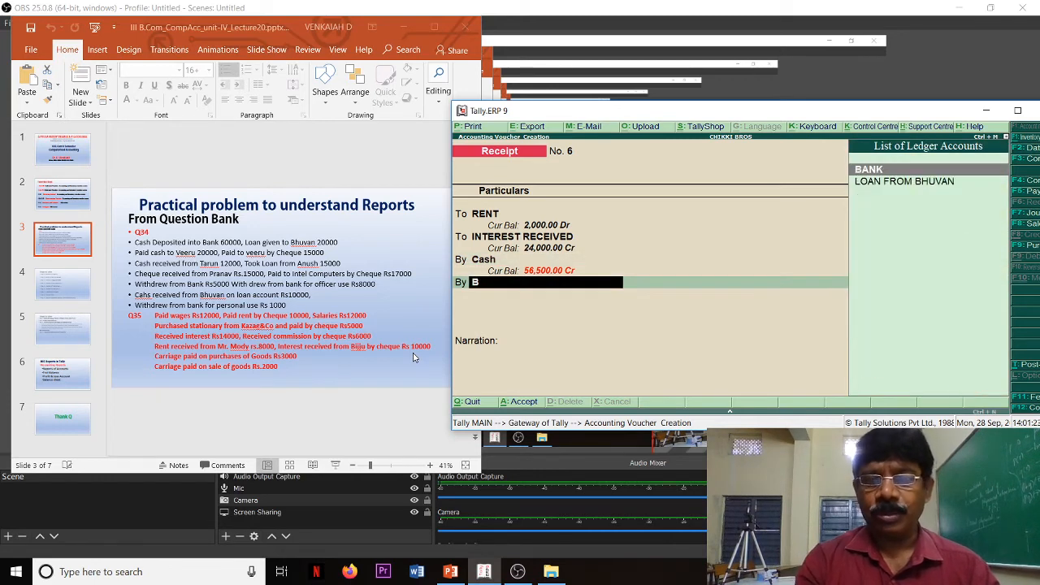
pyautogui.press('Return')
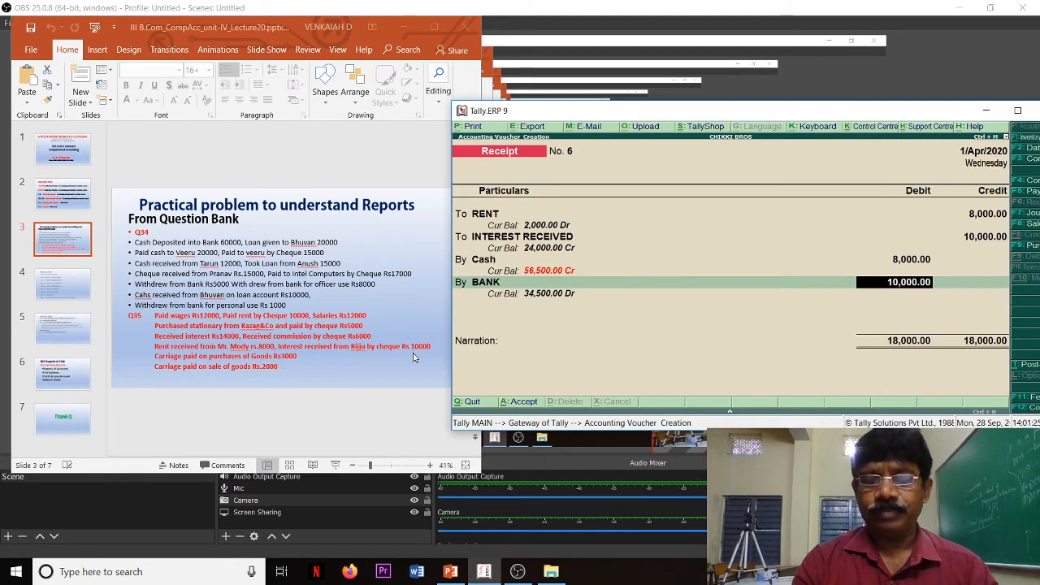
pyautogui.press('Return')
pyautogui.press('Return')
pyautogui.press('Return')
pyautogui.press('Return')
pyautogui.press('Return')
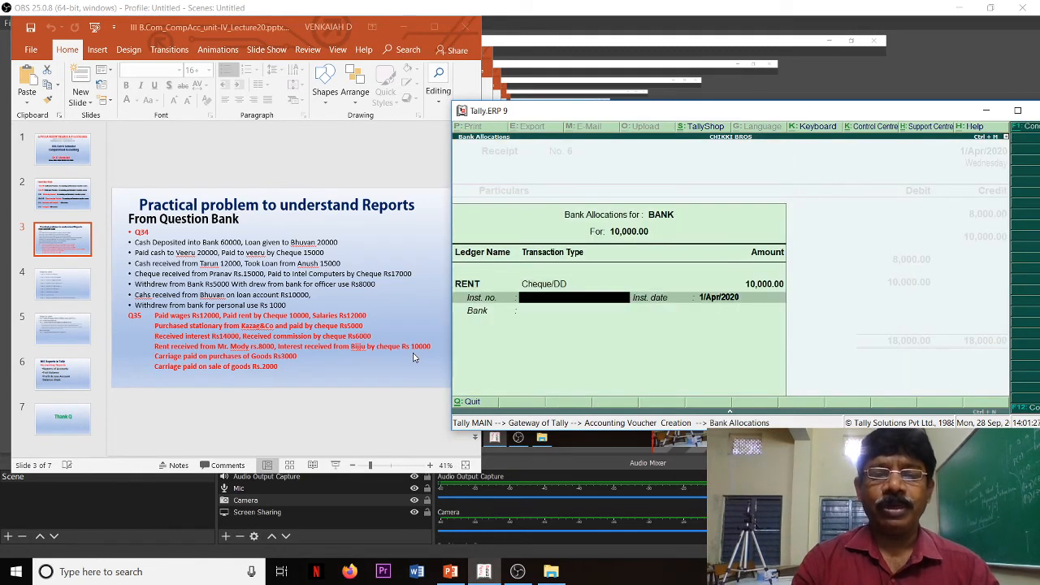
pyautogui.press('Return')
pyautogui.press('Return')
pyautogui.press('Return')
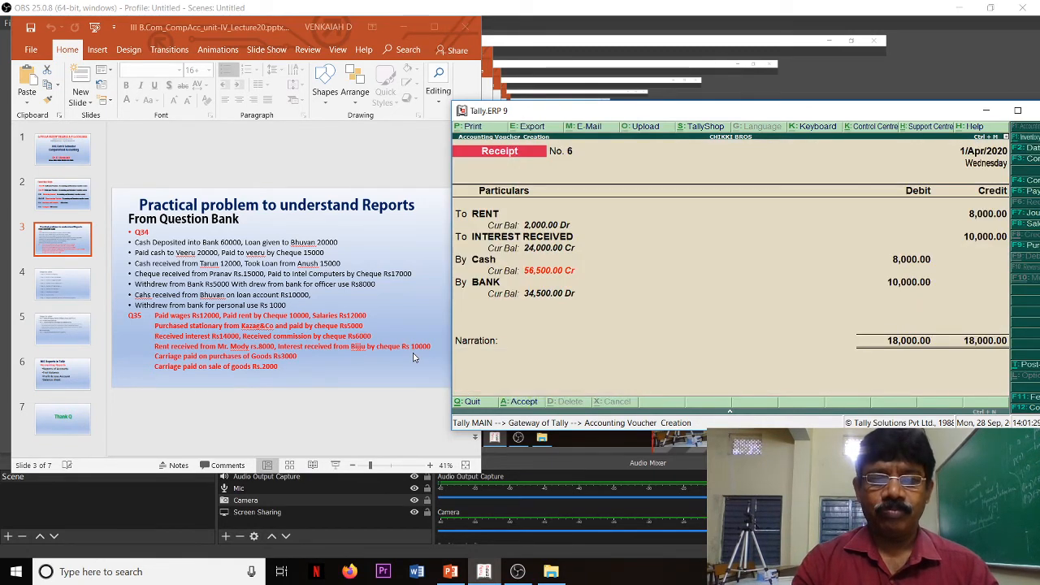
pyautogui.press('Return')
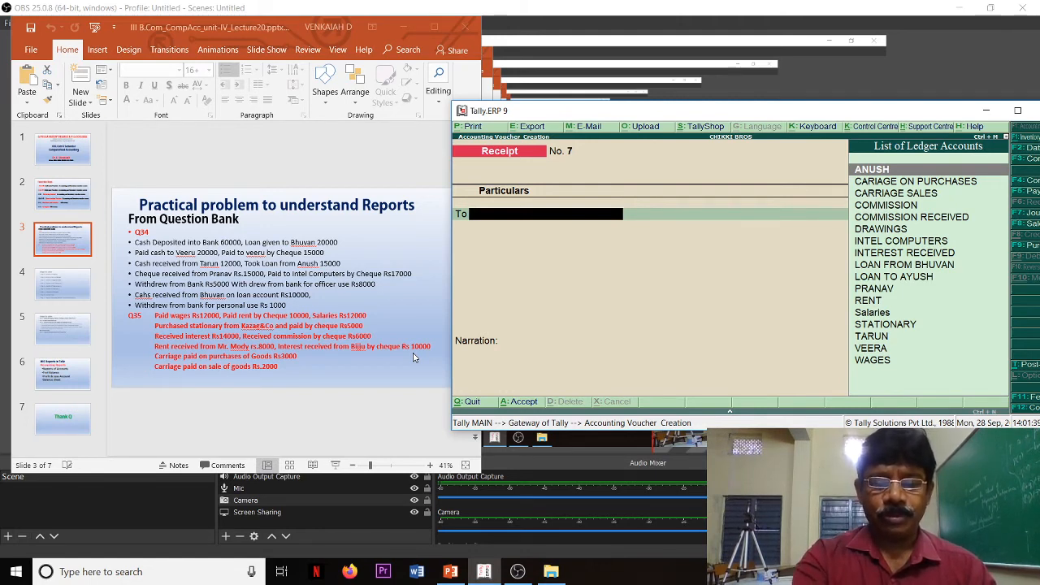
# Step: Start a payment voucher and debit the CARIAGE ON PURCHASES ledger with 3,000
pyautogui.press('F5')
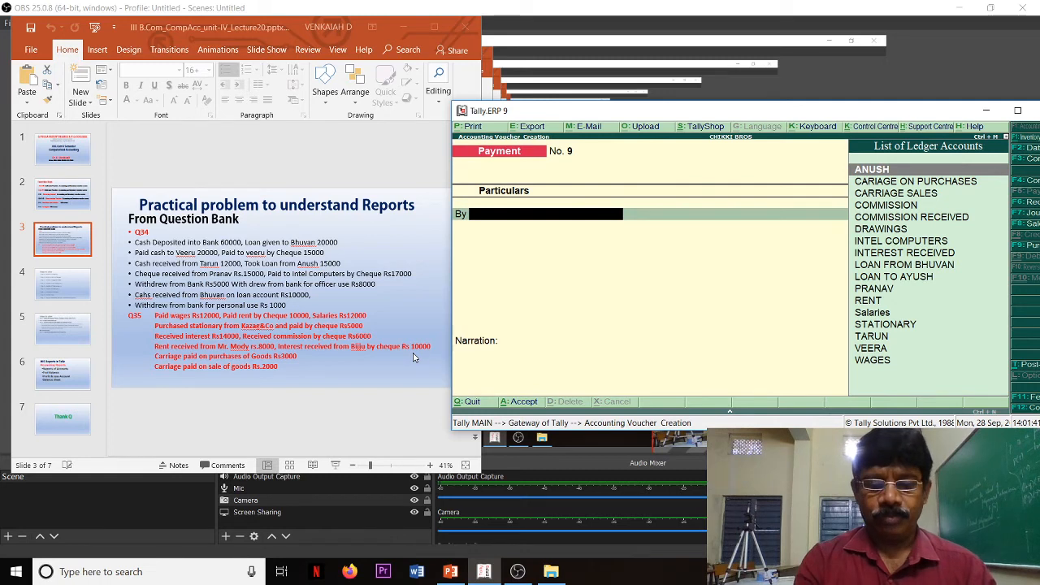
pyautogui.write('C')
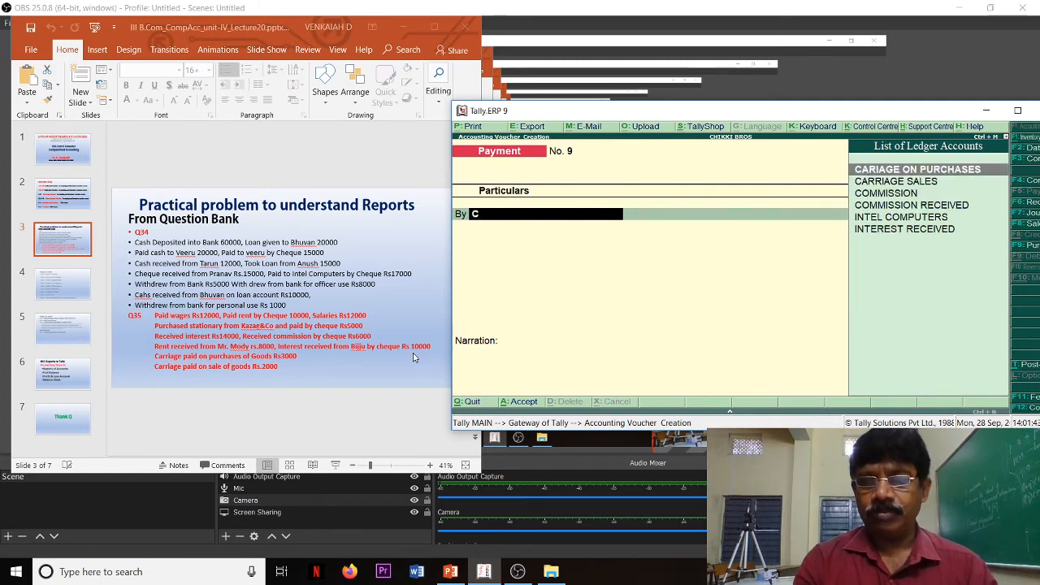
pyautogui.press('Down')
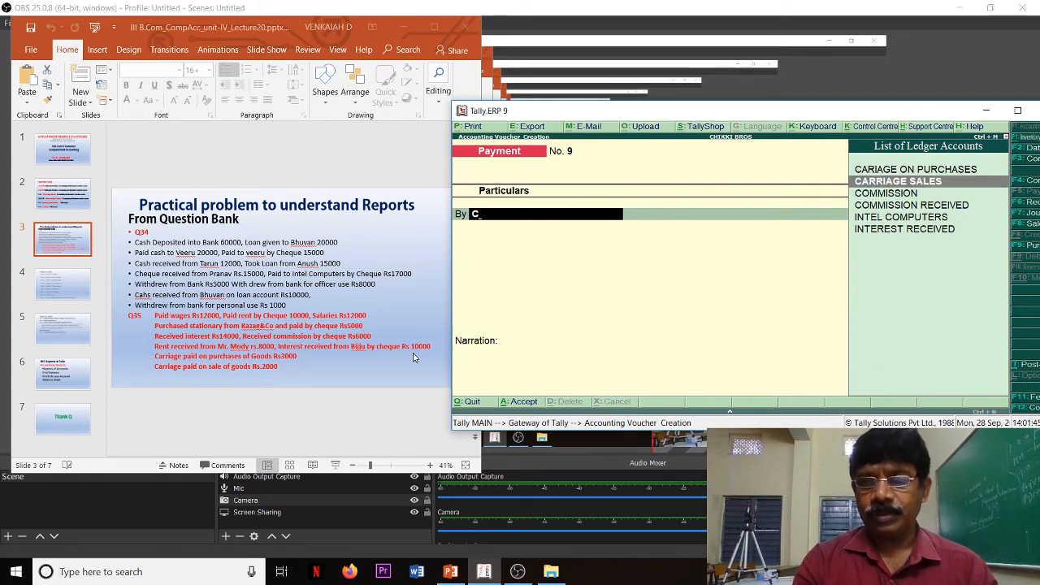
pyautogui.press('Up')
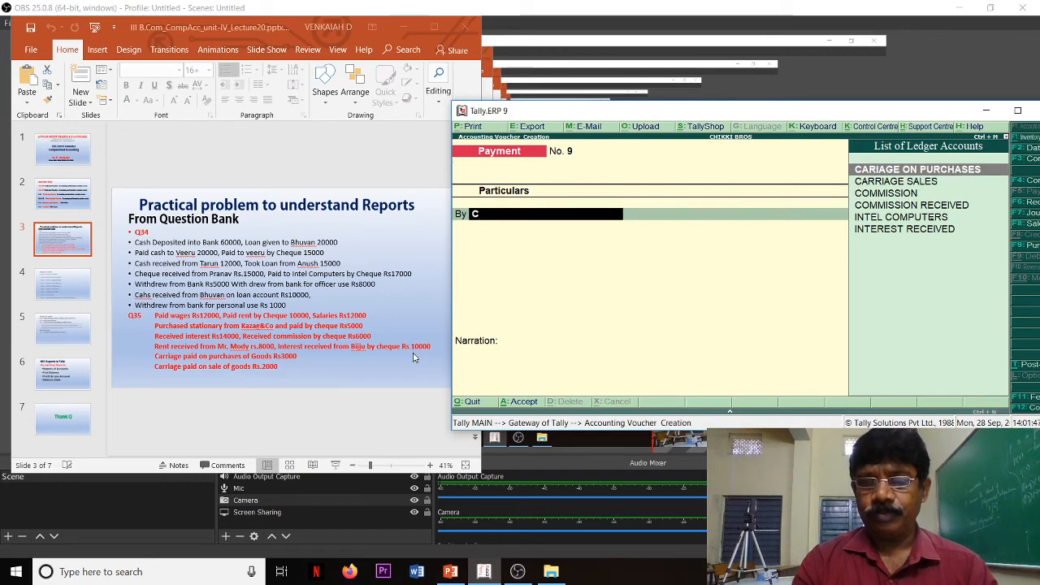
pyautogui.press('Return')
pyautogui.write('3000')
pyautogui.press('Return')
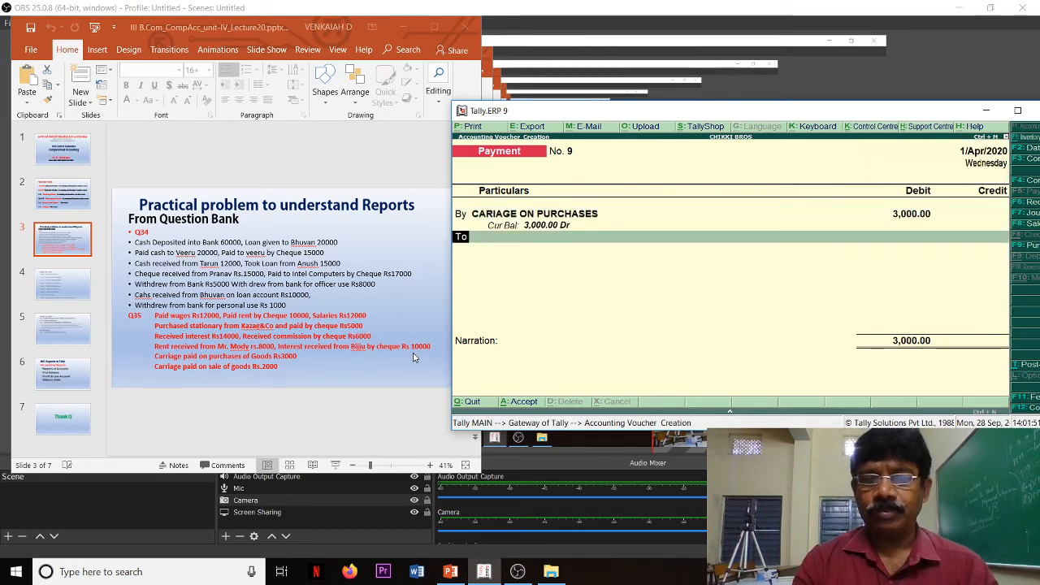
# Step: Add a second debit line for CARRIAGE SALES with an amount of 2,000
pyautogui.write('b')
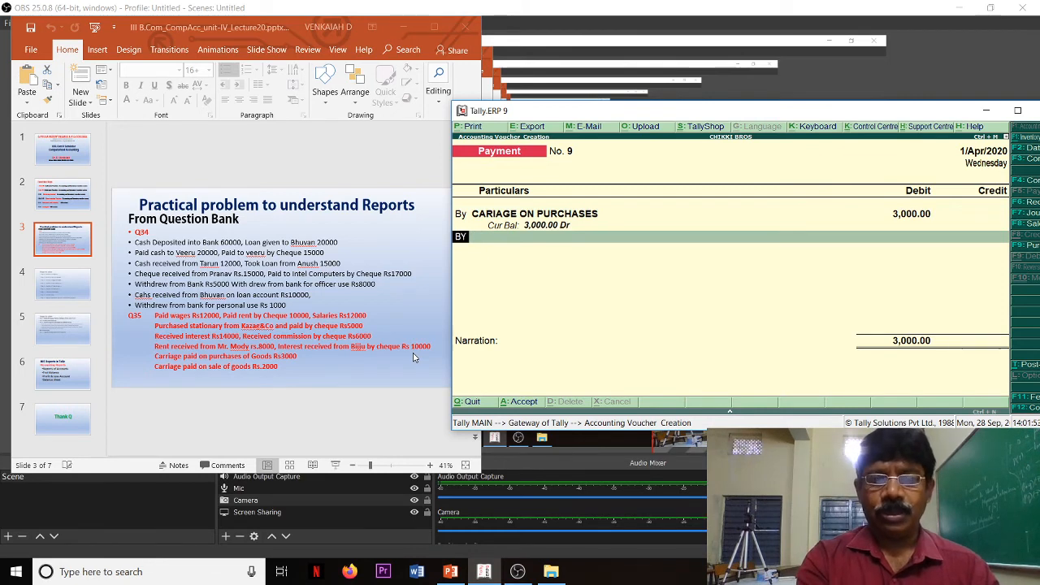
pyautogui.press('Return')
pyautogui.write('c')
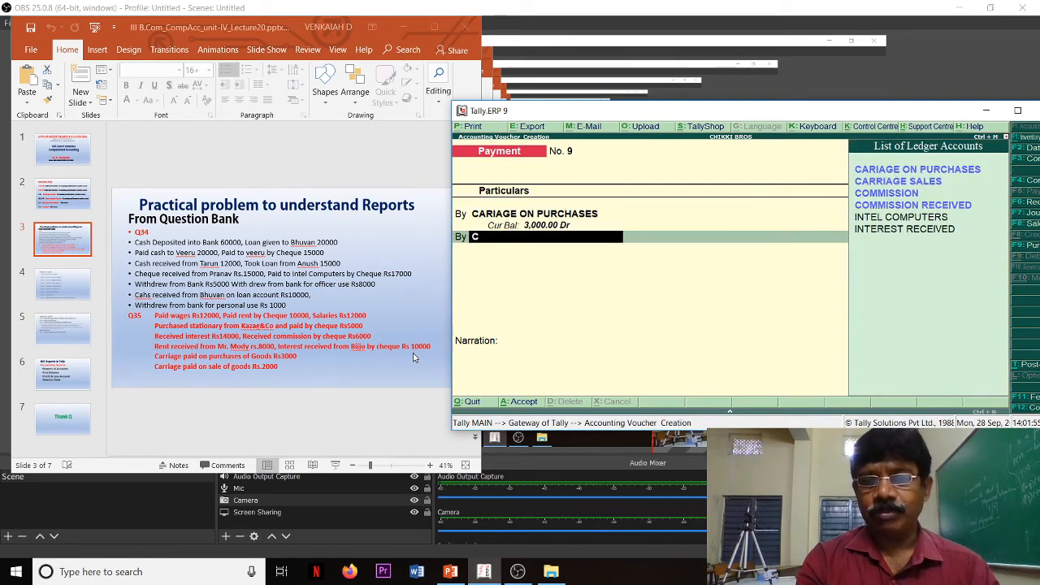
pyautogui.press('Down')
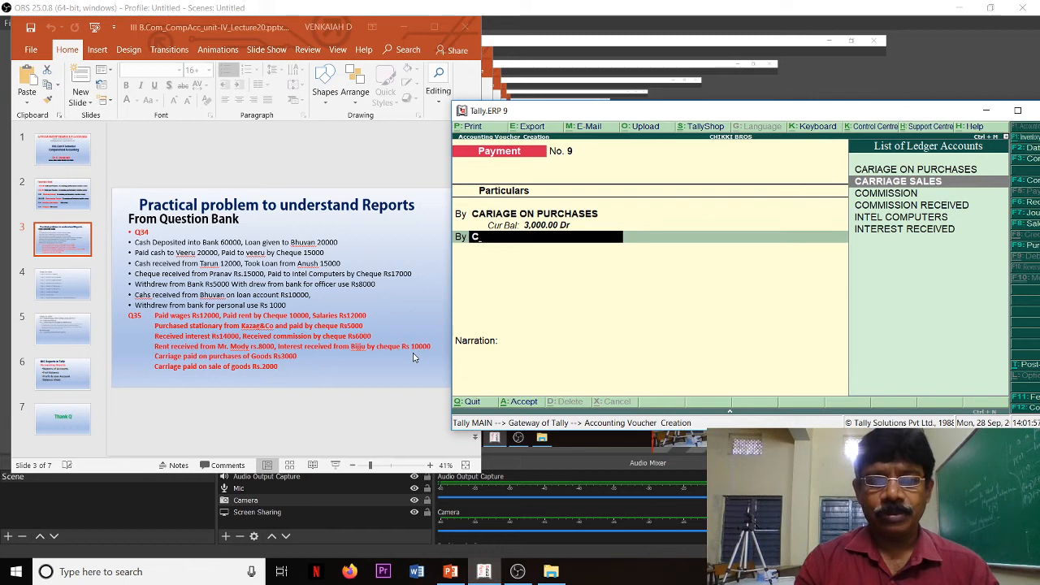
pyautogui.press('Return')
pyautogui.write('2000')
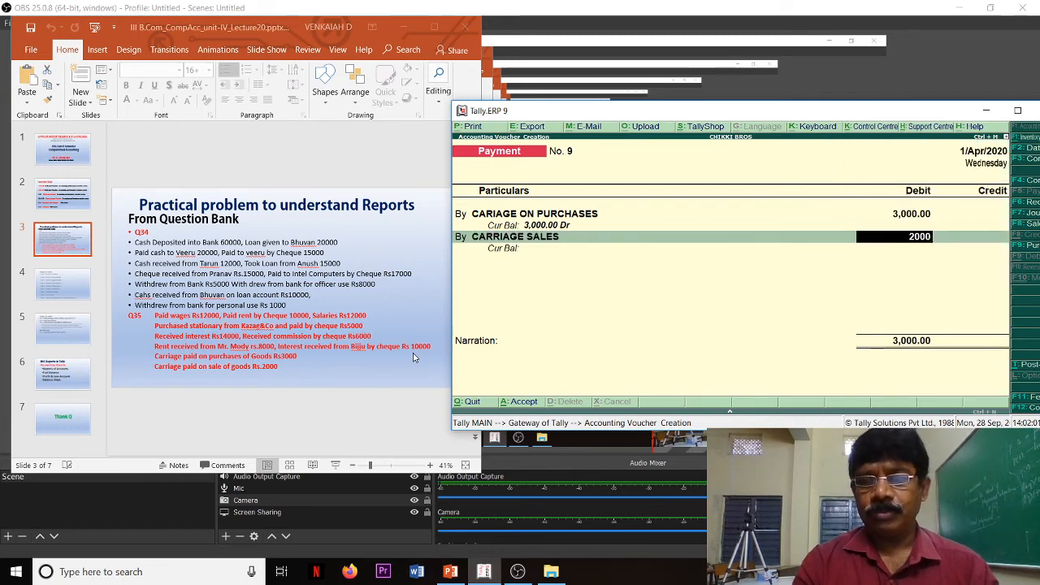
pyautogui.press('Return')
pyautogui.press('Return')
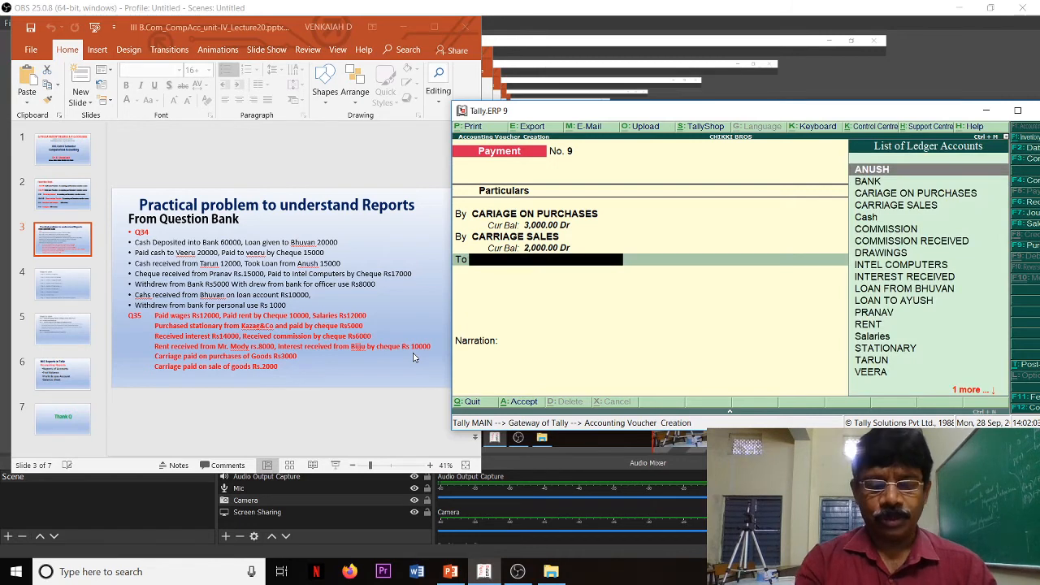
# Step: Credit the Cash ledger with 5,000 for both carriage expenses, and save the payment voucher without a narration
pyautogui.write('C')
pyautogui.press('Down')
pyautogui.press('Down')
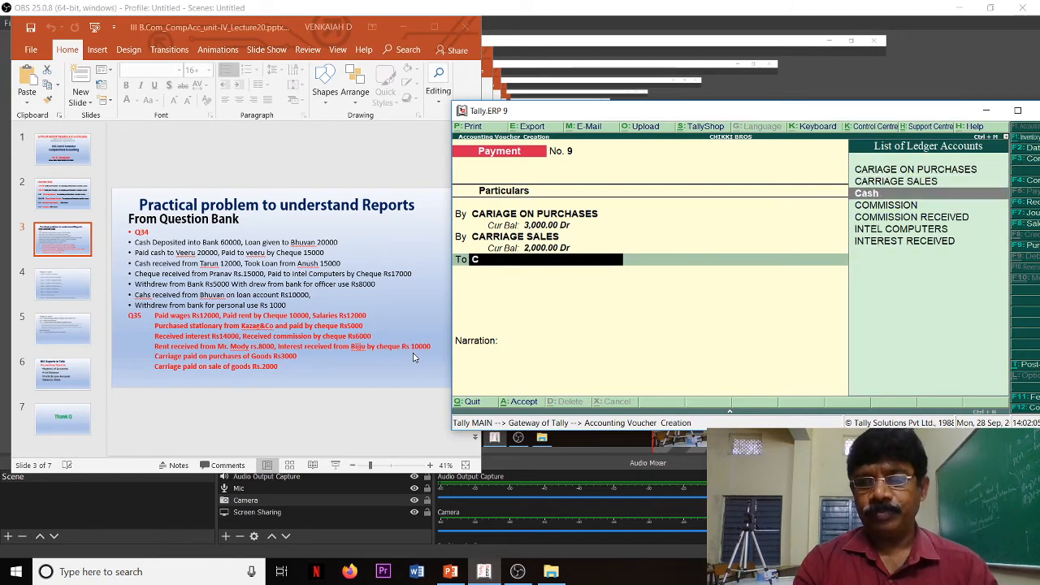
pyautogui.press('Return')
pyautogui.press('Return')
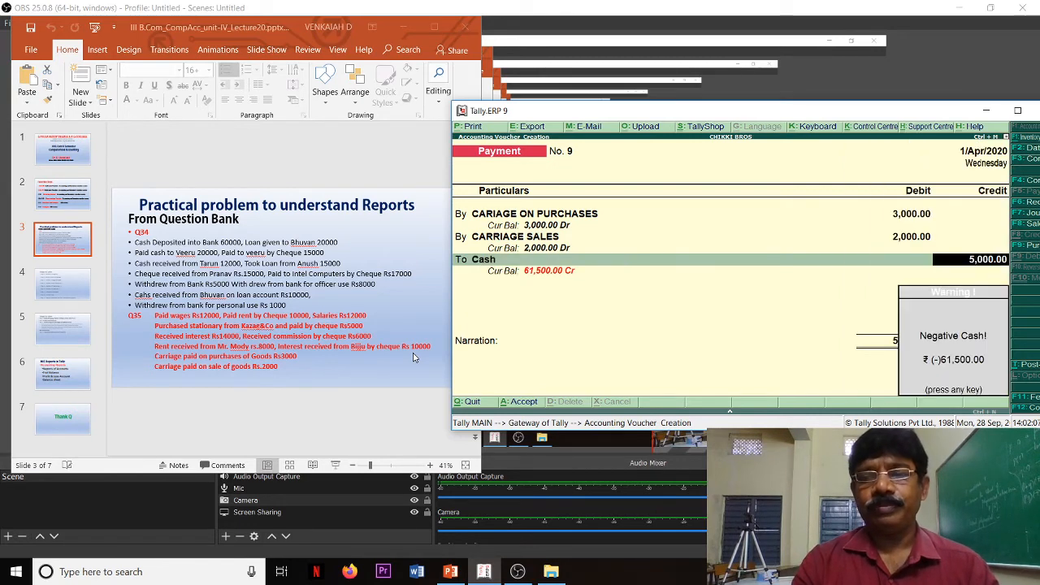
pyautogui.press('Return')
pyautogui.press('Return')
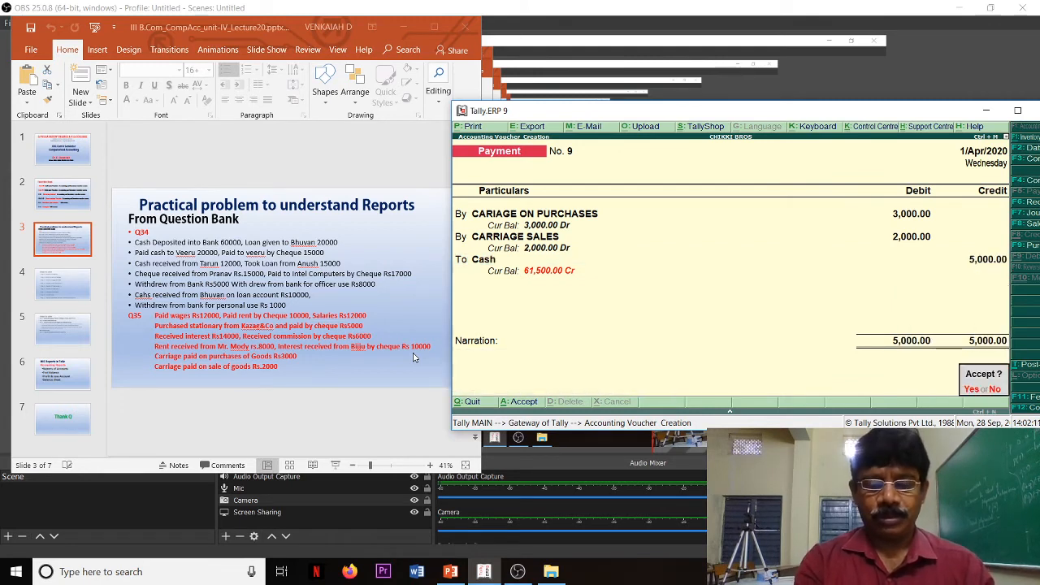
pyautogui.press('Return')
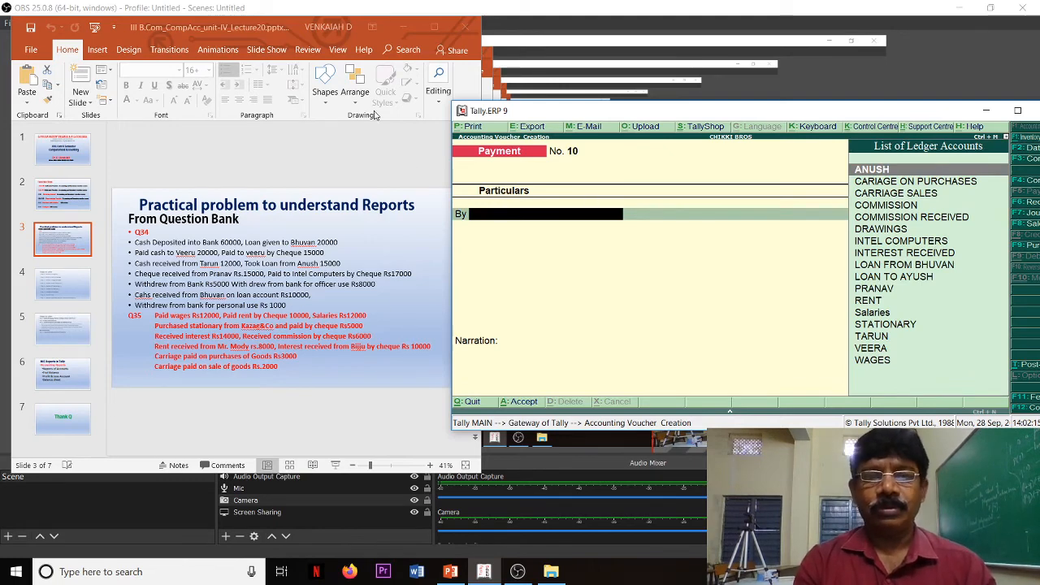
# Step: Minimize the presentation and maximize the accounting window, leaving voucher entry for the Gateway of Tally
pyautogui.click(404, 28)
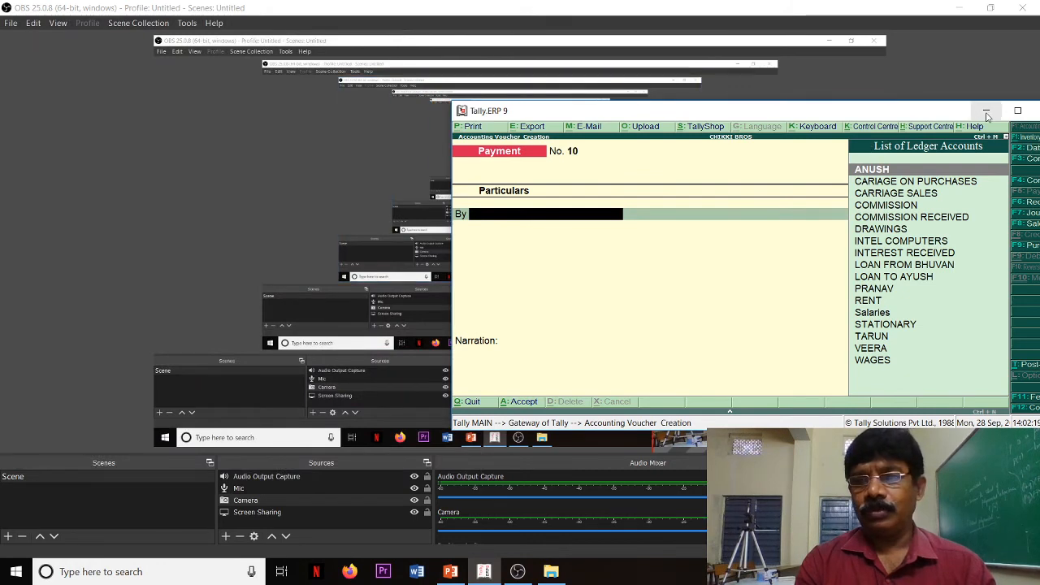
pyautogui.click(1018, 112)
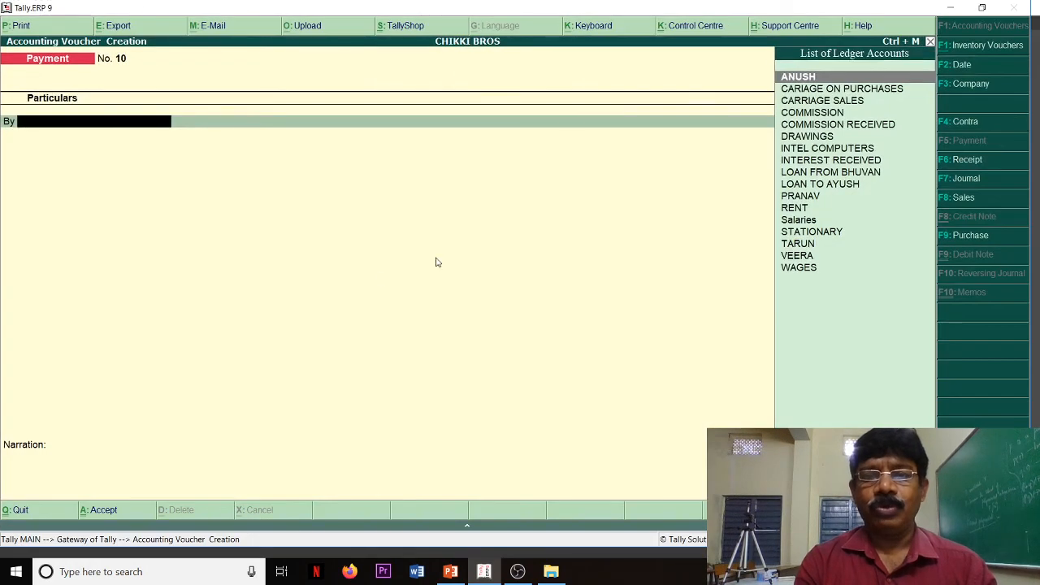
pyautogui.press('Escape')
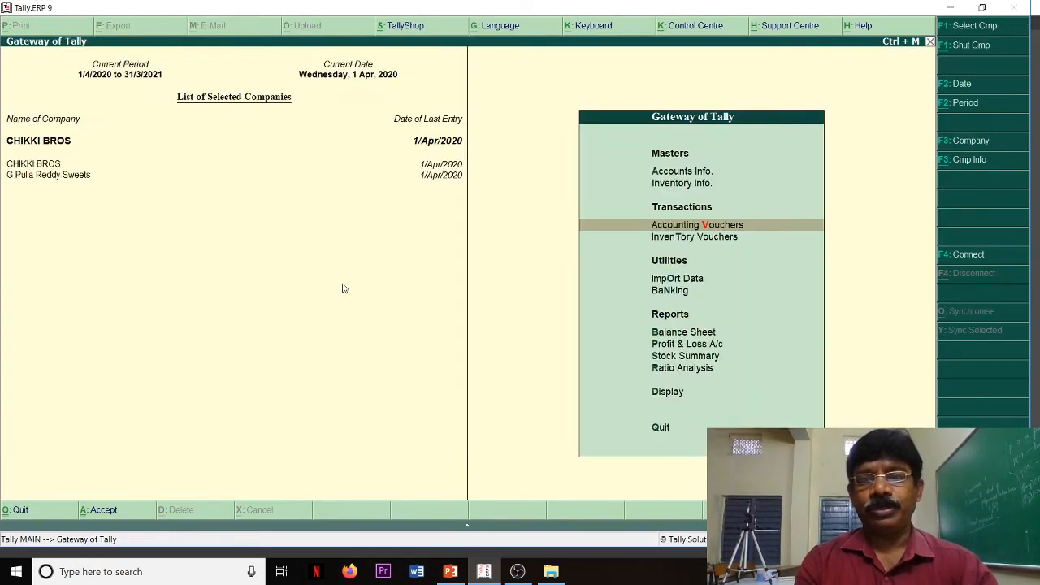
# Step: Examine the Trial Balance of CHIKKI BROS in detailed form, and close the report
pyautogui.press('Down')
pyautogui.press('Down')
pyautogui.press('Down')
pyautogui.press('Down')
pyautogui.press('Down')
pyautogui.press('Down')
pyautogui.press('Down')
pyautogui.press('Down')
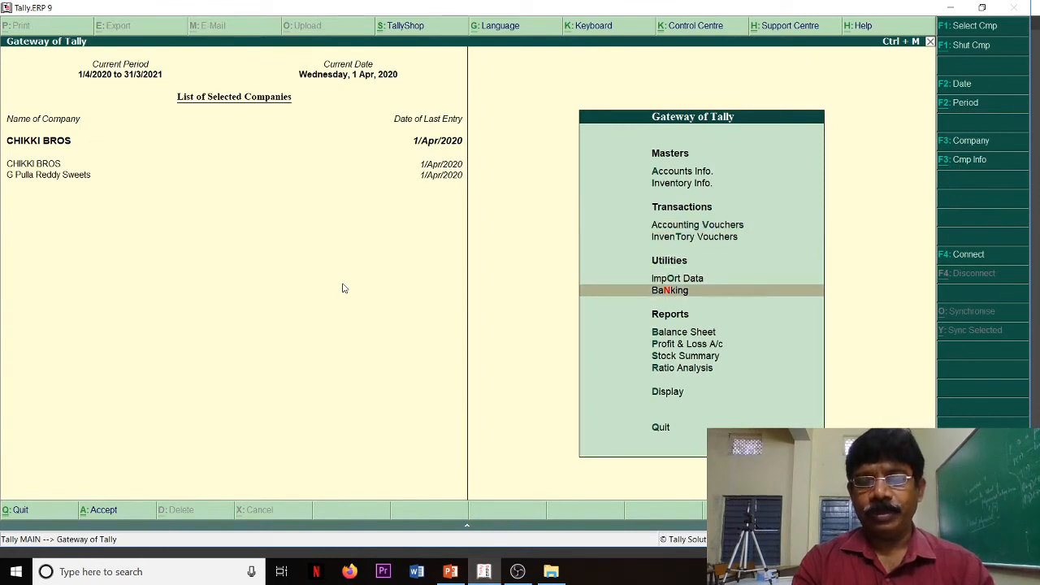
pyautogui.press('Down')
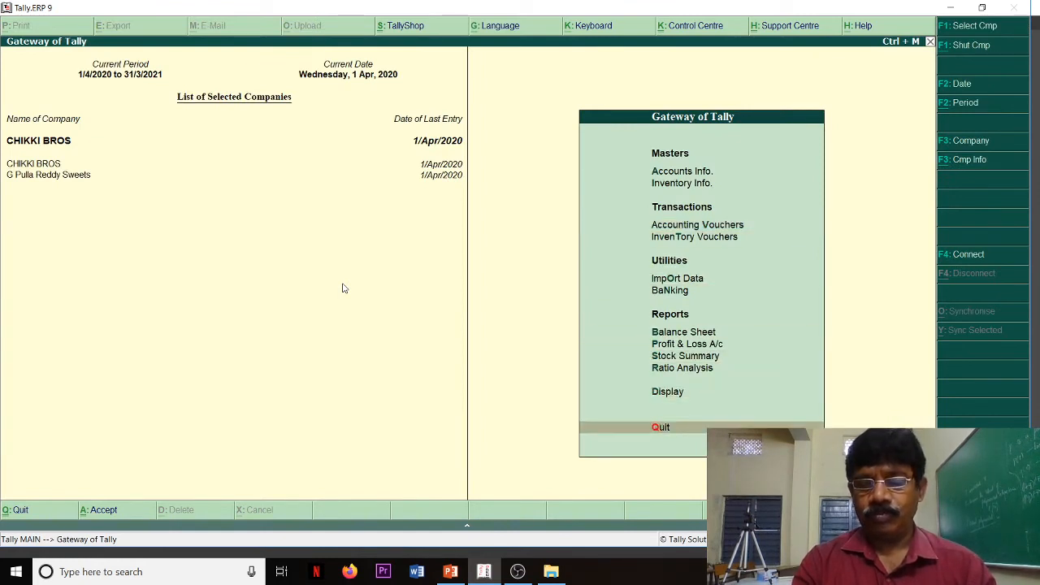
pyautogui.press('Up')
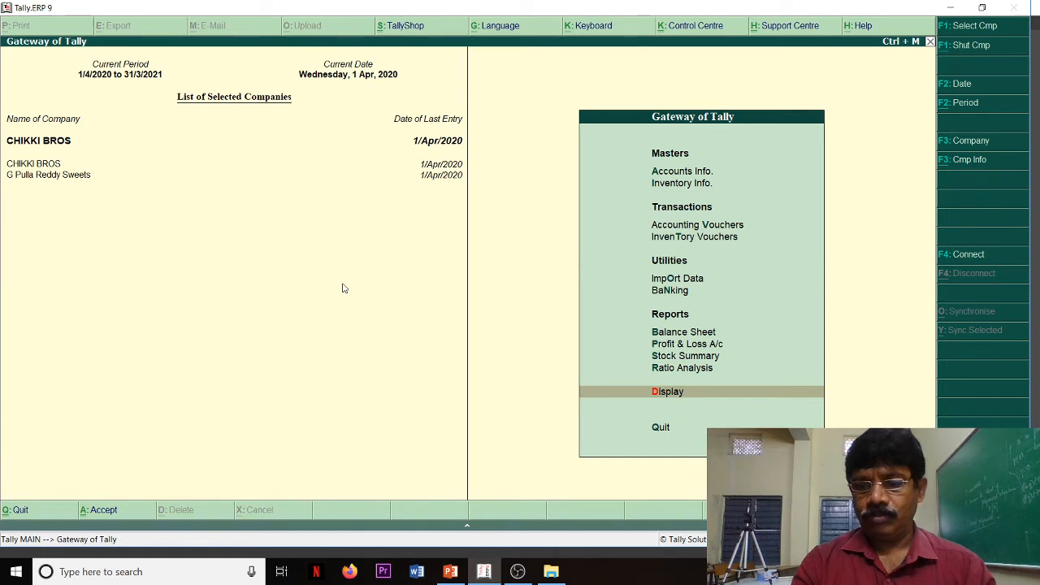
pyautogui.press('Return')
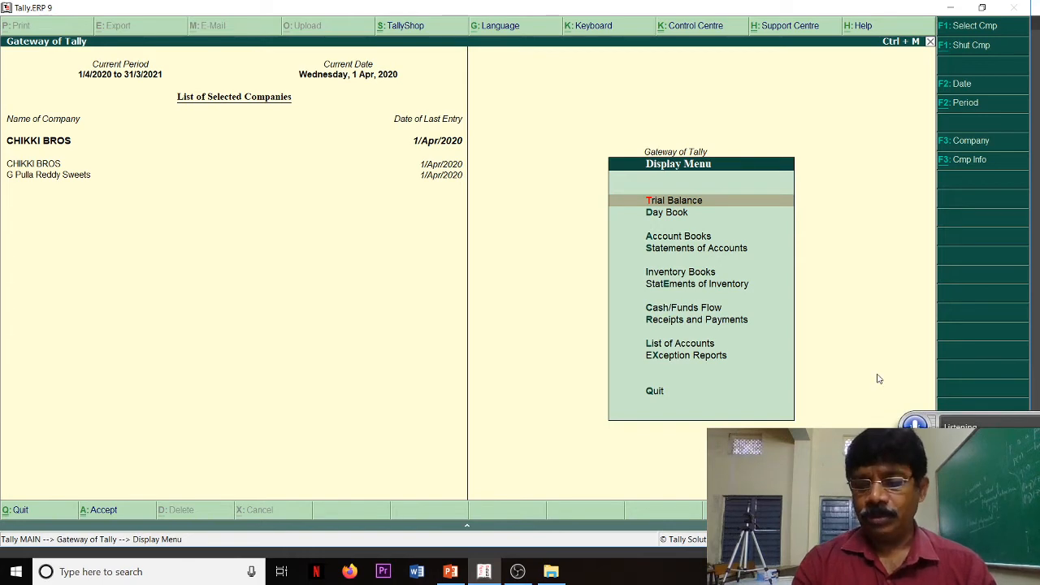
pyautogui.press('Return')
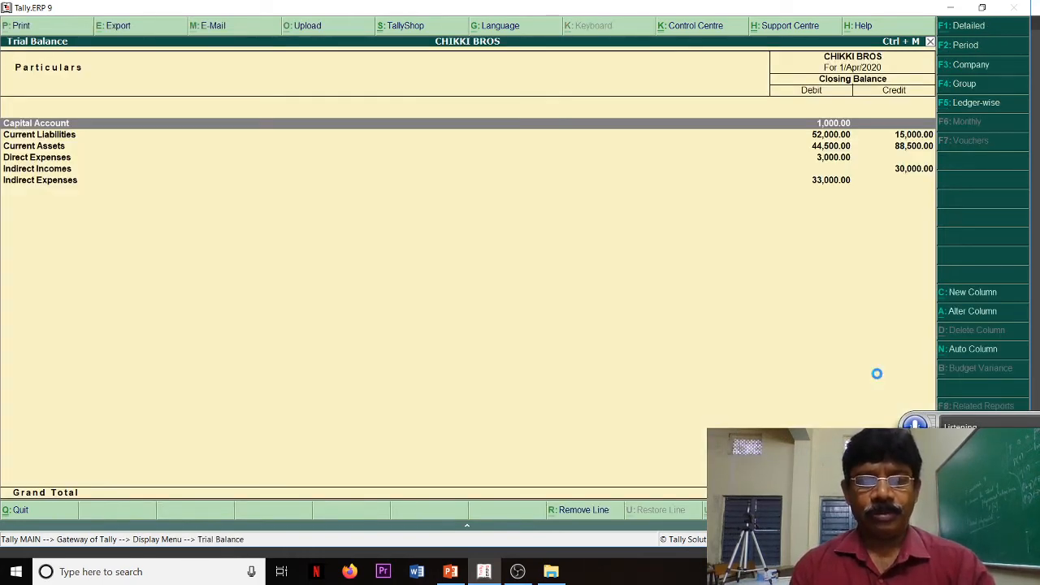
pyautogui.hotkey('alt', 'F1')
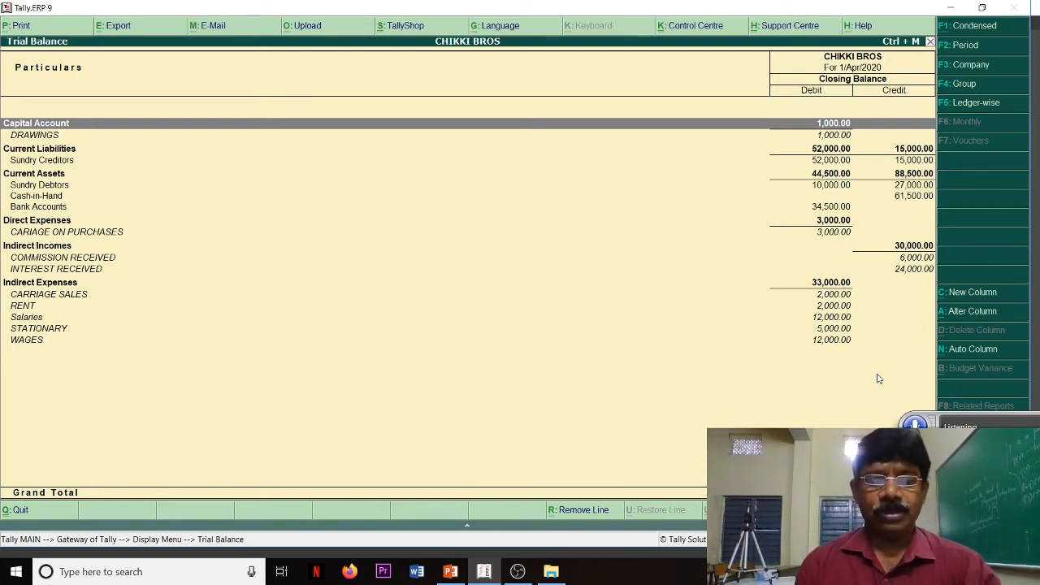
pyautogui.press('Escape')
# Step: Examine the Profit & Loss A/c of CHIKKI BROS in detailed form, and return to the Gateway of Tally
pyautogui.press('Down')
pyautogui.press('Down')
pyautogui.press('Down')
pyautogui.press('Down')
pyautogui.press('Down')
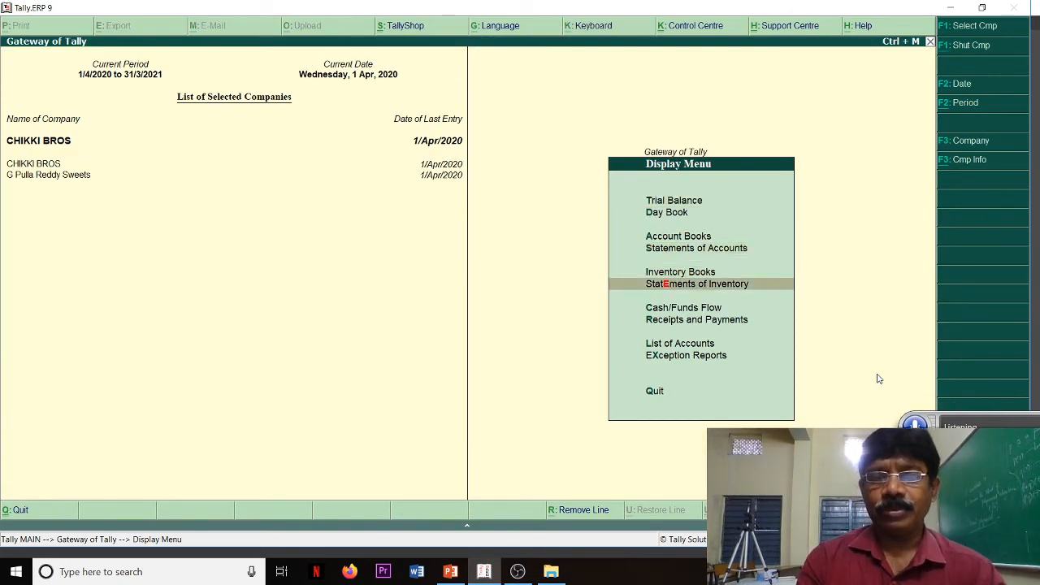
pyautogui.press('Escape')
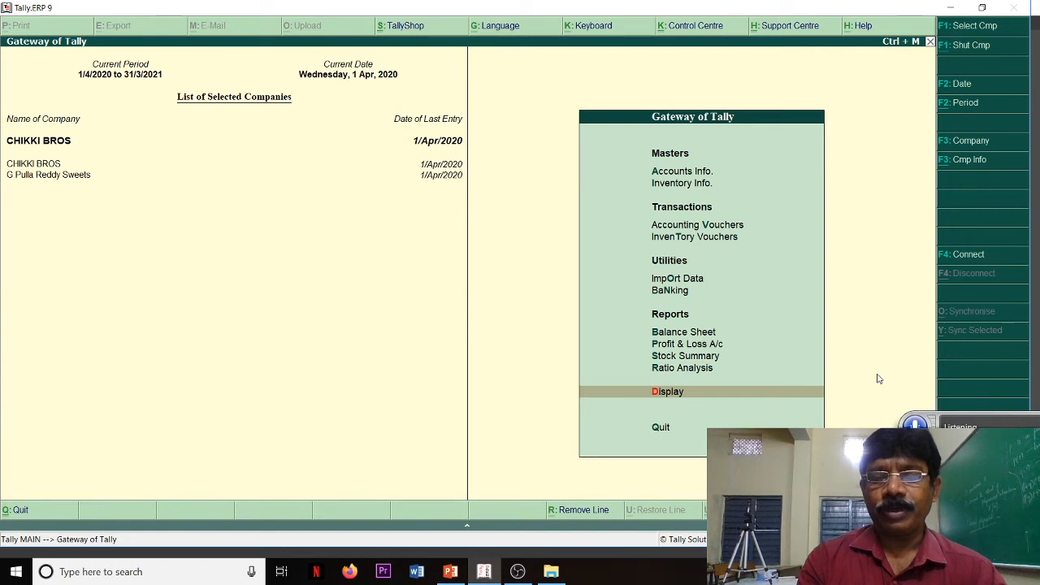
pyautogui.press('Up')
pyautogui.press('Up')
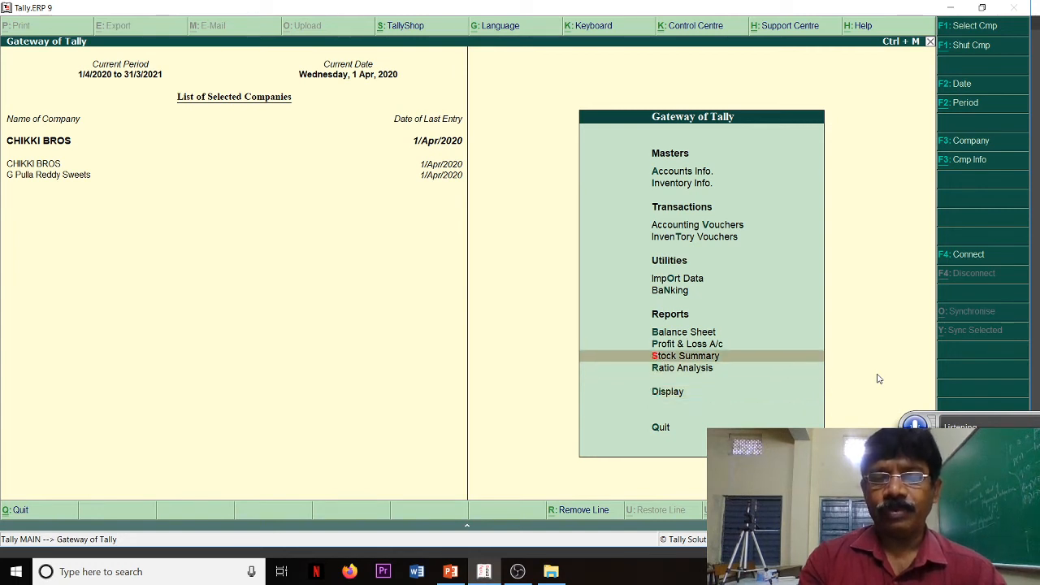
pyautogui.press('Up')
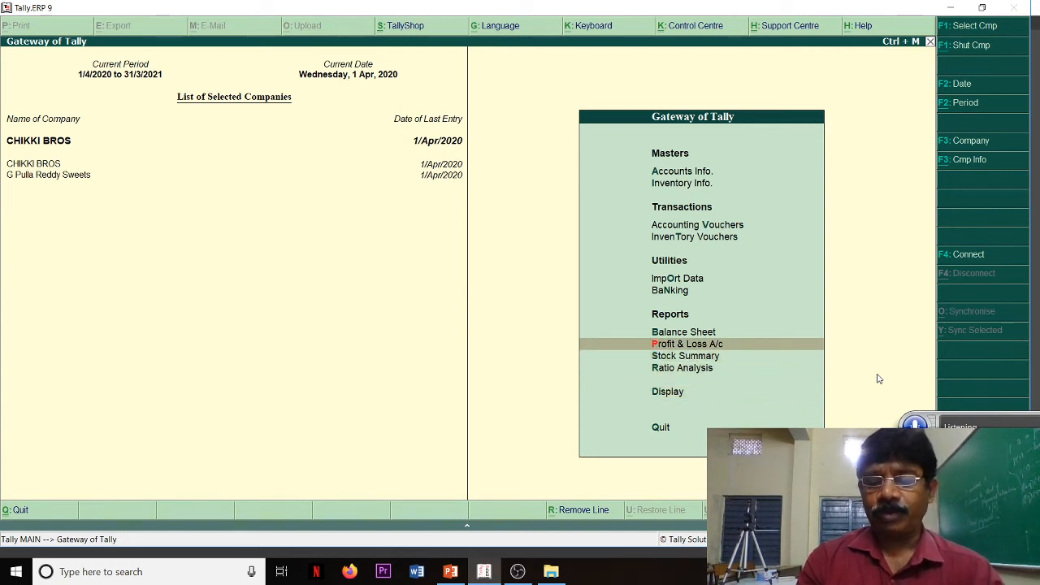
pyautogui.press('Return')
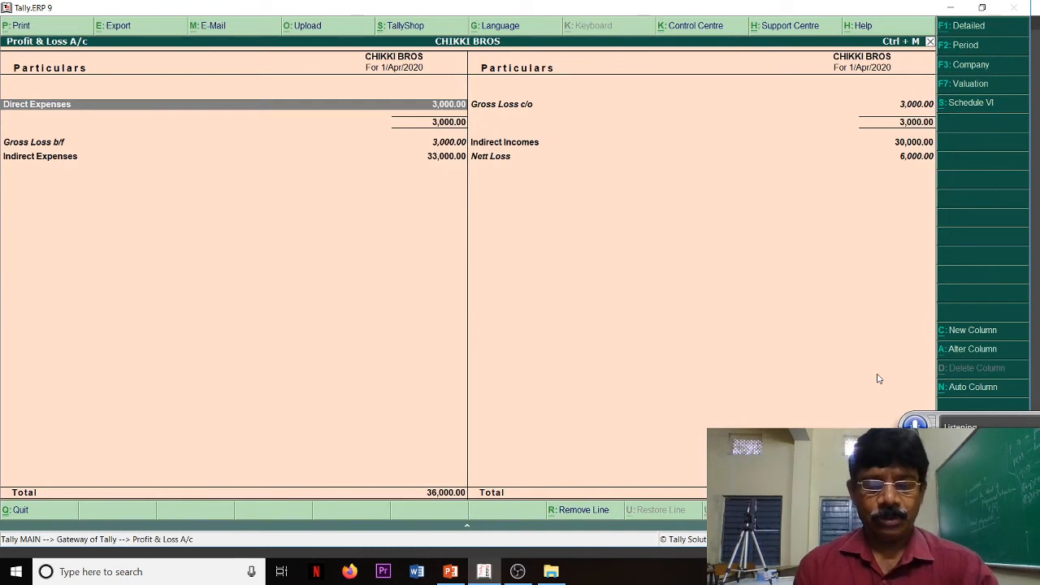
pyautogui.hotkey('alt', 'F1')
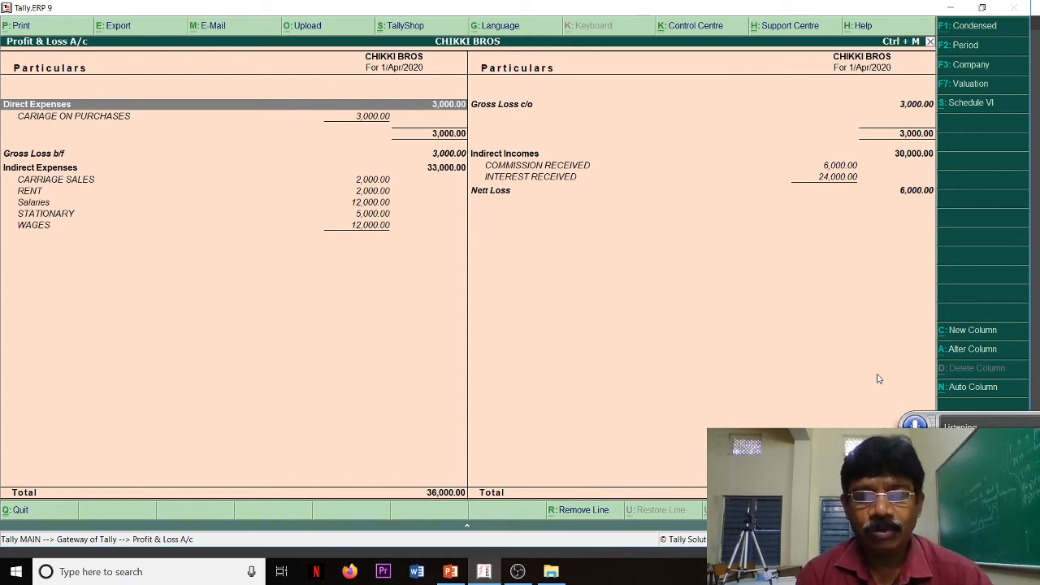
pyautogui.press('Escape')
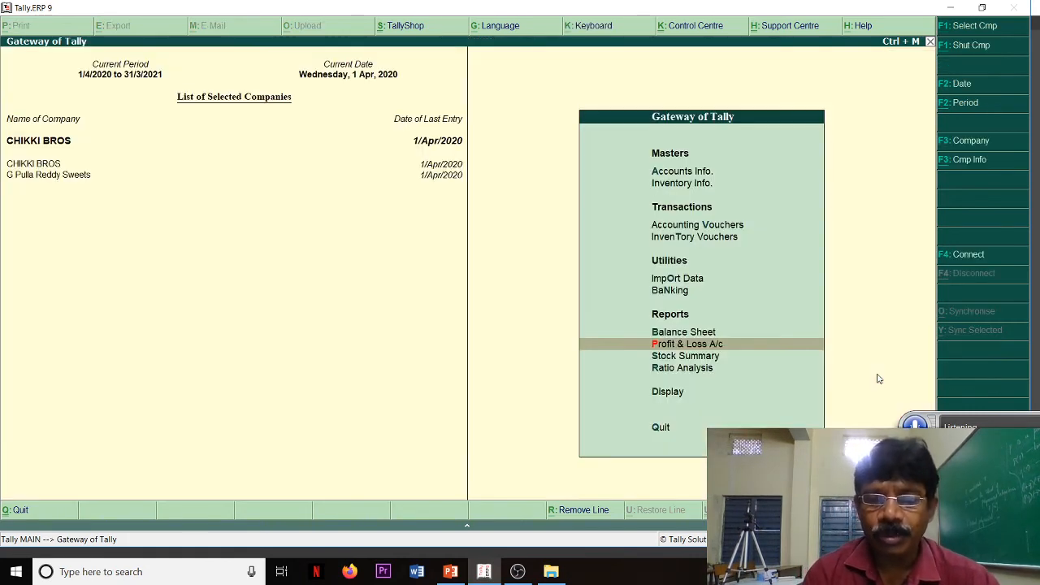
# Step: Examine the Balance Sheet of CHIKKI BROS in detailed form, and return to the Gateway of Tally
pyautogui.press('Up')
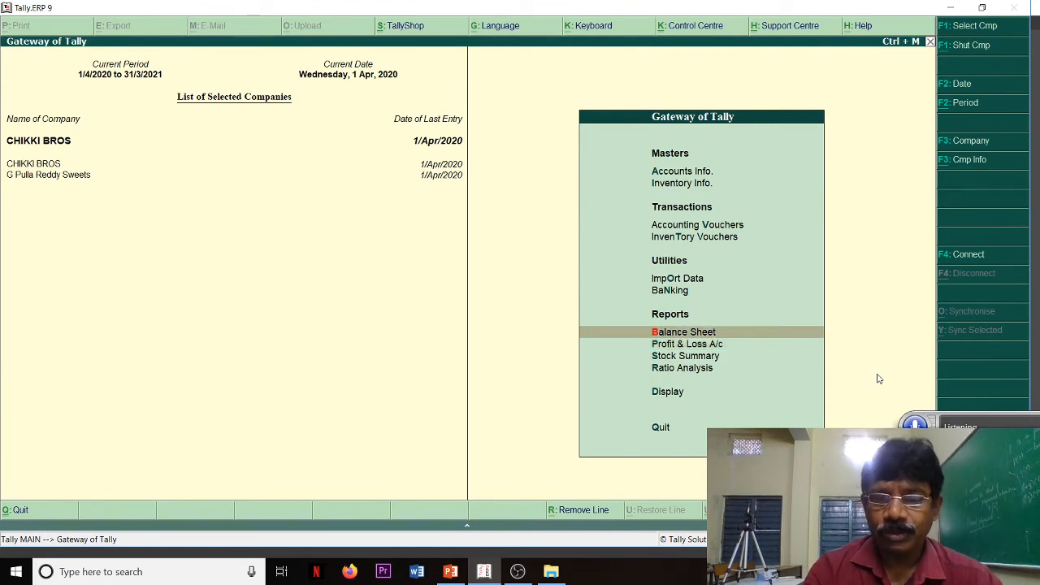
pyautogui.press('Return')
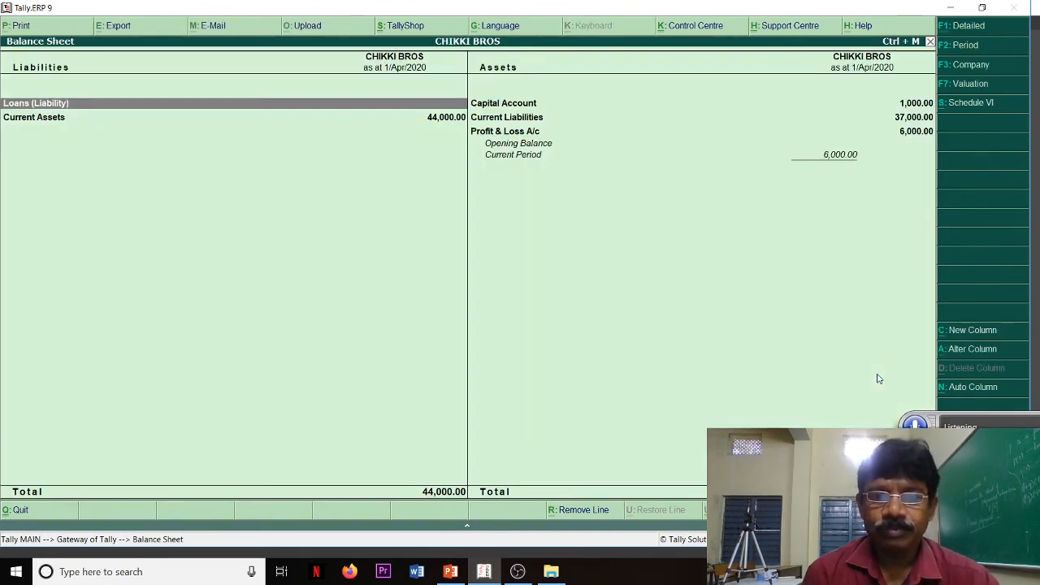
pyautogui.hotkey('alt', 'F1')
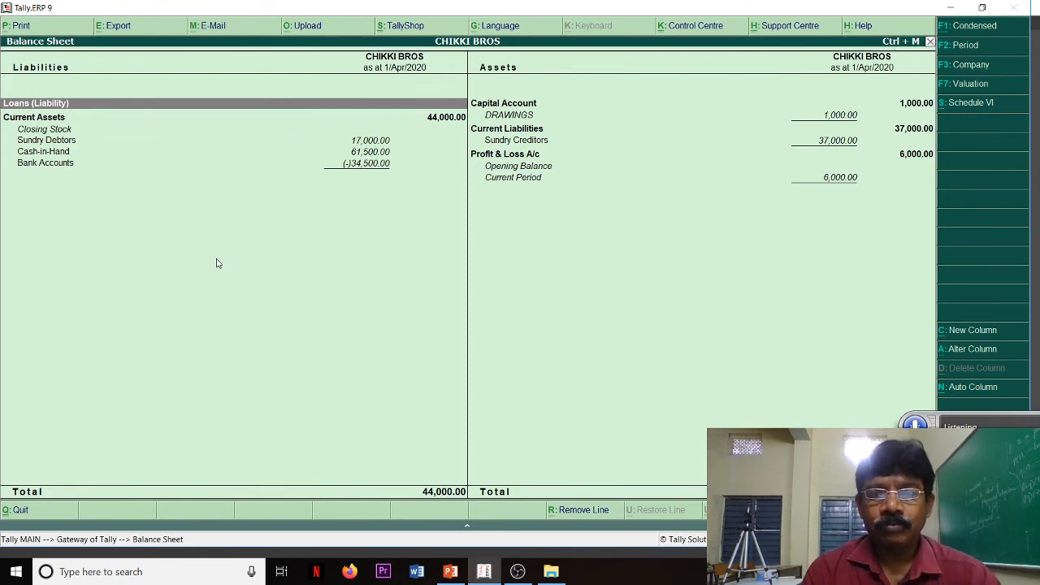
pyautogui.press('Escape')
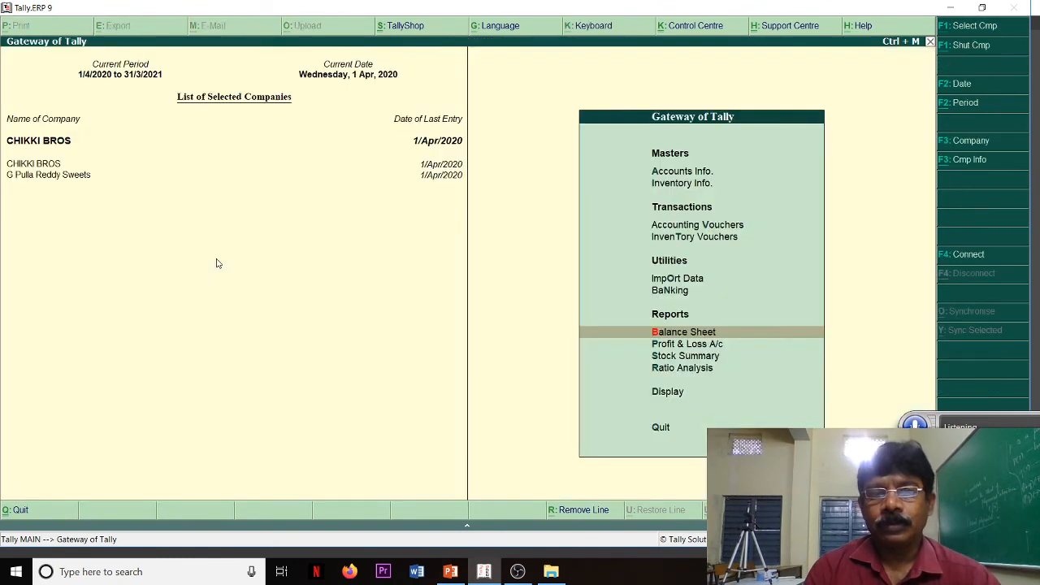
# Step: Examine the Ratio Analysis of CHIKKI BROS, and close the report
pyautogui.press('Down')
pyautogui.press('Down')
pyautogui.press('Down')
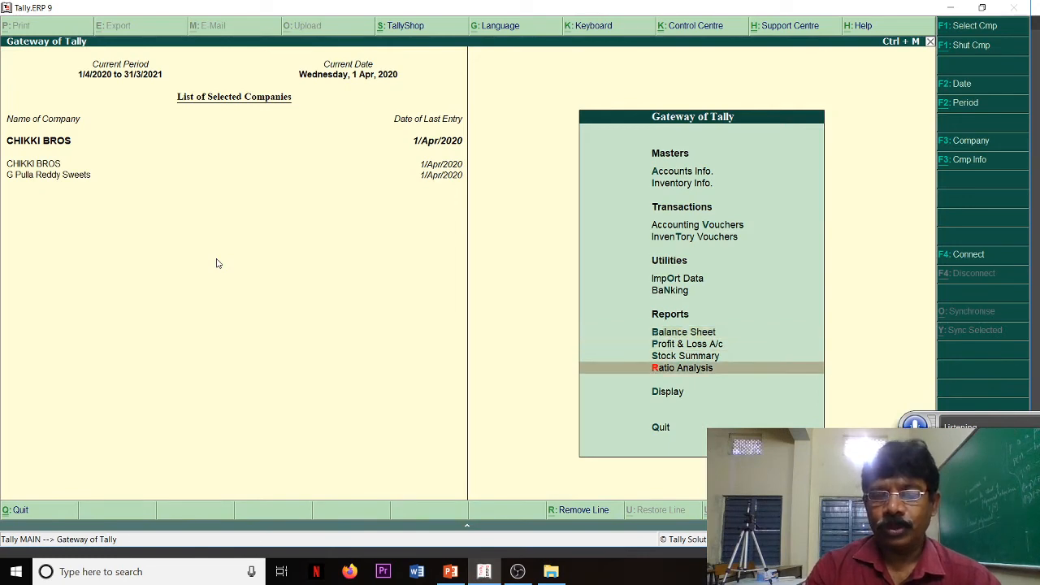
pyautogui.press('Return')
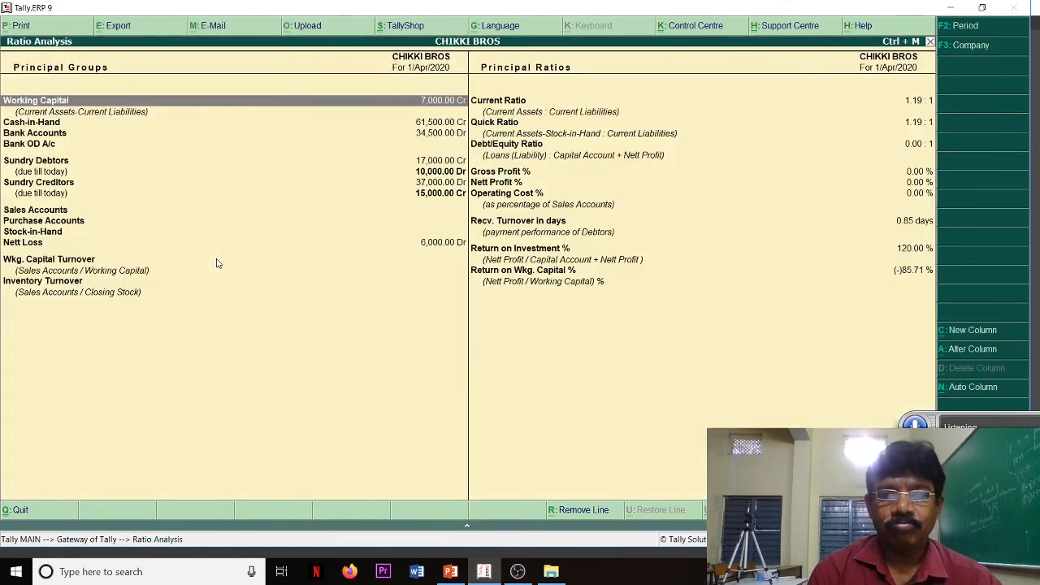
pyautogui.press('Escape')
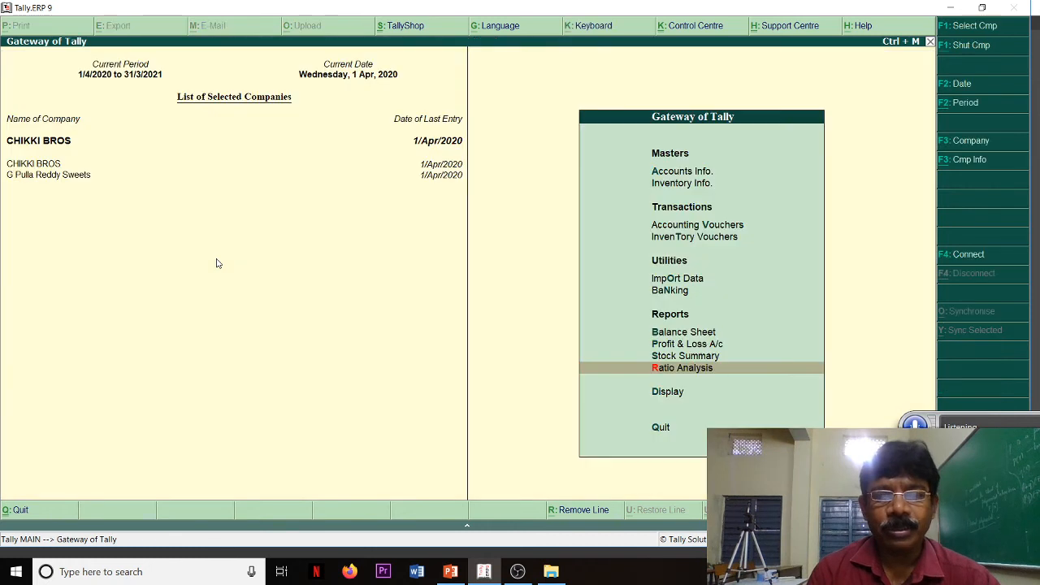
# Step: Show the Day Book of CHIKKI BROS in detailed form and review its contra, payment and receipt entries down to the commission receipt
pyautogui.press('Down')
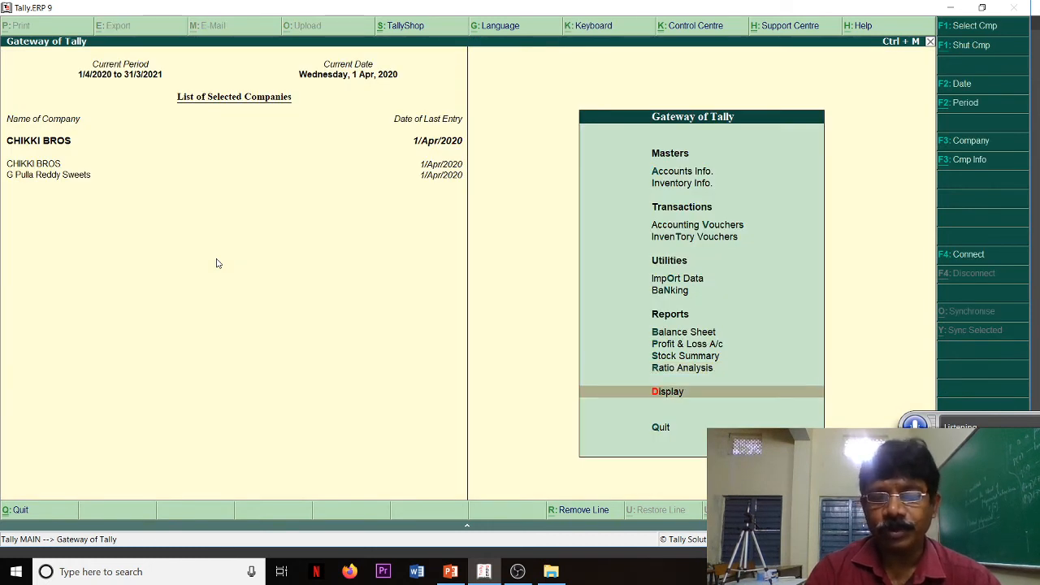
pyautogui.press('Return')
pyautogui.press('Down')
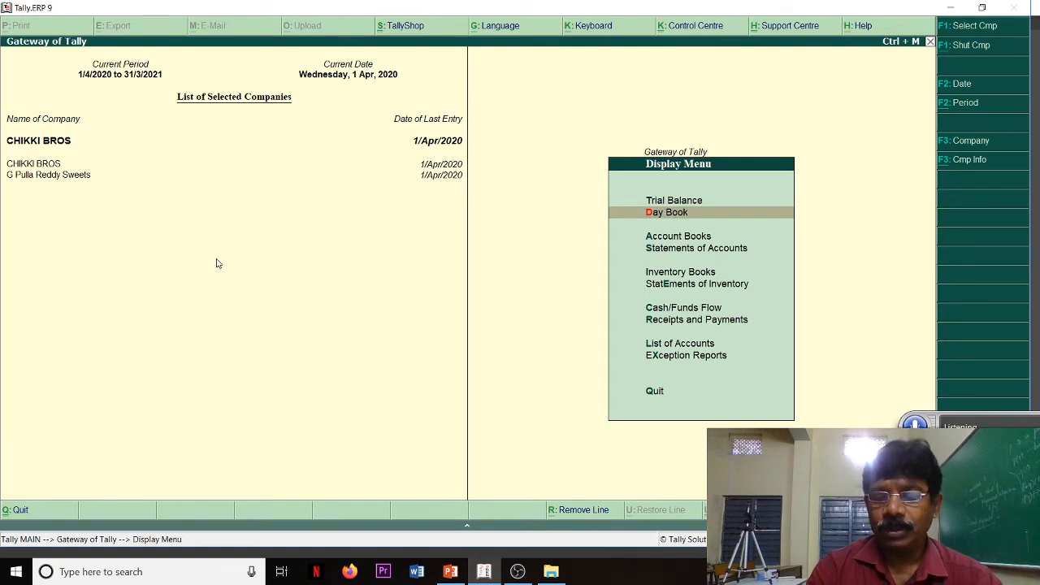
pyautogui.press('Return')
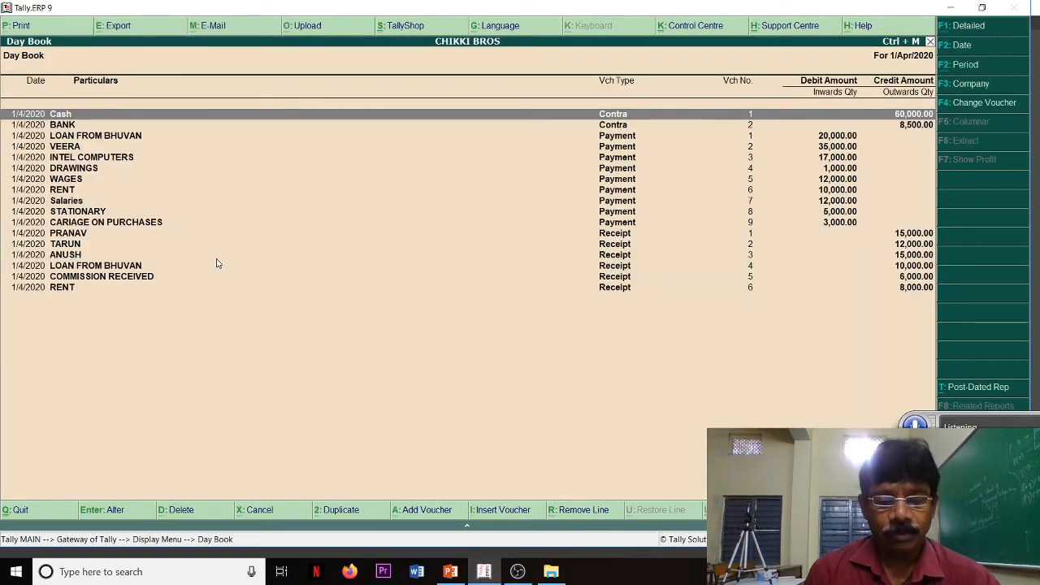
pyautogui.hotkey('alt', 'F1')
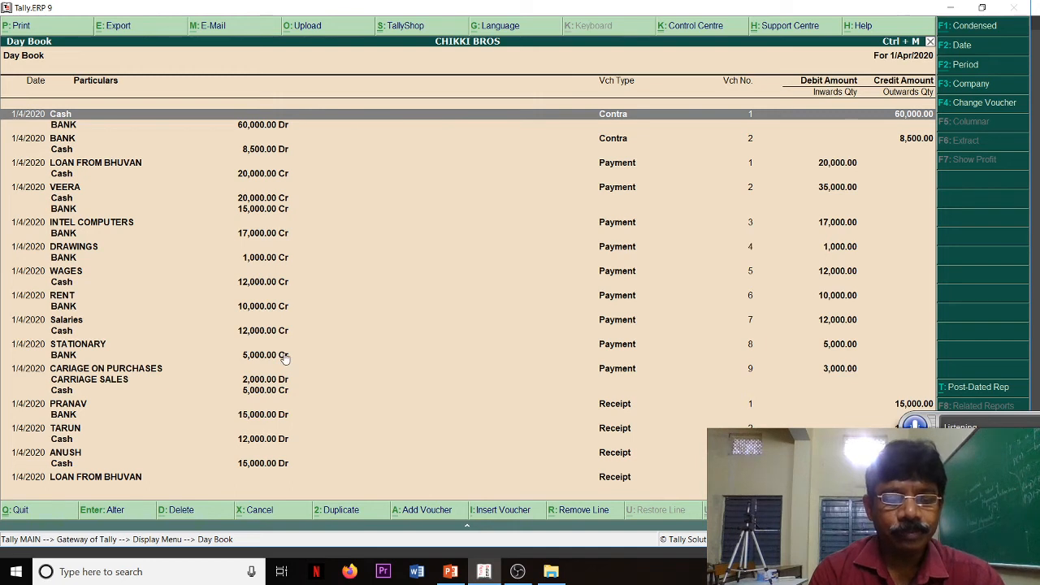
pyautogui.press('Down')
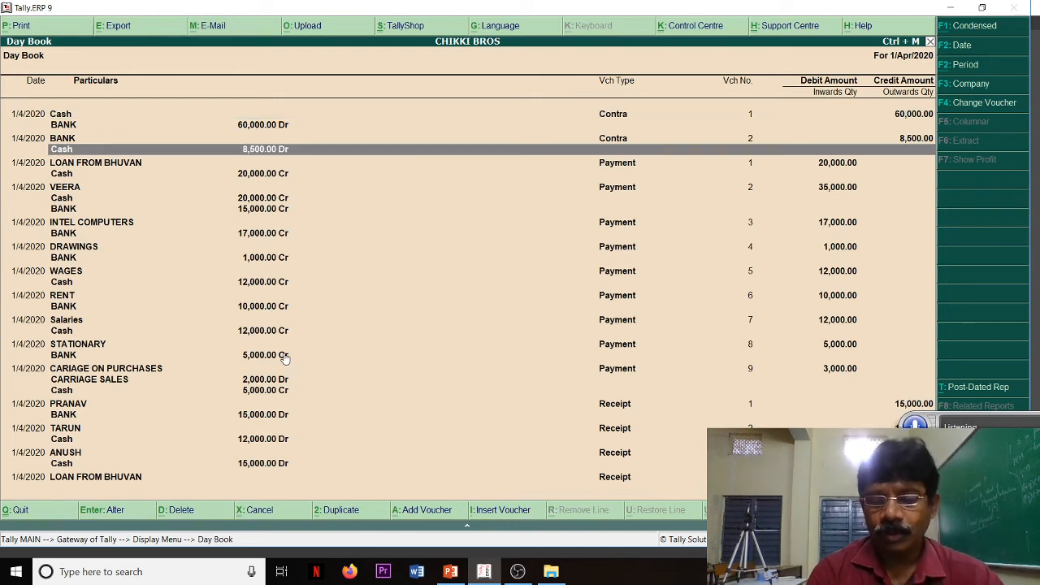
pyautogui.press('Down')
pyautogui.press('Down')
pyautogui.press('Down')
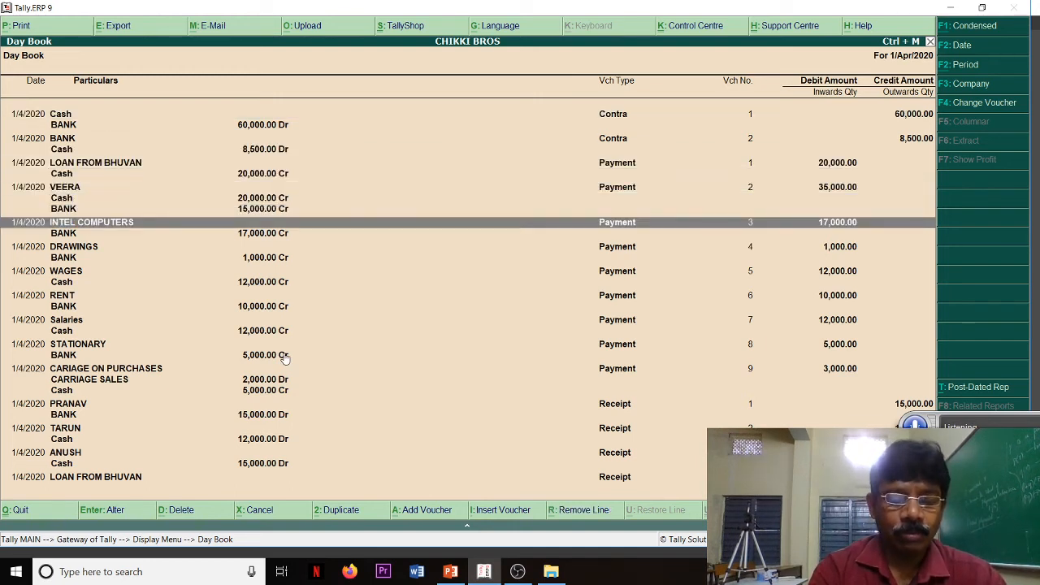
pyautogui.press('Down')
pyautogui.press('Down')
pyautogui.press('Down')
pyautogui.press('Down')
pyautogui.press('Down')
pyautogui.press('Down')
pyautogui.press('Down')
pyautogui.press('Down')
pyautogui.press('Down')
pyautogui.press('Down')
pyautogui.press('Down')
pyautogui.press('Down')
pyautogui.press('Down')
pyautogui.press('Down')
pyautogui.press('Down')
pyautogui.press('Down')
pyautogui.press('Down')
pyautogui.press('Down')
pyautogui.press('Down')
pyautogui.press('Down')
pyautogui.press('Down')
pyautogui.press('Down')
pyautogui.press('Down')
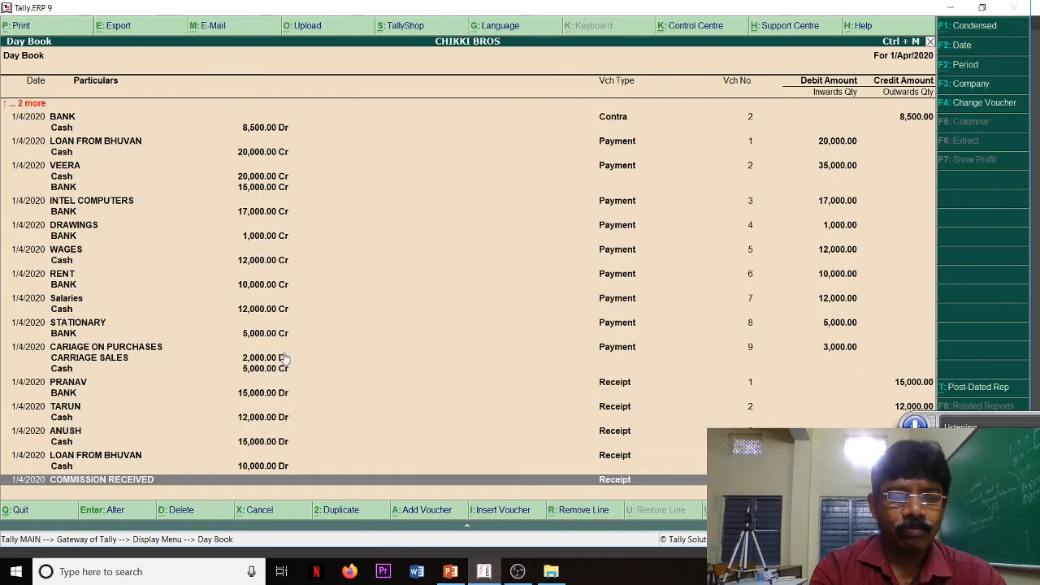
pyautogui.press('Down')
pyautogui.press('Down')
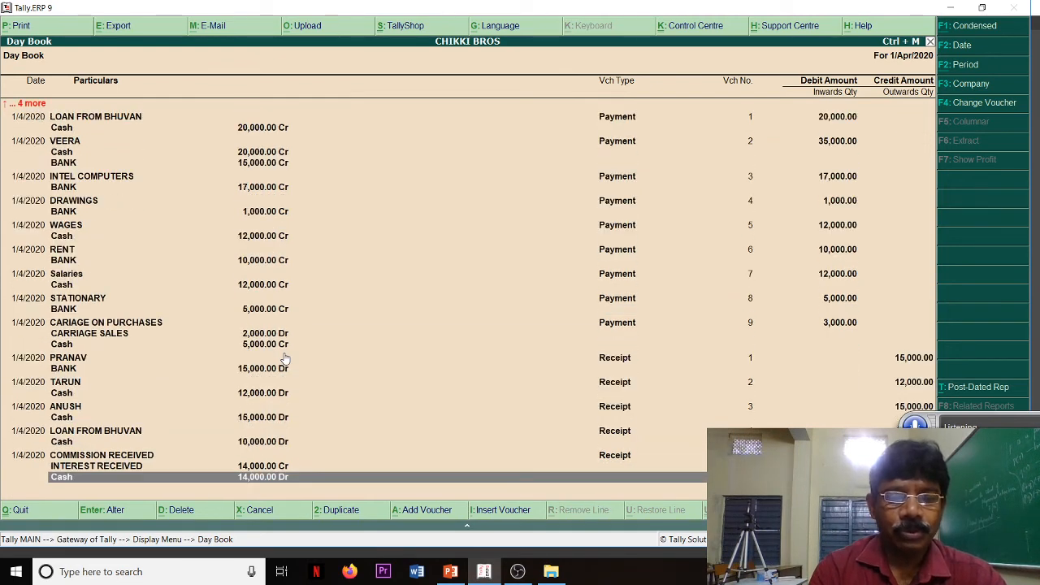
# Step: Open receipt voucher No. 5 from the Day Book and replace its COMMISSION RECEIVED ledger with COMMISSION
pyautogui.press('Up')
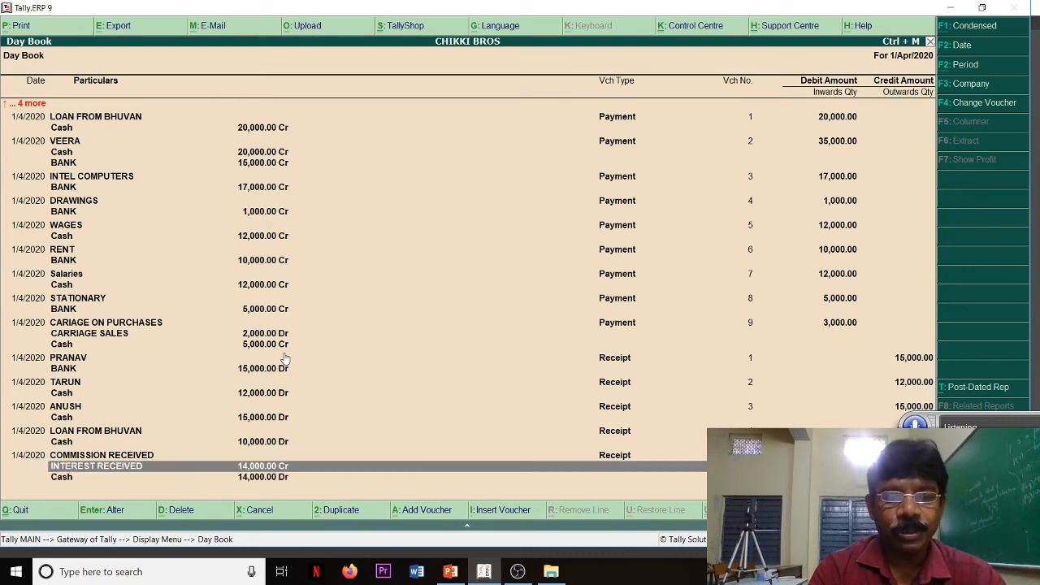
pyautogui.press('Up')
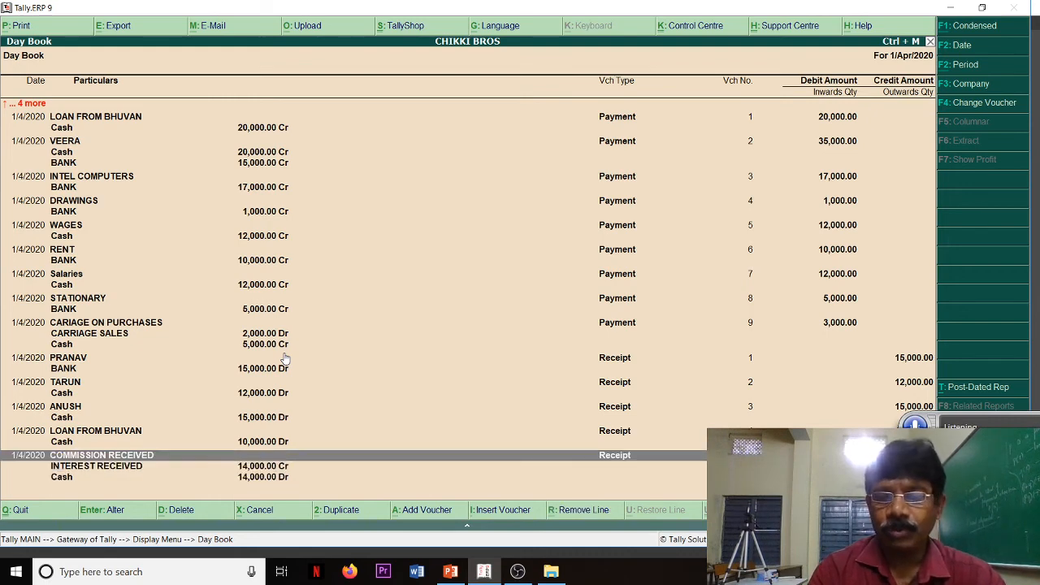
pyautogui.press('Return')
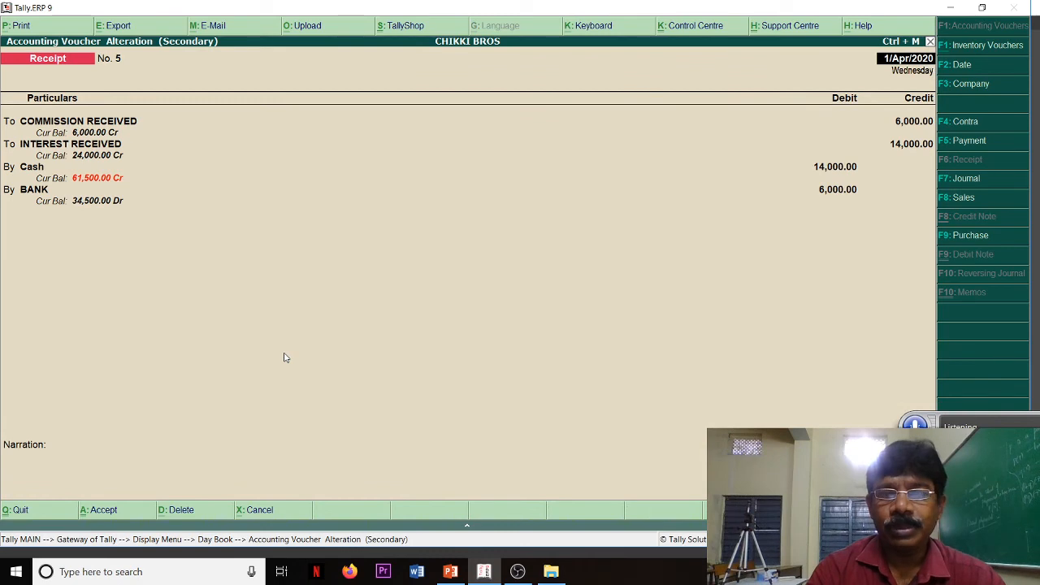
pyautogui.press('Return')
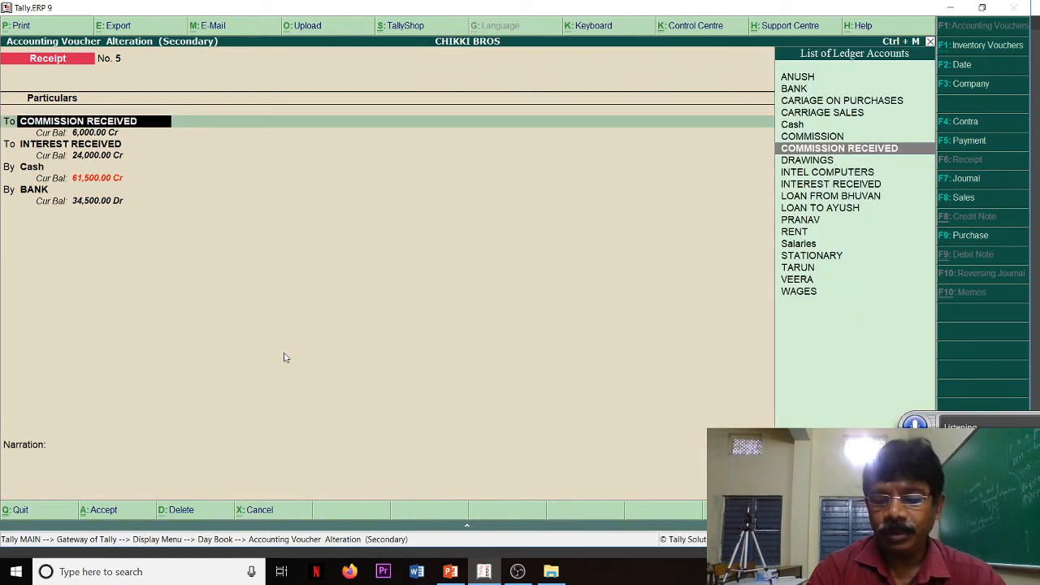
pyautogui.press('Up')
pyautogui.press('Return')
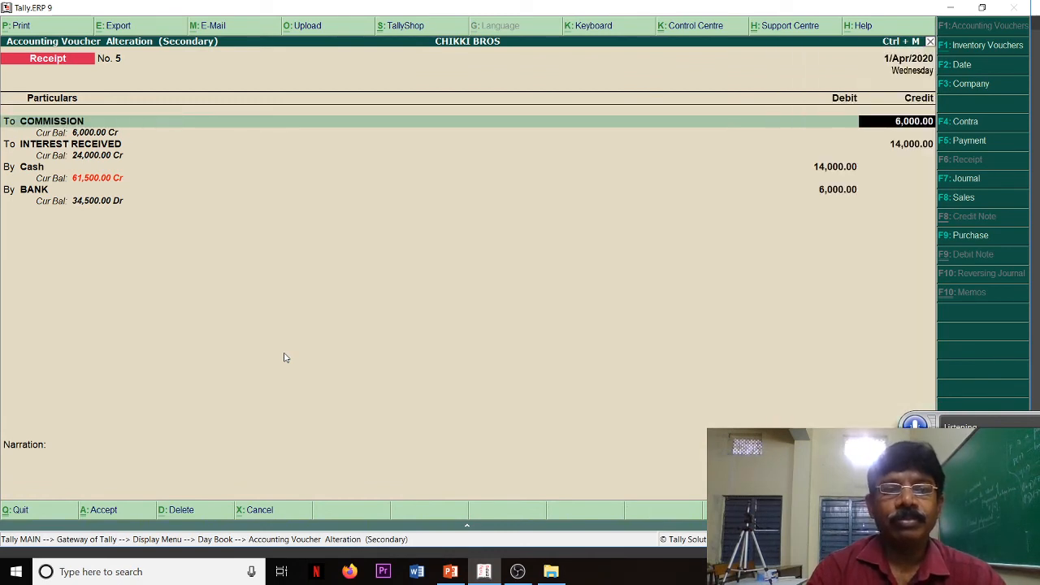
# Step: Keep the remaining ledgers, amounts and bank allocation of receipt voucher No. 5, save the altered voucher, and close the Day Book
pyautogui.press('Return')
pyautogui.press('Return')
pyautogui.press('Return')
pyautogui.press('Return')
pyautogui.press('Return')
pyautogui.press('Return')
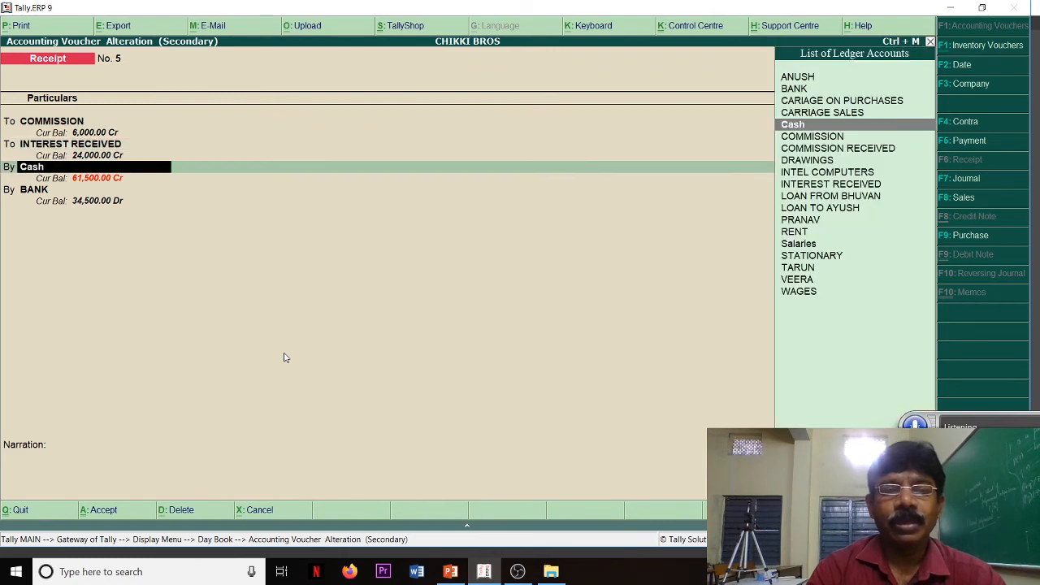
pyautogui.press('Return')
pyautogui.press('Return')
pyautogui.press('Return')
pyautogui.press('Return')
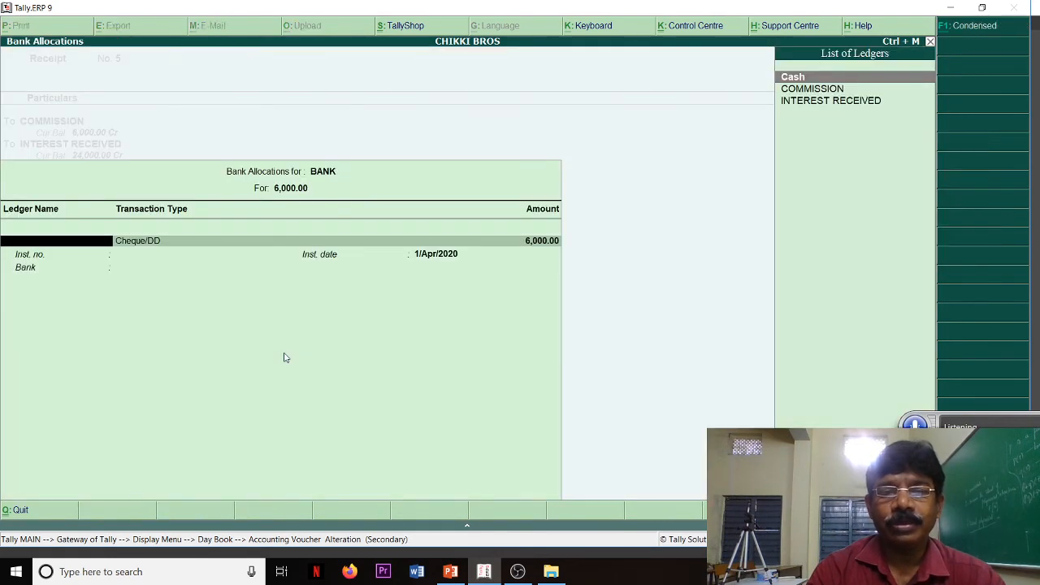
pyautogui.press('Return')
pyautogui.press('Return')
pyautogui.press('Return')
pyautogui.press('Return')
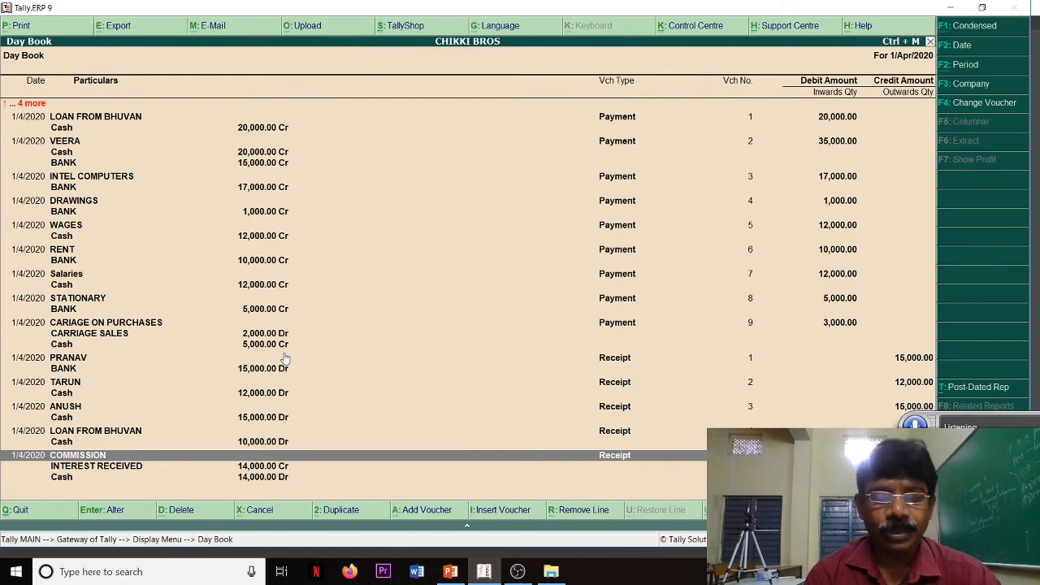
pyautogui.press('Escape')
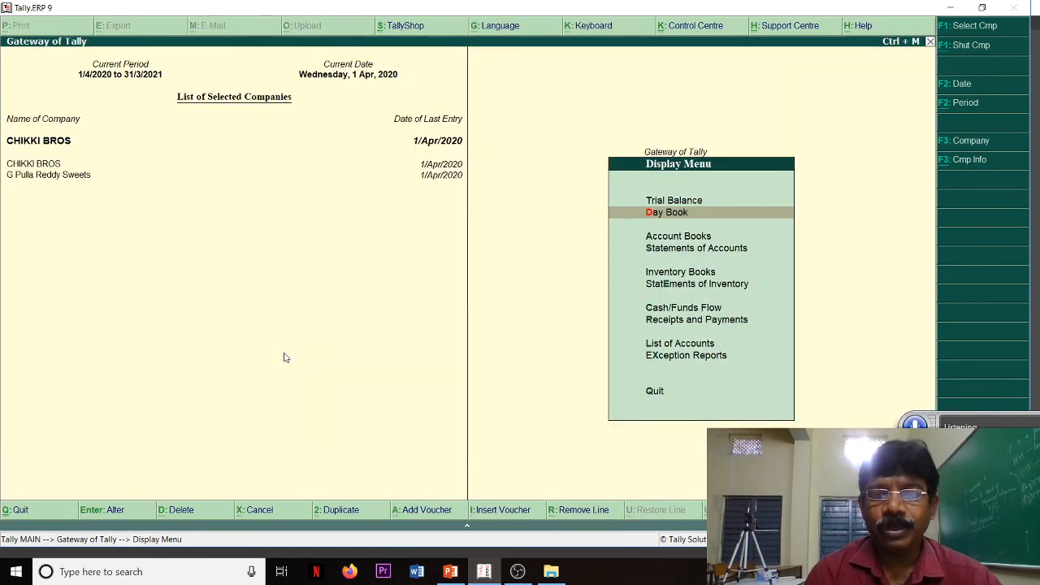
pyautogui.press('Down')
pyautogui.press('Down')
pyautogui.press('Down')
pyautogui.press('Down')
pyautogui.press('Down')
pyautogui.press('Down')
pyautogui.press('Down')
pyautogui.press('Down')
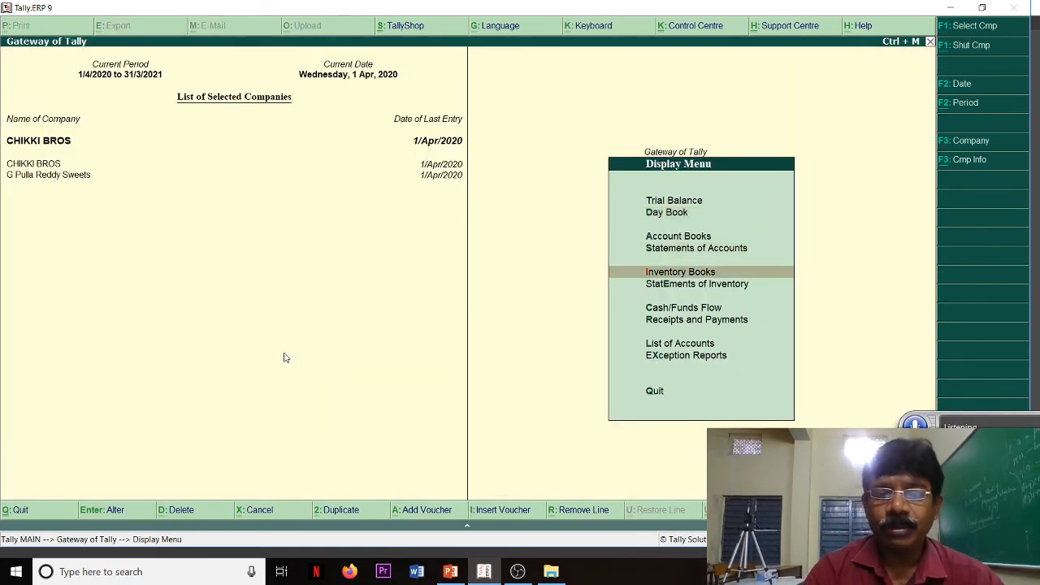
pyautogui.press('Down')
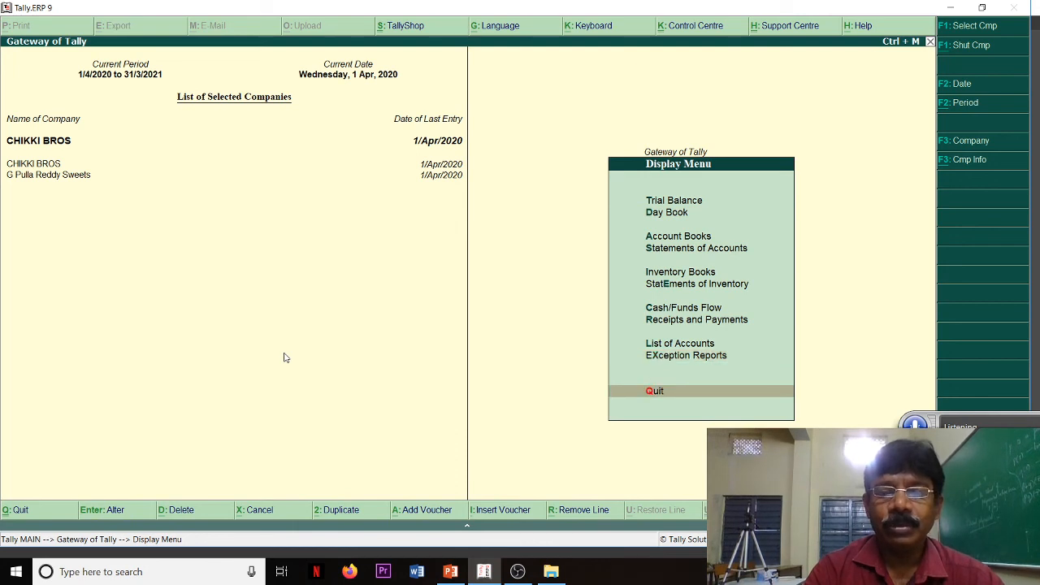
pyautogui.press('Return')
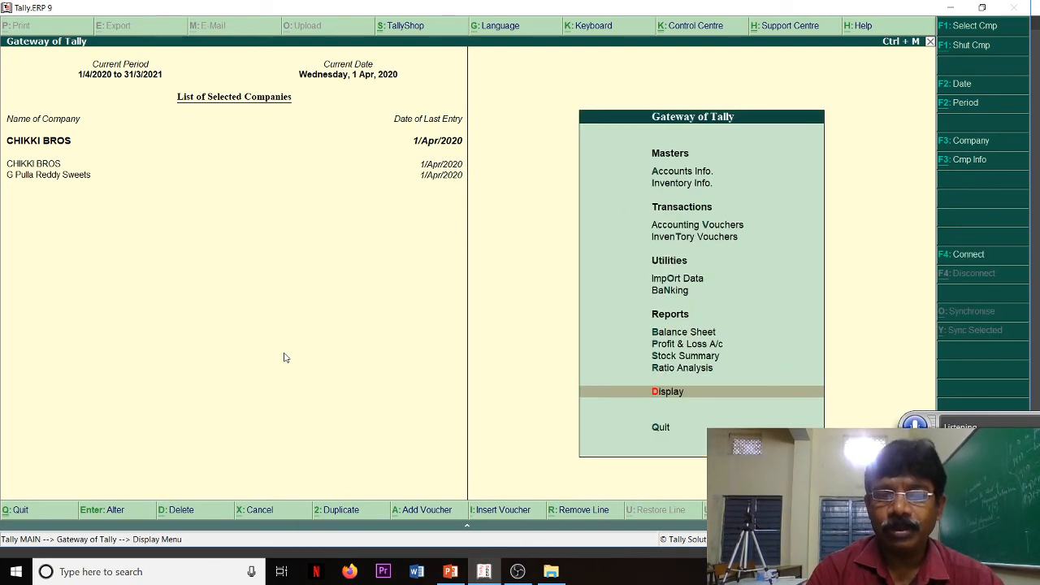
# Step: Reopen the Day Book of CHIKKI BROS, review its condensed voucher list down to the altered commission receipt, and close the report
pyautogui.press('Return')
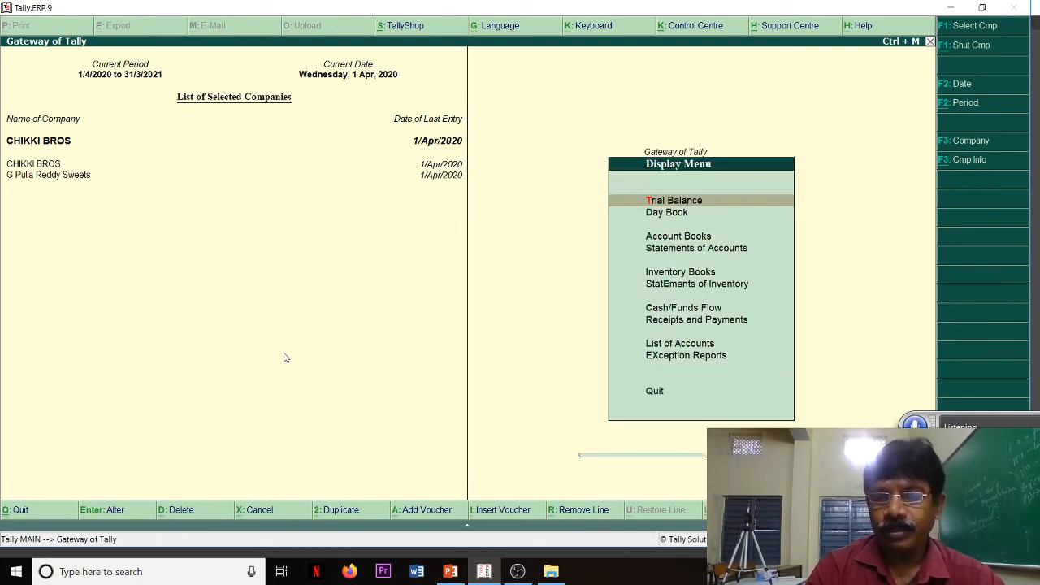
pyautogui.press('Down')
pyautogui.press('Return')
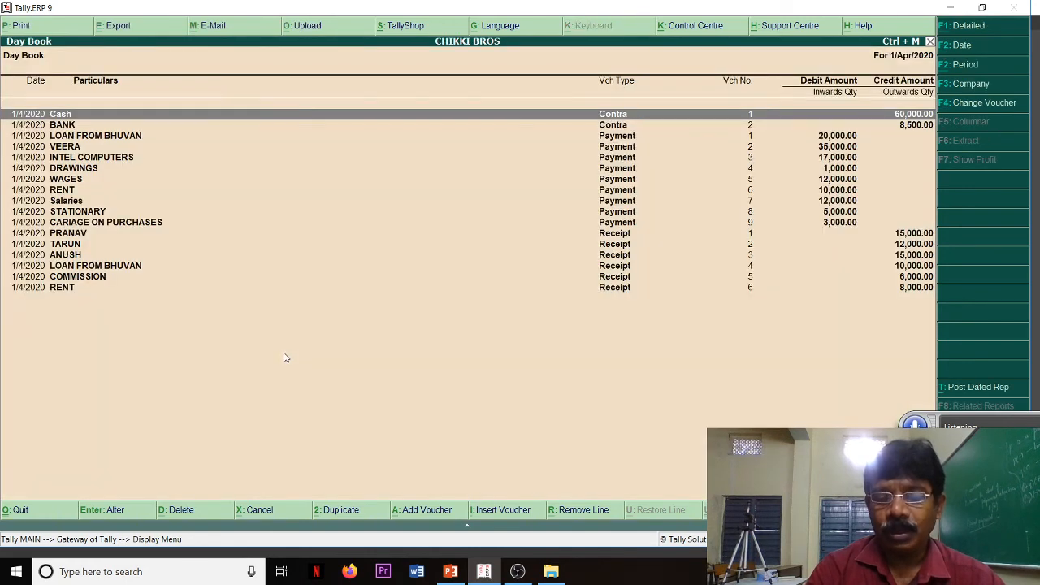
pyautogui.press('Down')
pyautogui.press('Down')
pyautogui.press('Down')
pyautogui.press('Down')
pyautogui.press('Down')
pyautogui.press('Down')
pyautogui.press('Down')
pyautogui.press('Down')
pyautogui.press('Down')
pyautogui.press('Down')
pyautogui.press('Down')
pyautogui.press('Down')
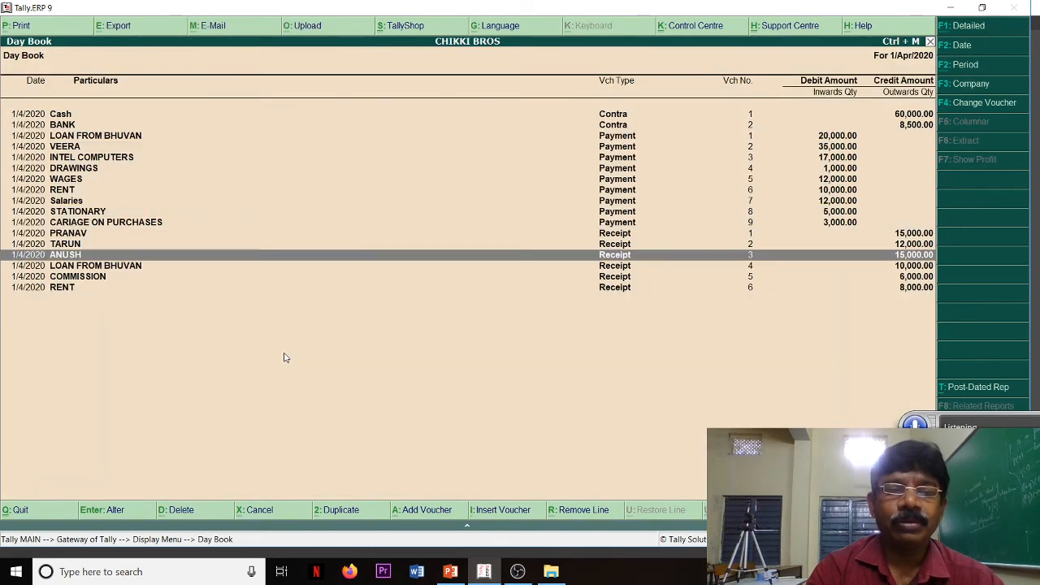
pyautogui.press('Down')
pyautogui.press('Down')
pyautogui.press('Escape')
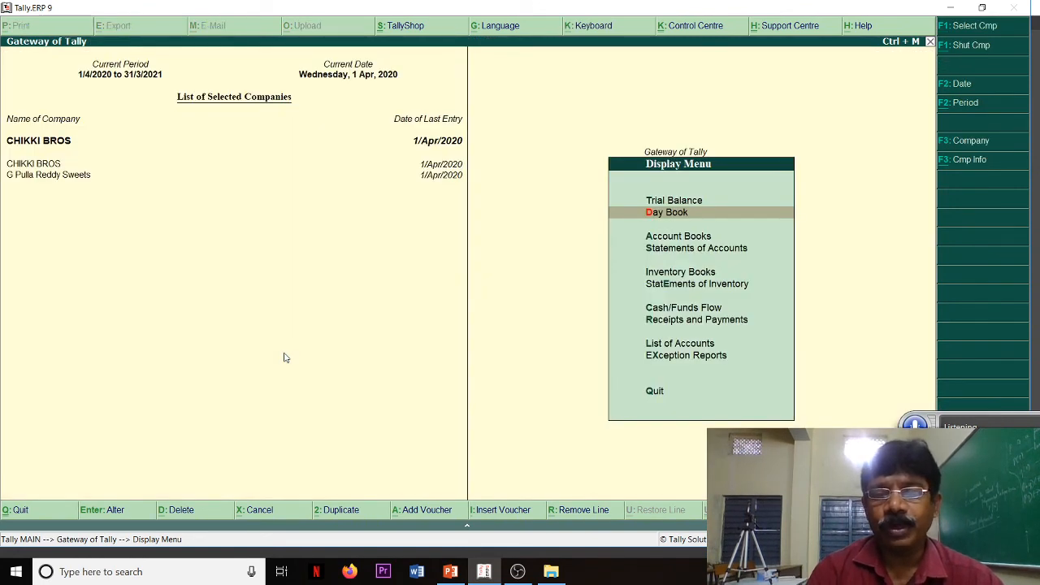
# Step: Leave the display reports and quit Tally, confirming the exit
pyautogui.press('Escape')
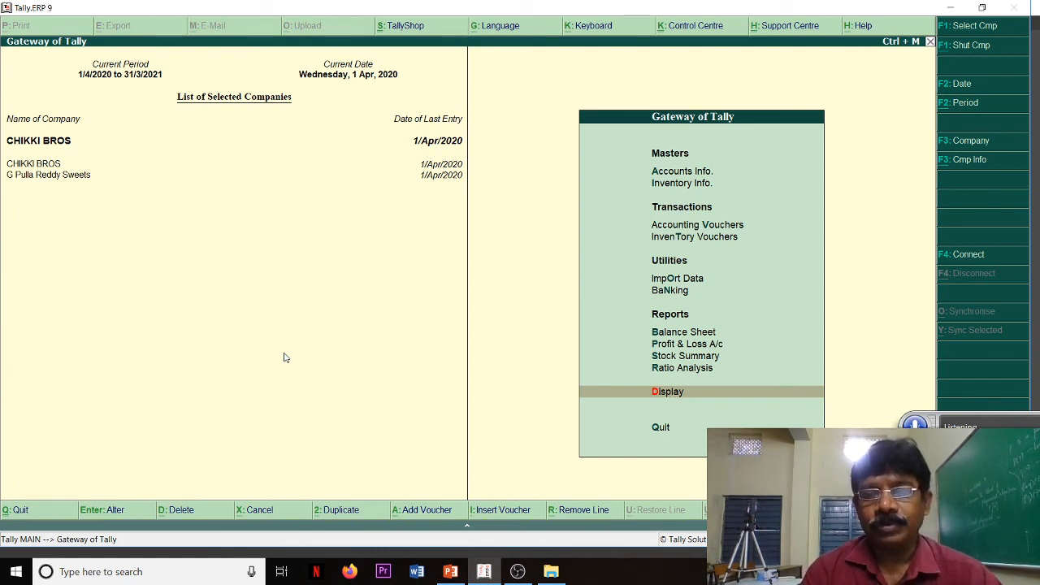
pyautogui.press('Escape')
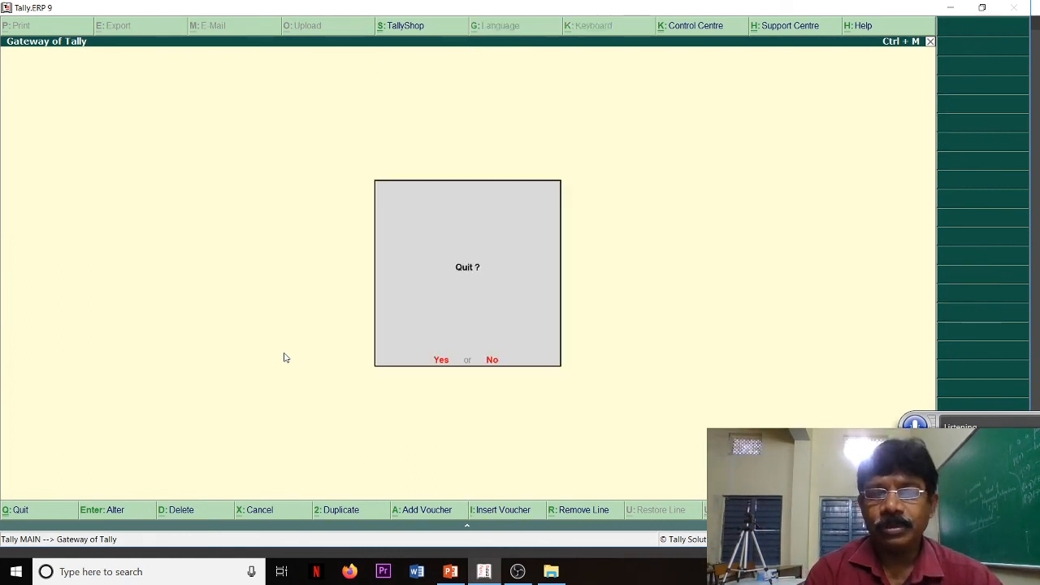
pyautogui.press('Return')
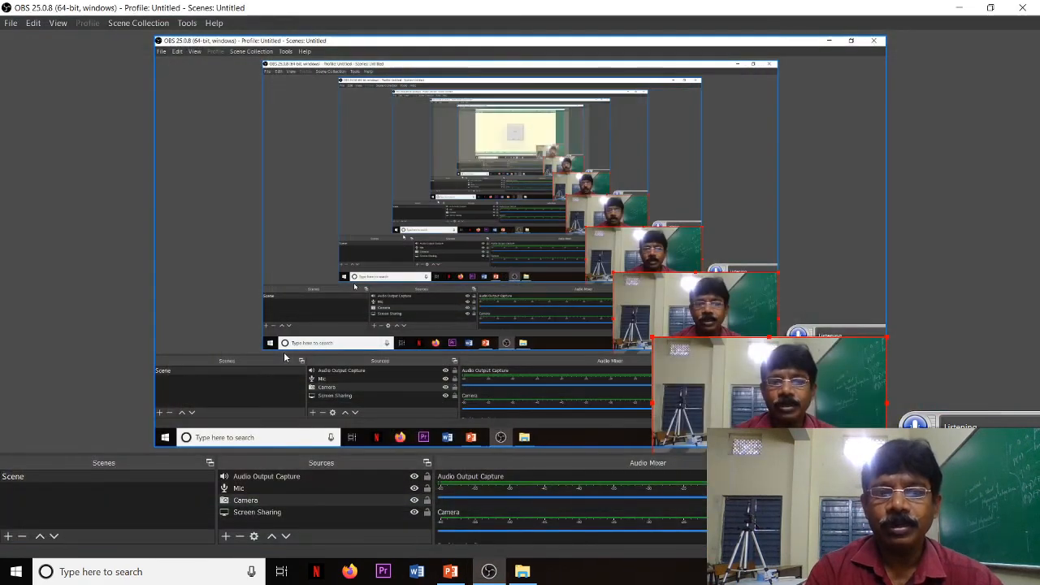
# Step: In OBS, select the camera source in the preview and enlarge it to cover the whole canvas
pyautogui.click(679, 386)
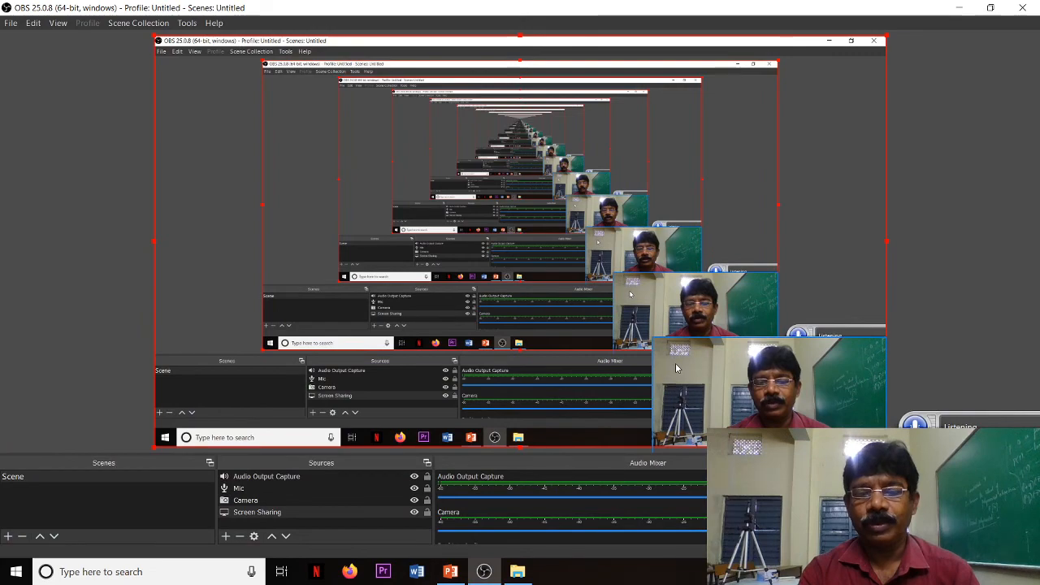
pyautogui.click(675, 363)
pyautogui.moveTo(654, 343); pyautogui.dragTo(0, 29)
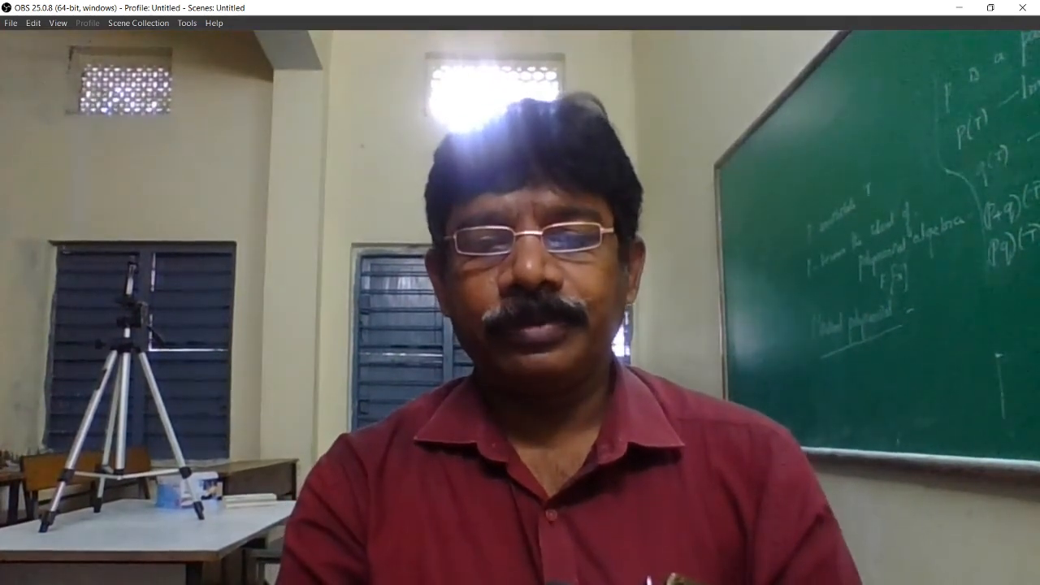
pyautogui.hotkey('alt', 'Tab')
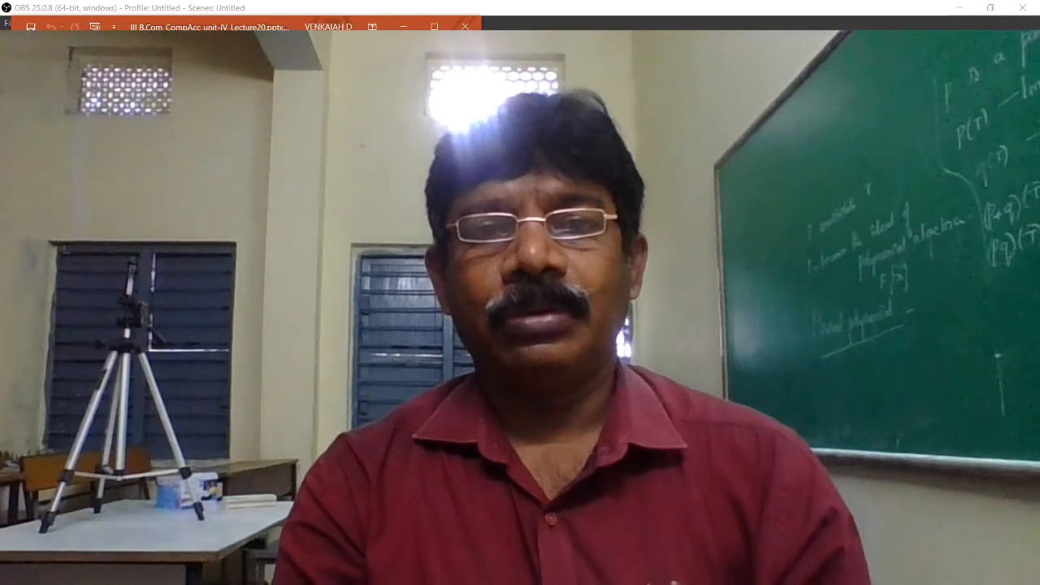
pyautogui.click(434, 28)
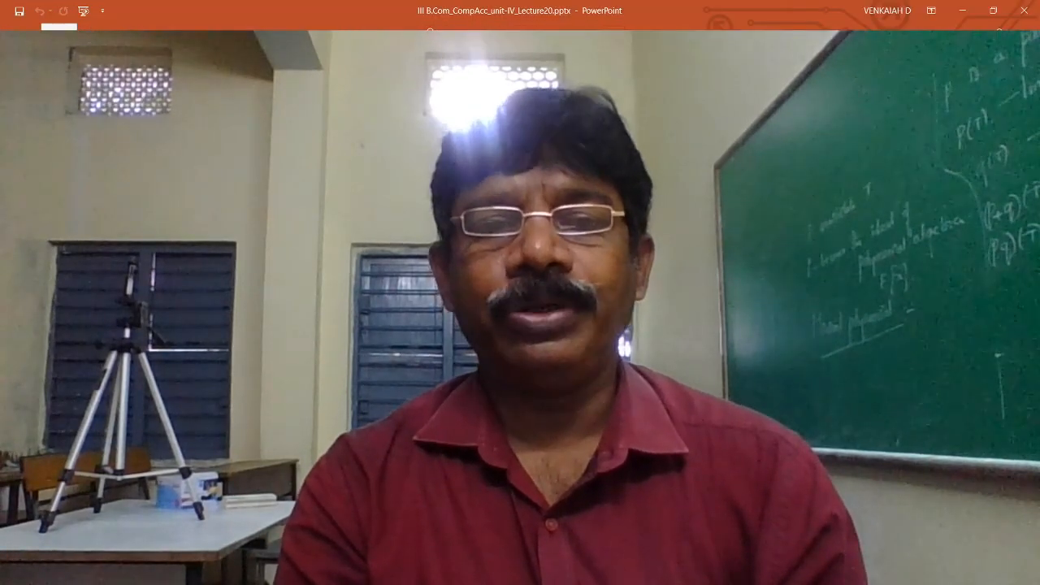
pyautogui.hotkey('alt', 'Tab')
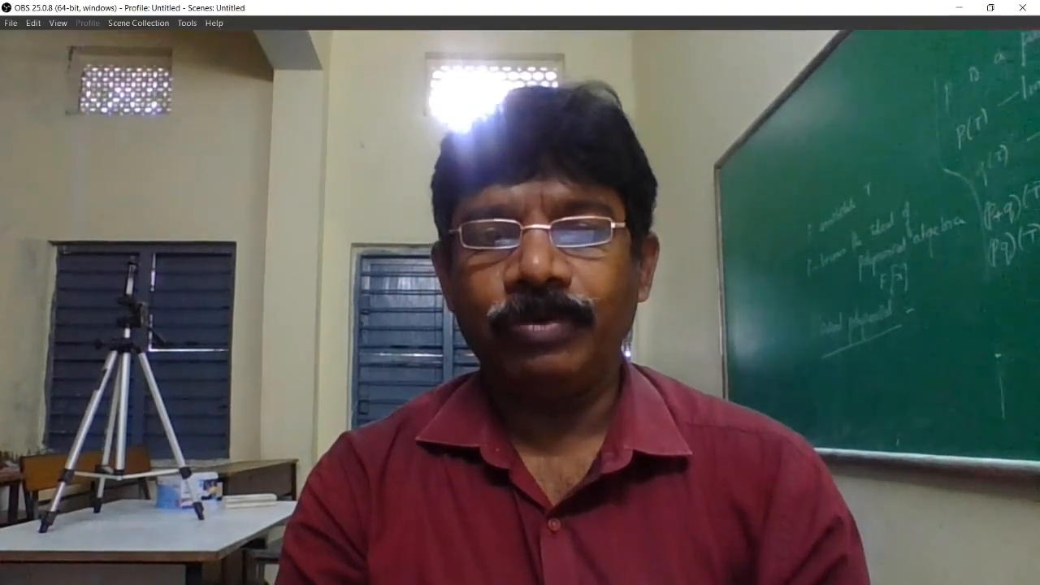